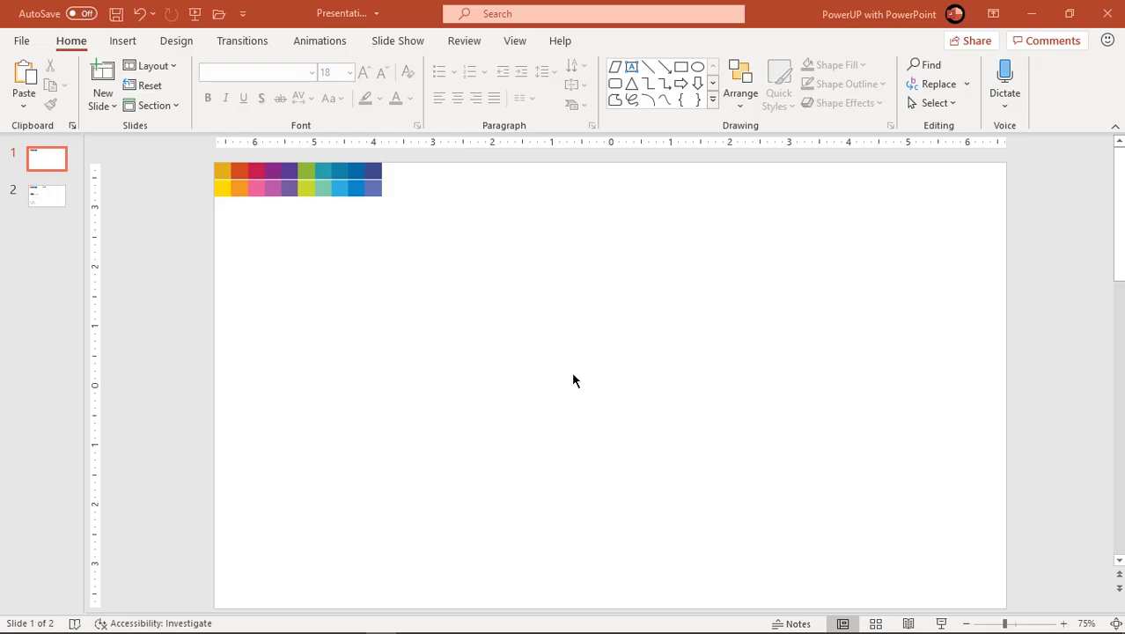
- Give the slide background the Light Gradient preset fill
{"action": "right_click", "coordinate": [572, 362]}
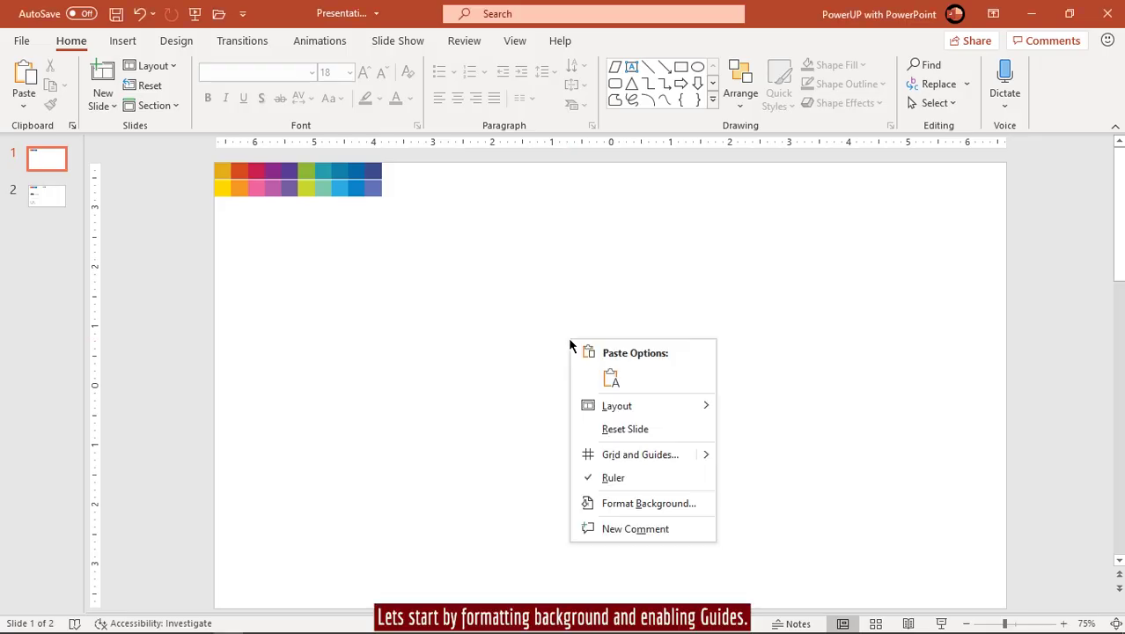
{"action": "left_click", "coordinate": [626, 505]}
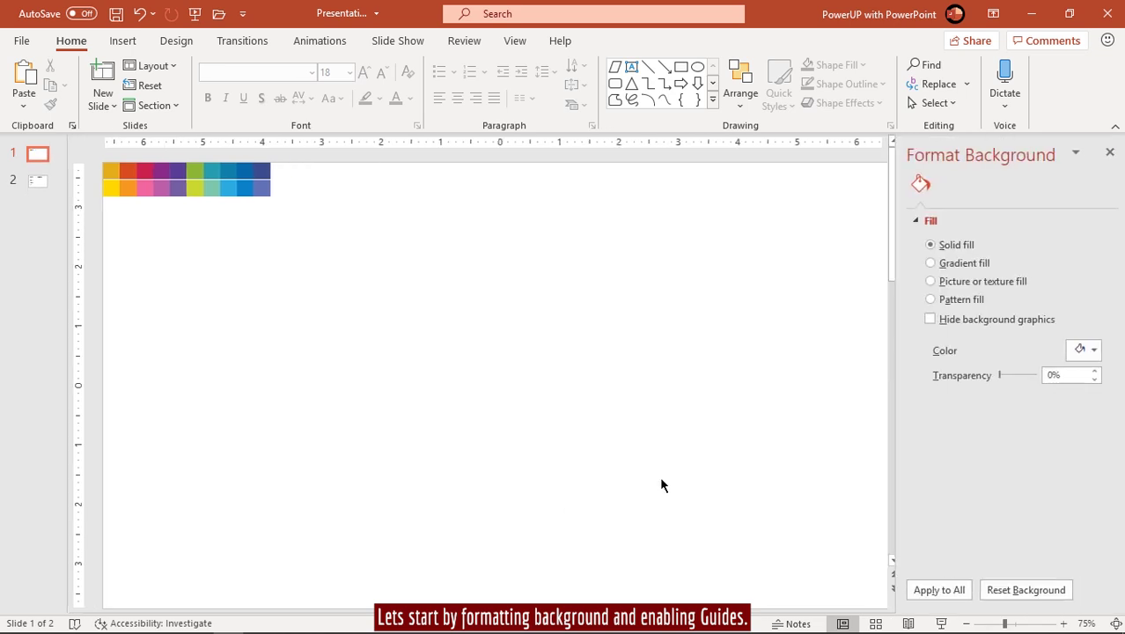
{"action": "left_click", "coordinate": [951, 265]}
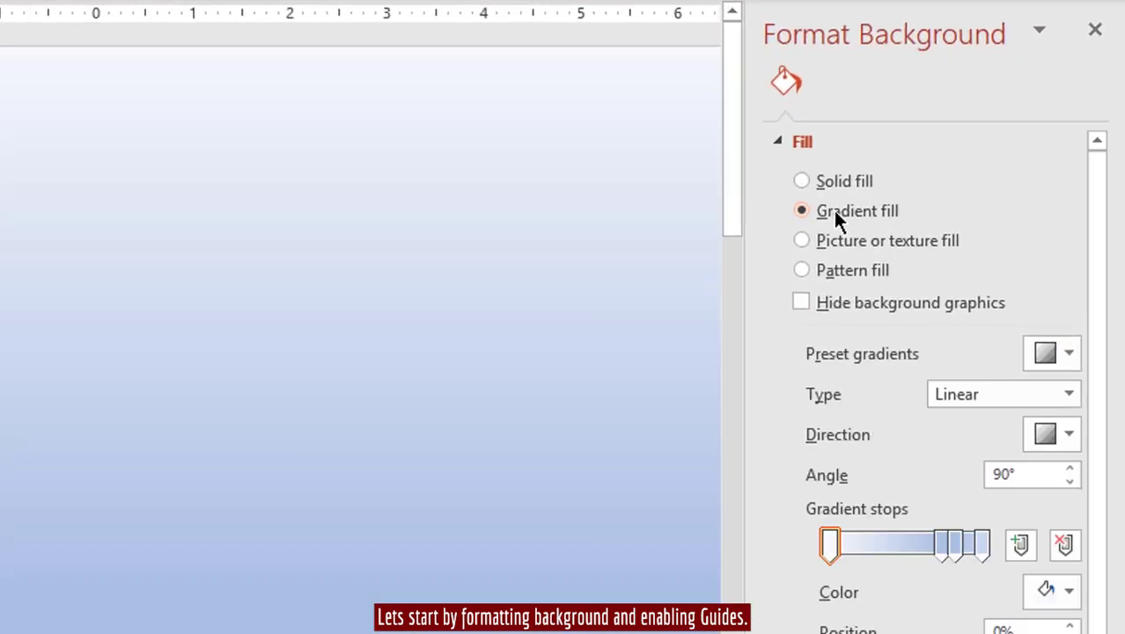
{"action": "left_click", "coordinate": [1044, 355]}
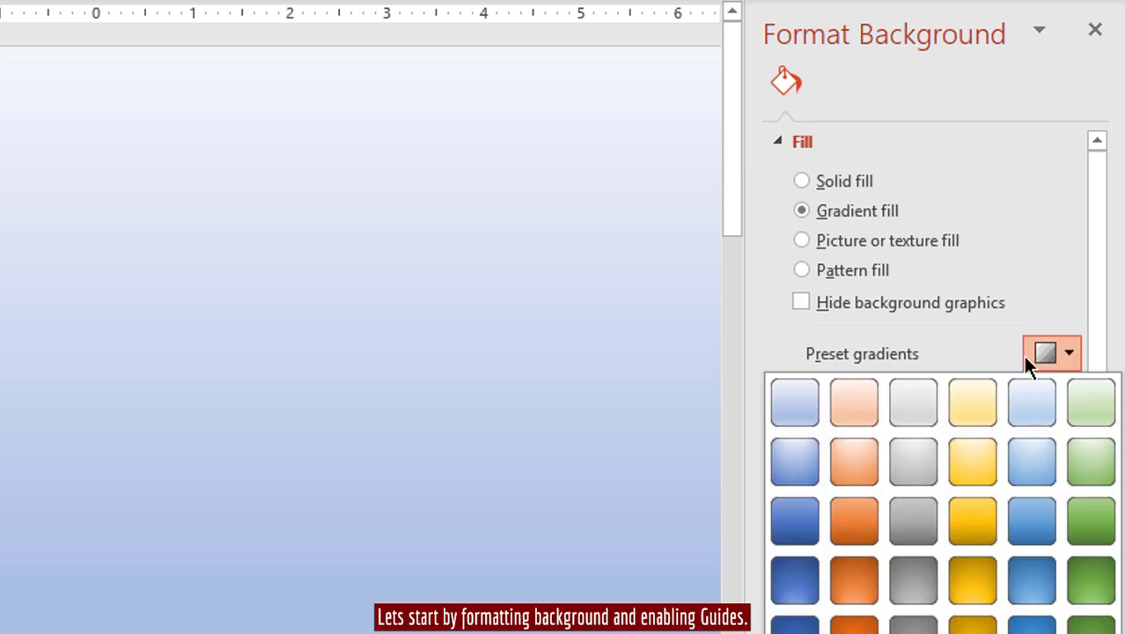
{"action": "left_click", "coordinate": [800, 401]}
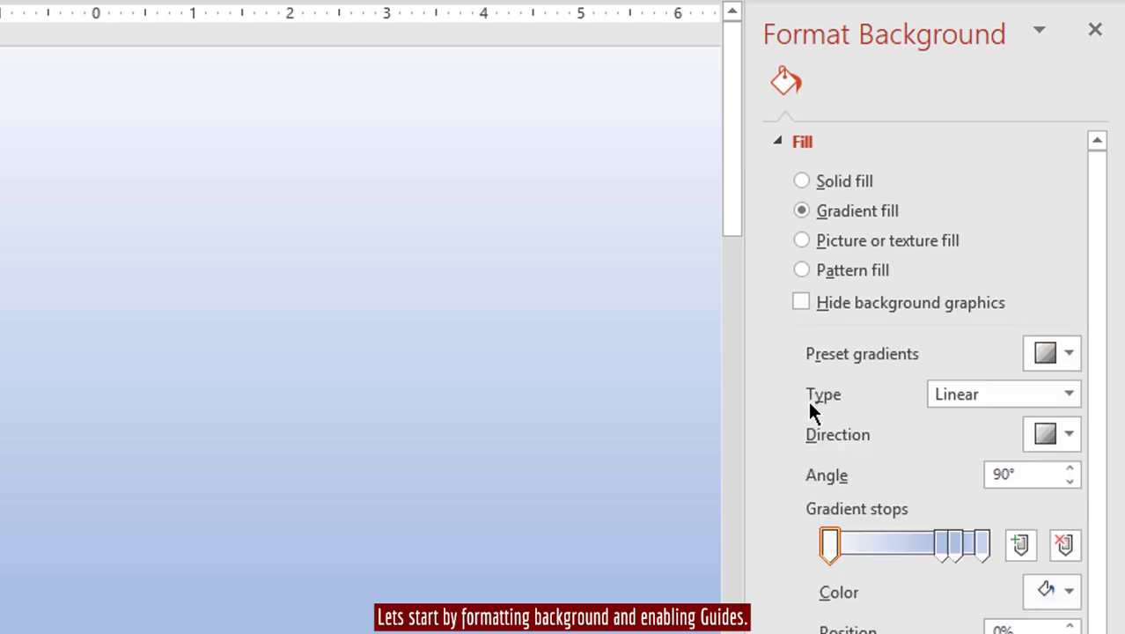
- Reduce the gradient to a light-grey stop at 95%, then turn on the guides
{"action": "left_click", "coordinate": [983, 553]}
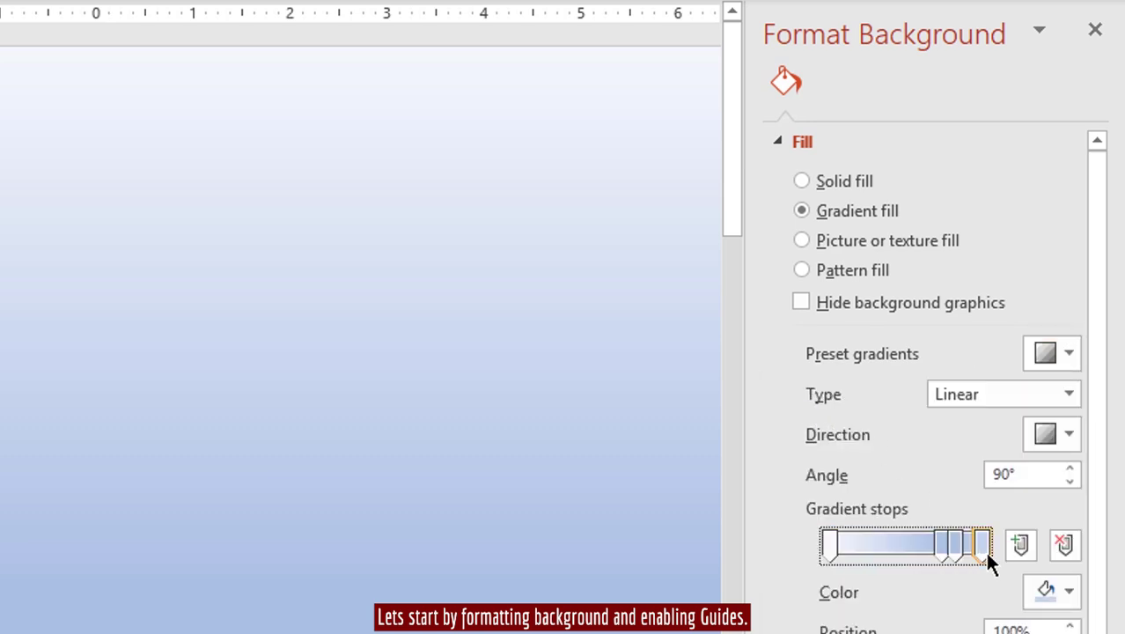
{"action": "left_click", "coordinate": [1060, 547]}
{"action": "left_click", "coordinate": [1059, 547]}
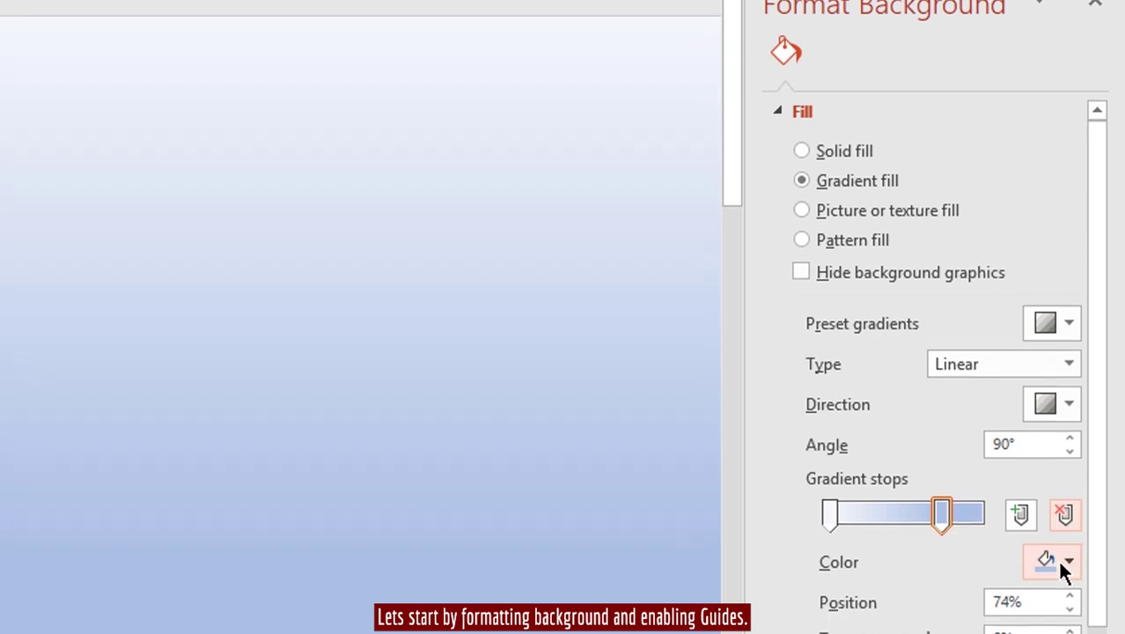
{"action": "left_click", "coordinate": [1059, 519]}
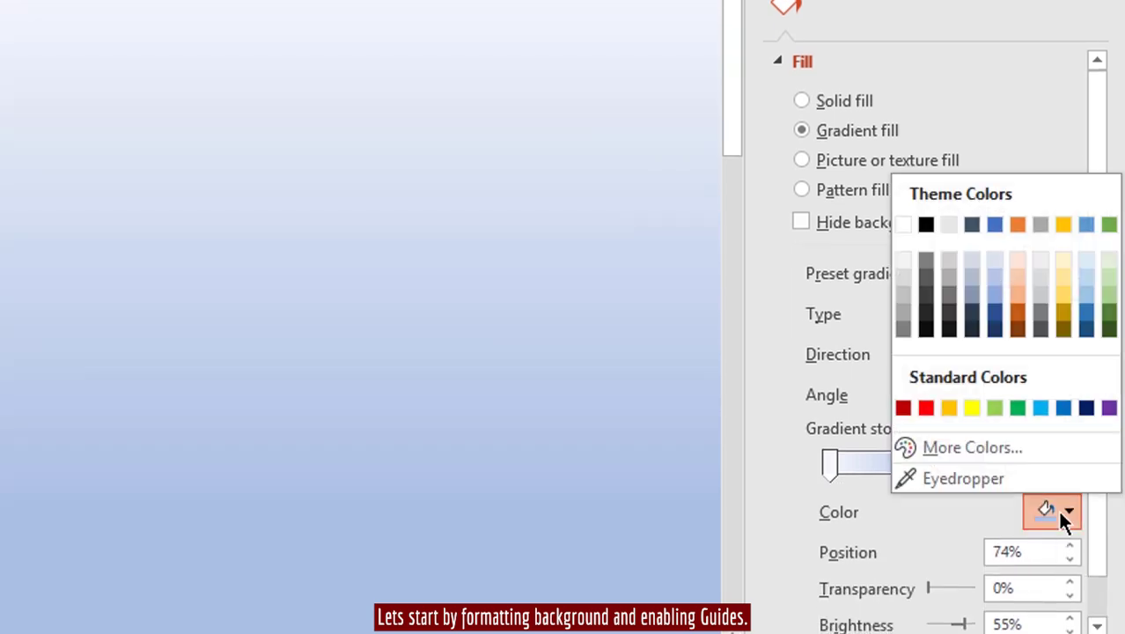
{"action": "left_click", "coordinate": [902, 278]}
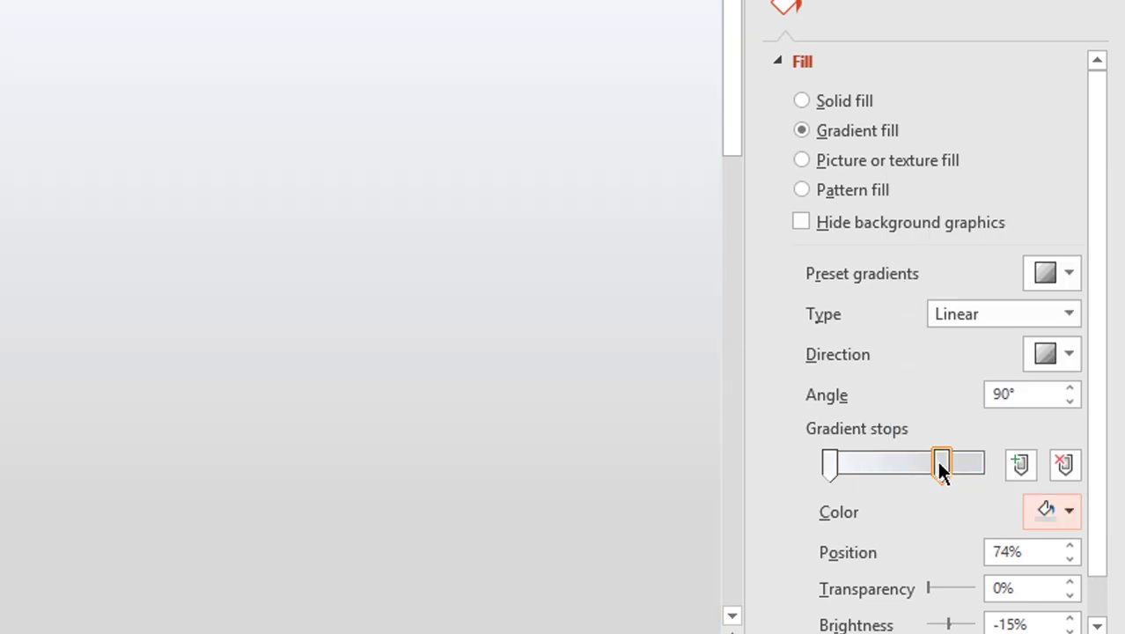
{"action": "left_click_drag", "start_coordinate": [938, 462], "coordinate": [959, 463]}
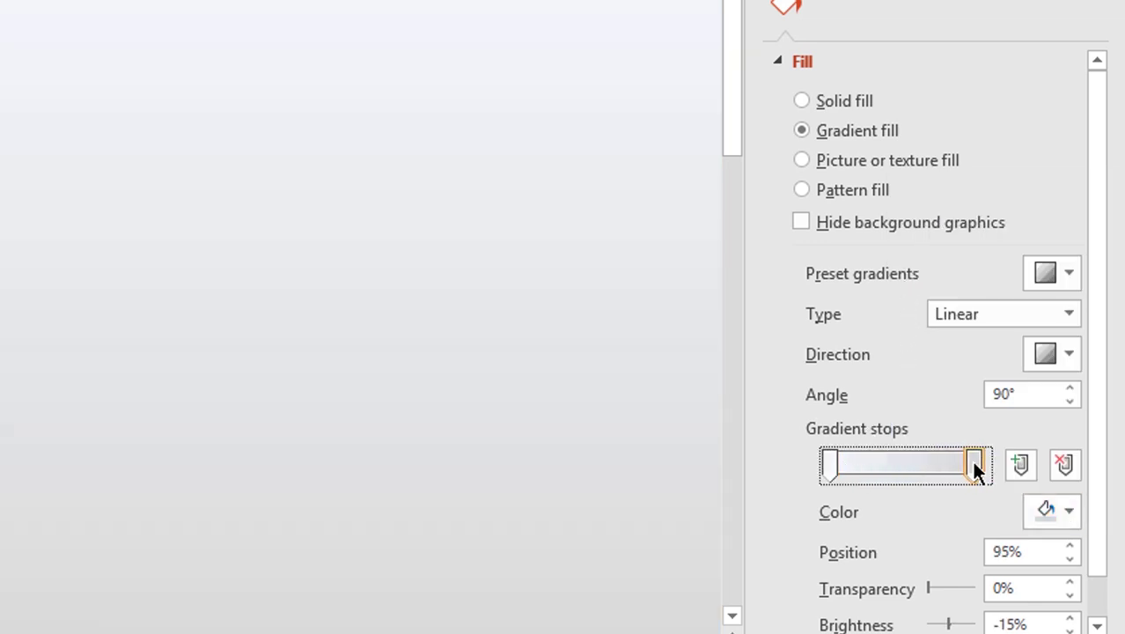
{"action": "left_click", "coordinate": [1105, 153]}
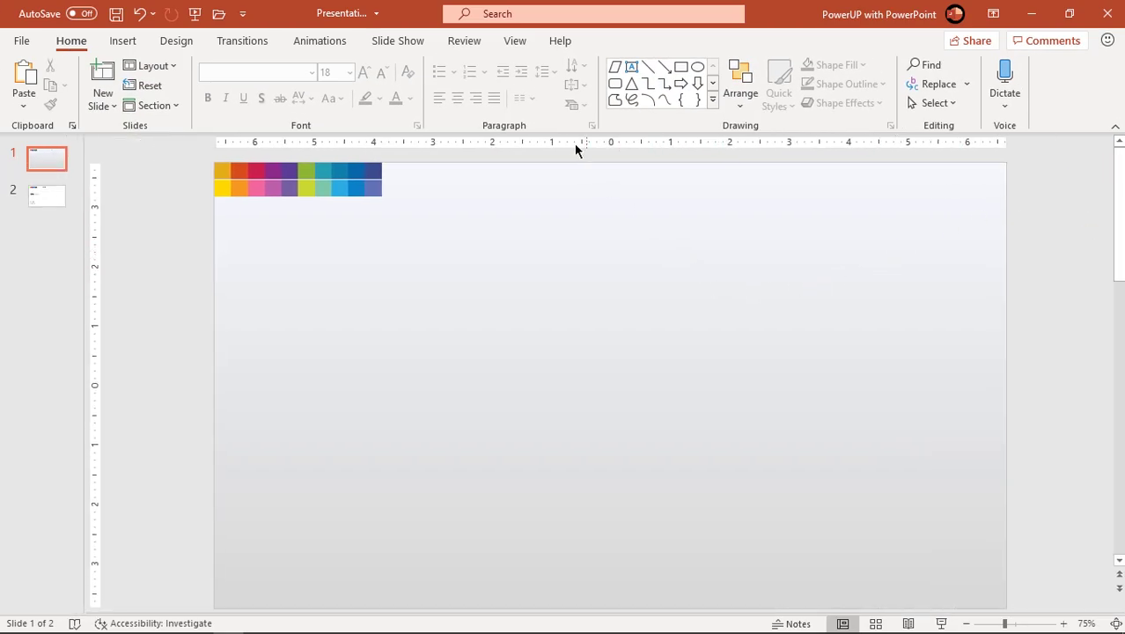
{"action": "left_click", "coordinate": [514, 42]}
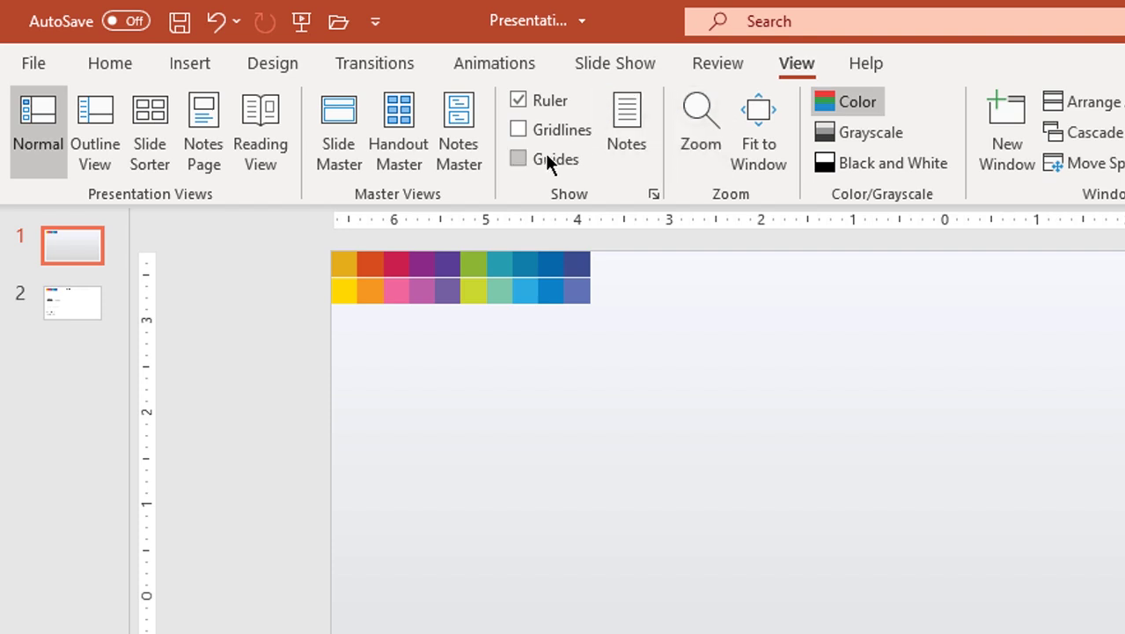
{"action": "left_click", "coordinate": [192, 66]}
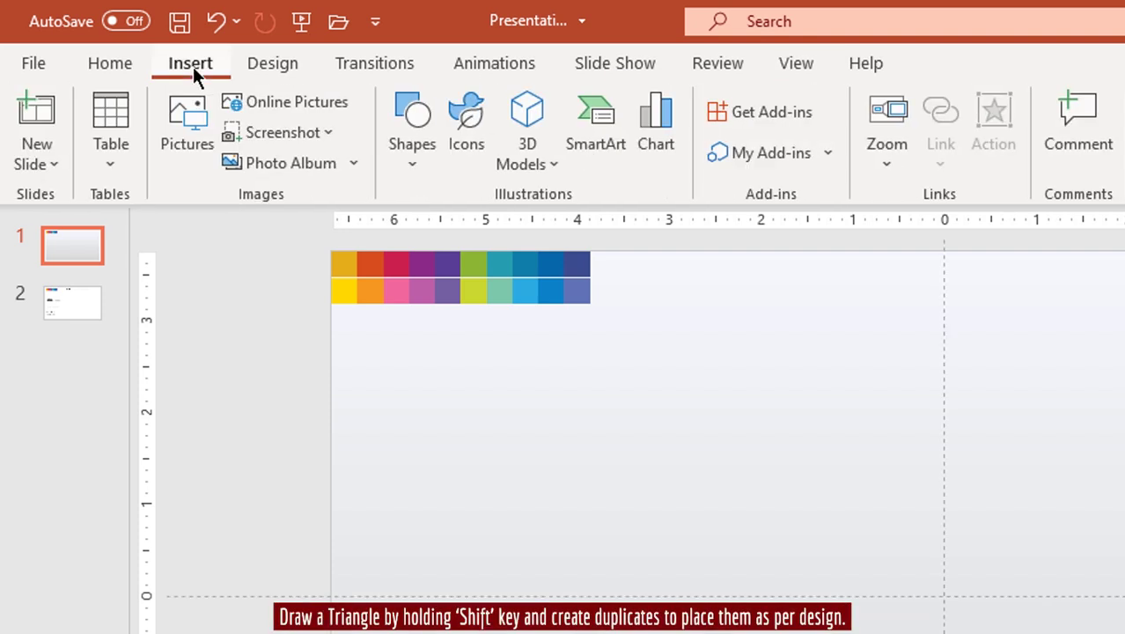
- Draw a small blue isosceles triangle with no outline near the slide's top centre
{"action": "left_click", "coordinate": [403, 158]}
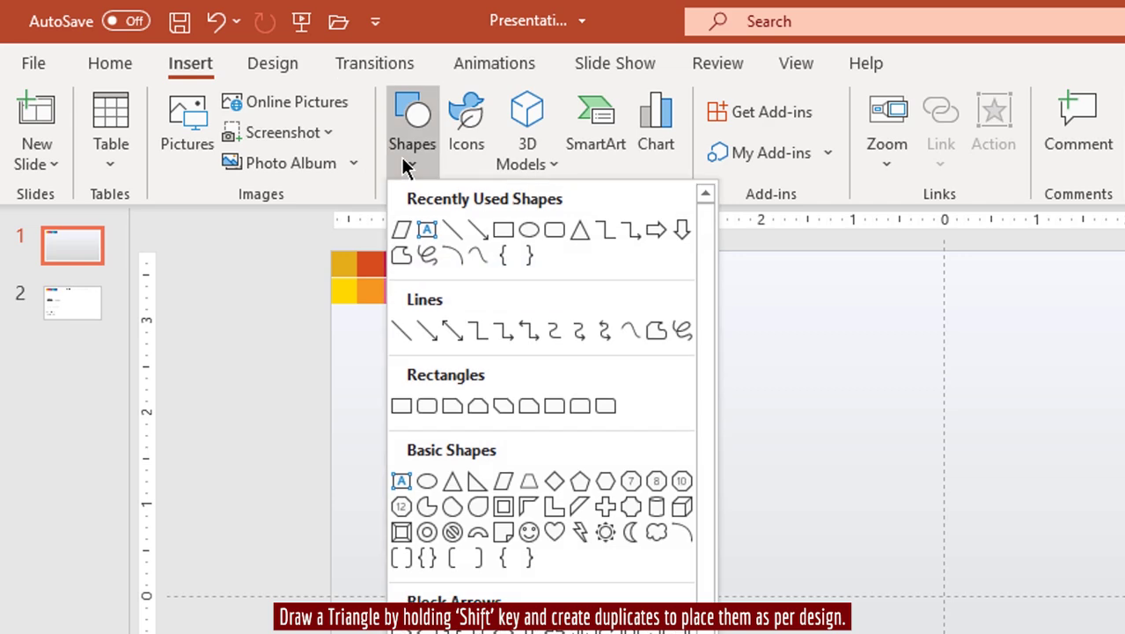
{"action": "left_click", "coordinate": [579, 236]}
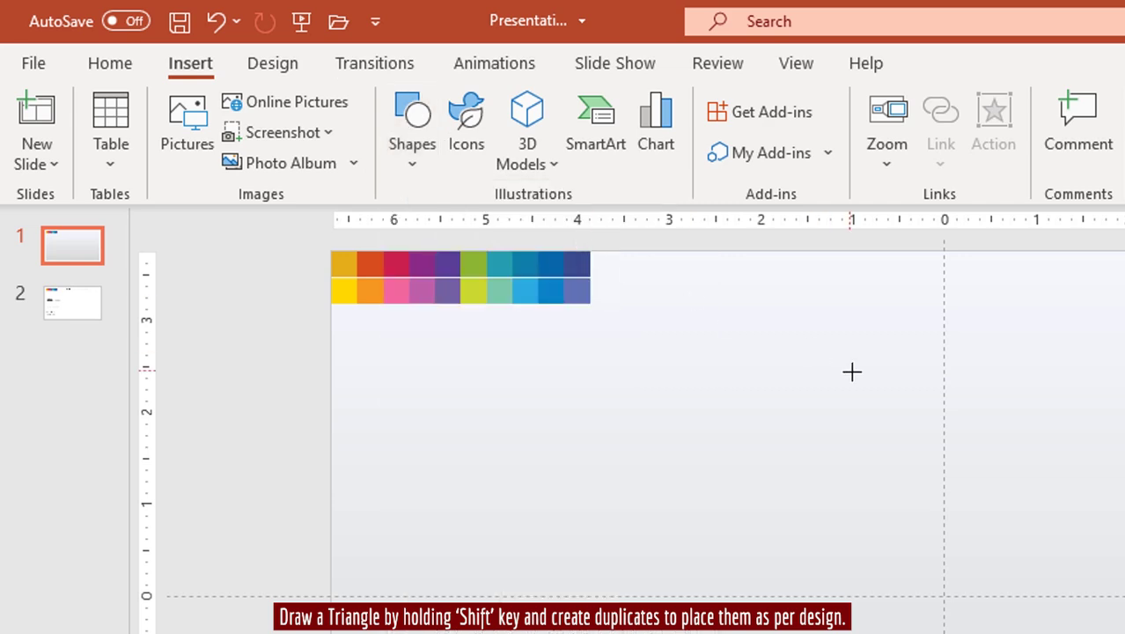
{"action": "left_click_drag", "start_coordinate": [585, 224], "coordinate": [630, 250]}
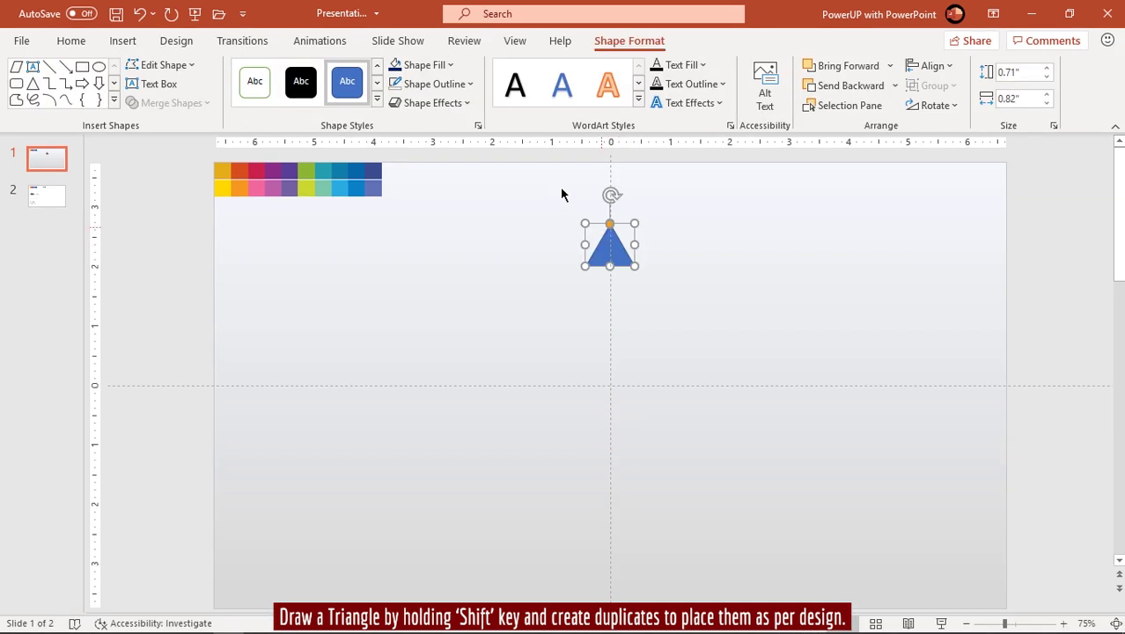
{"action": "left_click", "coordinate": [448, 85]}
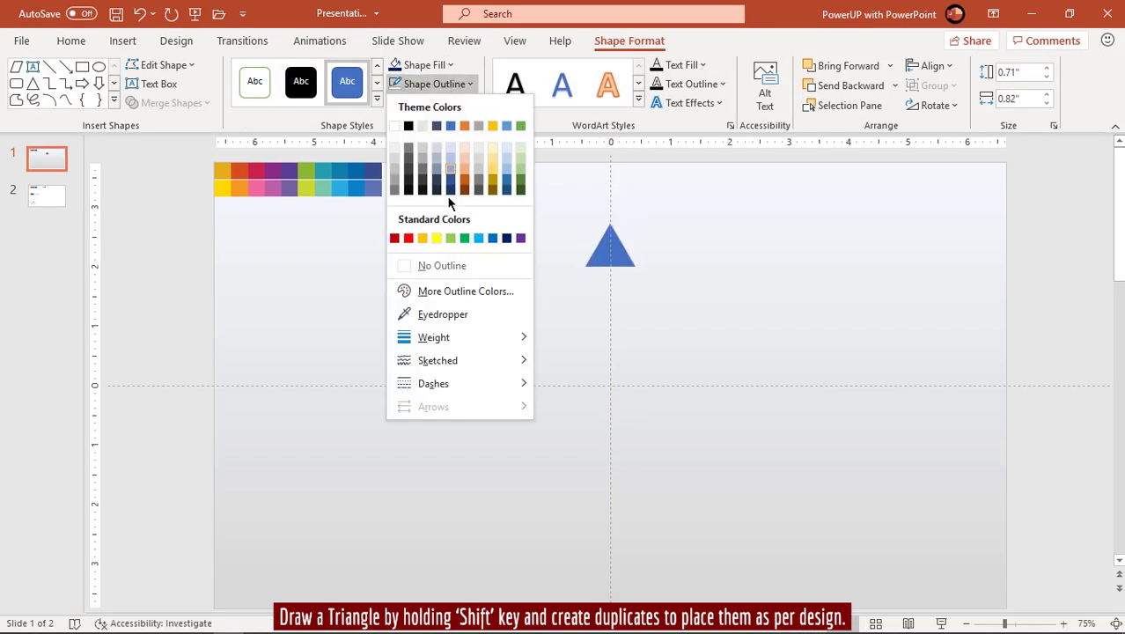
{"action": "left_click", "coordinate": [443, 264]}
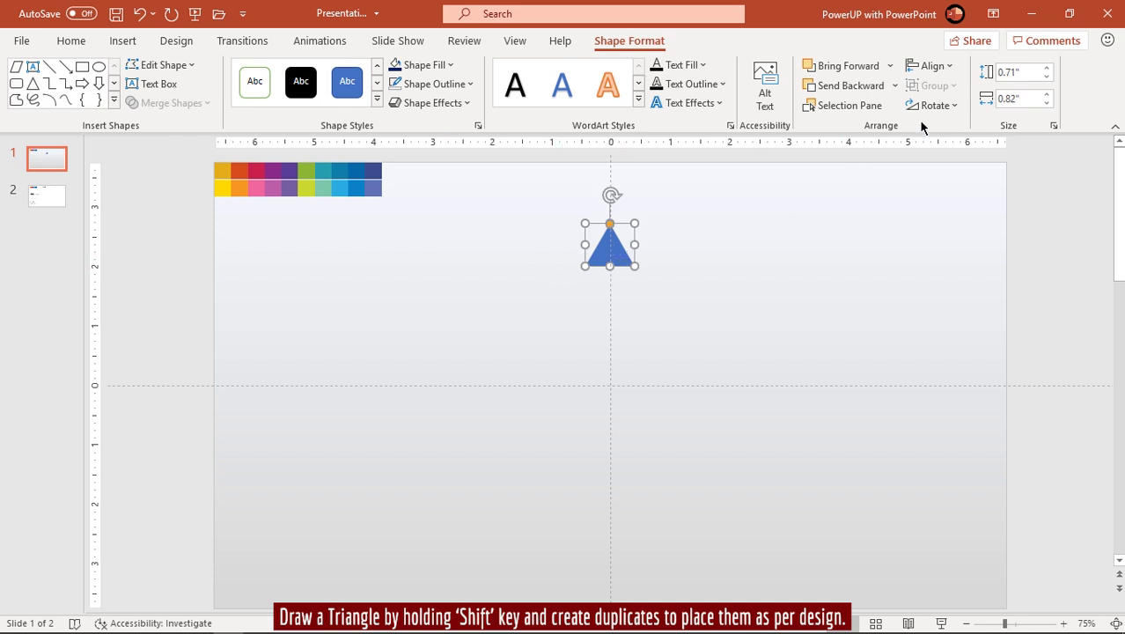
- Centre the triangle horizontally on the slide, zoomed to 150%
{"action": "left_click", "coordinate": [949, 69]}
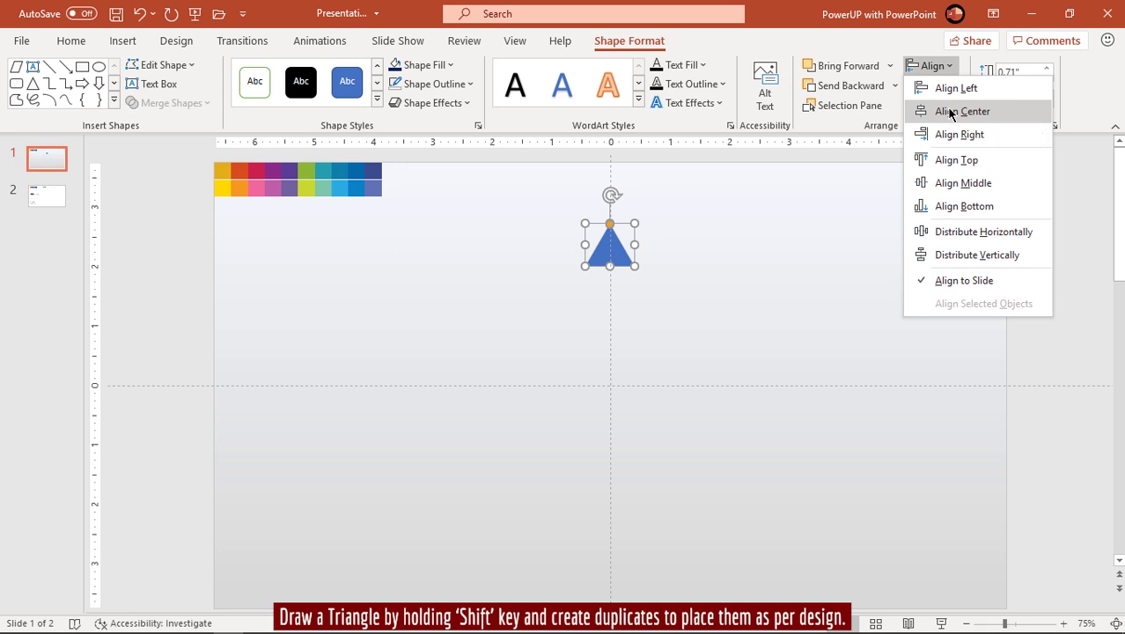
{"action": "left_click", "coordinate": [951, 112]}
{"action": "scroll", "coordinate": [602, 242], "scroll_direction": "up", "scroll_amount": 8}
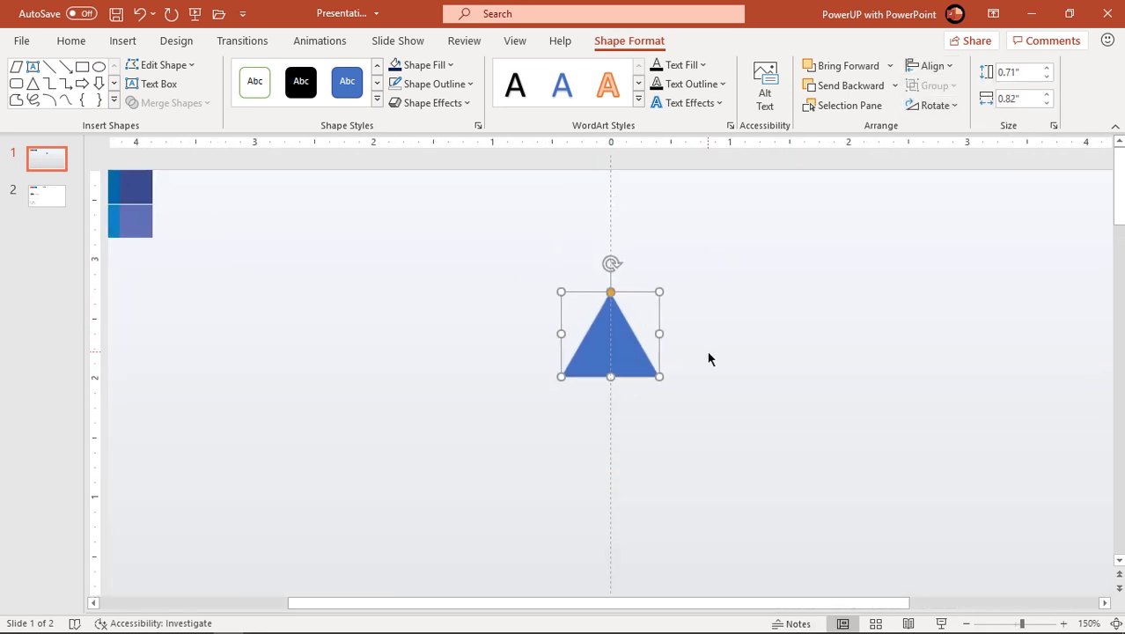
- Duplicate the triangle, flip the copy vertically and place it under the original
{"action": "key", "text": "ctrl+d"}
{"action": "left_click_drag", "start_coordinate": [620, 355], "coordinate": [730, 344]}
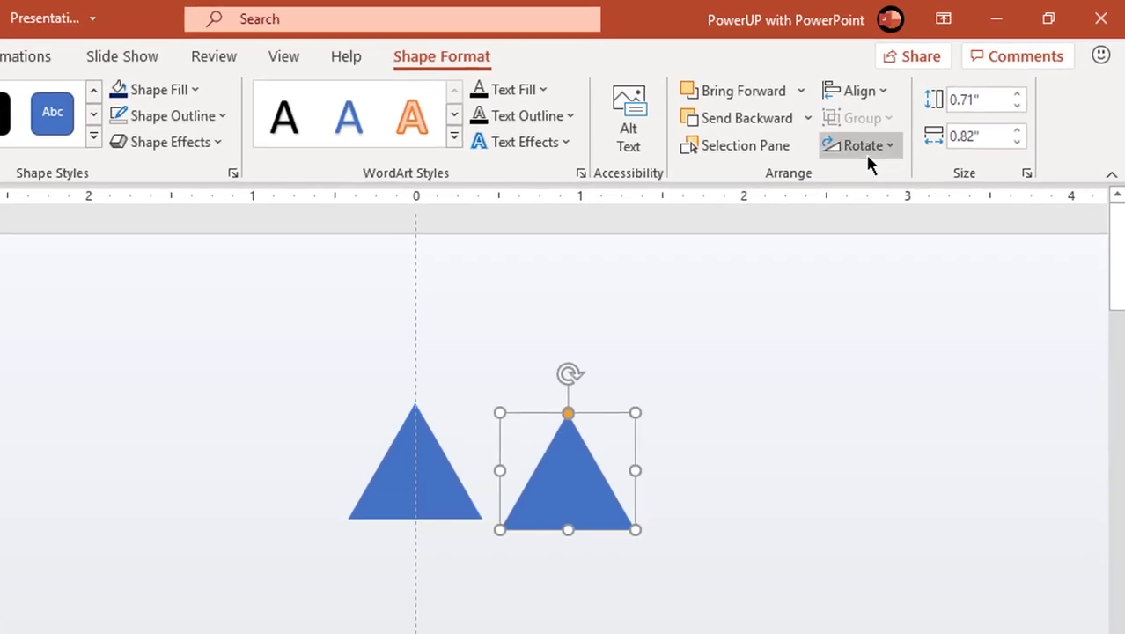
{"action": "left_click", "coordinate": [895, 127]}
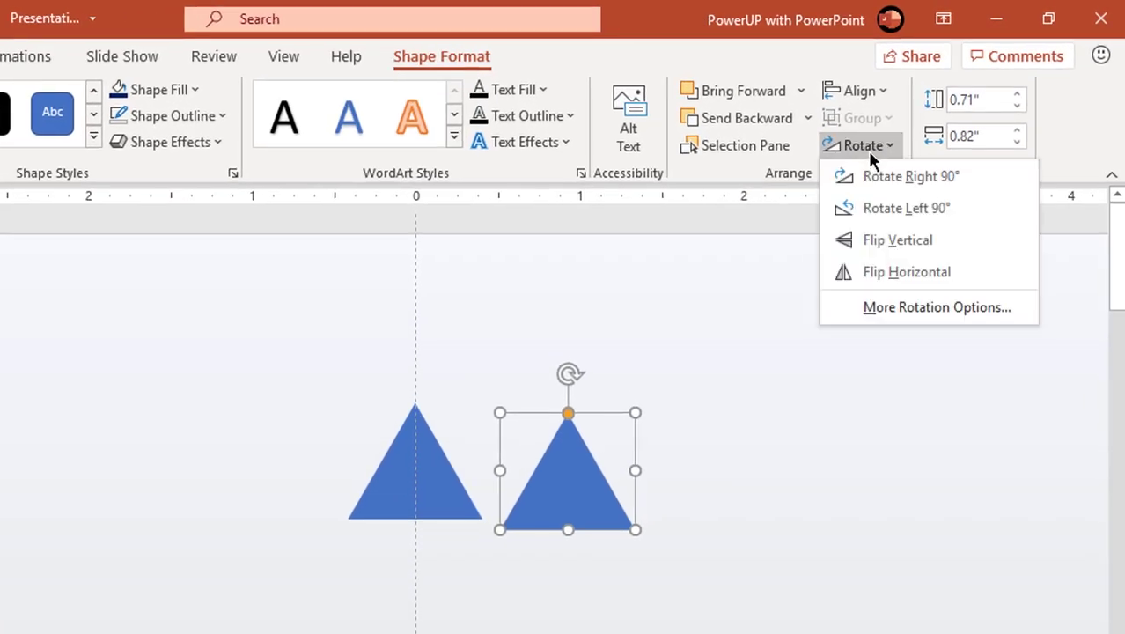
{"action": "left_click", "coordinate": [871, 244]}
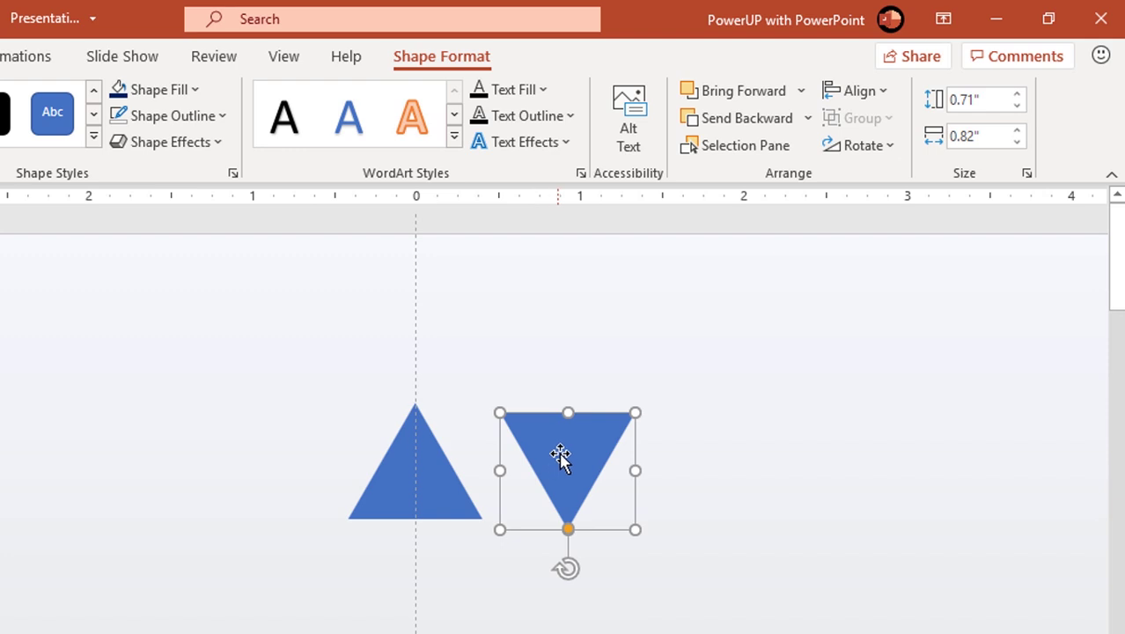
{"action": "mouse_move", "coordinate": [560, 457]}
{"action": "left_mouse_down"}
{"action": "mouse_move", "coordinate": [420, 584]}
{"action": "mouse_move", "coordinate": [415, 560]}
{"action": "left_mouse_up"}
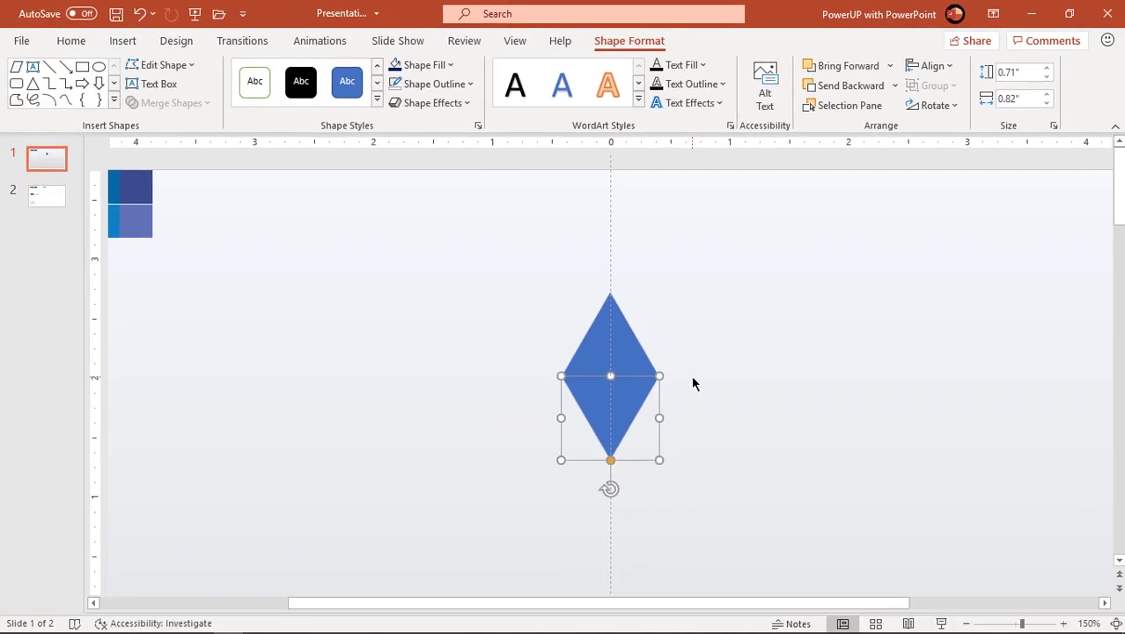
{"action": "left_click", "coordinate": [698, 381]}
- Add two more triangle copies at the lower right and lower left
{"action": "left_click", "coordinate": [619, 354]}
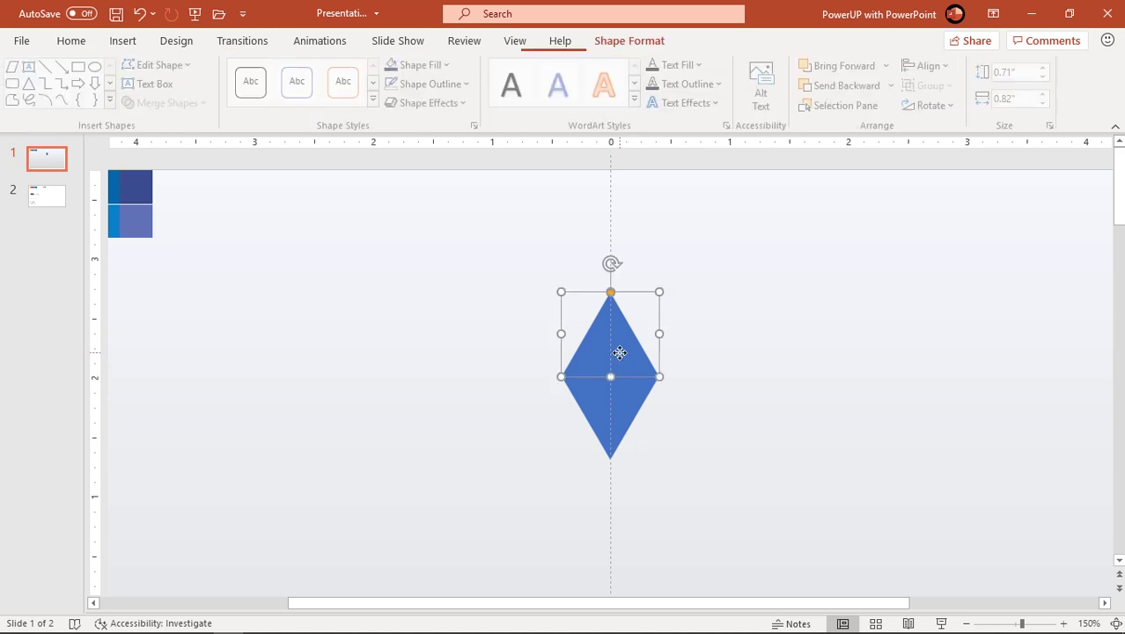
{"action": "key", "text": "ctrl+d"}
{"action": "mouse_move", "coordinate": [626, 351]}
{"action": "left_mouse_down"}
{"action": "mouse_move", "coordinate": [675, 415]}
{"action": "mouse_move", "coordinate": [663, 412]}
{"action": "left_mouse_up"}
{"action": "left_click", "coordinate": [796, 349]}
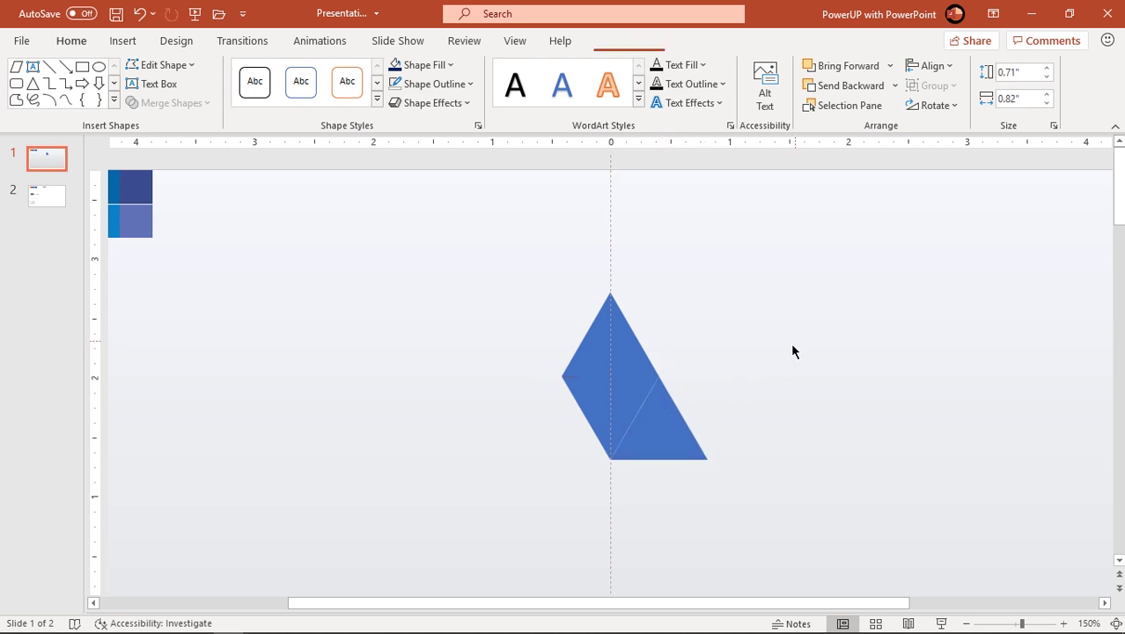
{"action": "left_click", "coordinate": [674, 421]}
{"action": "key", "text": "ctrl+d"}
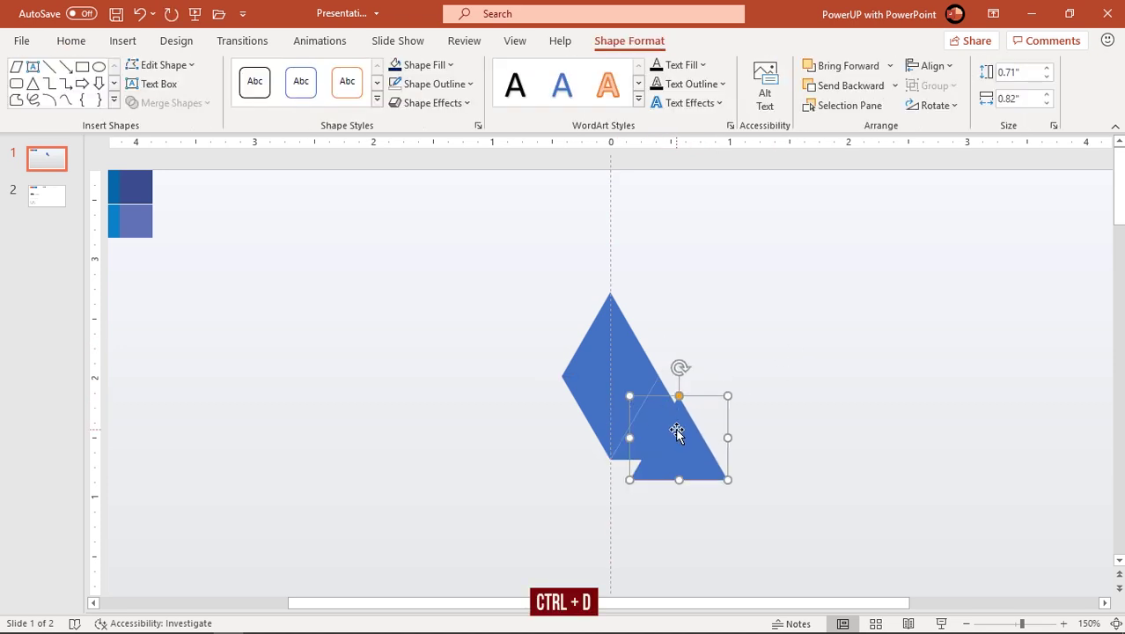
{"action": "mouse_move", "coordinate": [676, 429]}
{"action": "left_mouse_down"}
{"action": "mouse_move", "coordinate": [536, 413]}
{"action": "mouse_move", "coordinate": [570, 413]}
{"action": "left_mouse_up"}
{"action": "left_click", "coordinate": [717, 324]}
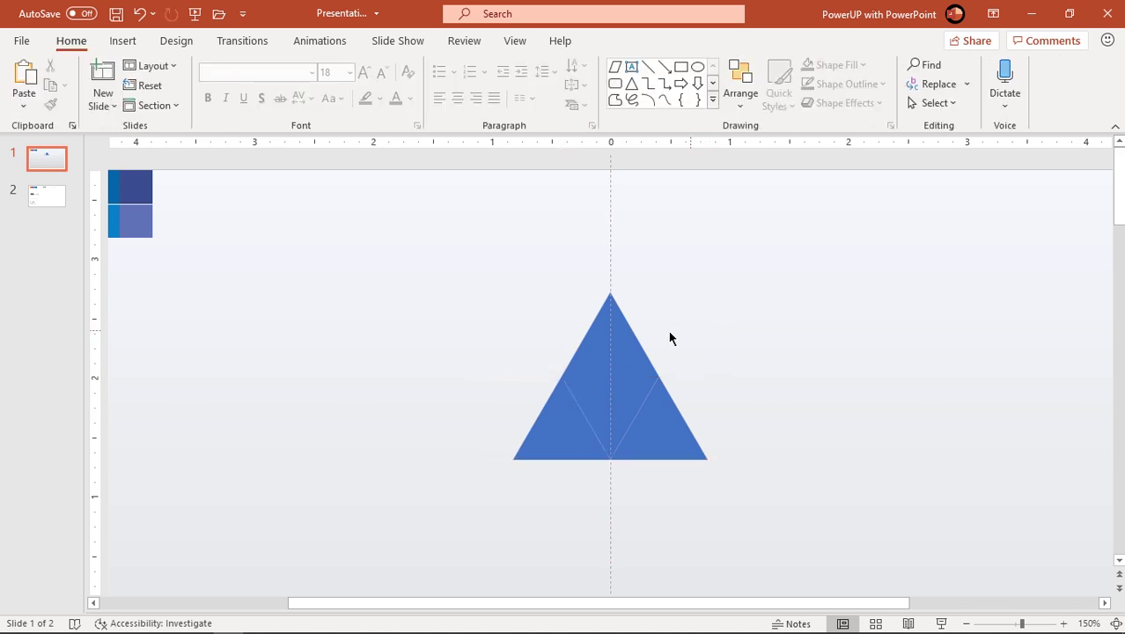
- Fill the top and bottom-left triangles black
{"action": "left_click", "coordinate": [623, 329]}
{"action": "left_click", "coordinate": [540, 428], "text": "shift"}
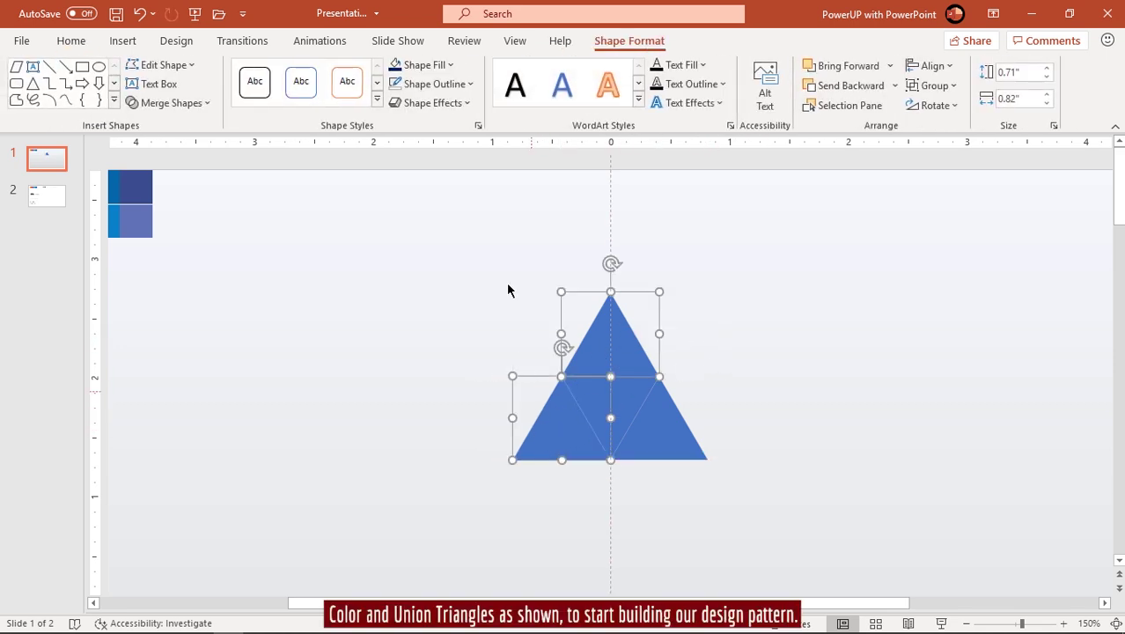
{"action": "left_click", "coordinate": [445, 71]}
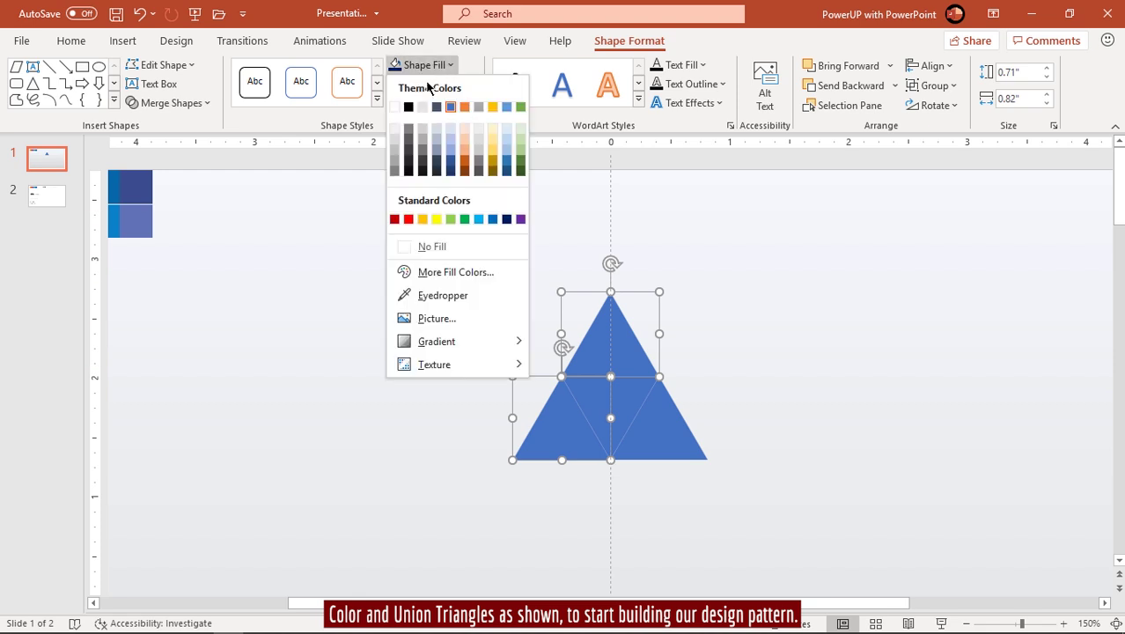
{"action": "left_click", "coordinate": [408, 106]}
{"action": "left_click", "coordinate": [691, 392]}
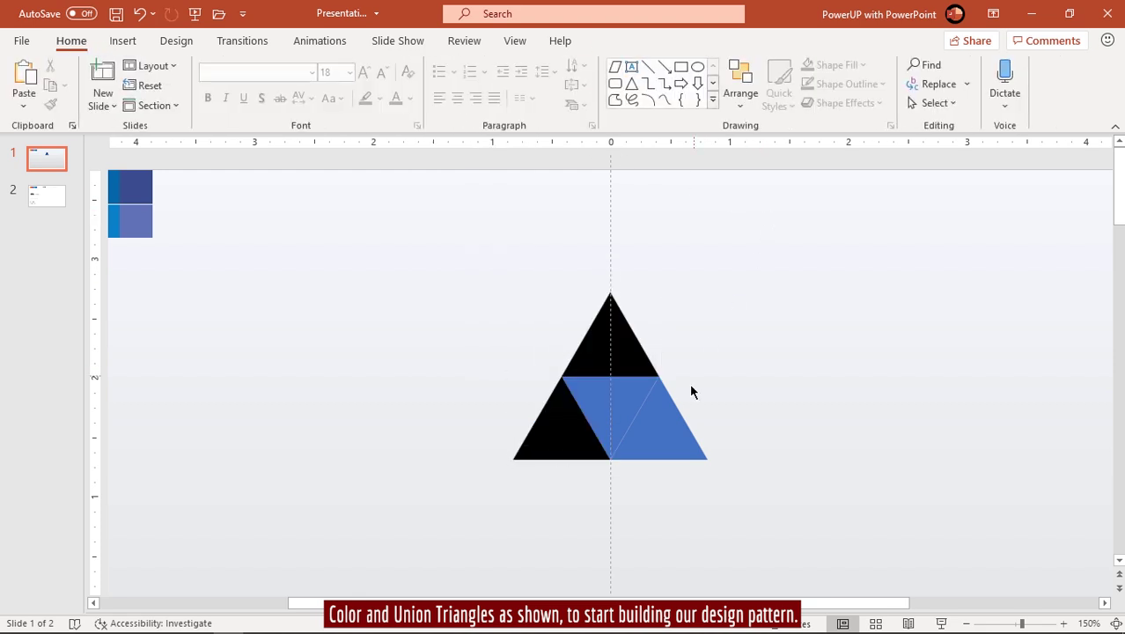
- Unite the right and middle blue triangles into an orange parallelogram and duplicate it
{"action": "left_click", "coordinate": [666, 426]}
{"action": "left_click", "coordinate": [599, 401], "text": "shift"}
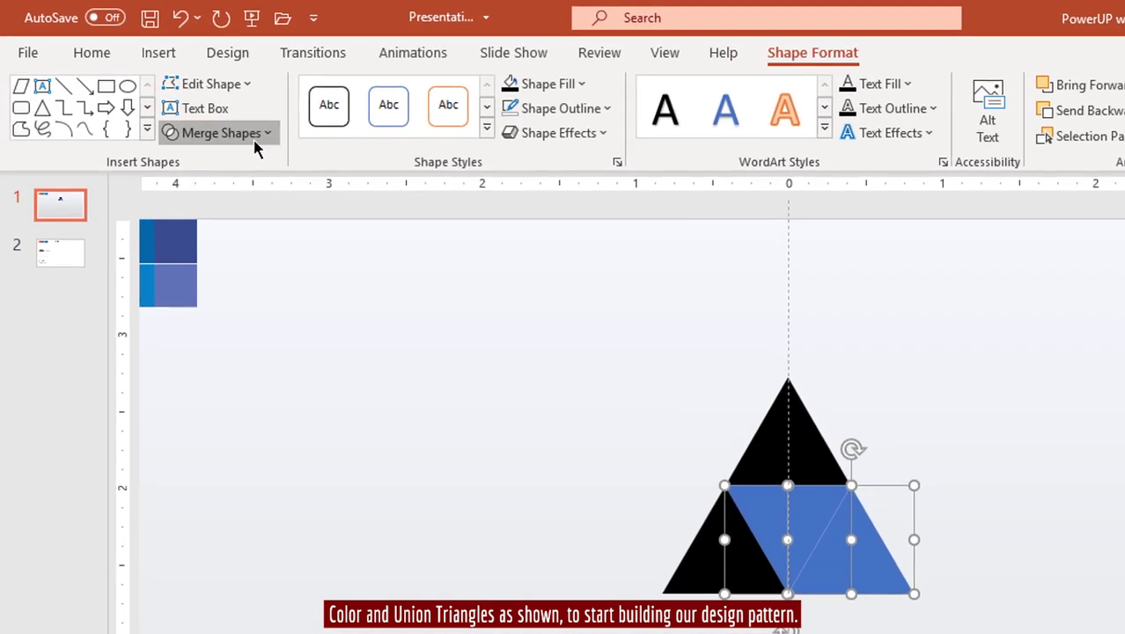
{"action": "left_click", "coordinate": [198, 105]}
{"action": "left_click", "coordinate": [217, 162]}
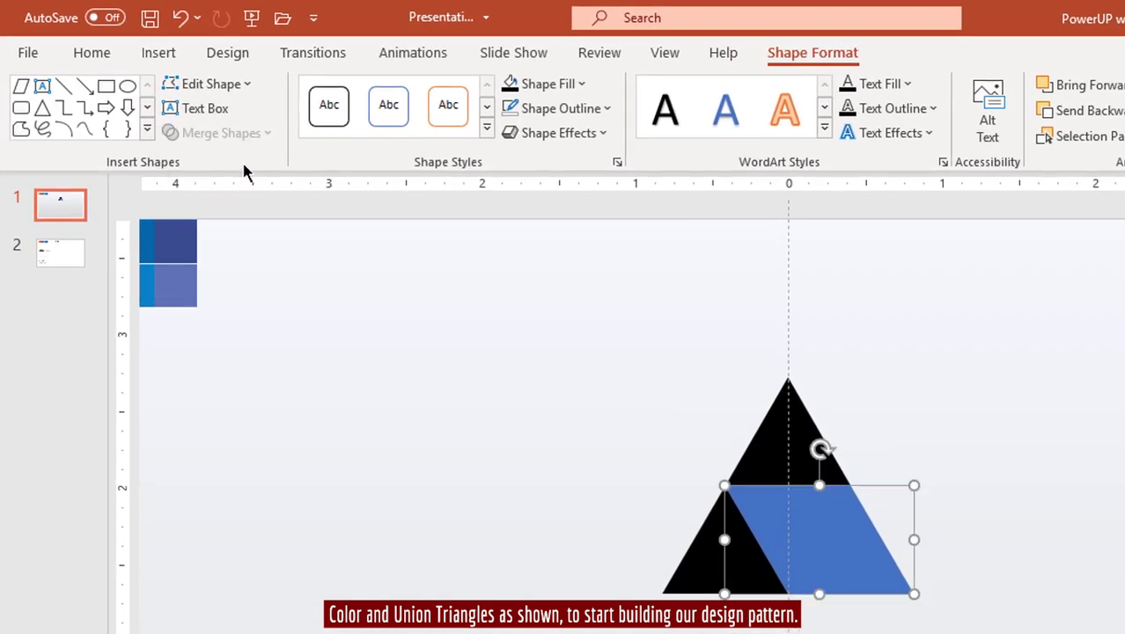
{"action": "left_click", "coordinate": [570, 85]}
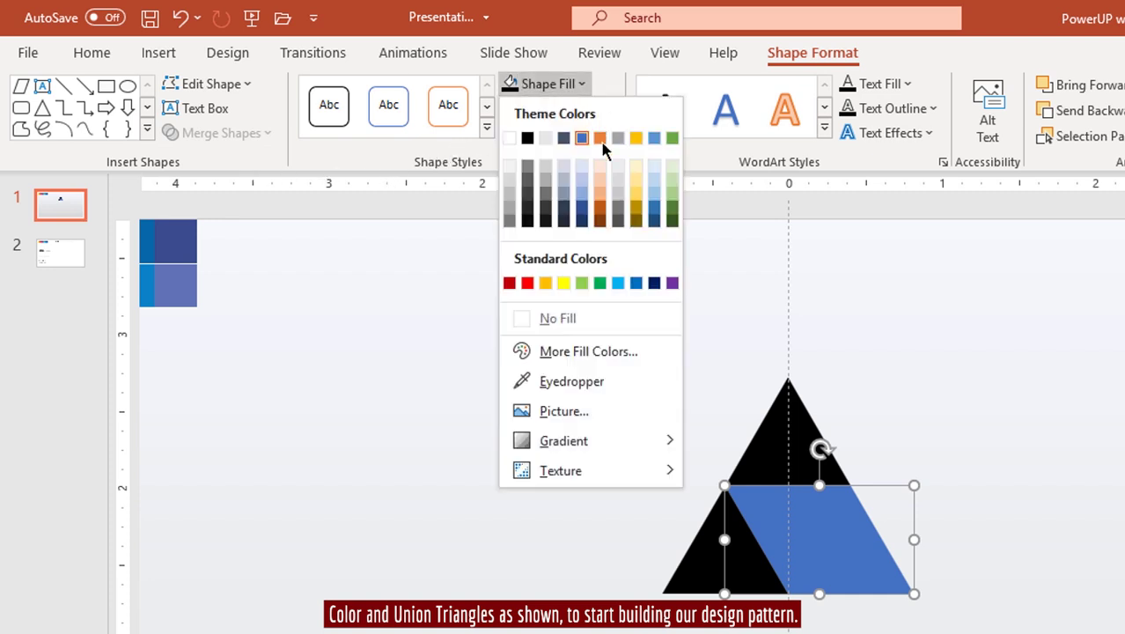
{"action": "left_click", "coordinate": [597, 213]}
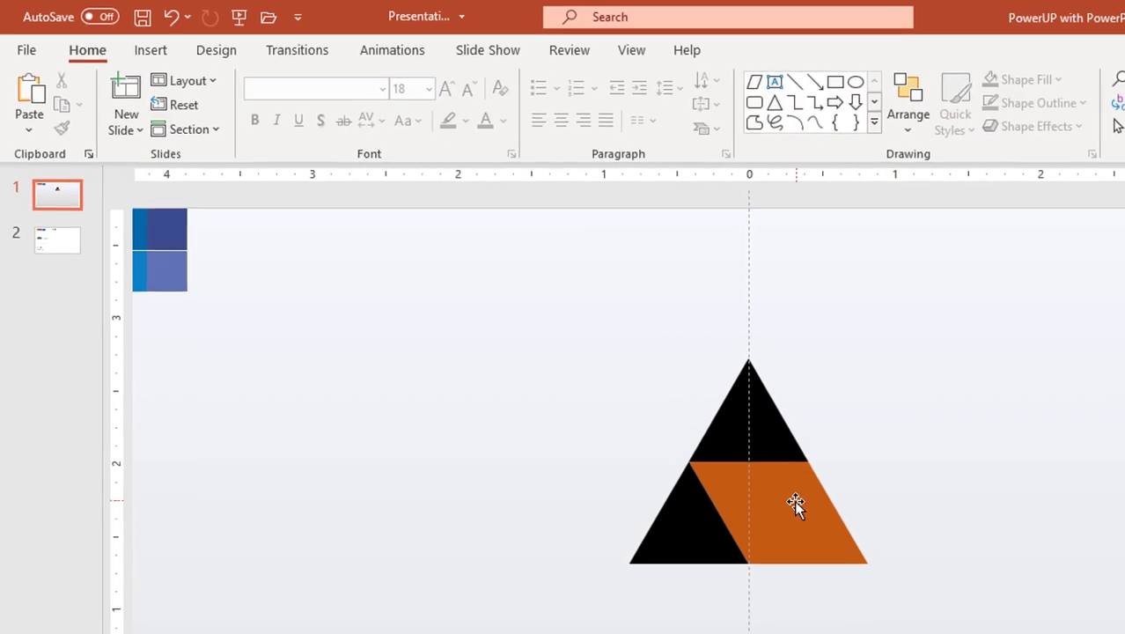
{"action": "key", "text": "ctrl+d"}
- Extend the band diagonally with four more copies of the orange parallelogram
{"action": "mouse_move", "coordinate": [653, 414]}
{"action": "left_mouse_down"}
{"action": "mouse_move", "coordinate": [690, 503]}
{"action": "mouse_move", "coordinate": [695, 494]}
{"action": "left_mouse_up"}
{"action": "scroll", "coordinate": [696, 494], "scroll_direction": "down", "scroll_amount": 3, "text": "ctrl"}
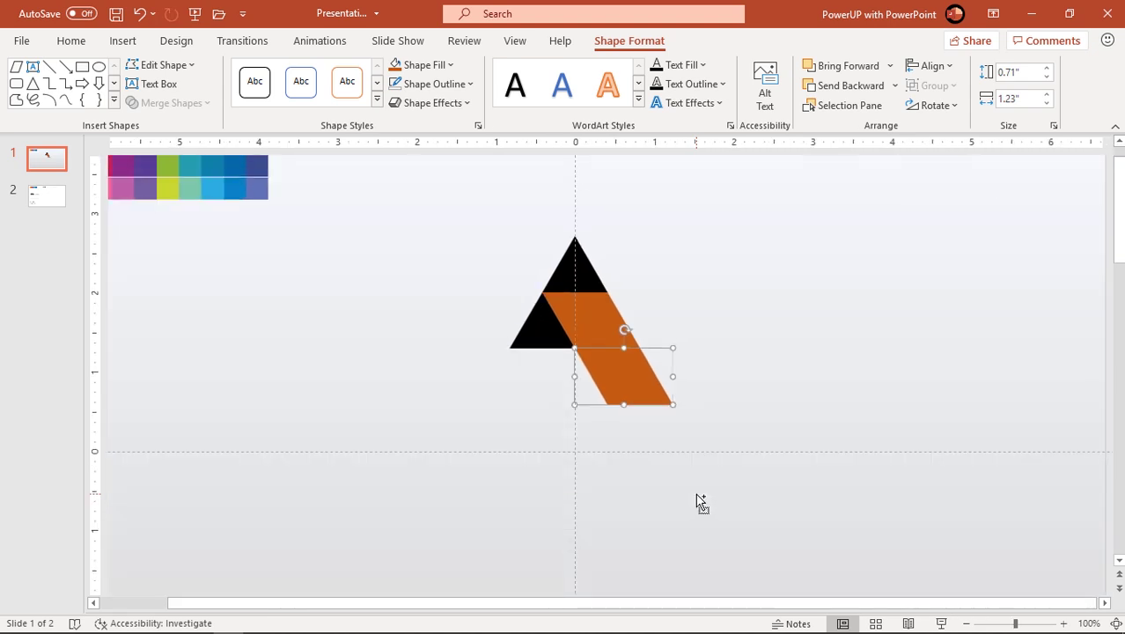
{"action": "scroll", "coordinate": [684, 462], "scroll_direction": "down", "scroll_amount": 2, "text": "ctrl"}
{"action": "key", "text": "ctrl+d"}
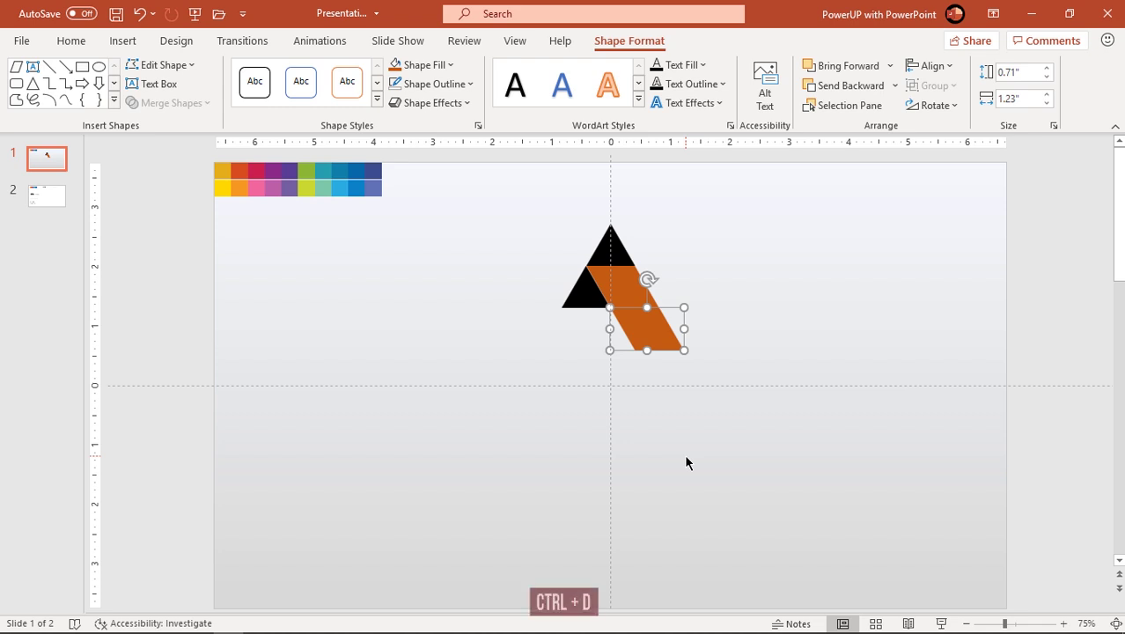
{"action": "key", "text": "ctrl+d"}
{"action": "key", "text": "ctrl+d"}
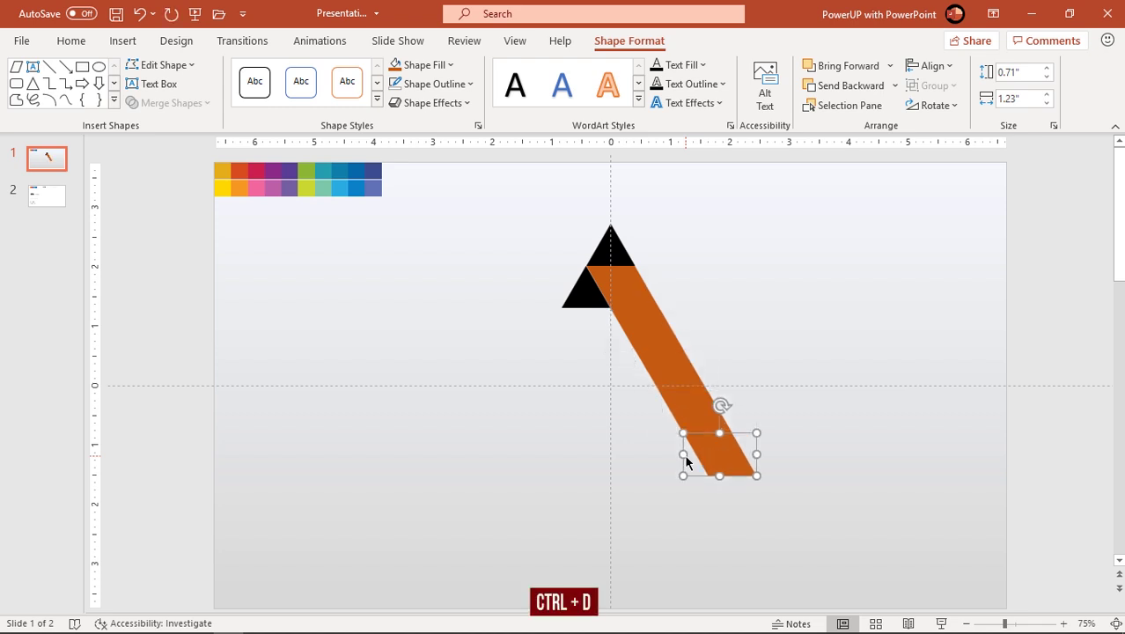
{"action": "key", "text": "ctrl+d"}
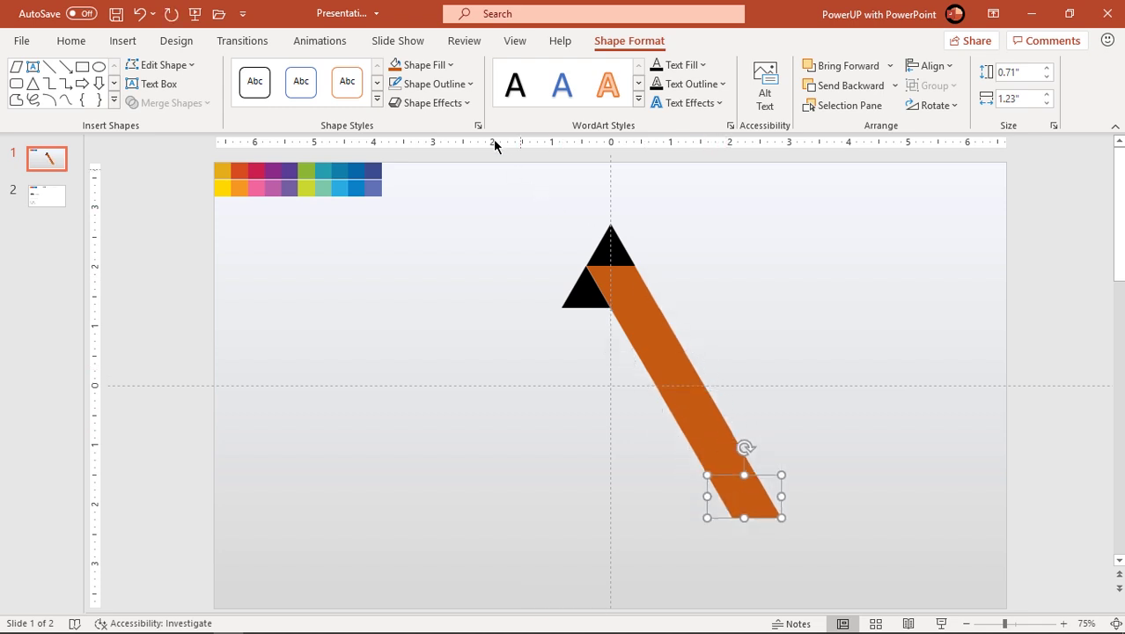
- Fill the bottom parallelogram of the band black
{"action": "left_click", "coordinate": [446, 72]}
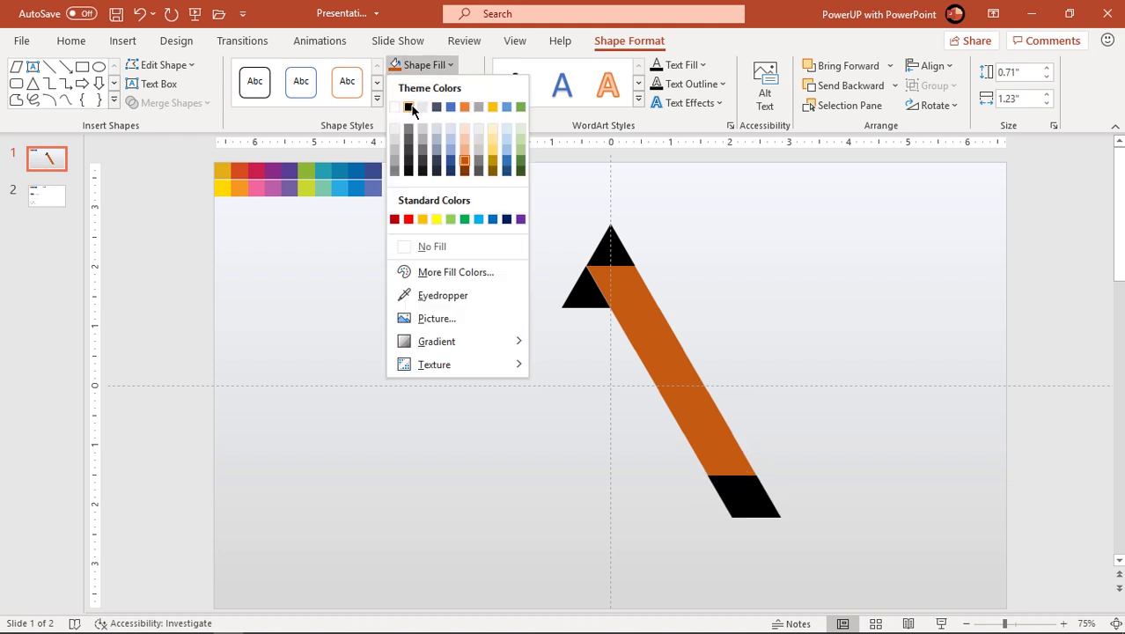
{"action": "left_click", "coordinate": [410, 106]}
{"action": "left_click", "coordinate": [762, 258]}
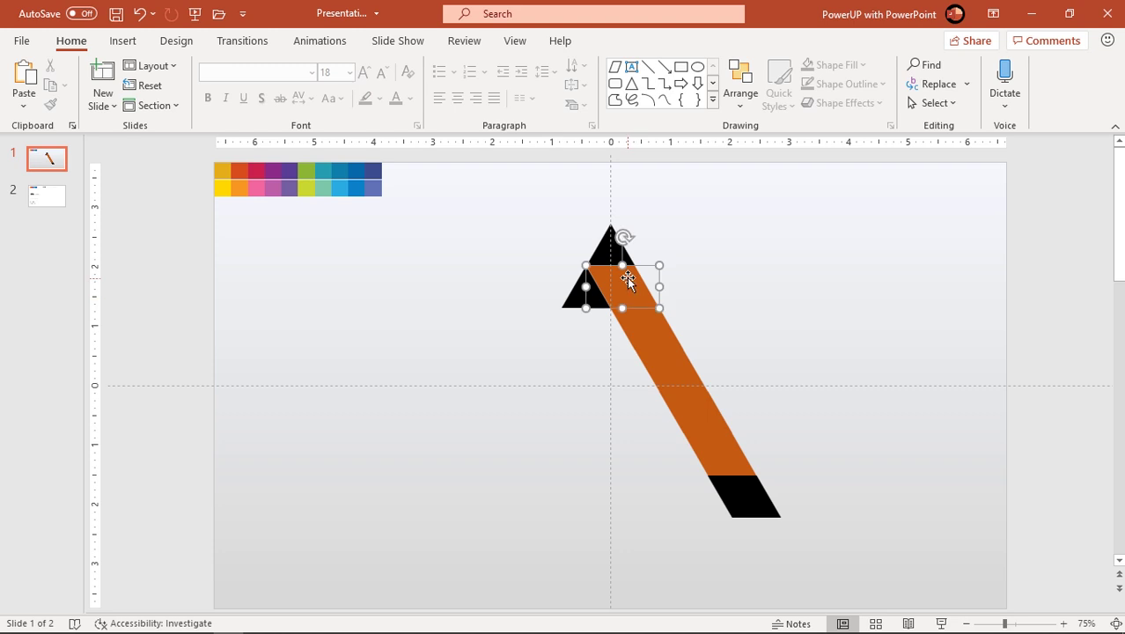
{"action": "left_click", "coordinate": [645, 320], "text": "shift"}
- Group the band's orange segments together
{"action": "left_click", "coordinate": [664, 368], "text": "shift"}
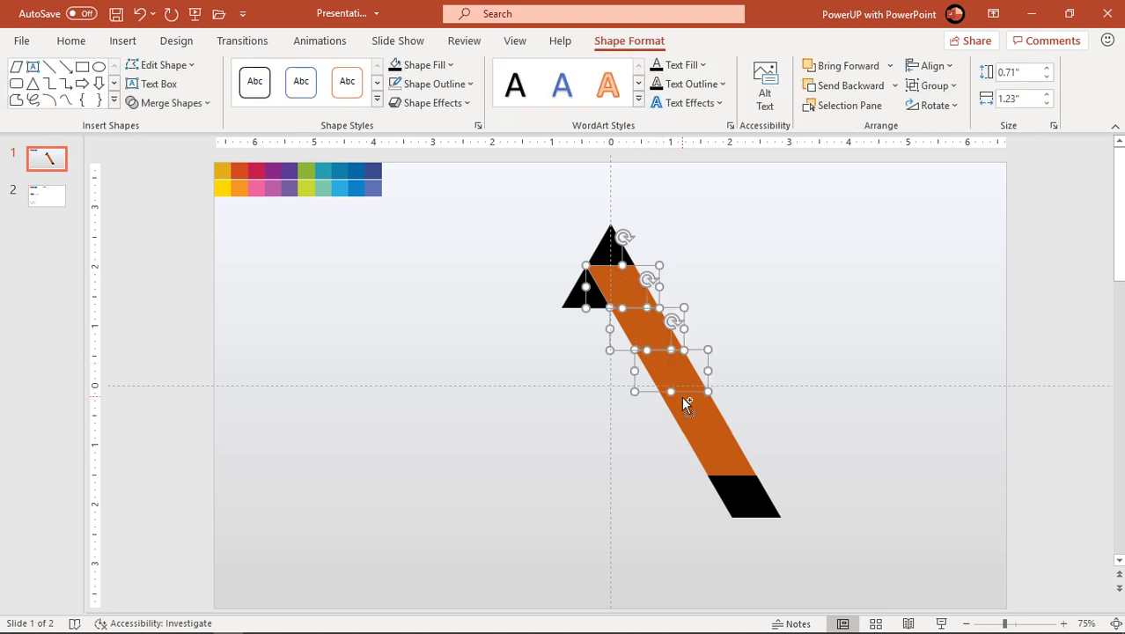
{"action": "left_click", "coordinate": [688, 406], "text": "shift"}
{"action": "left_click", "coordinate": [713, 449], "text": "shift"}
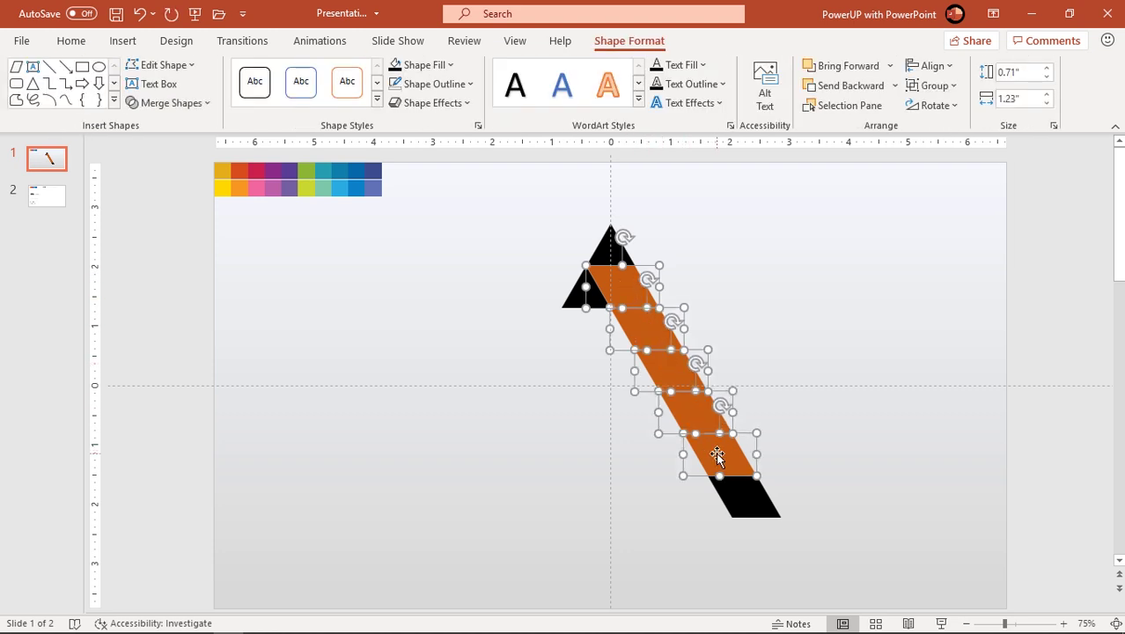
{"action": "right_click", "coordinate": [718, 455]}
{"action": "mouse_move", "coordinate": [763, 246]}
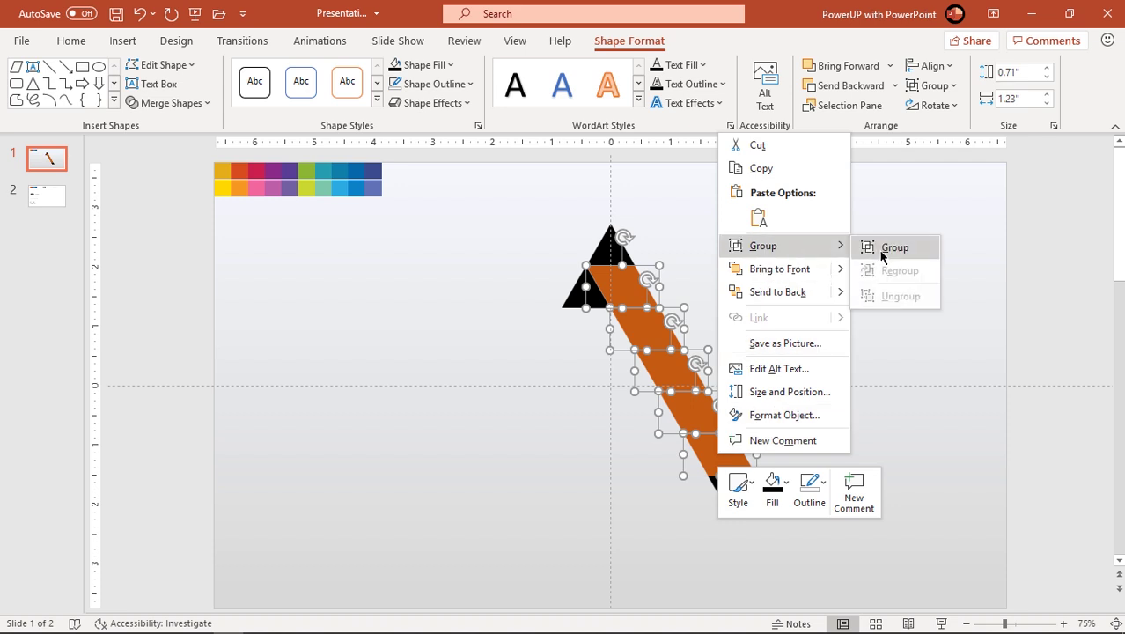
{"action": "left_click", "coordinate": [894, 247]}
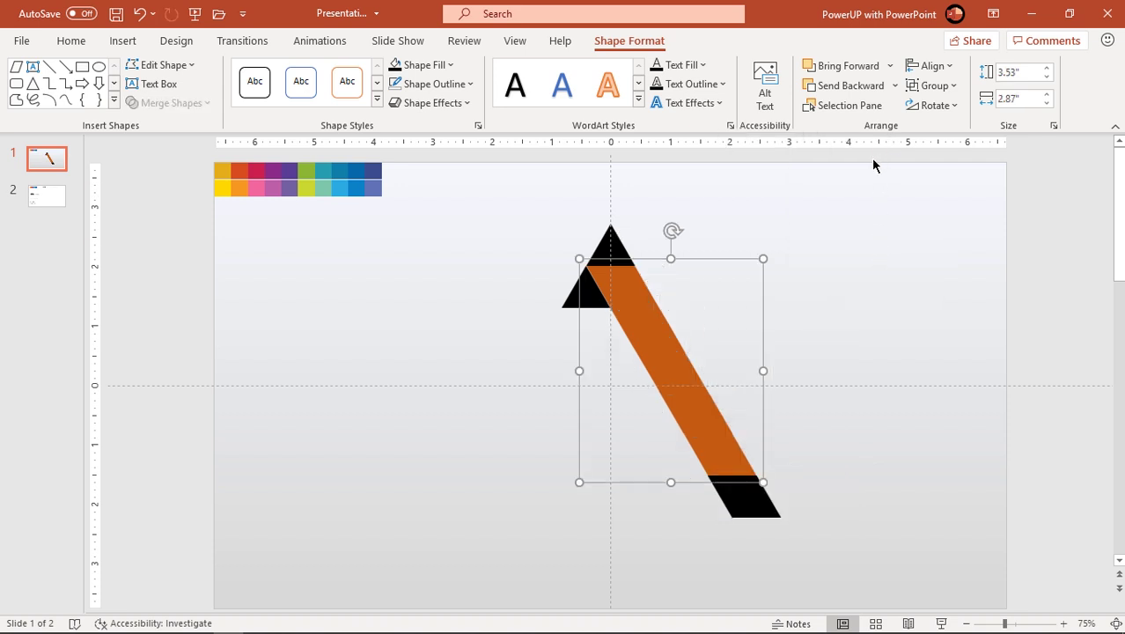
- Recolour two alternate segments in the group light blue
{"action": "left_click", "coordinate": [659, 337]}
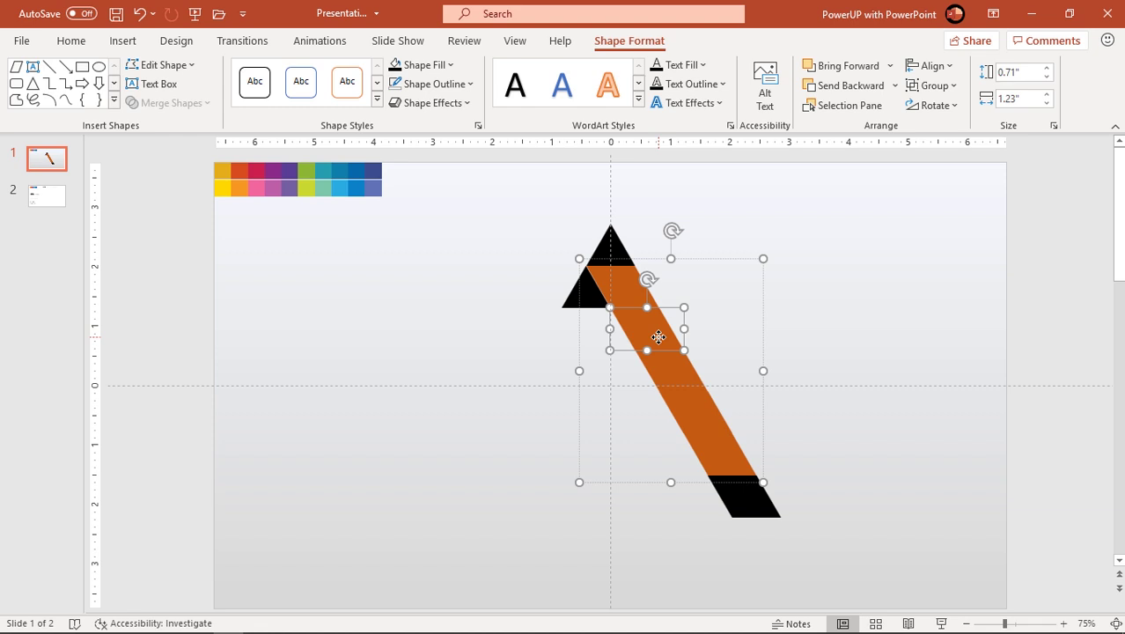
{"action": "left_click", "coordinate": [437, 66]}
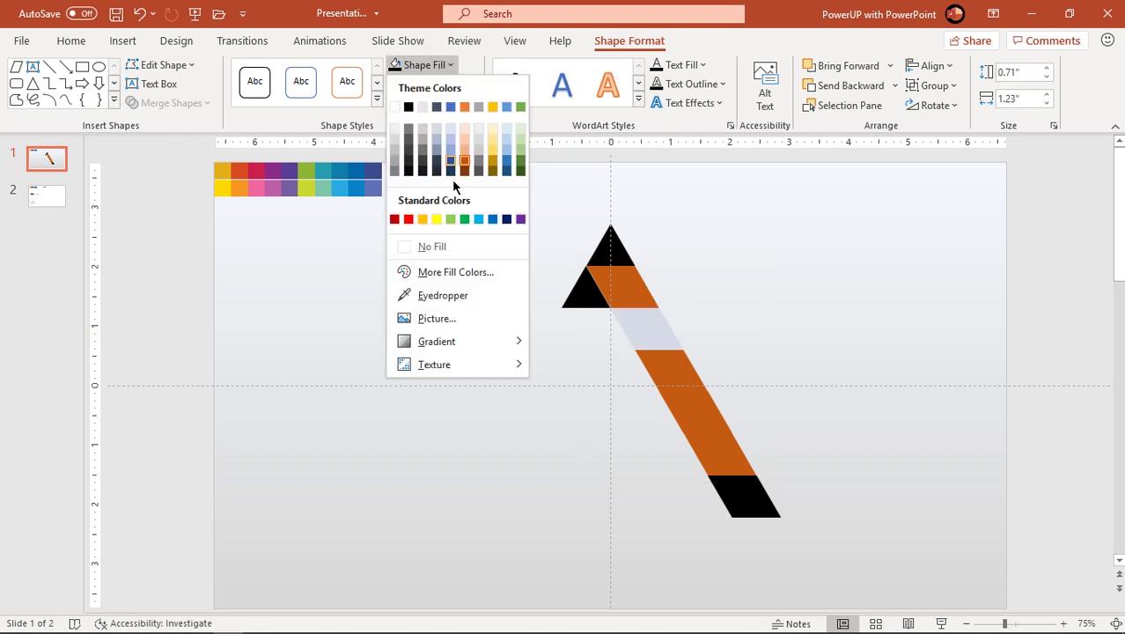
{"action": "left_click", "coordinate": [478, 219]}
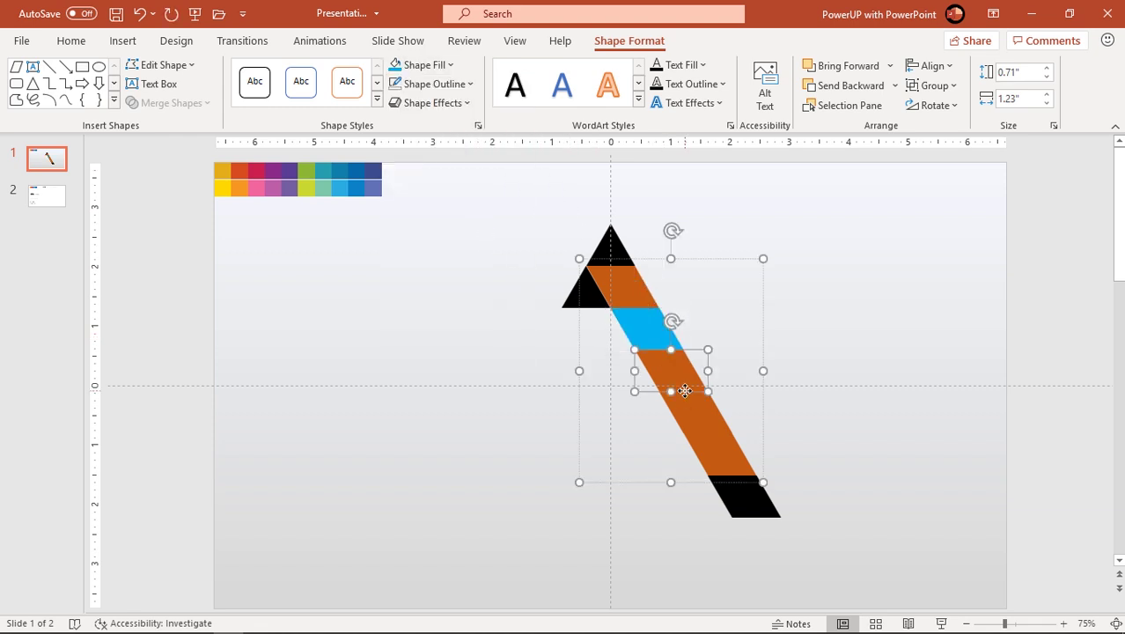
{"action": "left_click", "coordinate": [696, 406]}
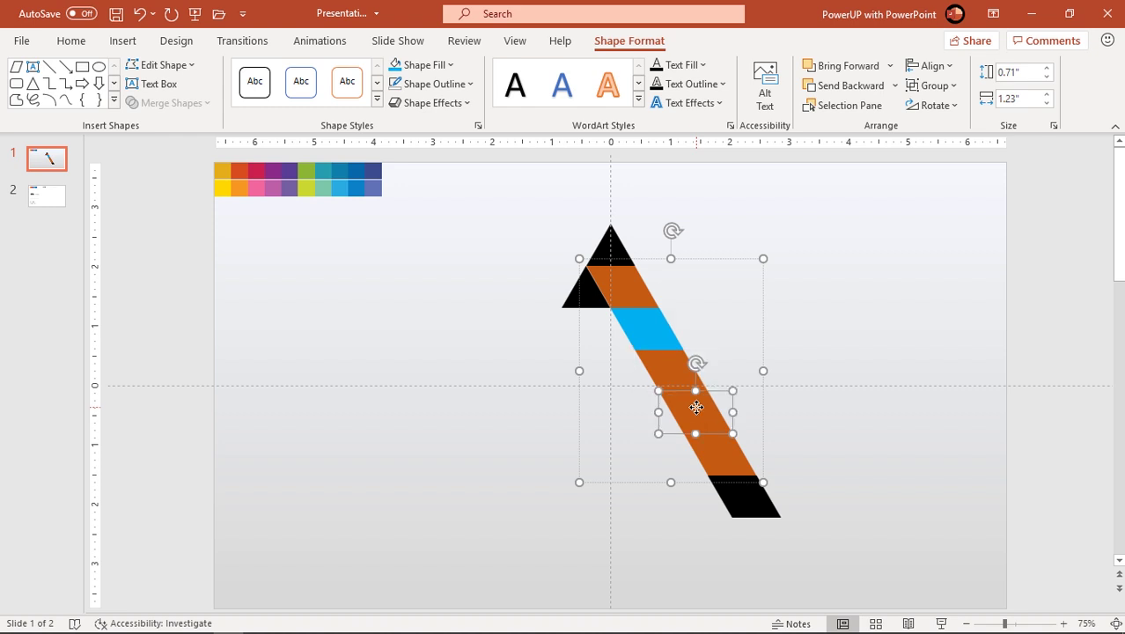
{"action": "left_click", "coordinate": [395, 68]}
{"action": "left_click", "coordinate": [797, 306]}
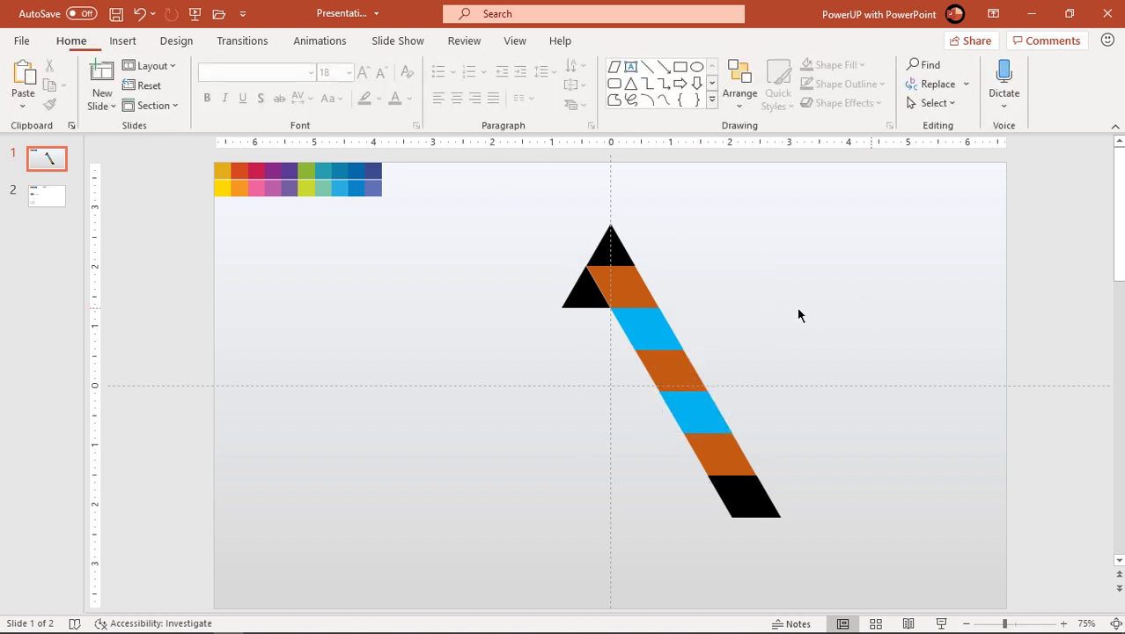
- Duplicate the striped band, flip it horizontally and move it left as the A's second leg
{"action": "left_click", "coordinate": [635, 296]}
{"action": "key", "text": "ctrl+d"}
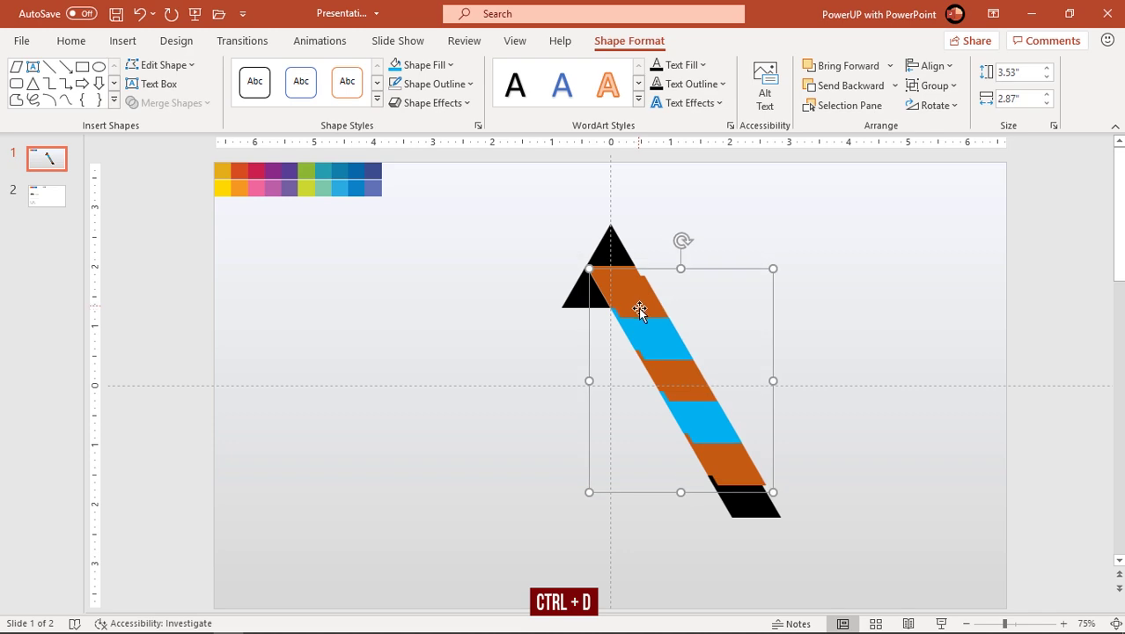
{"action": "left_click_drag", "start_coordinate": [638, 308], "coordinate": [759, 289]}
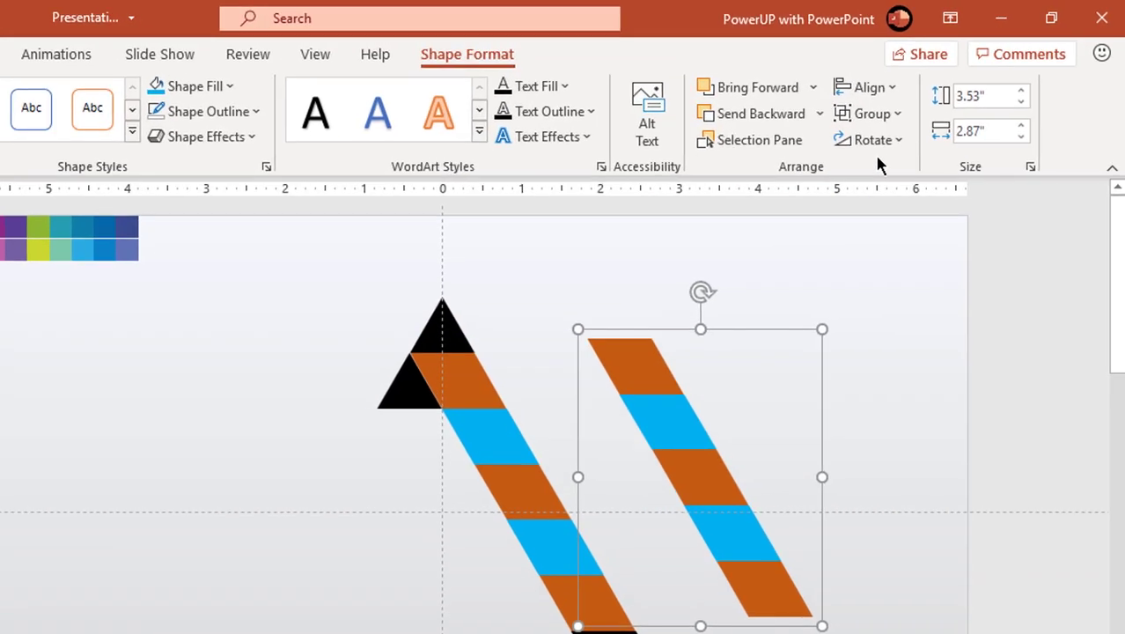
{"action": "left_click", "coordinate": [938, 109]}
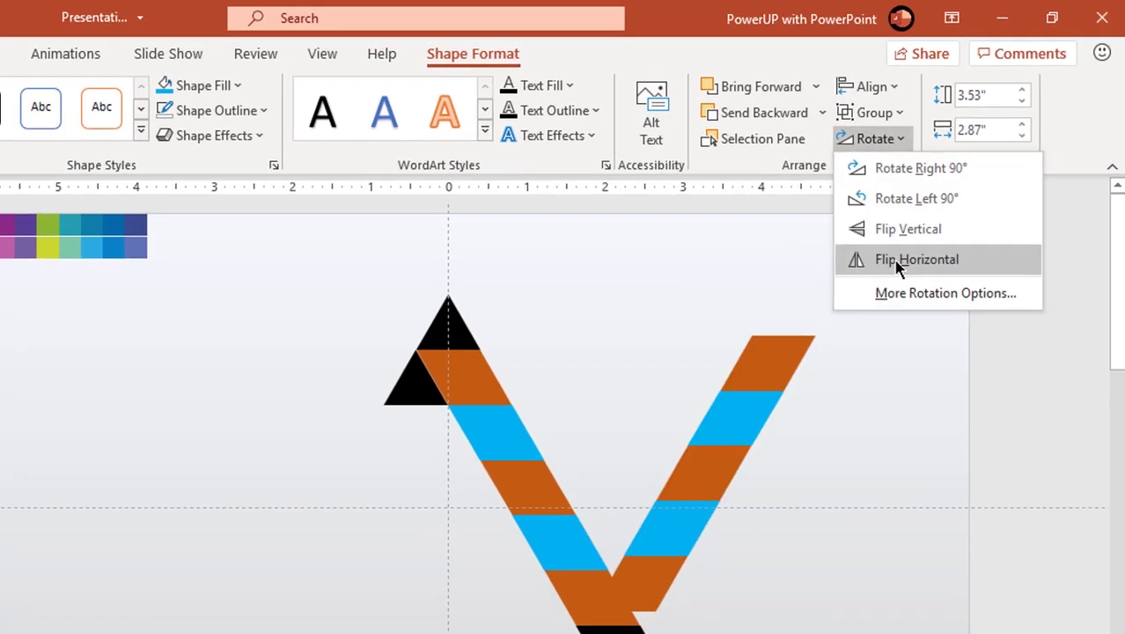
{"action": "left_click", "coordinate": [870, 261]}
{"action": "left_click_drag", "start_coordinate": [830, 303], "coordinate": [573, 332]}
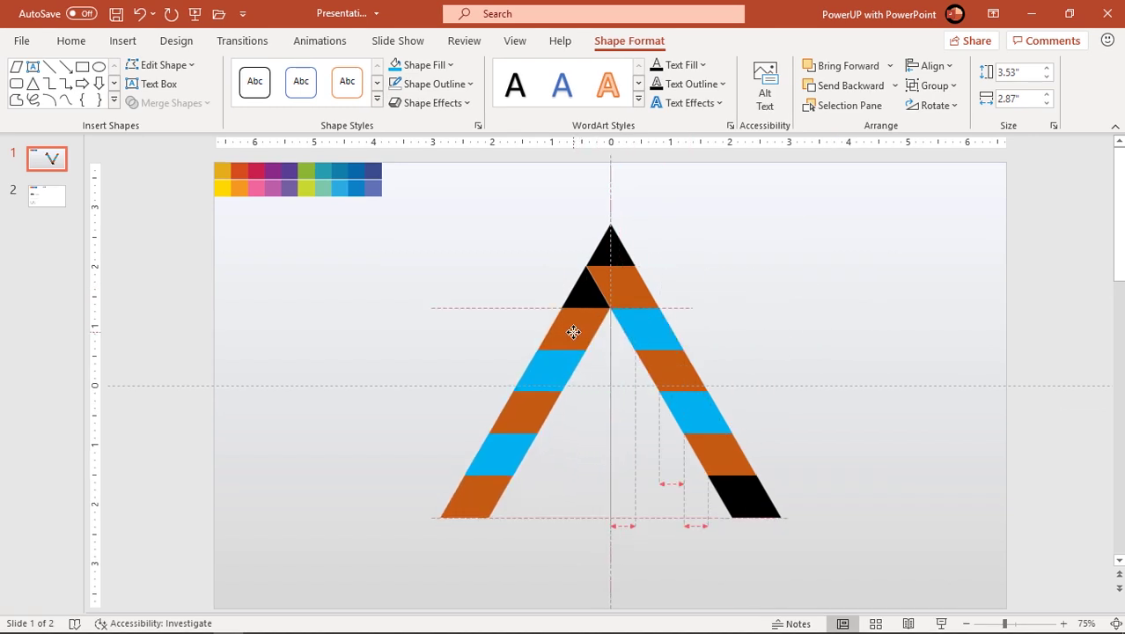
{"action": "left_click", "coordinate": [820, 286]}
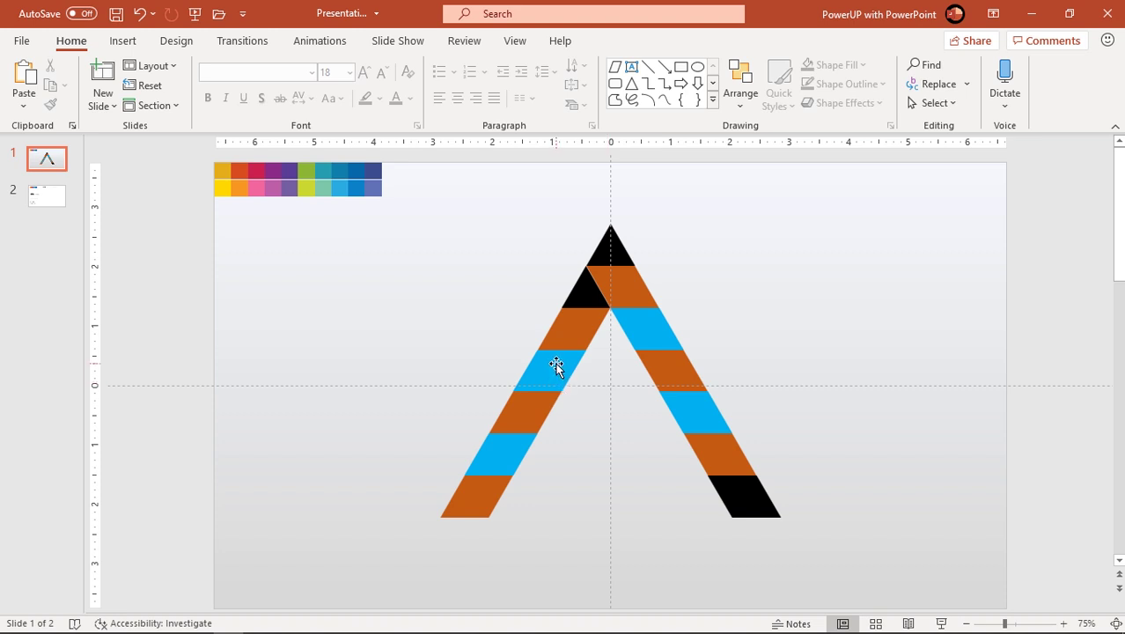
- Ungroup both striped bands into separate pieces
{"action": "left_click", "coordinate": [556, 366]}
{"action": "left_click", "coordinate": [662, 351], "text": "shift"}
{"action": "right_click", "coordinate": [662, 351]}
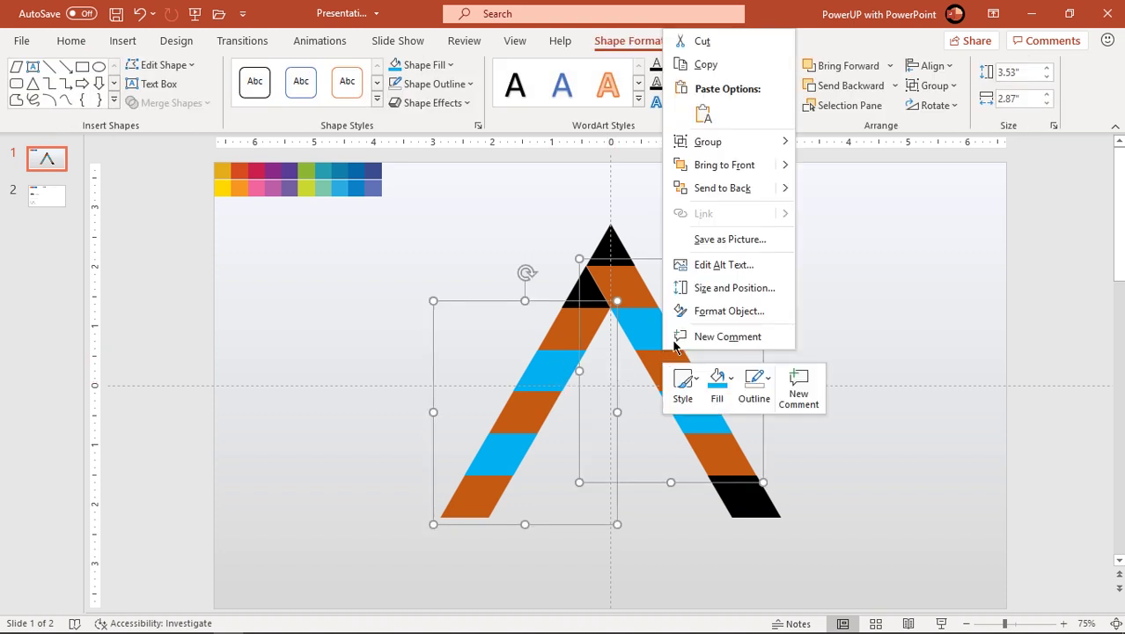
{"action": "mouse_move", "coordinate": [748, 151]}
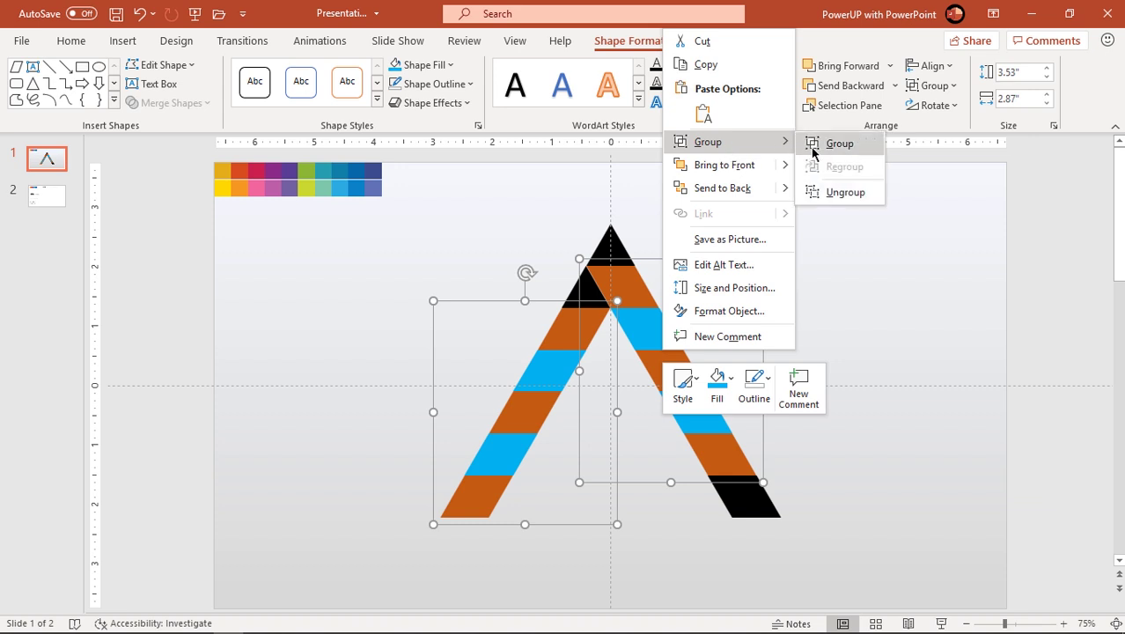
{"action": "left_click", "coordinate": [835, 199]}
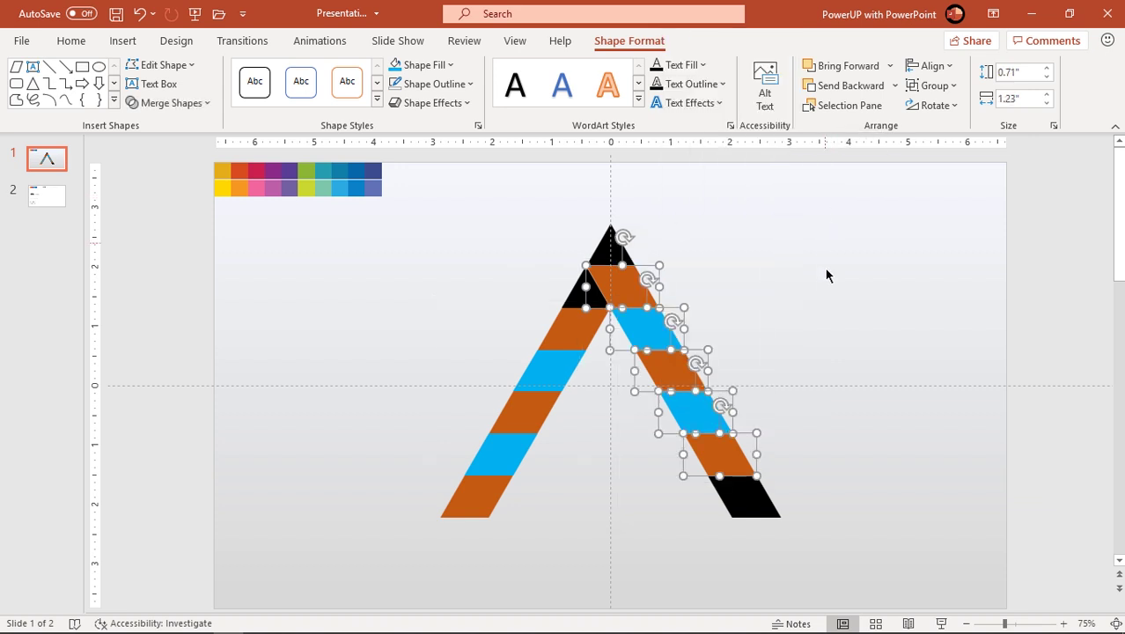
{"action": "left_click", "coordinate": [786, 282]}
{"action": "left_click", "coordinate": [614, 286]}
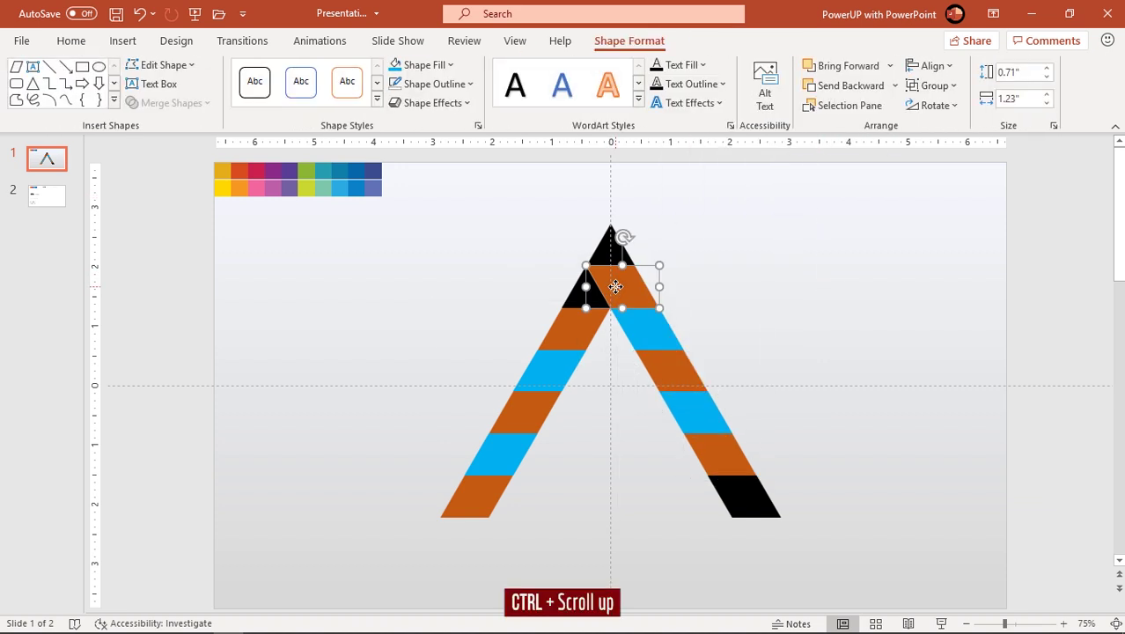
{"action": "scroll", "coordinate": [614, 285], "scroll_direction": "up", "scroll_amount": 2}
{"action": "scroll", "coordinate": [614, 285], "scroll_direction": "up", "scroll_amount": 3}
{"action": "scroll", "coordinate": [627, 361], "scroll_direction": "up", "scroll_amount": 3}
- Draw a blue parallelogram, about 0.71" by 1.23", to the right of the A
{"action": "left_click", "coordinate": [816, 365]}
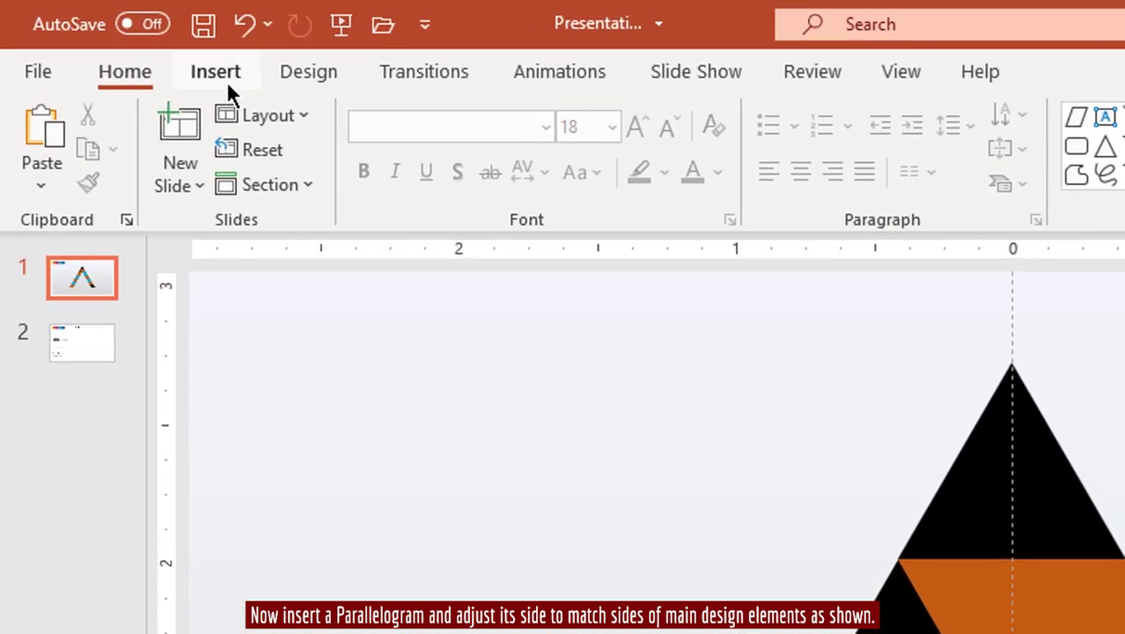
{"action": "left_click", "coordinate": [226, 81]}
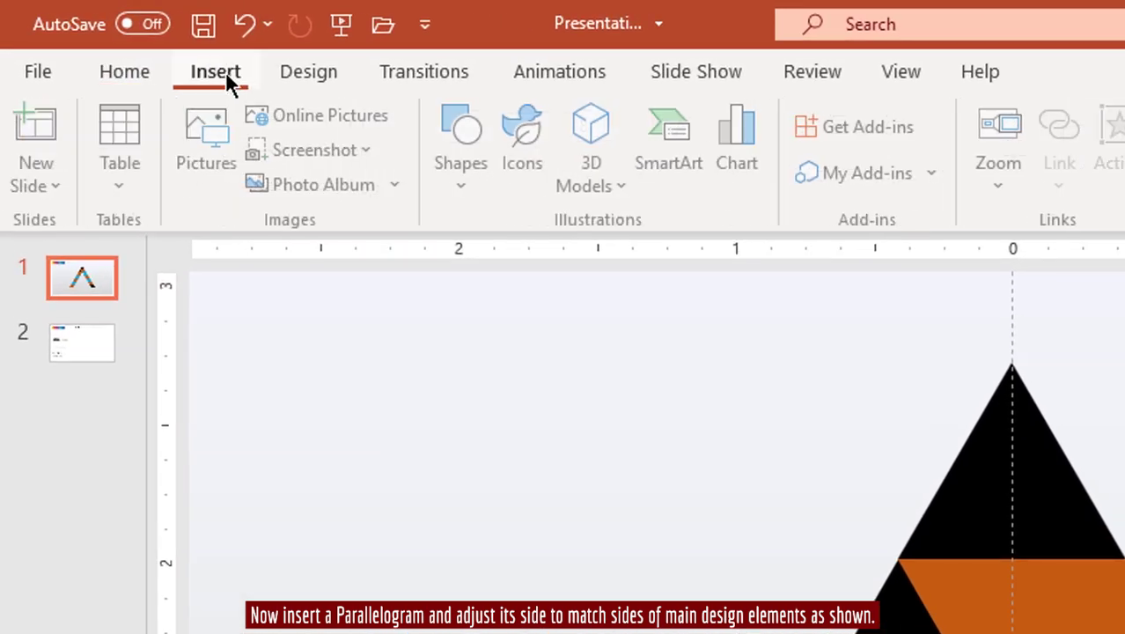
{"action": "left_click", "coordinate": [465, 195]}
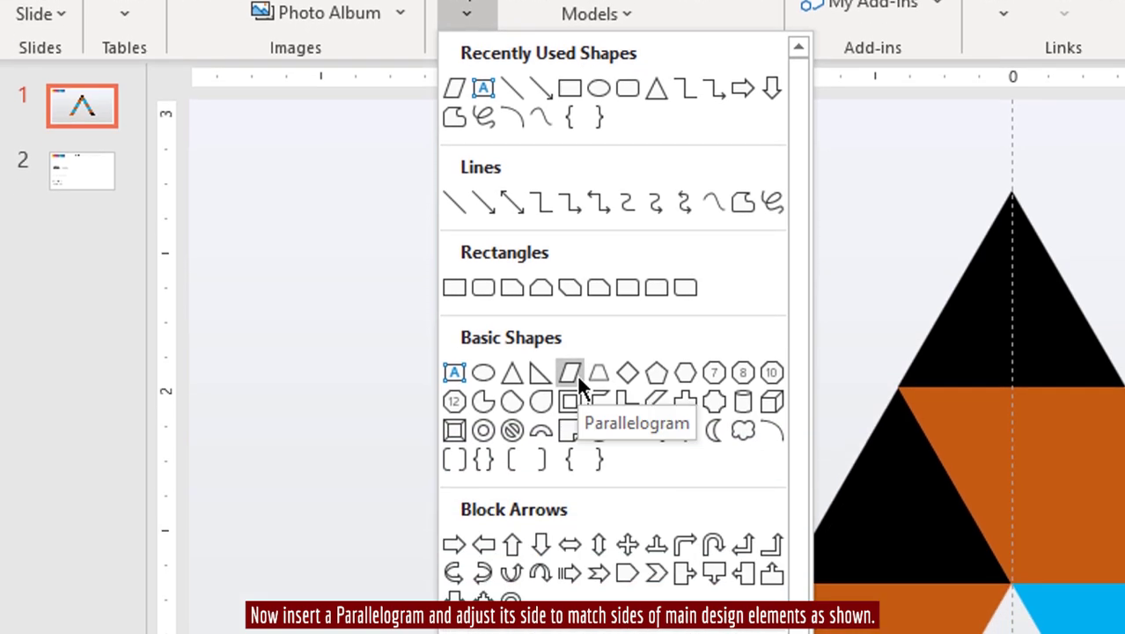
{"action": "left_click", "coordinate": [576, 373]}
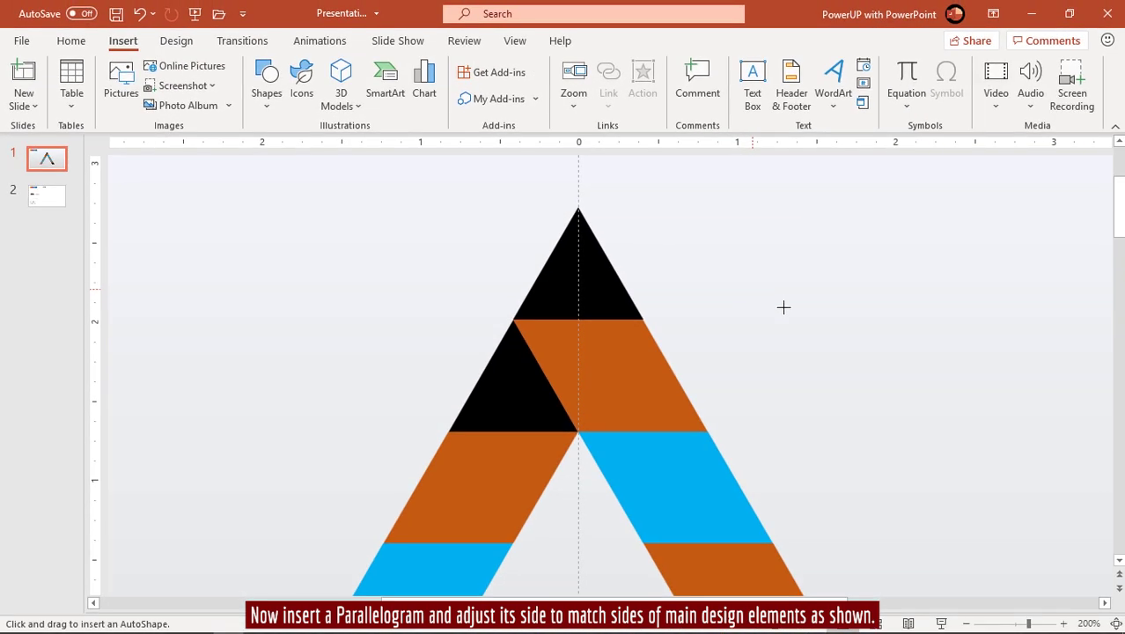
{"action": "mouse_move", "coordinate": [749, 287]}
{"action": "left_mouse_down"}
{"action": "mouse_move", "coordinate": [907, 357]}
{"action": "mouse_move", "coordinate": [983, 372]}
{"action": "left_mouse_up"}
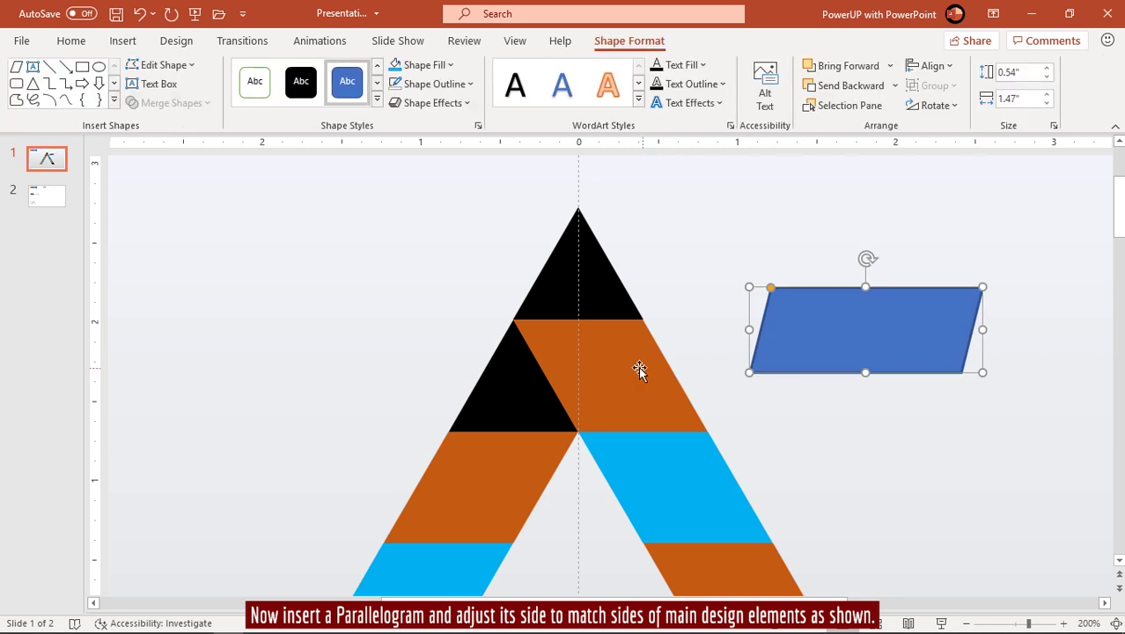
{"action": "left_click_drag", "start_coordinate": [638, 368], "coordinate": [639, 368]}
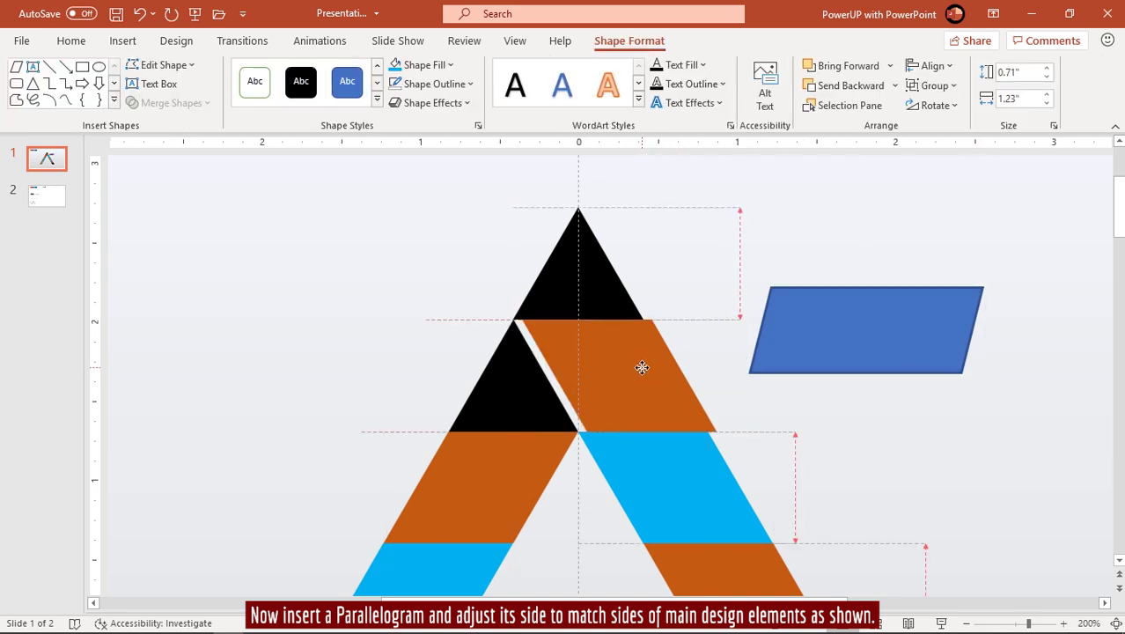
{"action": "left_click", "coordinate": [683, 283]}
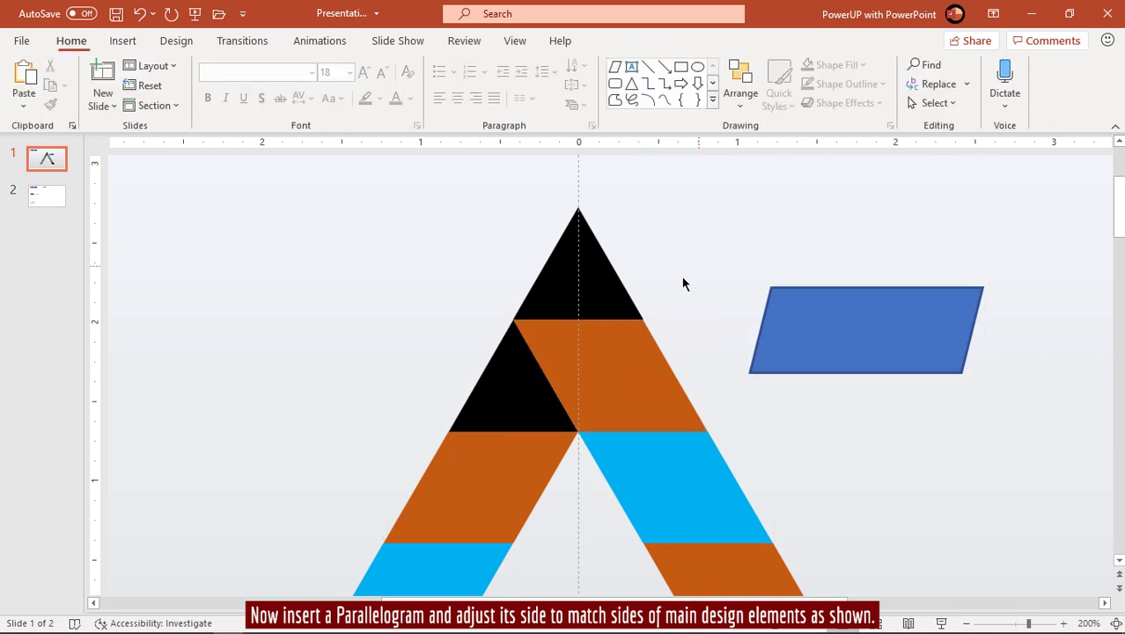
- Remove the parallelogram's outline, steepen its slant and flip it horizontally
{"action": "left_click", "coordinate": [797, 322]}
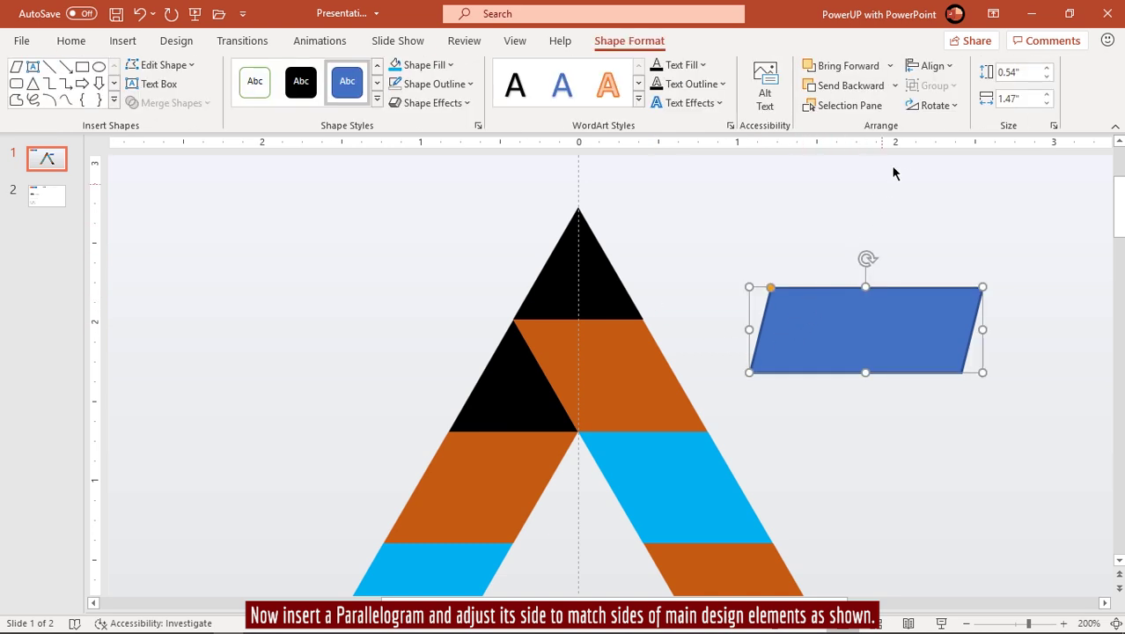
{"action": "left_click", "coordinate": [461, 85]}
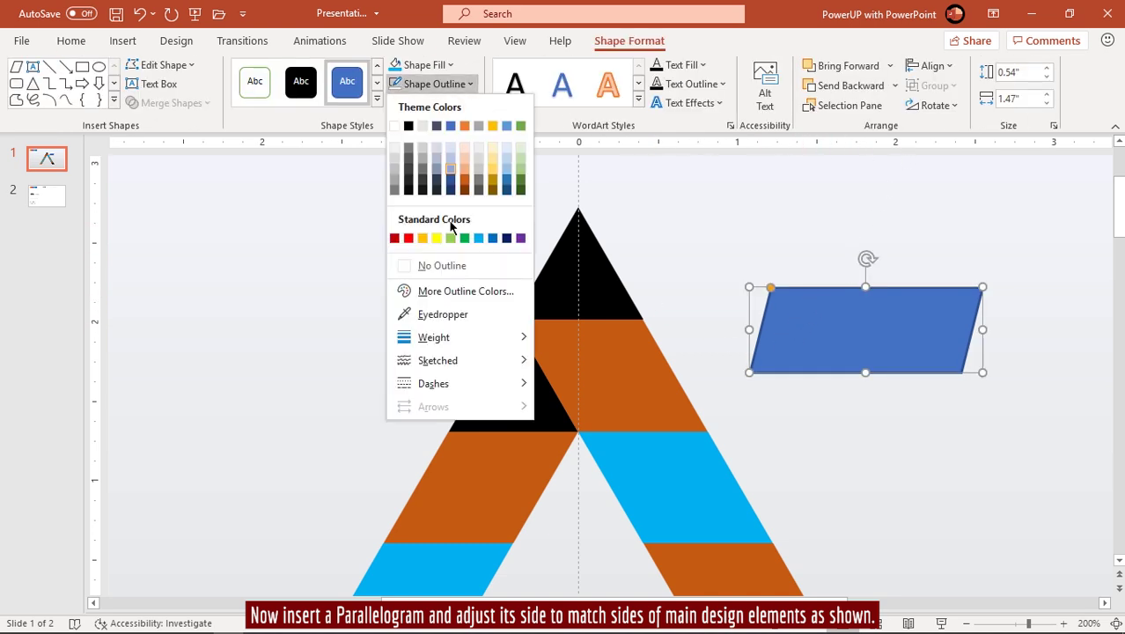
{"action": "left_click", "coordinate": [443, 265]}
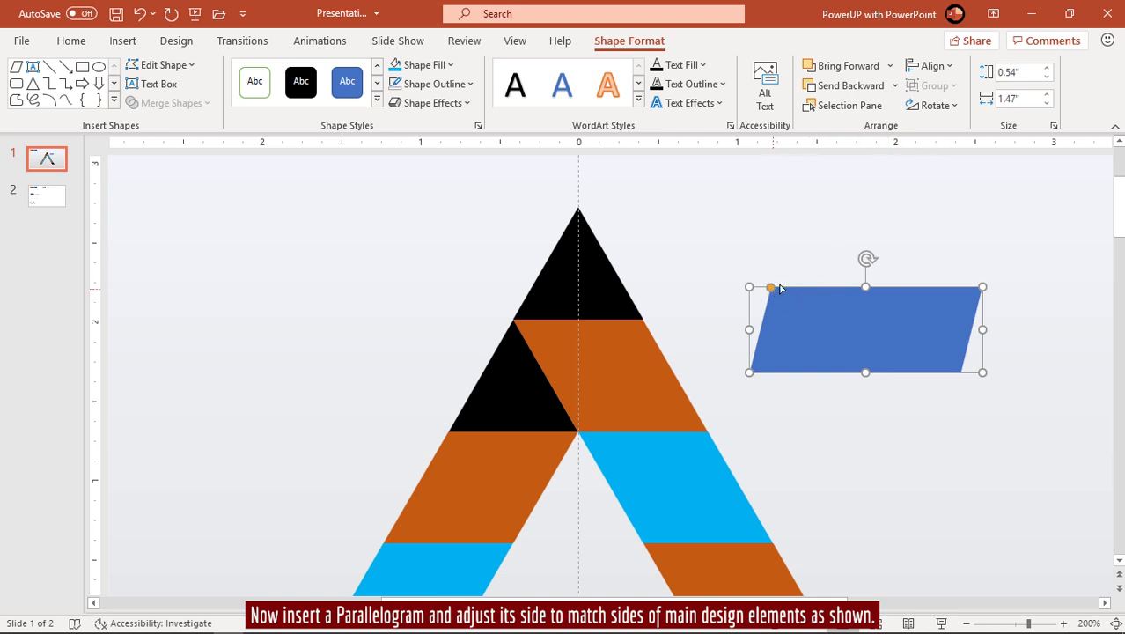
{"action": "left_click_drag", "start_coordinate": [776, 287], "coordinate": [738, 300]}
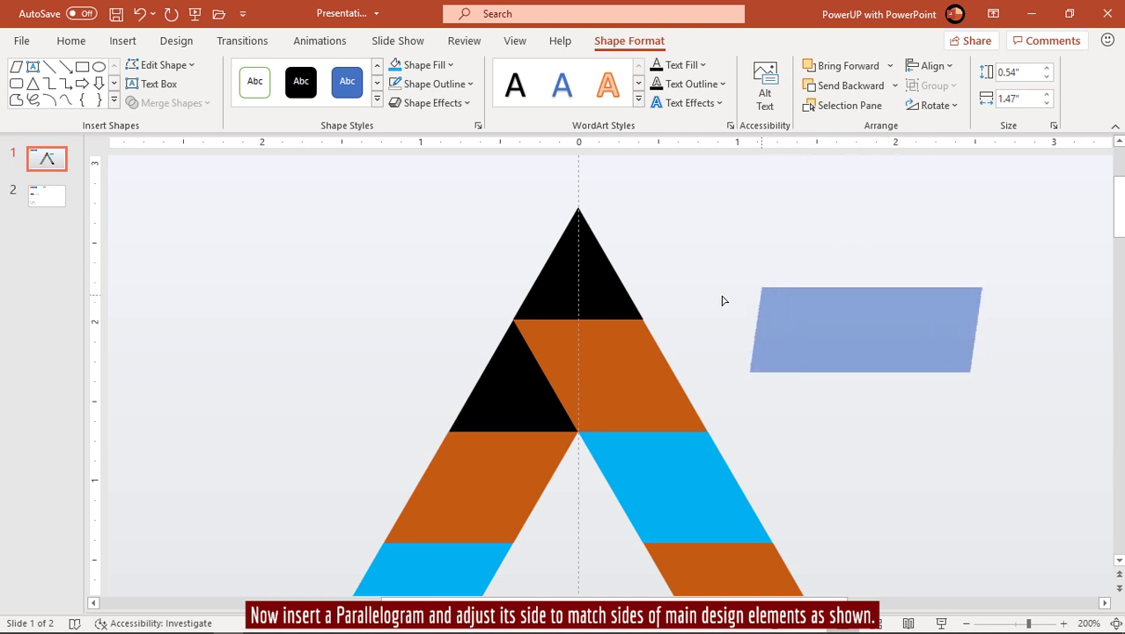
{"action": "mouse_move", "coordinate": [738, 300]}
{"action": "left_mouse_down"}
{"action": "mouse_move", "coordinate": [795, 288]}
{"action": "mouse_move", "coordinate": [718, 352]}
{"action": "left_mouse_up"}
{"action": "left_click", "coordinate": [933, 106]}
{"action": "left_click", "coordinate": [956, 197]}
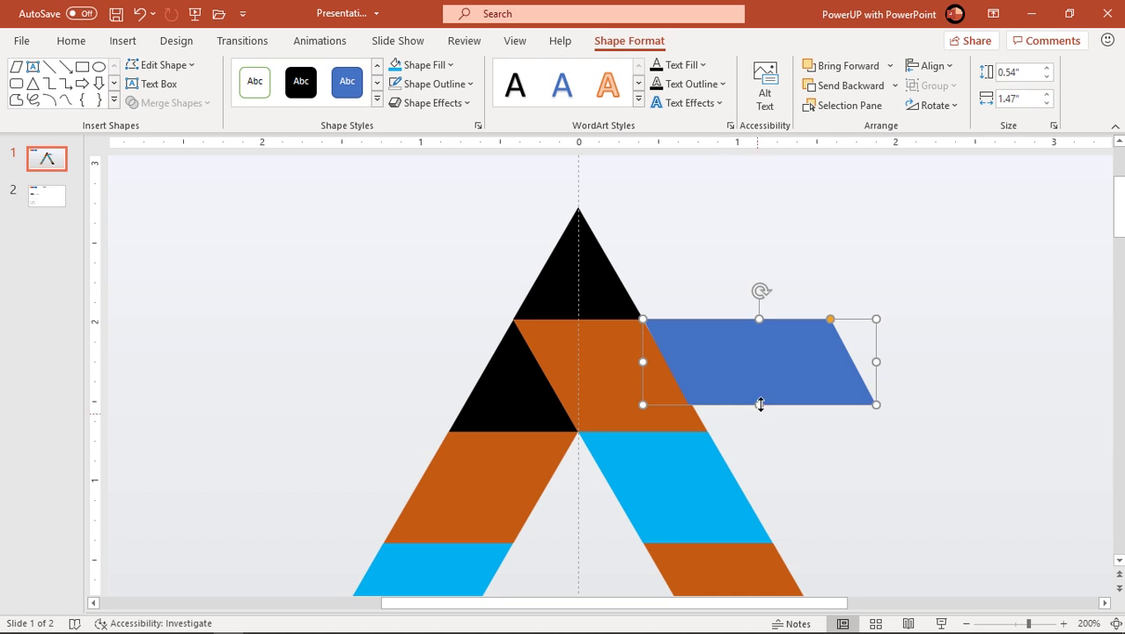
- Match the parallelogram's height and slant to the upper orange band
{"action": "left_click_drag", "start_coordinate": [761, 404], "coordinate": [762, 432]}
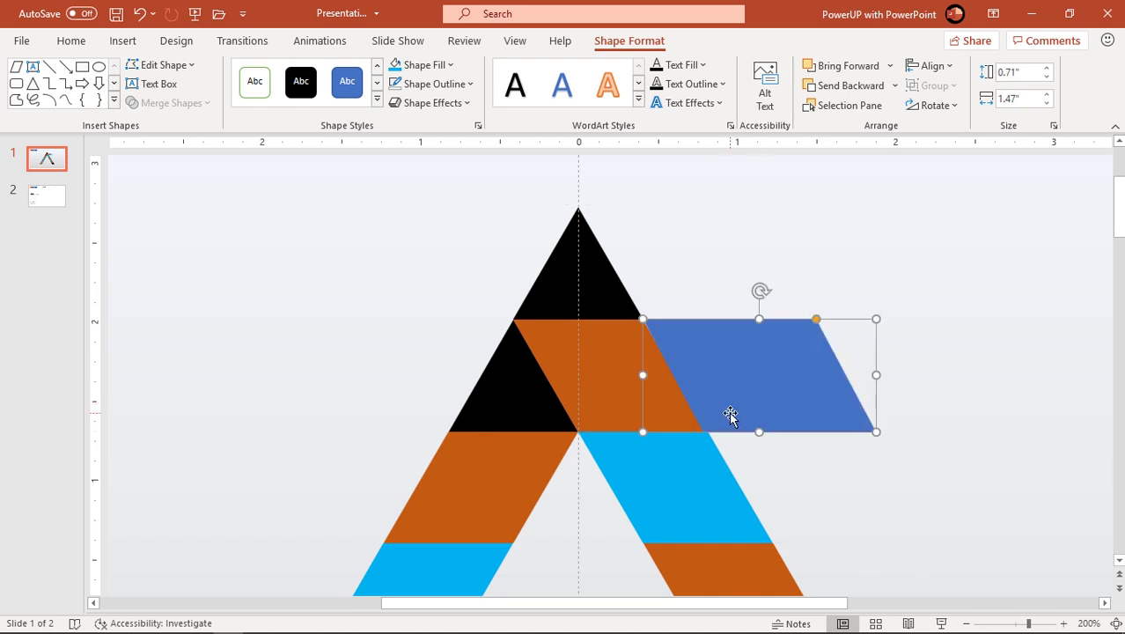
{"action": "scroll", "coordinate": [729, 412], "scroll_direction": "up", "scroll_amount": 5}
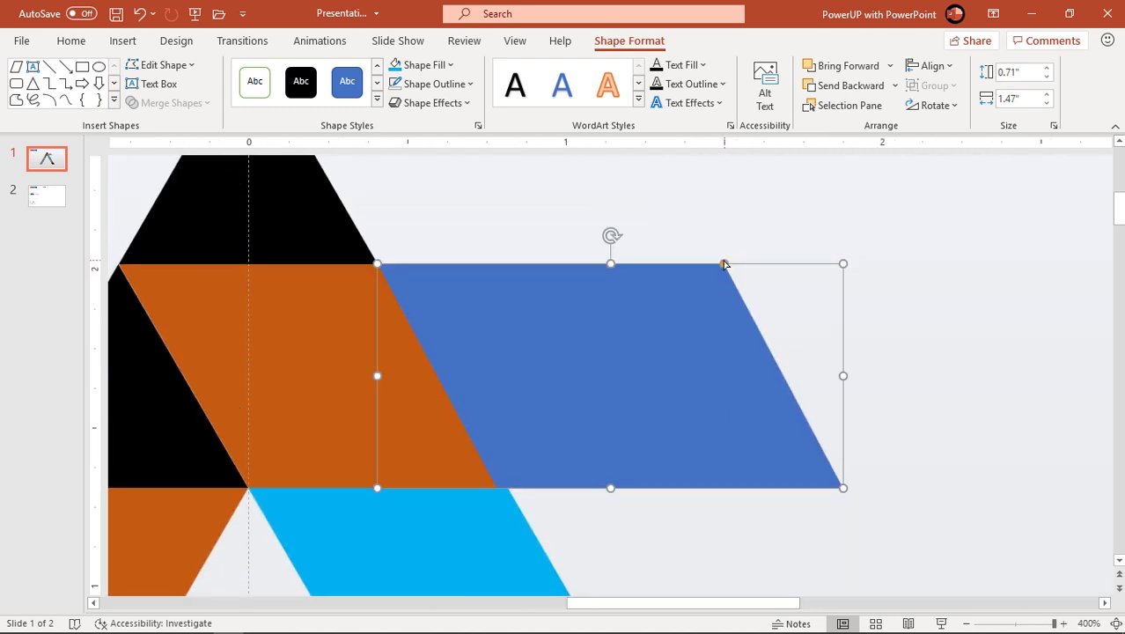
{"action": "left_click_drag", "start_coordinate": [723, 264], "coordinate": [717, 273]}
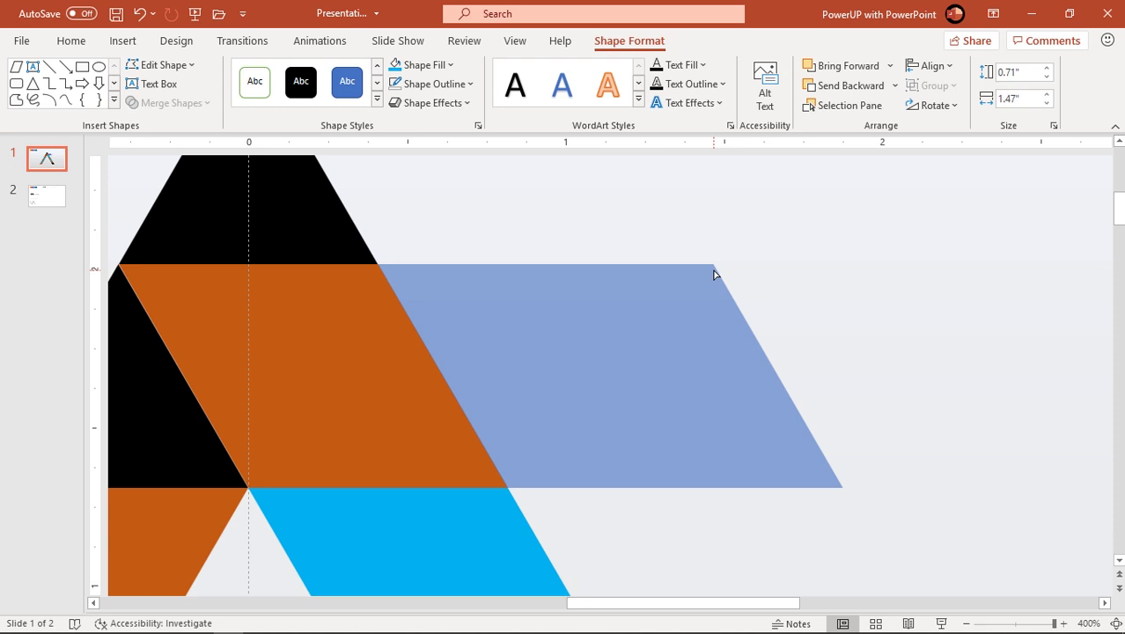
{"action": "left_click_drag", "start_coordinate": [714, 273], "coordinate": [715, 274]}
{"action": "left_click", "coordinate": [551, 213]}
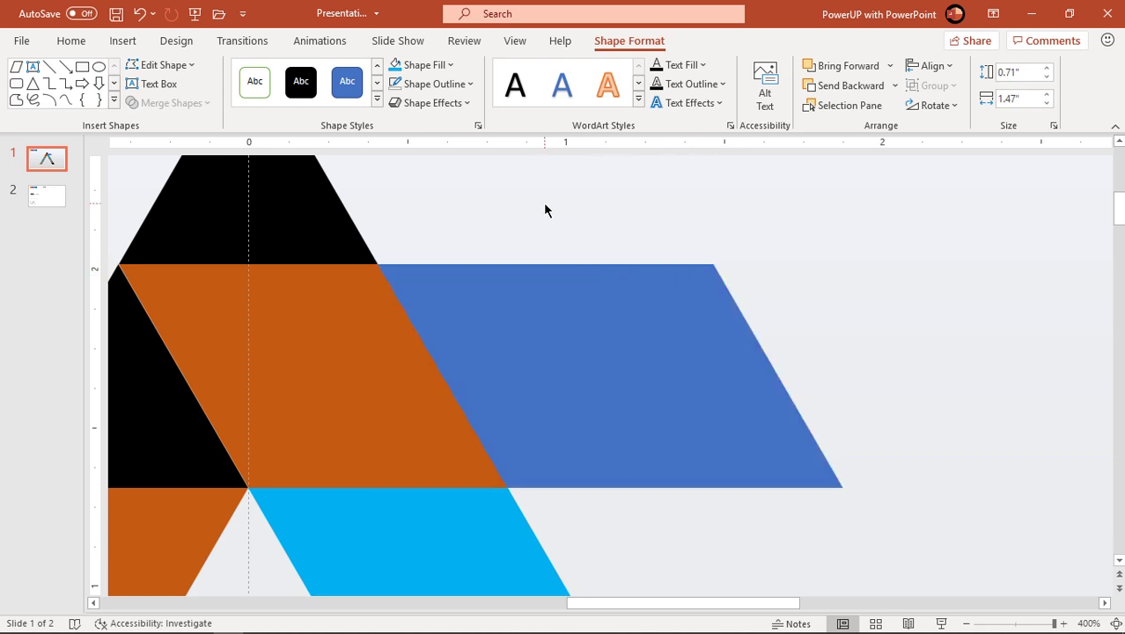
- Widen the blue parallelogram to 2.15" stretching right from the crossbar
{"action": "left_click", "coordinate": [539, 333]}
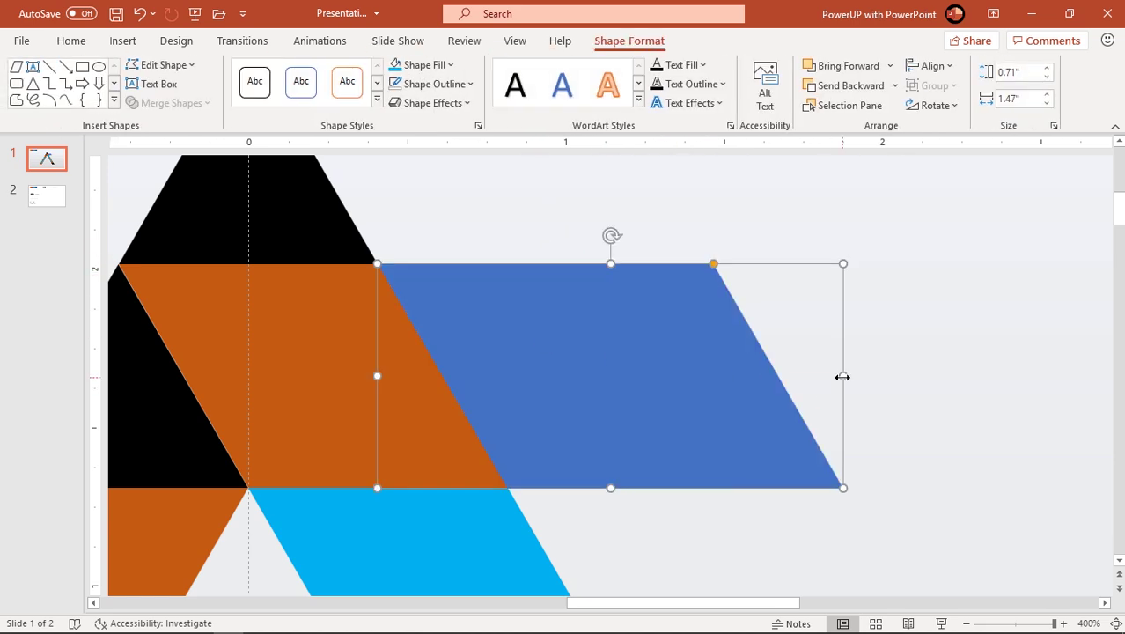
{"action": "left_click_drag", "start_coordinate": [842, 376], "coordinate": [1022, 359]}
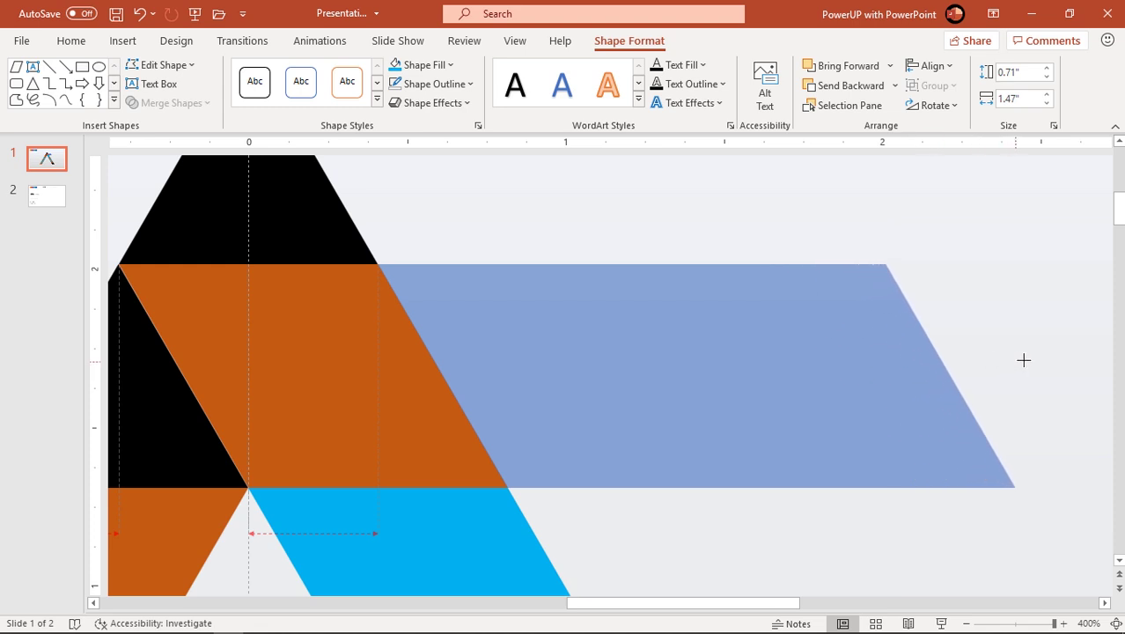
{"action": "left_click_drag", "start_coordinate": [1023, 359], "coordinate": [1056, 358]}
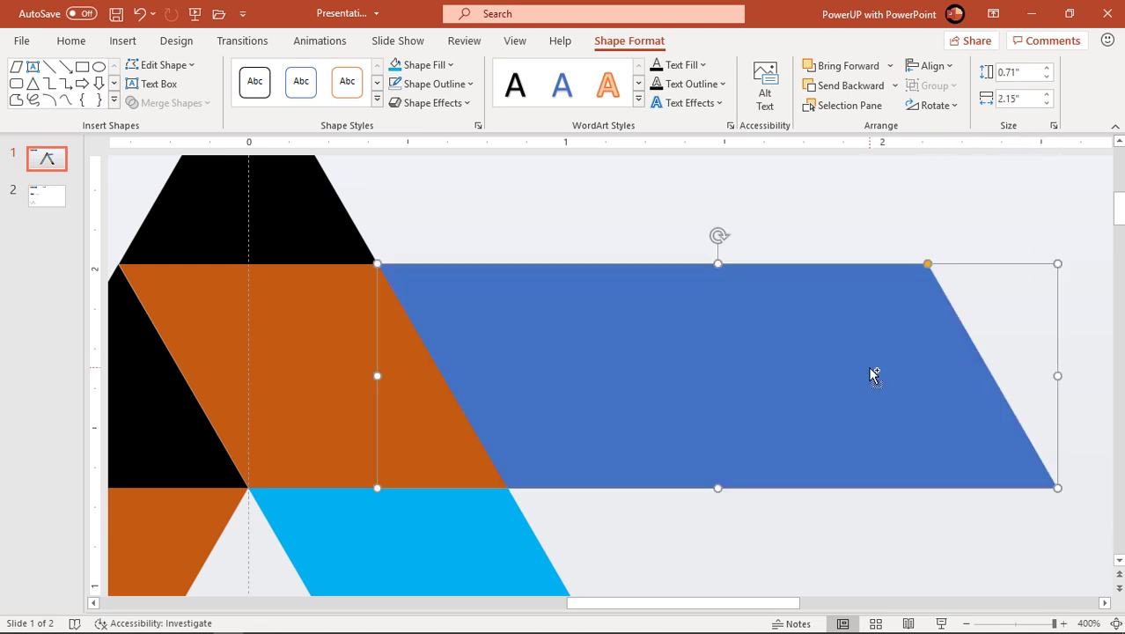
{"action": "scroll", "coordinate": [871, 374], "scroll_direction": "down", "scroll_amount": 5, "text": "ctrl"}
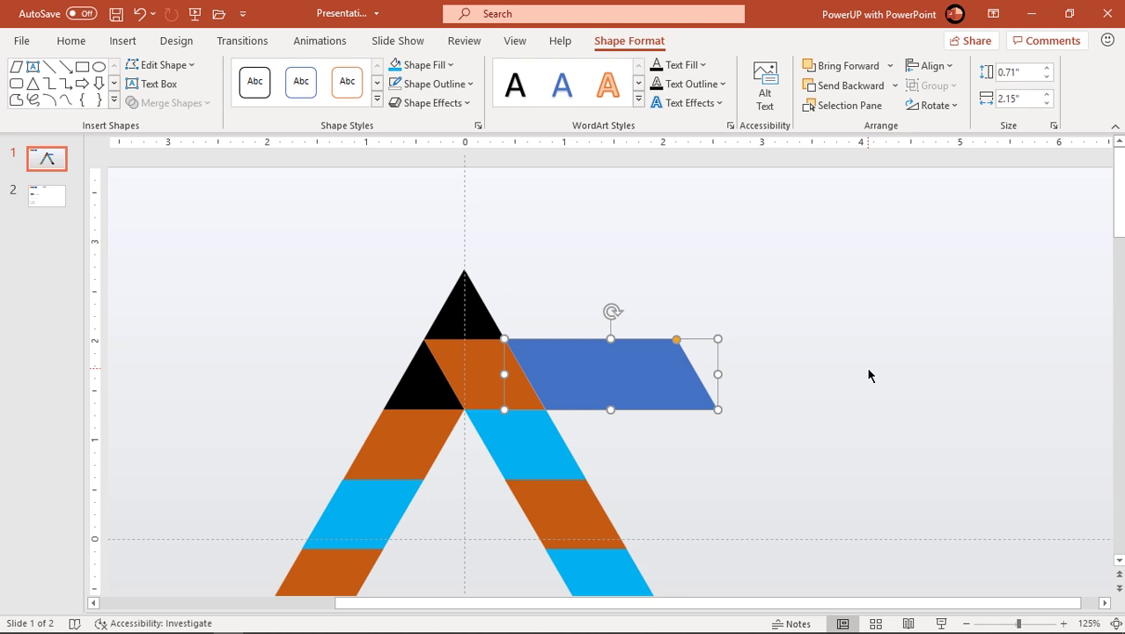
{"action": "left_click", "coordinate": [825, 384]}
{"action": "left_click", "coordinate": [630, 379]}
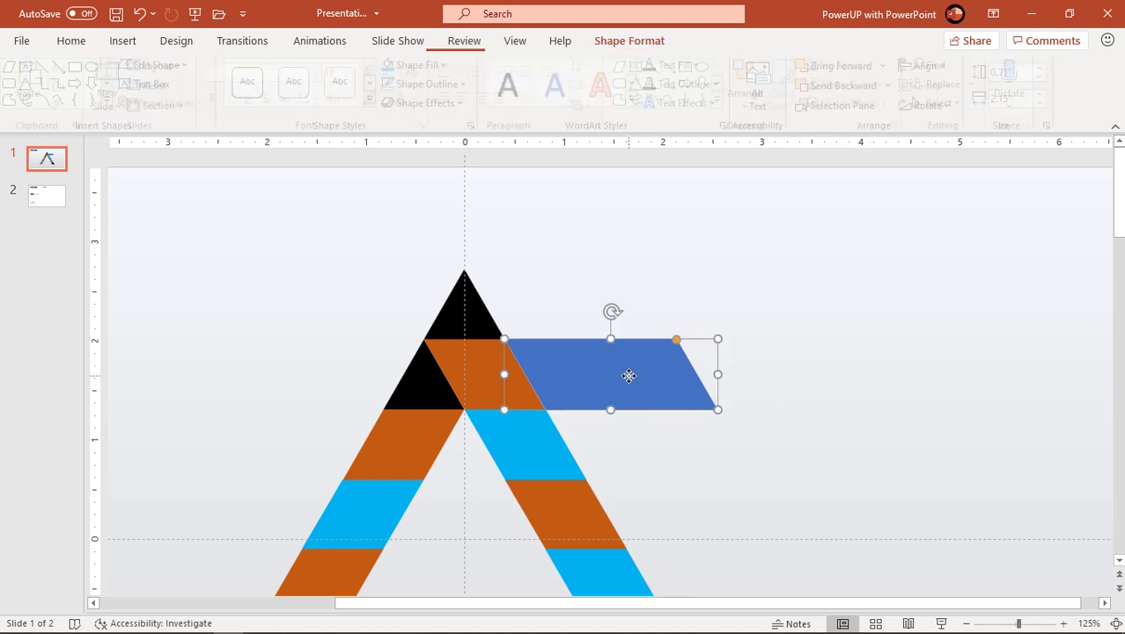
{"action": "scroll", "coordinate": [631, 379], "scroll_direction": "down", "scroll_amount": 2, "text": "ctrl"}
{"action": "scroll", "coordinate": [632, 380], "scroll_direction": "down", "scroll_amount": 1, "text": "ctrl"}
{"action": "scroll", "coordinate": [634, 371], "scroll_direction": "down", "scroll_amount": 2, "text": "ctrl"}
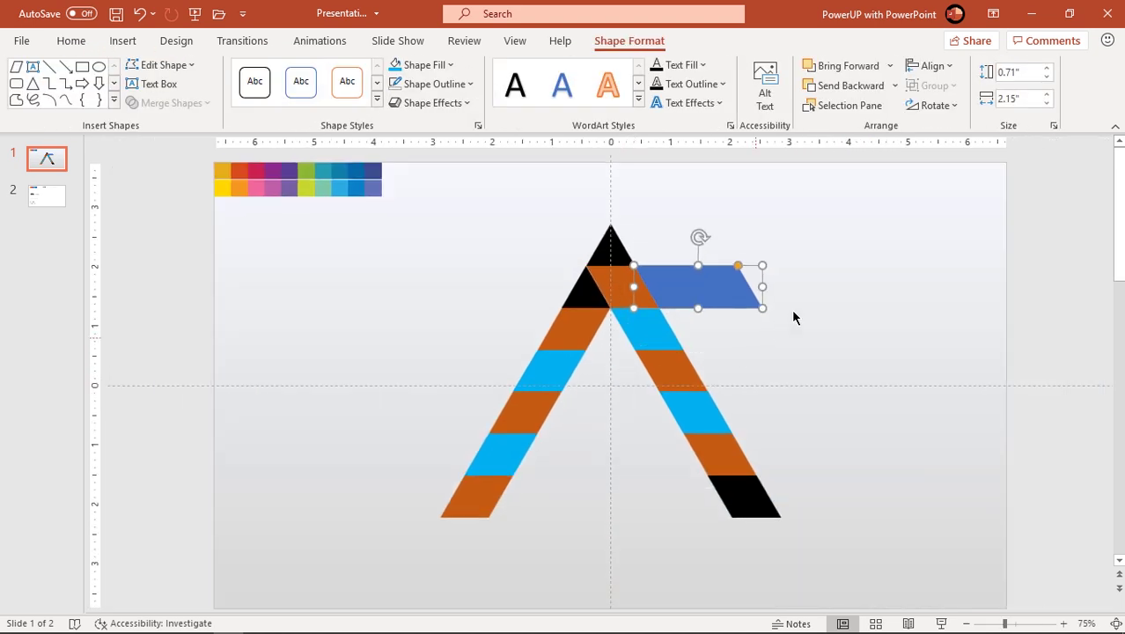
{"action": "left_click", "coordinate": [791, 310]}
- Duplicate the small black apex triangle and flip the copy upside down
{"action": "left_click", "coordinate": [724, 286]}
{"action": "left_click", "coordinate": [611, 245]}
{"action": "key", "text": "ctrl+d"}
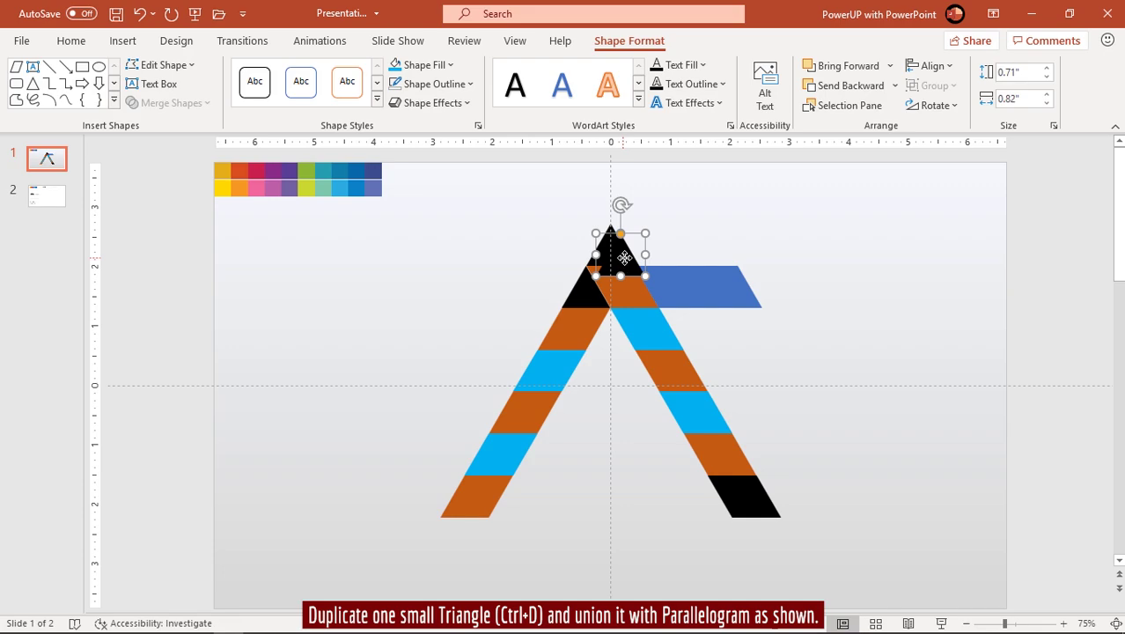
{"action": "left_click_drag", "start_coordinate": [623, 257], "coordinate": [787, 248]}
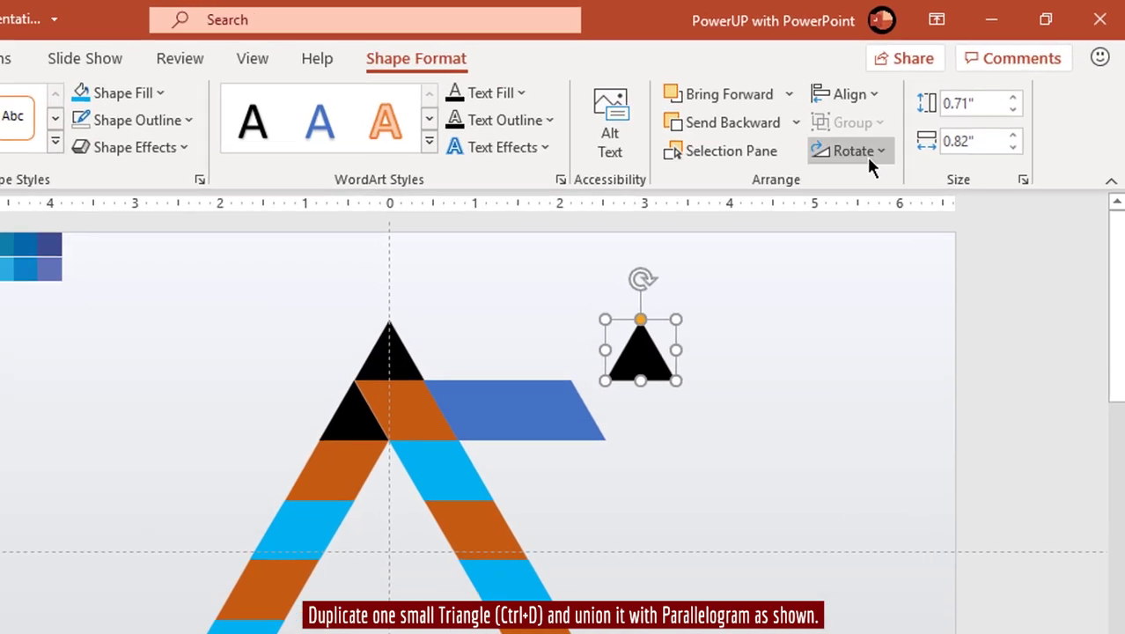
{"action": "left_click", "coordinate": [866, 157]}
{"action": "left_click", "coordinate": [873, 250]}
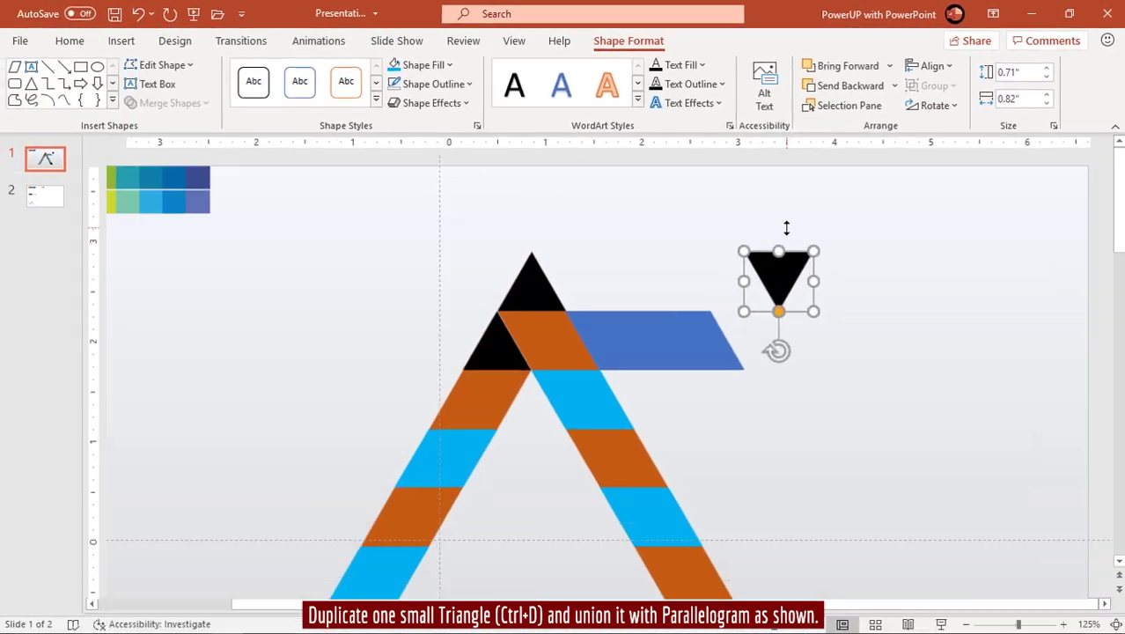
- Snap the inverted triangle against the blue bar's slanted right end
{"action": "scroll", "coordinate": [685, 345], "scroll_direction": "up", "scroll_amount": 3}
{"action": "scroll", "coordinate": [686, 345], "scroll_direction": "up", "scroll_amount": 5}
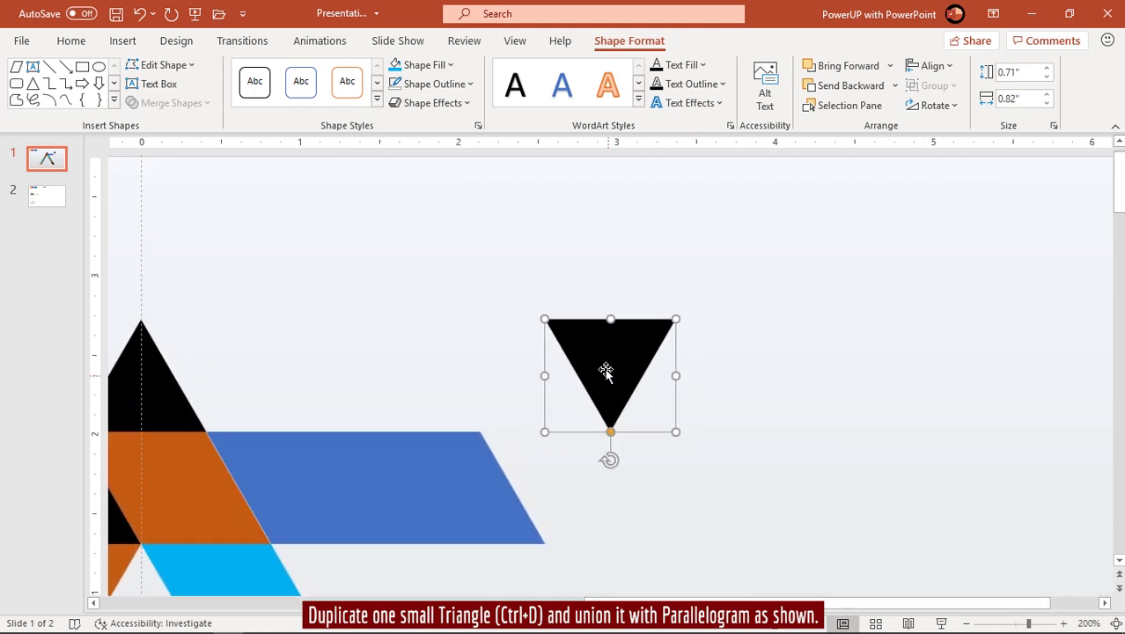
{"action": "left_click_drag", "start_coordinate": [605, 370], "coordinate": [541, 479]}
{"action": "left_click", "coordinate": [755, 461]}
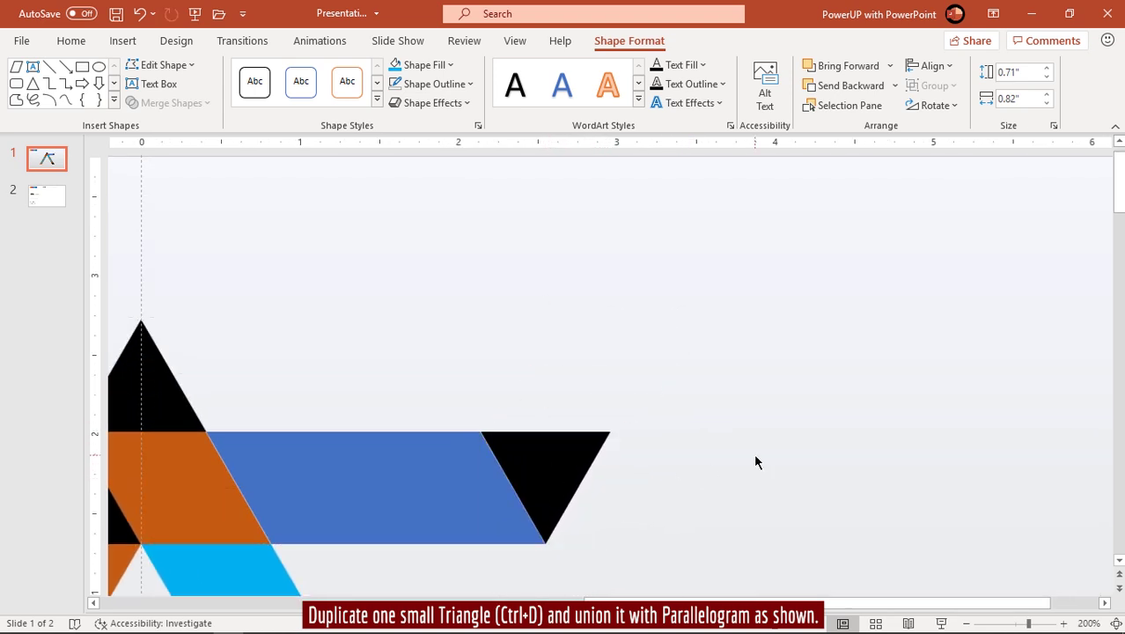
{"action": "left_click", "coordinate": [539, 498]}
{"action": "left_click_drag", "start_coordinate": [545, 494], "coordinate": [531, 471]}
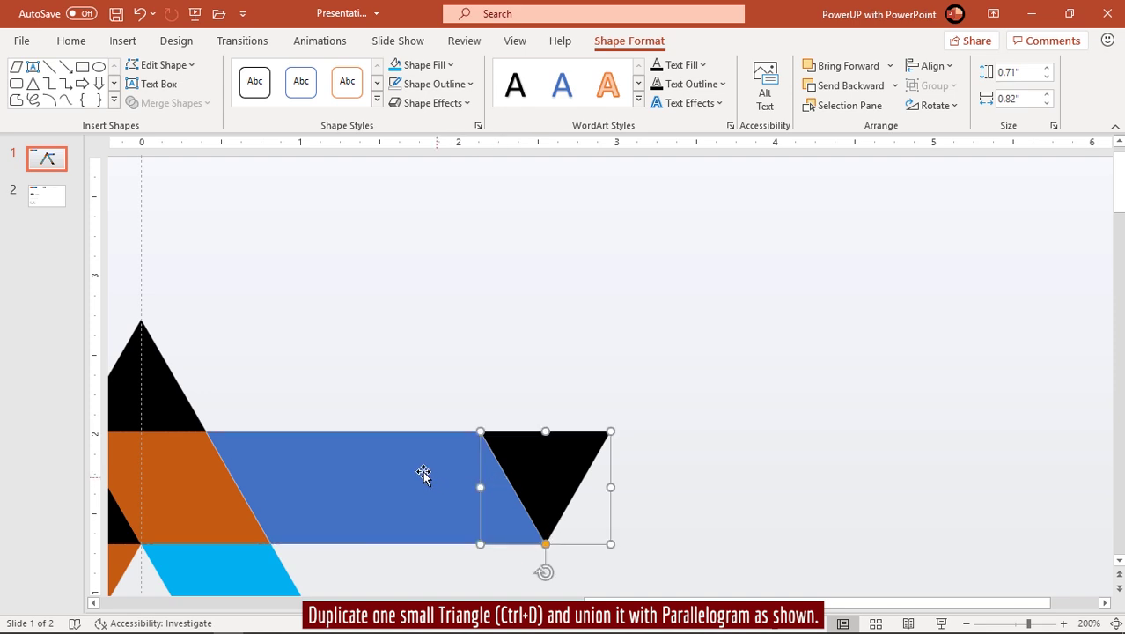
- Union the triangle with the blue bar into one 0.71" by 2.56" shape
{"action": "left_click", "coordinate": [422, 472]}
{"action": "left_click", "coordinate": [588, 459], "text": "shift"}
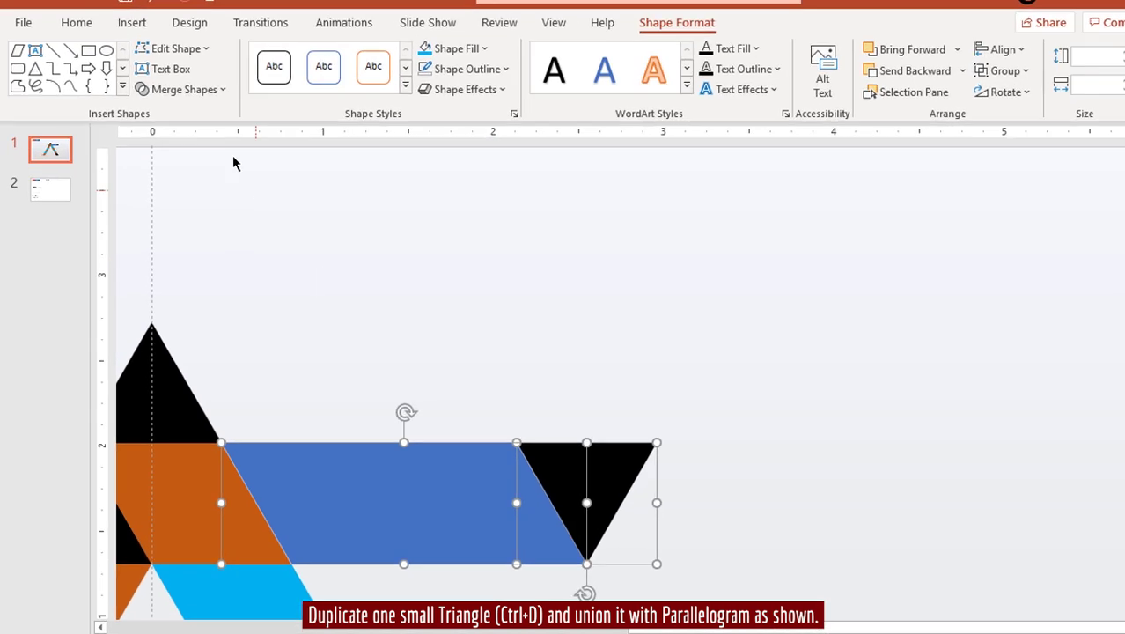
{"action": "left_click", "coordinate": [191, 105]}
{"action": "left_click", "coordinate": [243, 73]}
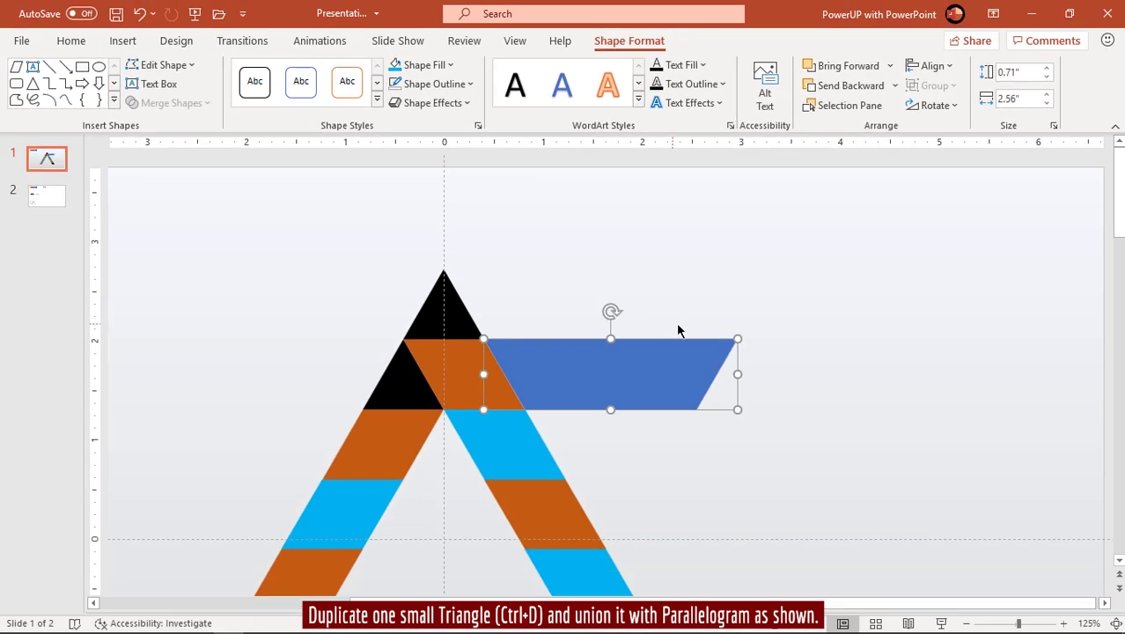
{"action": "scroll", "coordinate": [678, 326], "scroll_direction": "down", "scroll_amount": 1}
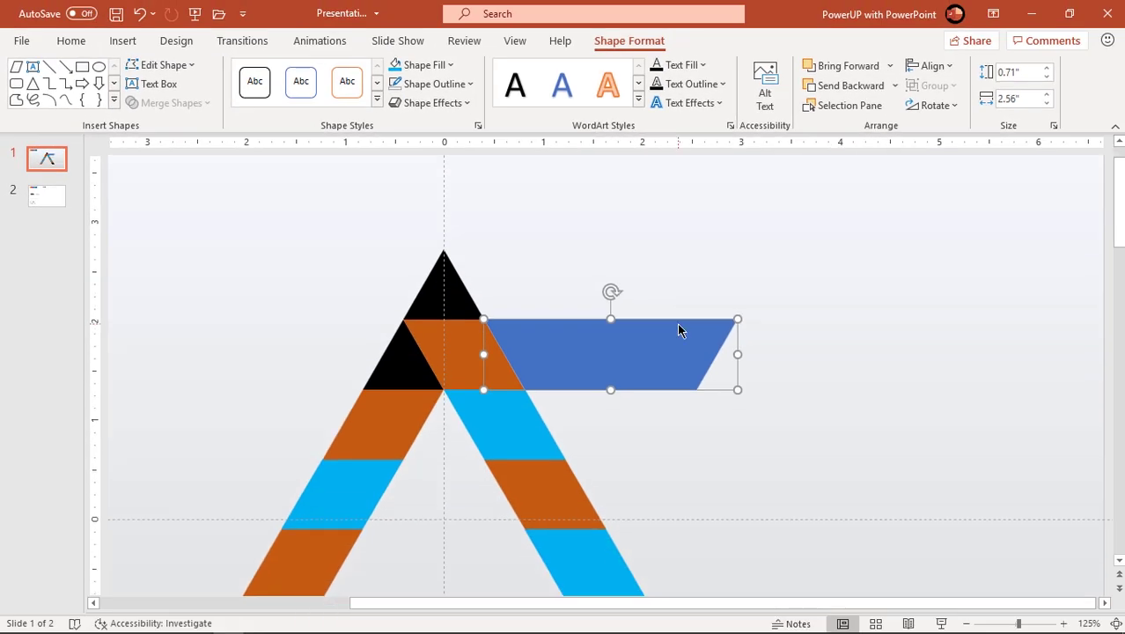
- Duplicate the blue parallelogram and fit the copy against the cyan band below
{"action": "scroll", "coordinate": [738, 346], "scroll_direction": "down", "scroll_amount": 3, "text": "ctrl"}
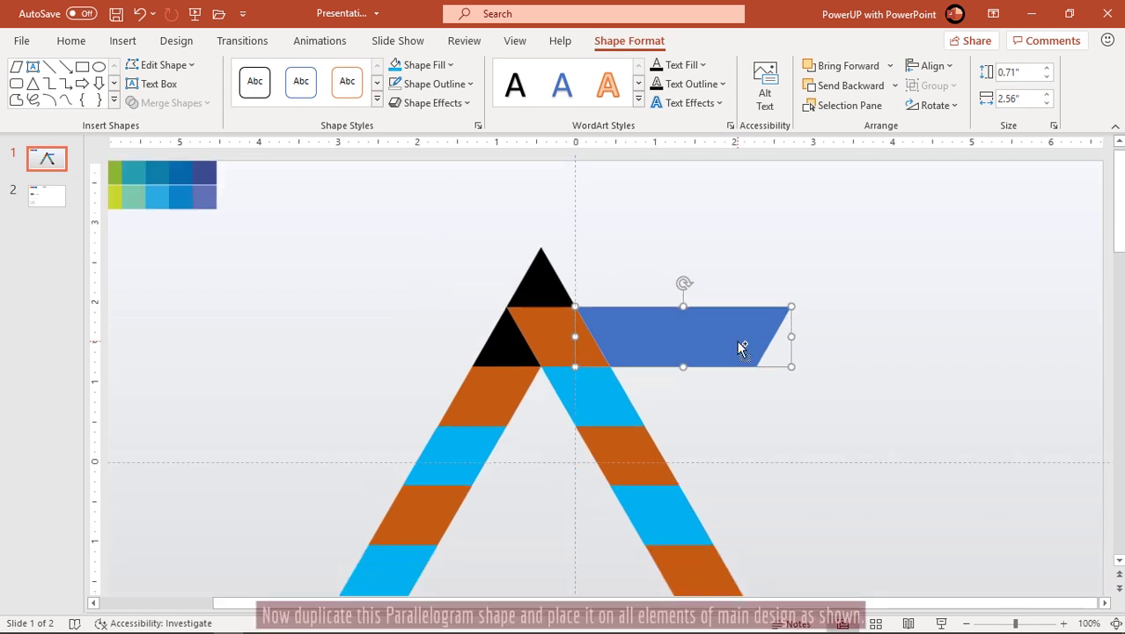
{"action": "key", "text": "ctrl+d"}
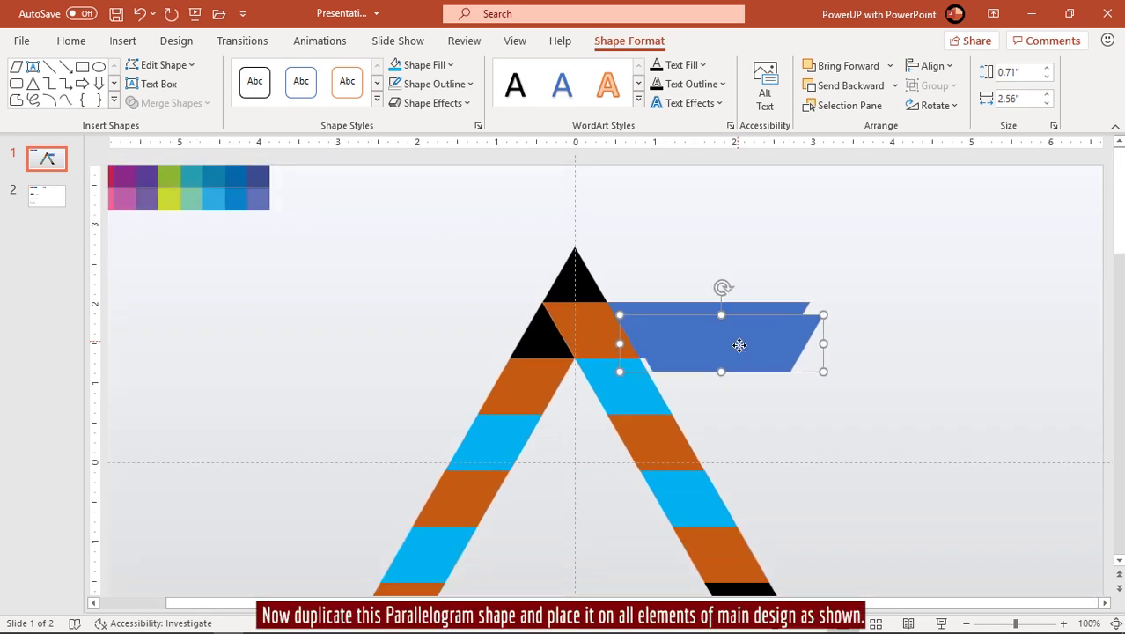
{"action": "left_click_drag", "start_coordinate": [739, 345], "coordinate": [759, 383]}
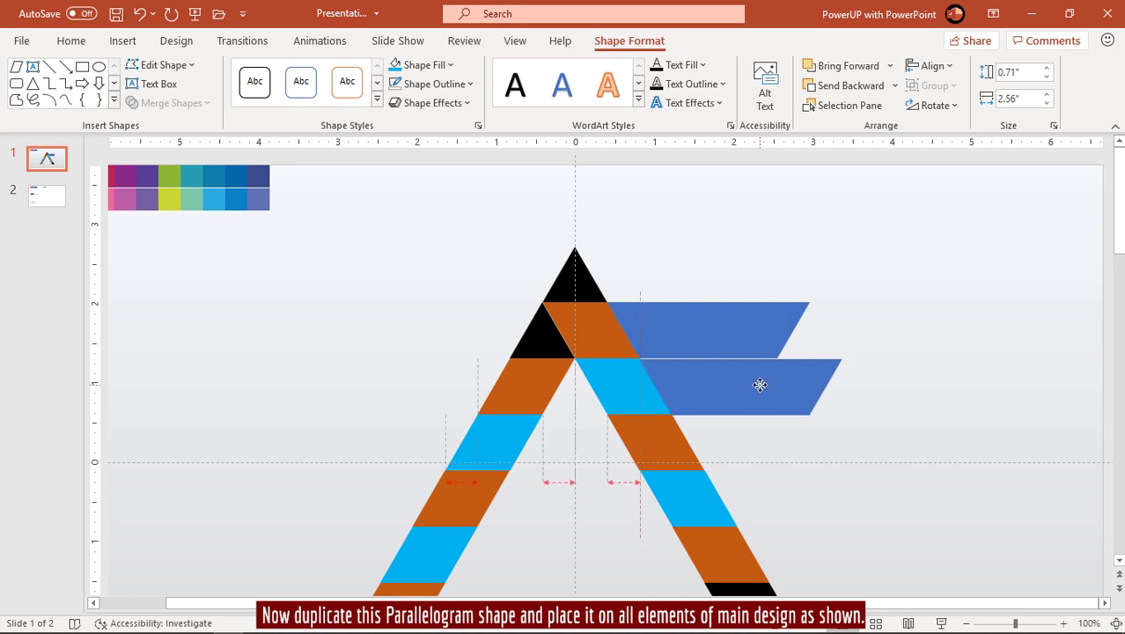
{"action": "left_click_drag", "start_coordinate": [759, 382], "coordinate": [760, 382]}
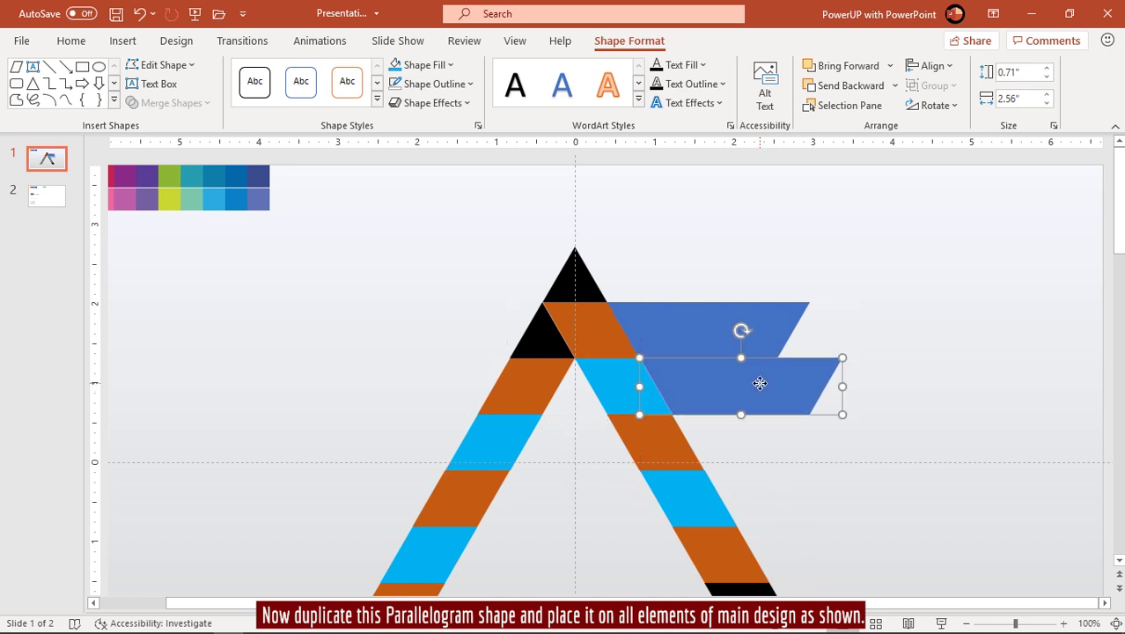
{"action": "scroll", "coordinate": [764, 386], "scroll_direction": "up", "scroll_amount": 3}
{"action": "scroll", "coordinate": [763, 387], "scroll_direction": "up", "scroll_amount": 3}
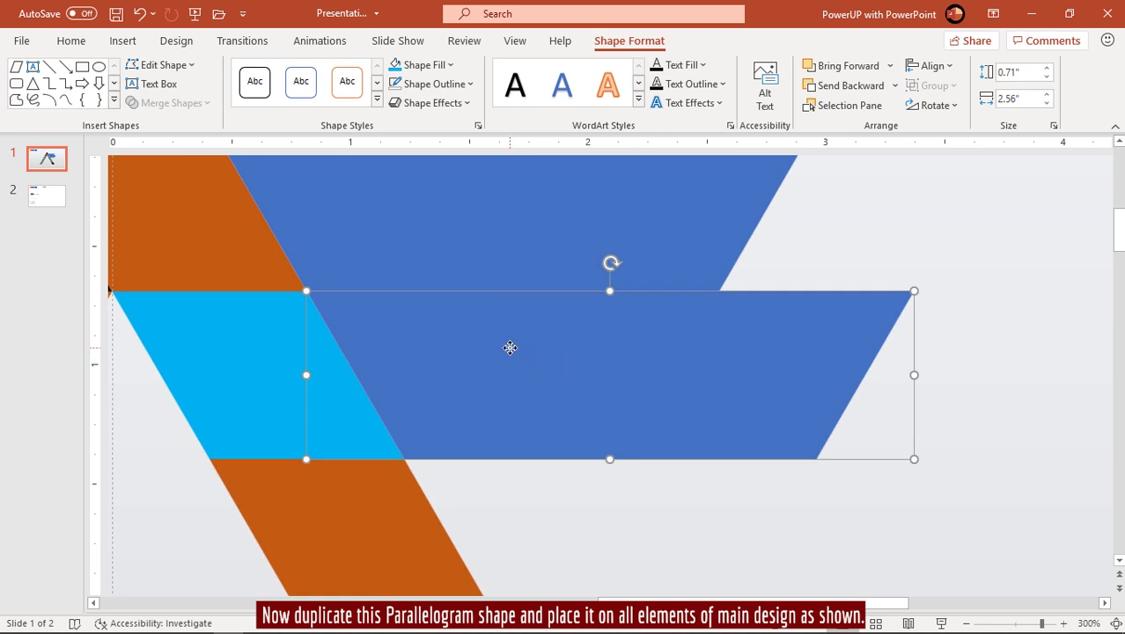
{"action": "left_click_drag", "start_coordinate": [510, 347], "coordinate": [510, 346]}
{"action": "scroll", "coordinate": [510, 346], "scroll_direction": "down", "scroll_amount": 3}
{"action": "scroll", "coordinate": [511, 347], "scroll_direction": "down", "scroll_amount": 2}
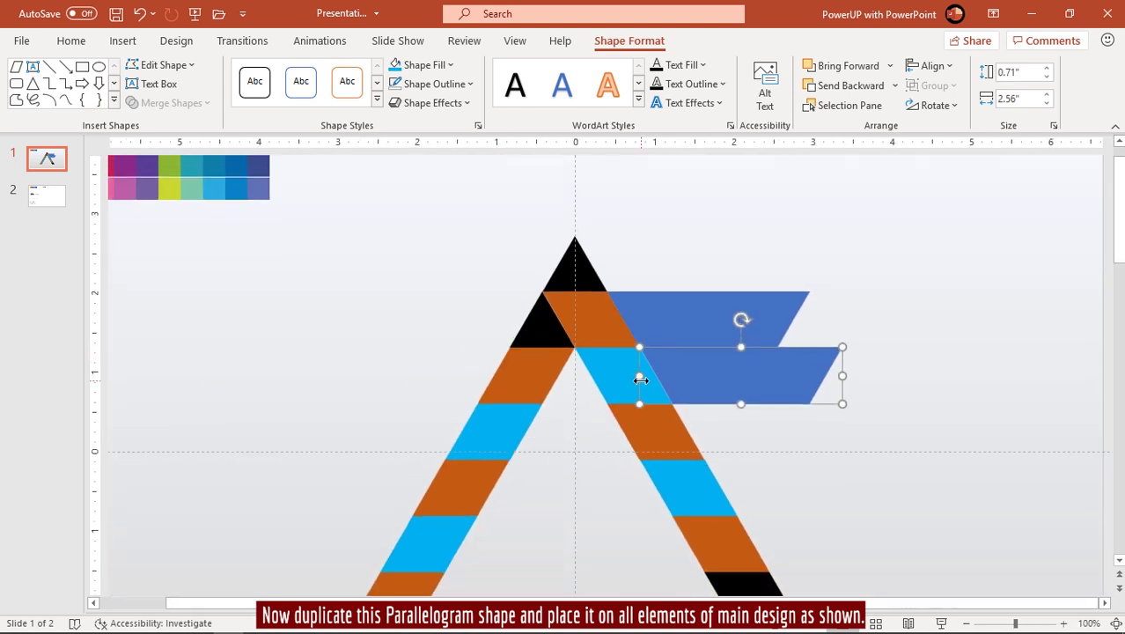
- Add three more parallelogram copies down the right leg and delete the extra bottom one
{"action": "key", "text": "ctrl+d"}
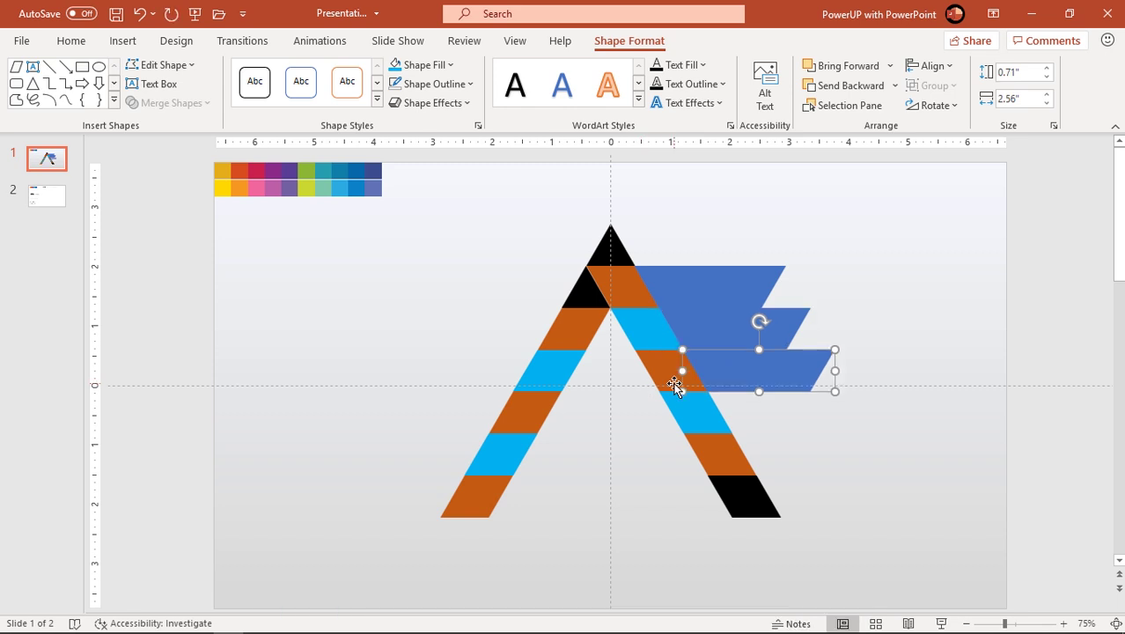
{"action": "key", "text": "ctrl+d"}
{"action": "key", "text": "ctrl+d"}
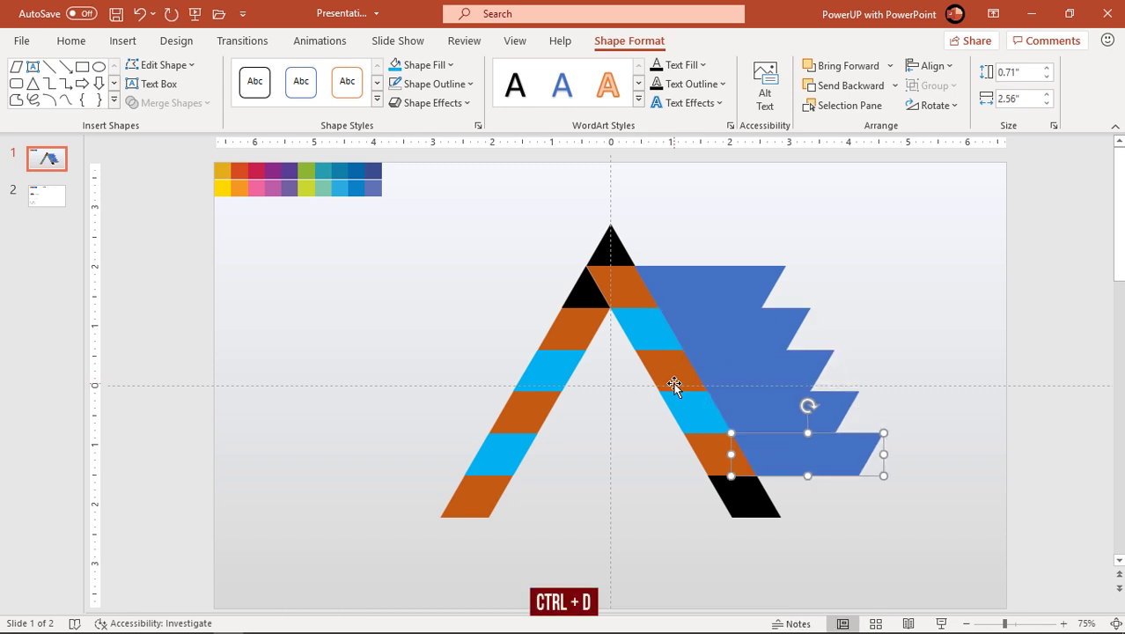
{"action": "key", "text": "ctrl+d"}
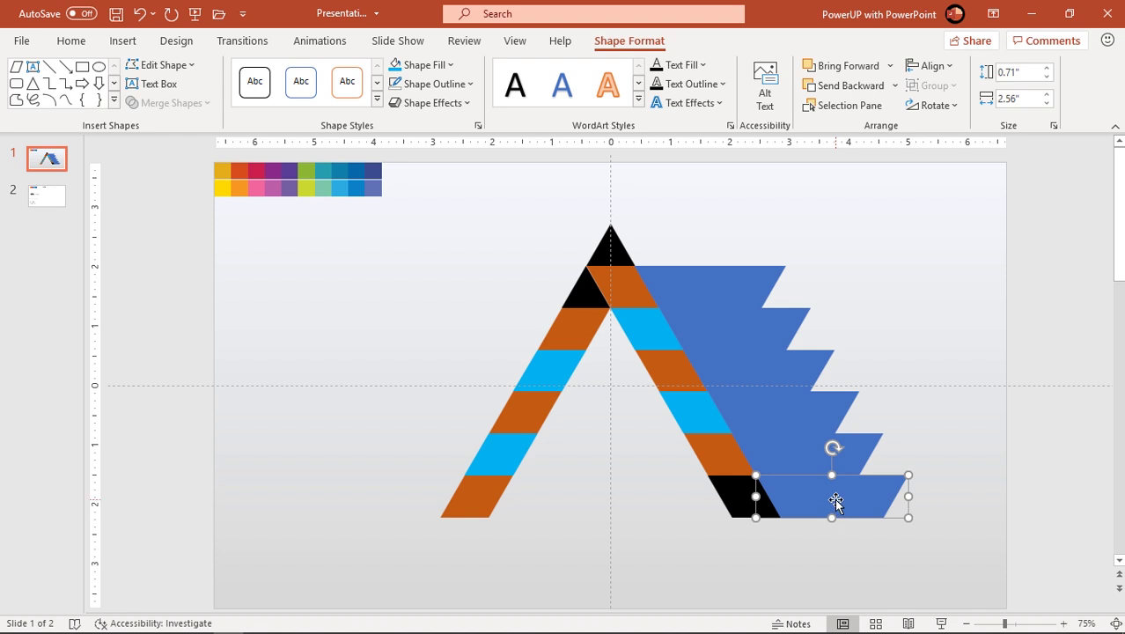
{"action": "key", "text": "Delete"}
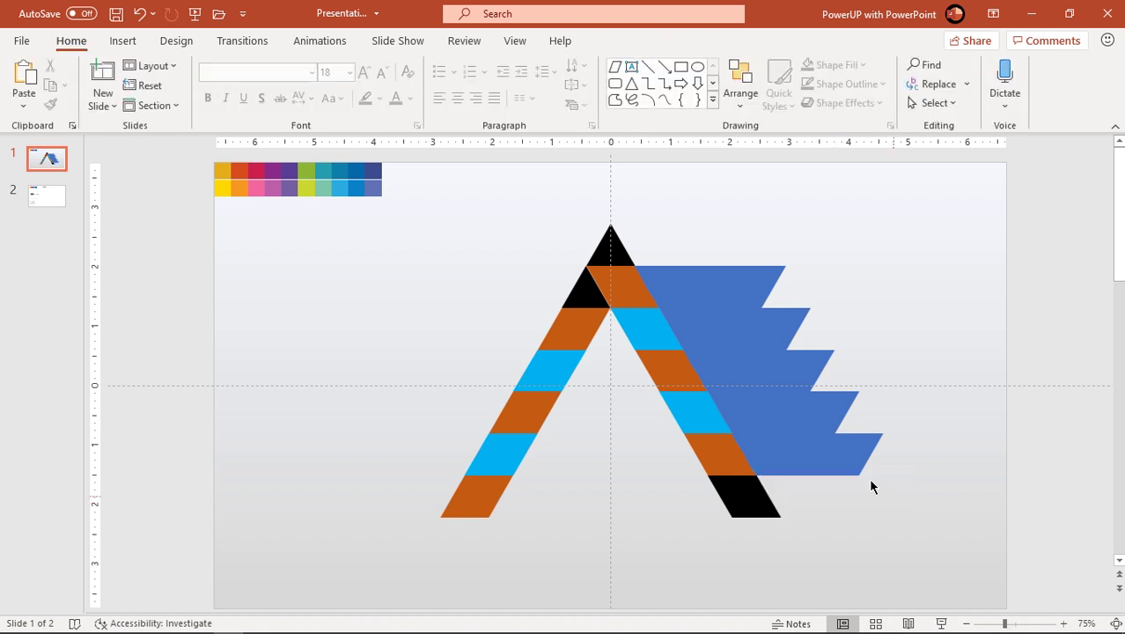
- Send the five blue parallelograms behind the A and group them
{"action": "left_click", "coordinate": [843, 469]}
{"action": "left_click", "coordinate": [836, 410], "text": "shift"}
{"action": "left_click", "coordinate": [817, 372], "text": "shift"}
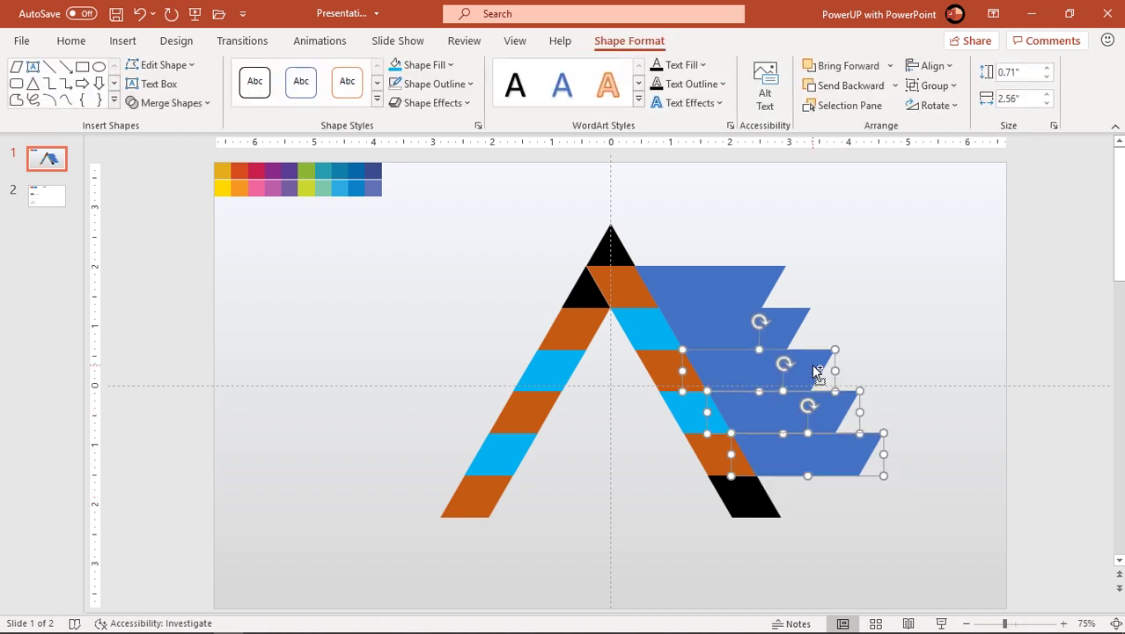
{"action": "left_click", "coordinate": [792, 335], "text": "shift"}
{"action": "left_click", "coordinate": [751, 281], "text": "shift"}
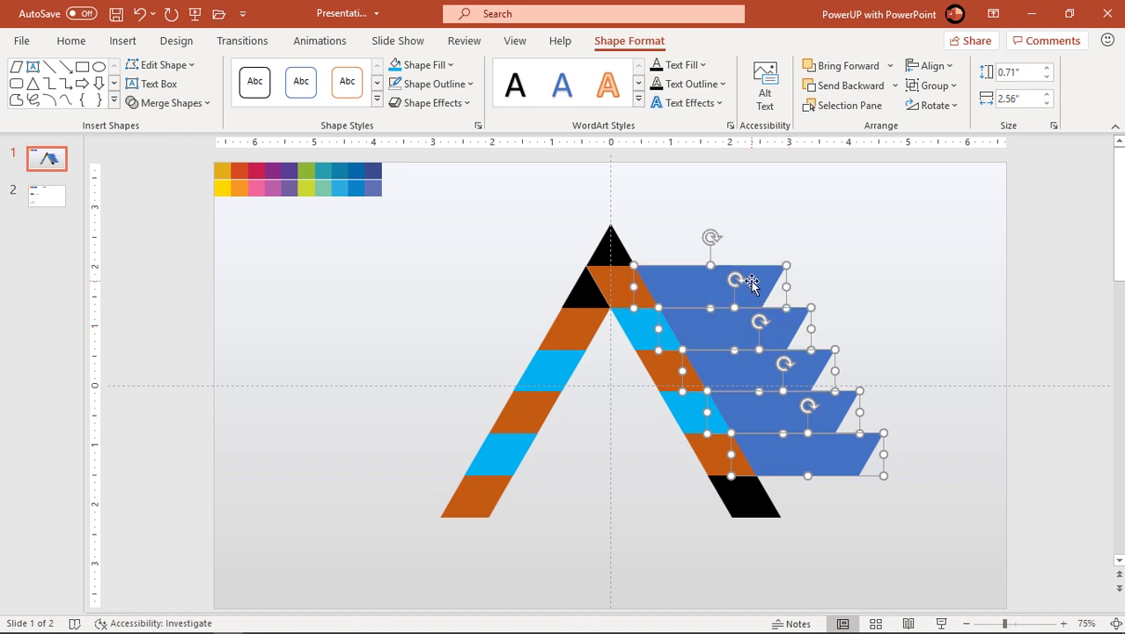
{"action": "right_click", "coordinate": [751, 281]}
{"action": "left_click", "coordinate": [795, 440]}
{"action": "right_click", "coordinate": [711, 326]}
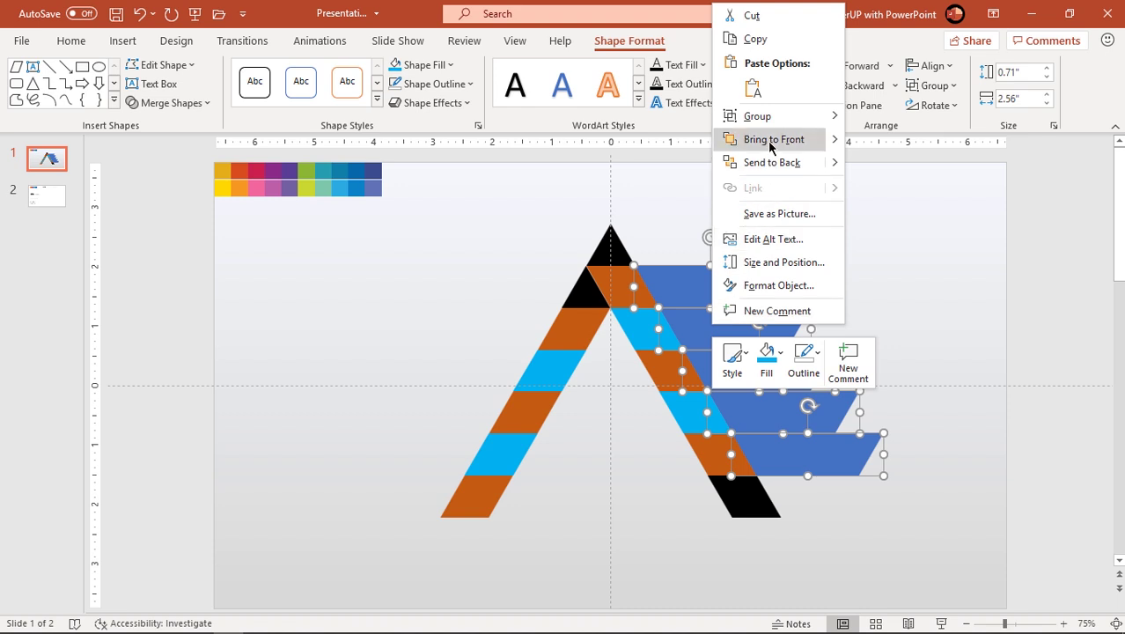
{"action": "mouse_move", "coordinate": [772, 117]}
{"action": "left_click", "coordinate": [865, 123]}
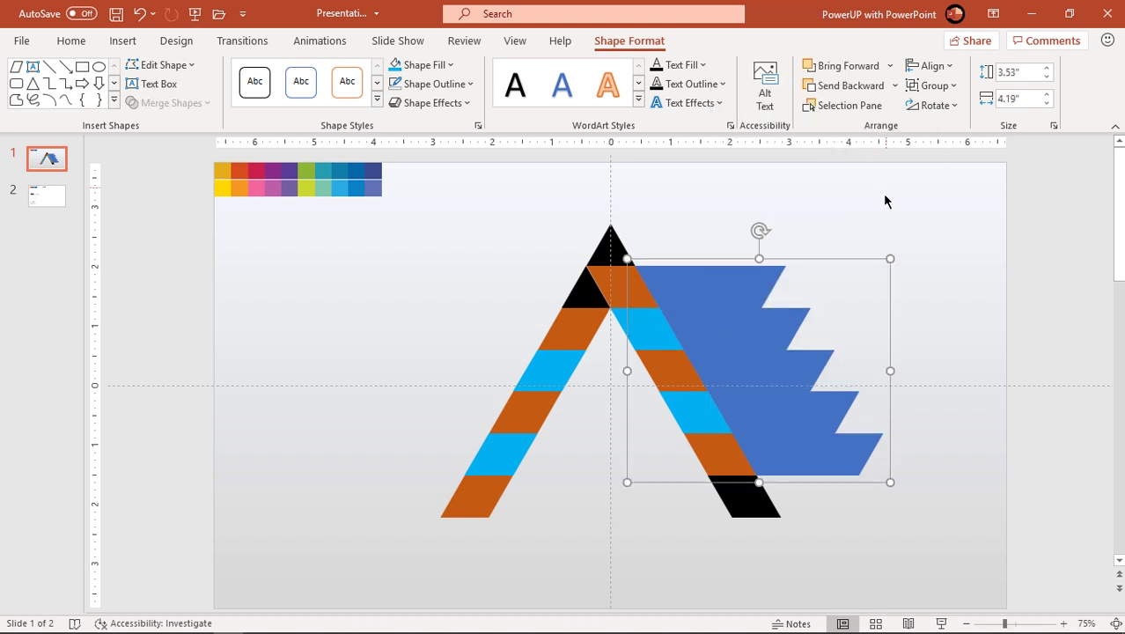
- Duplicate the grouped bands, flip the copy horizontally, and align it left of the A
{"action": "key", "text": "ctrl+d"}
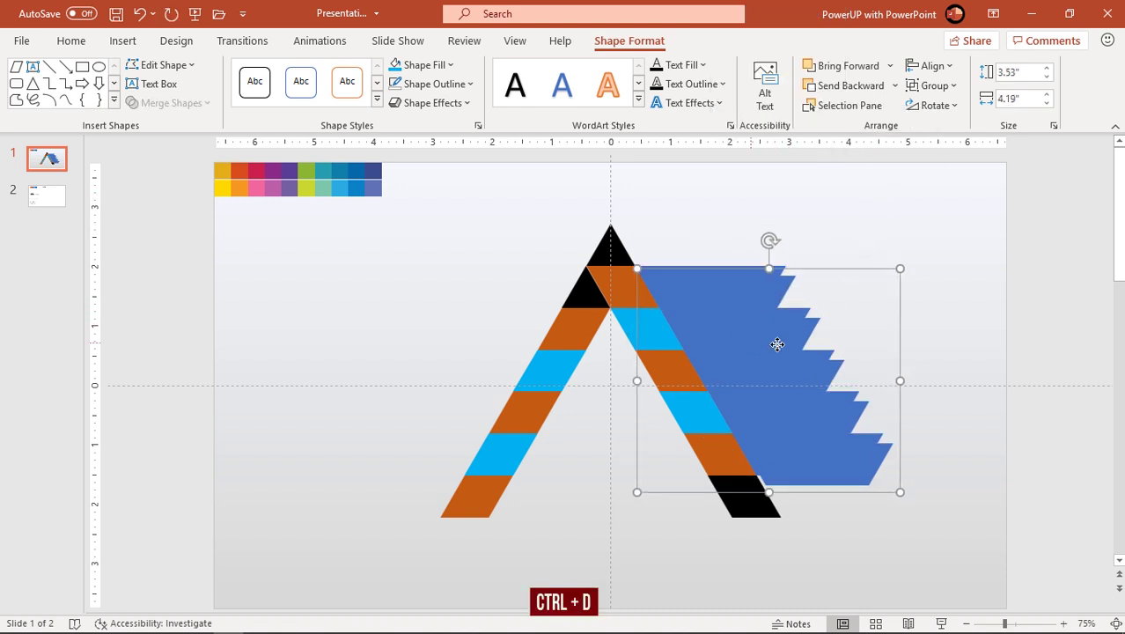
{"action": "left_click_drag", "start_coordinate": [778, 339], "coordinate": [946, 277]}
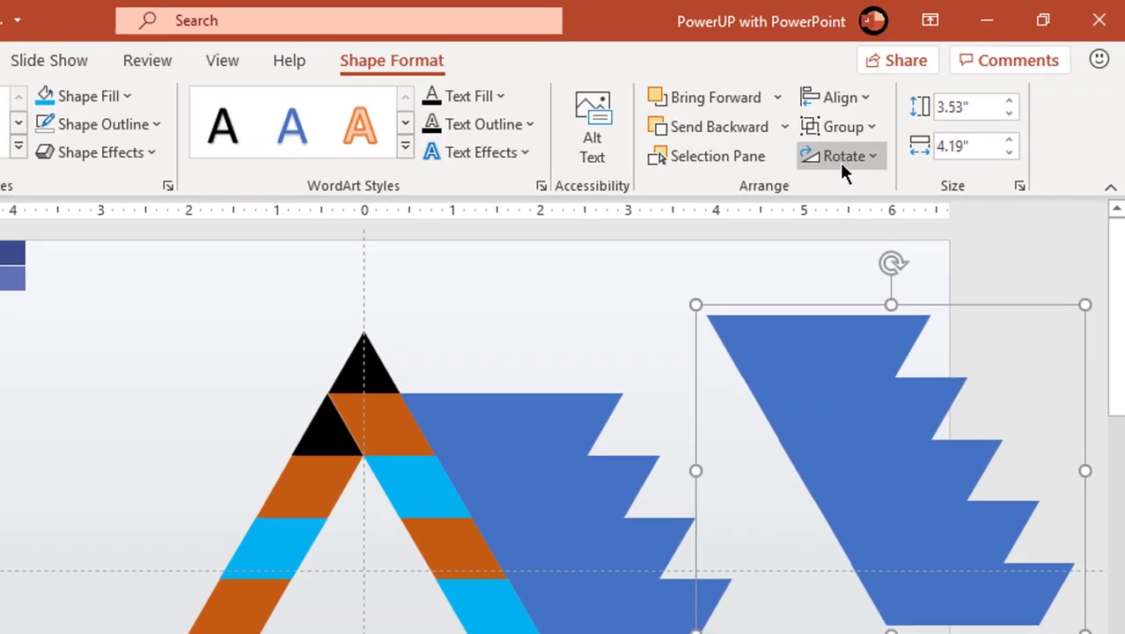
{"action": "left_click", "coordinate": [924, 110]}
{"action": "left_click", "coordinate": [849, 295]}
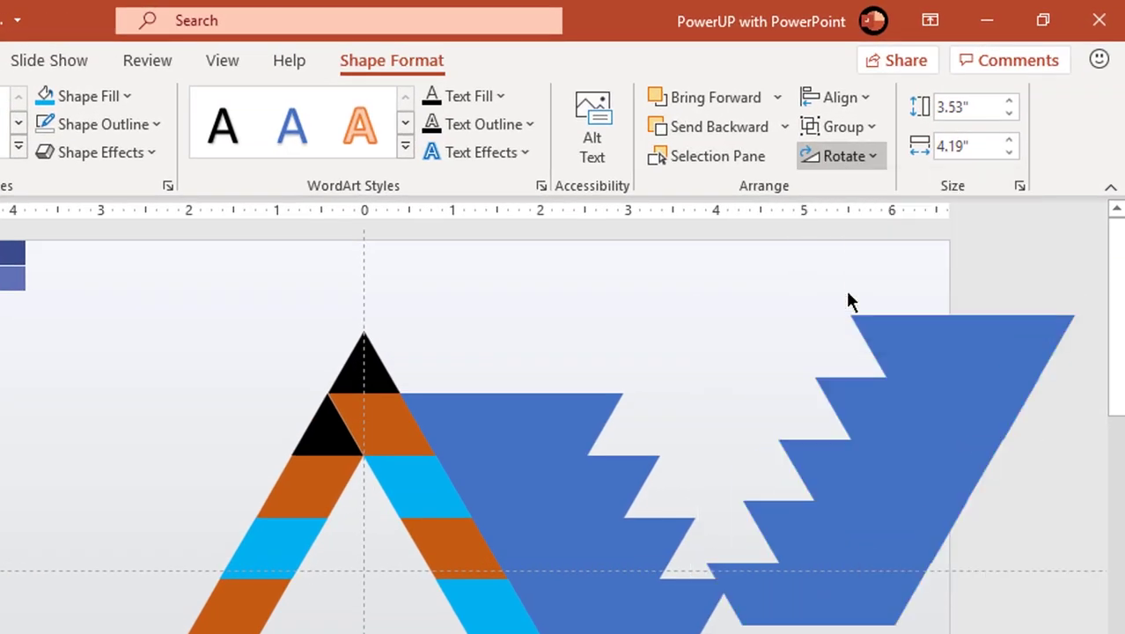
{"action": "left_click_drag", "start_coordinate": [949, 427], "coordinate": [343, 512]}
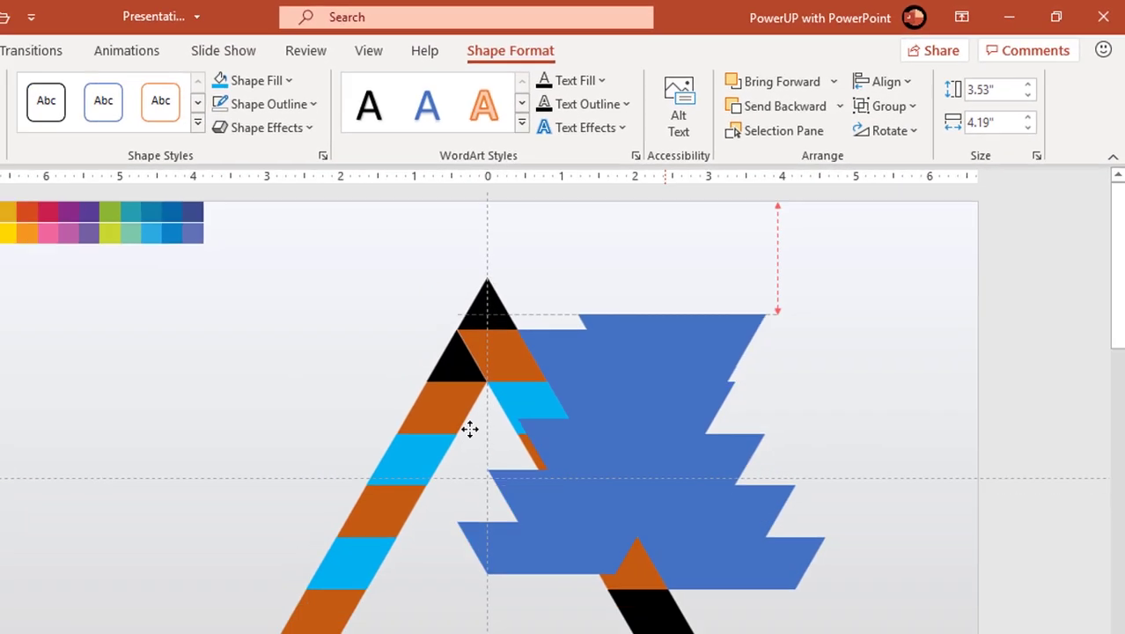
{"action": "left_click_drag", "start_coordinate": [469, 429], "coordinate": [471, 378]}
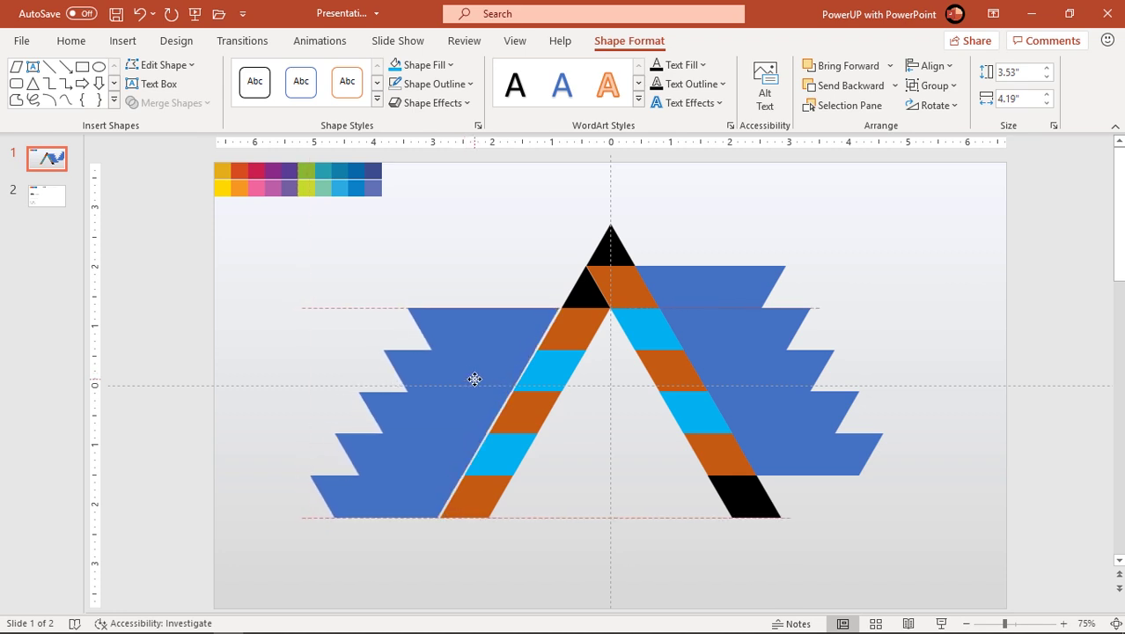
{"action": "left_click_drag", "start_coordinate": [472, 379], "coordinate": [476, 380]}
- Send the left bands behind the A, then ungroup both wings into separate bands
{"action": "right_click", "coordinate": [468, 408]}
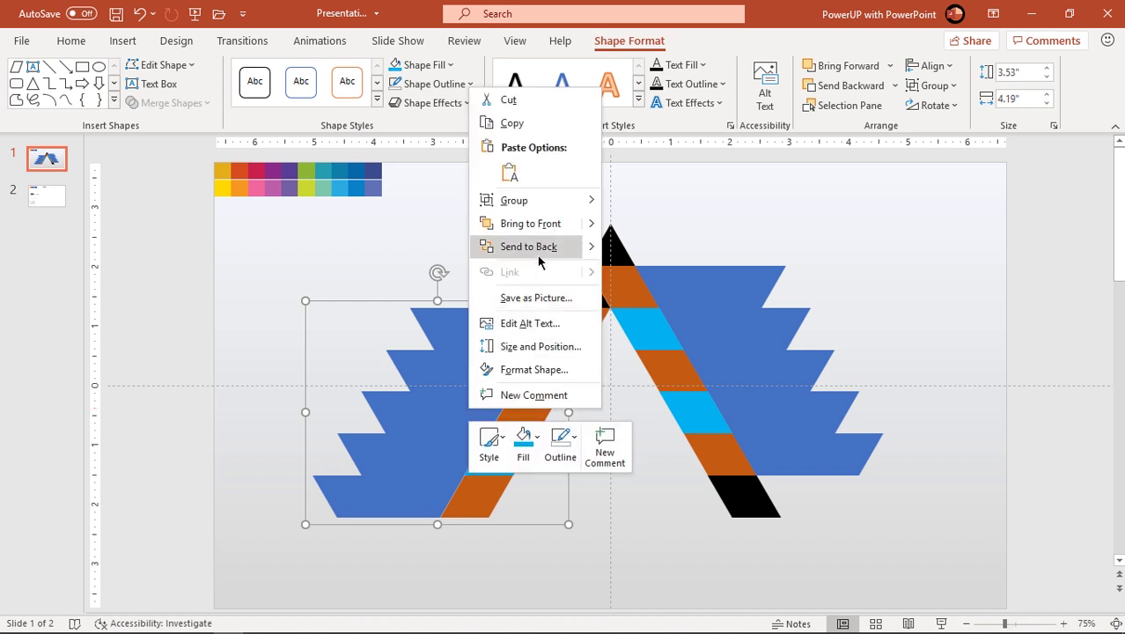
{"action": "left_click", "coordinate": [539, 256]}
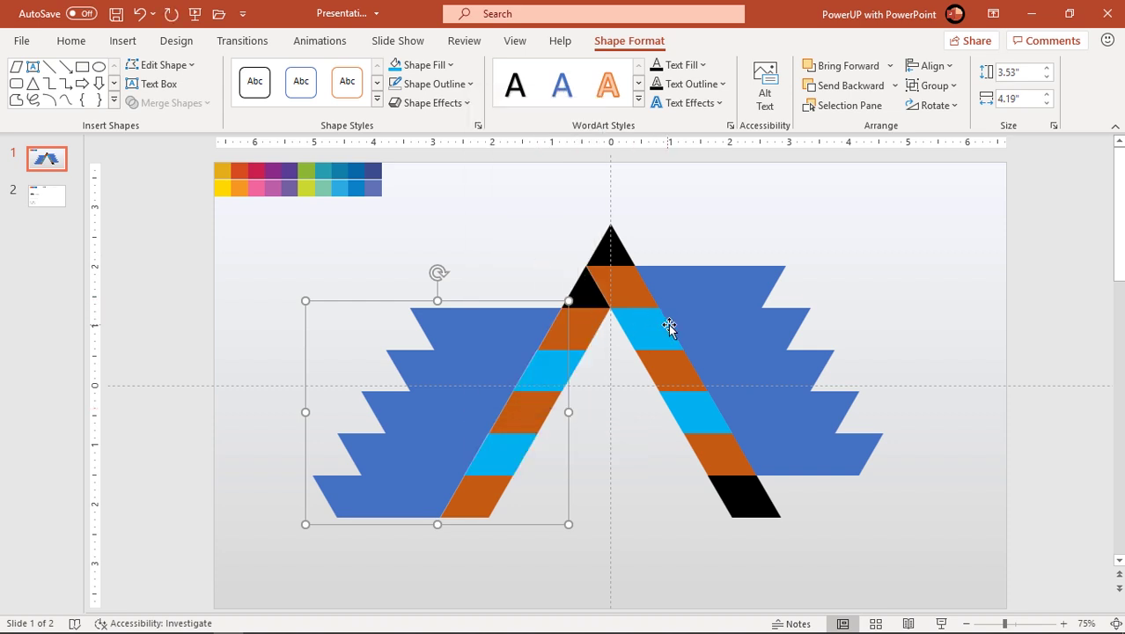
{"action": "left_click", "coordinate": [718, 330], "text": "shift"}
{"action": "right_click", "coordinate": [718, 327]}
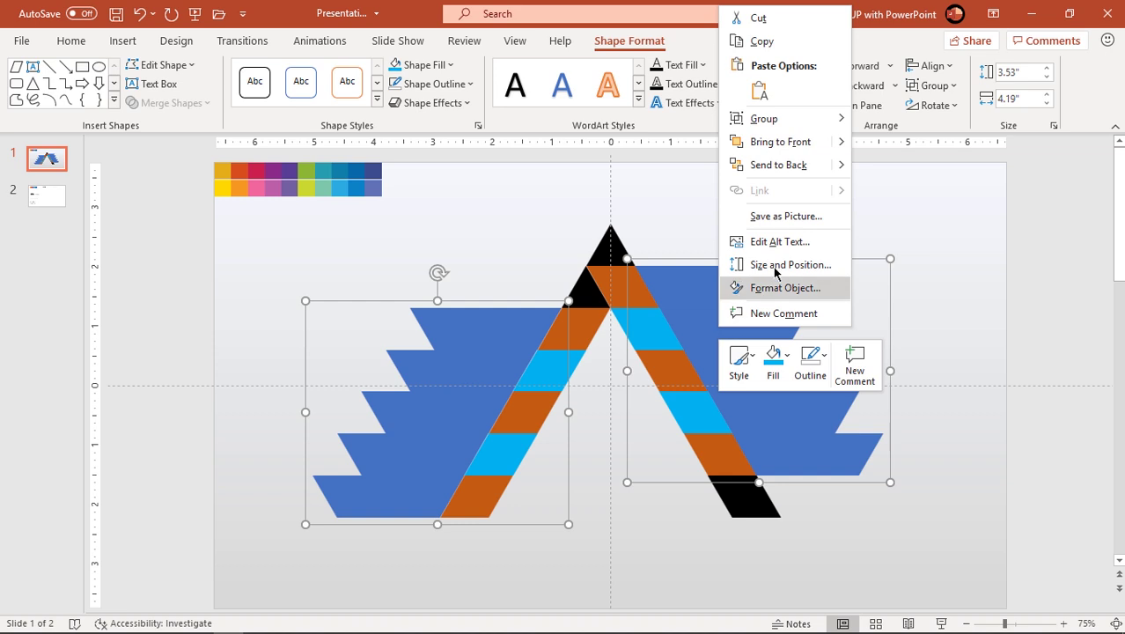
{"action": "mouse_move", "coordinate": [786, 121]}
{"action": "left_click", "coordinate": [885, 169]}
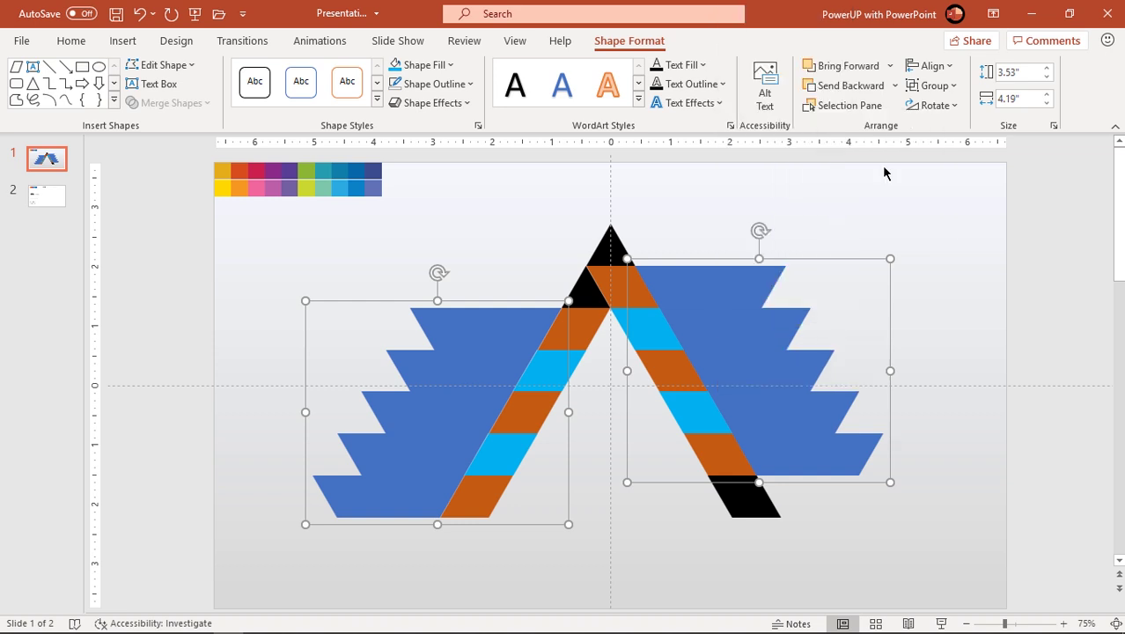
{"action": "left_click", "coordinate": [944, 203]}
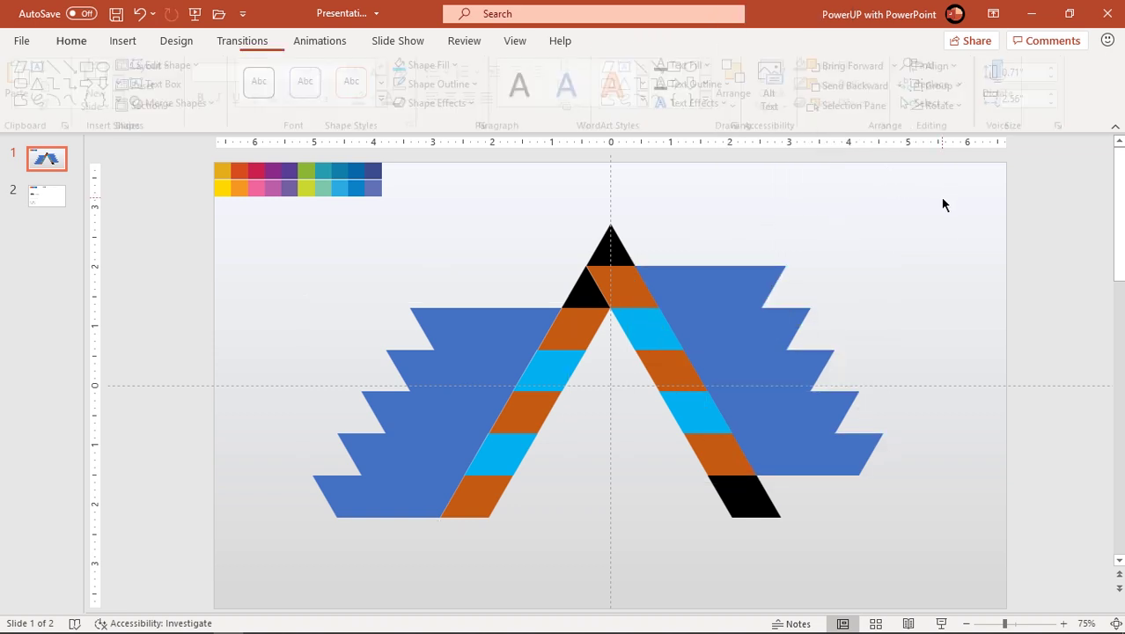
{"action": "left_click", "coordinate": [502, 350]}
{"action": "left_click", "coordinate": [448, 239]}
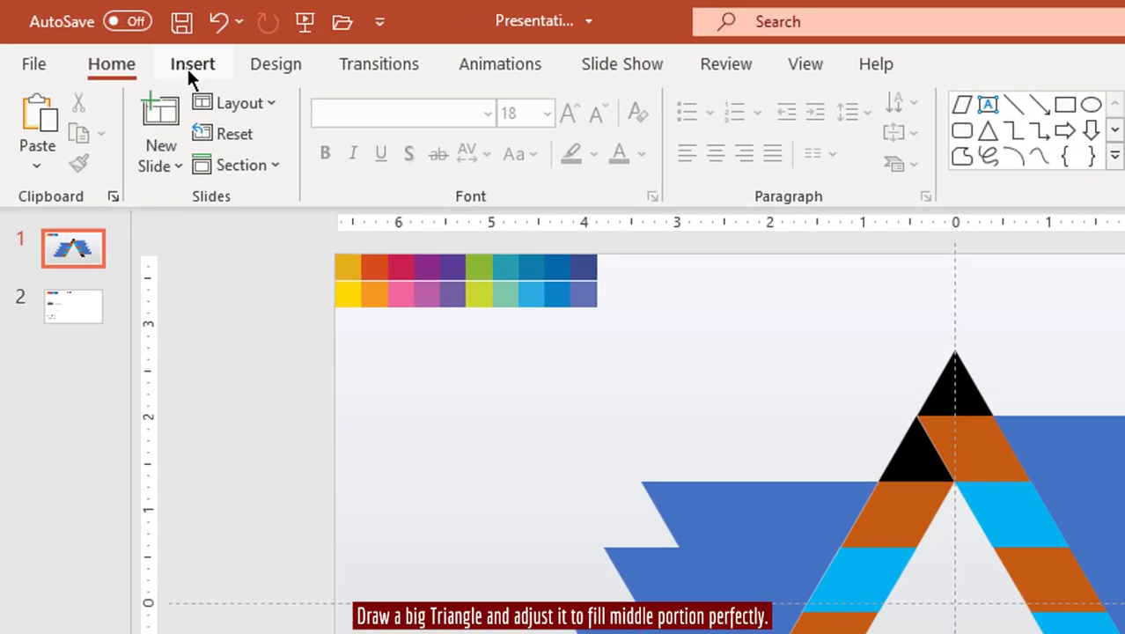
- Draw a triangle inside the A and remove its outline
{"action": "left_click", "coordinate": [122, 41]}
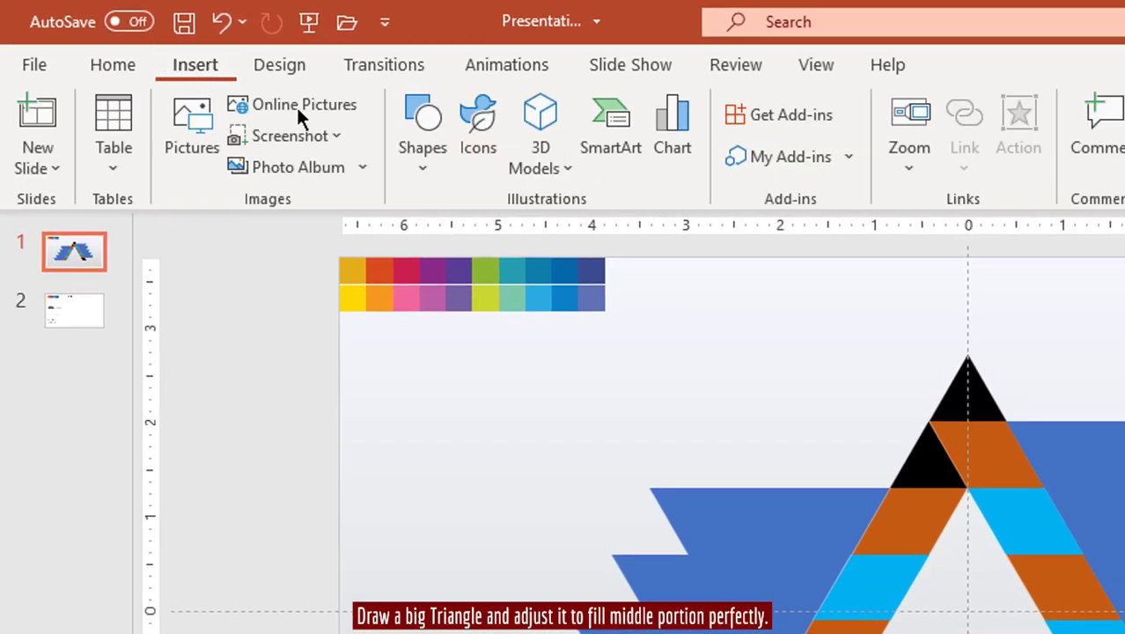
{"action": "left_click", "coordinate": [425, 167]}
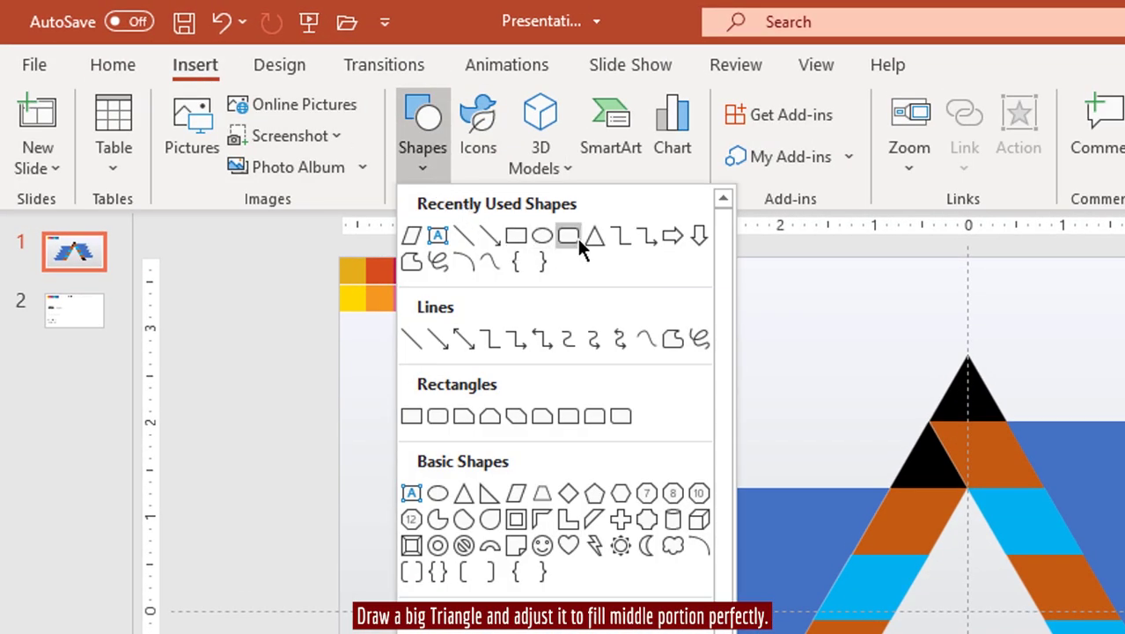
{"action": "left_click", "coordinate": [594, 236]}
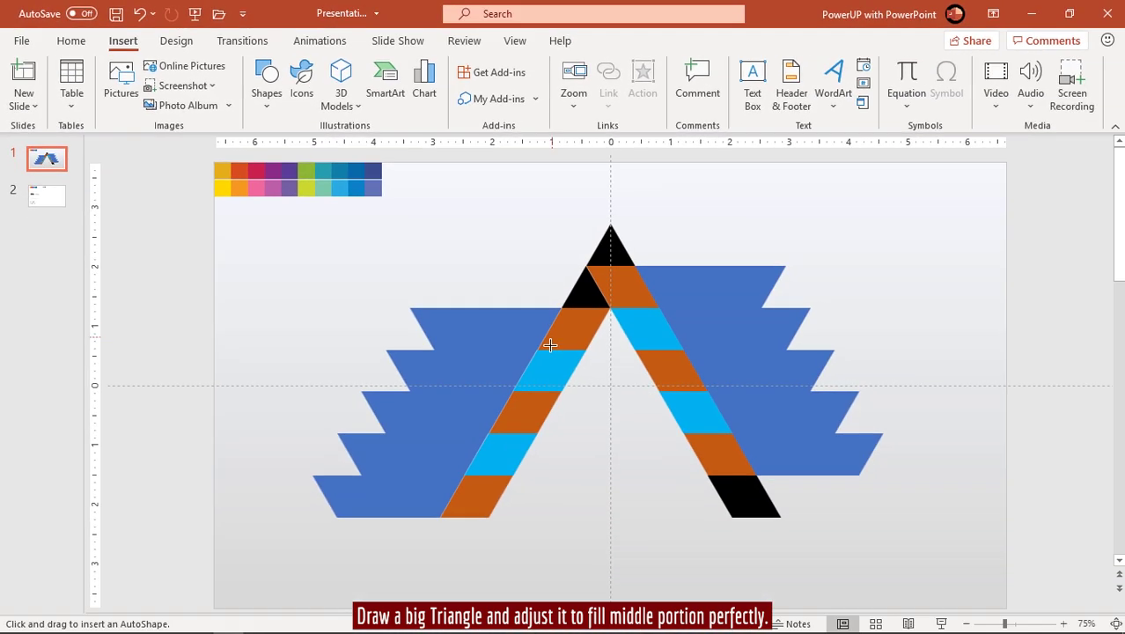
{"action": "left_click_drag", "start_coordinate": [604, 331], "coordinate": [766, 470]}
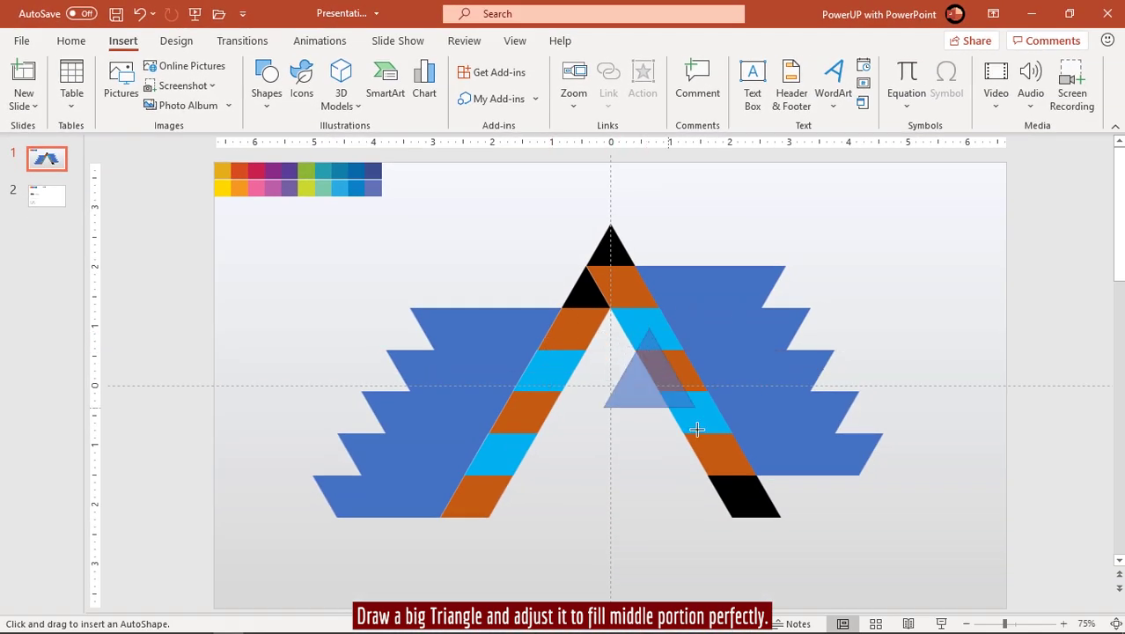
{"action": "mouse_move", "coordinate": [710, 433]}
{"action": "left_mouse_down"}
{"action": "mouse_move", "coordinate": [645, 427]}
{"action": "mouse_move", "coordinate": [632, 403]}
{"action": "left_mouse_up"}
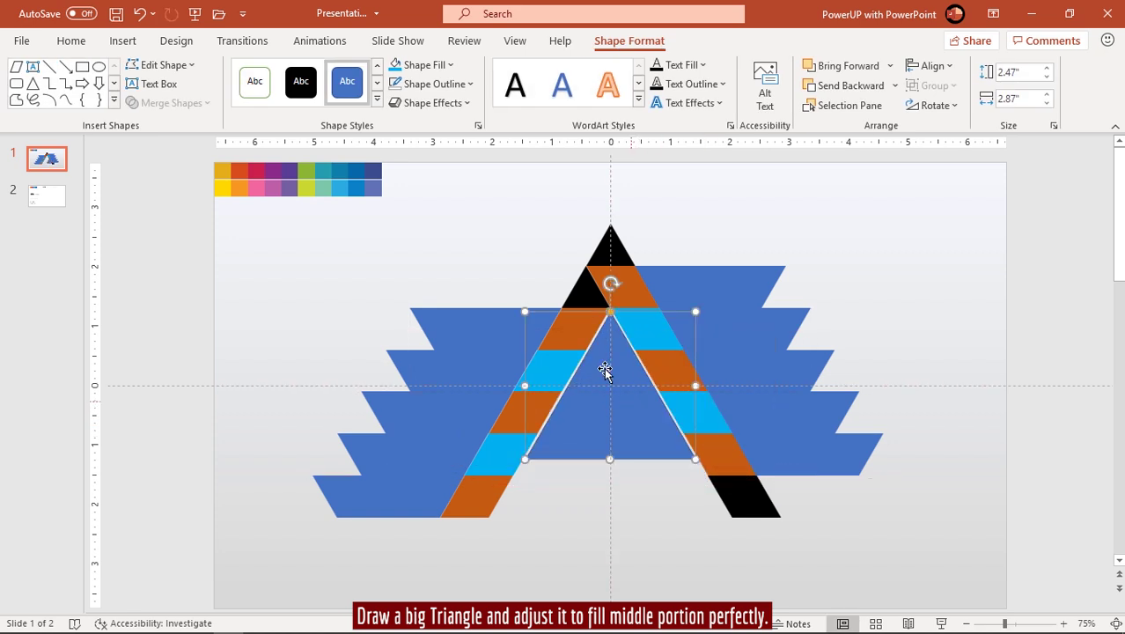
{"action": "left_click", "coordinate": [431, 83]}
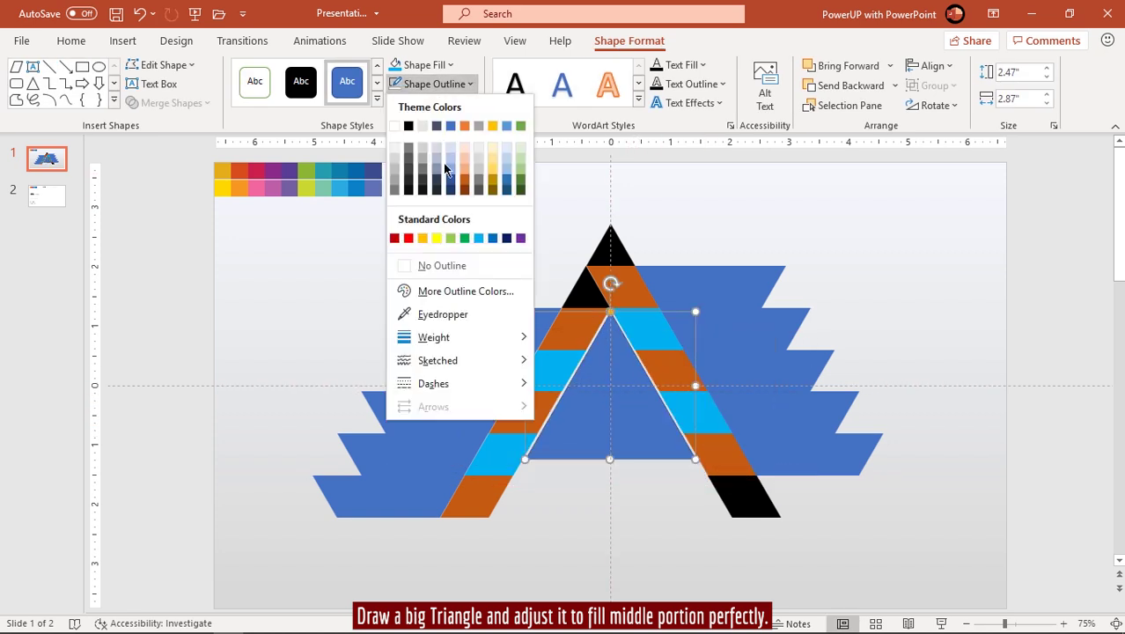
{"action": "left_click", "coordinate": [438, 265]}
- Resize the triangle to fill the A from apex to base, centred horizontally on the slide
{"action": "left_click_drag", "start_coordinate": [618, 394], "coordinate": [618, 390]}
{"action": "left_click_drag", "start_coordinate": [609, 456], "coordinate": [609, 518]}
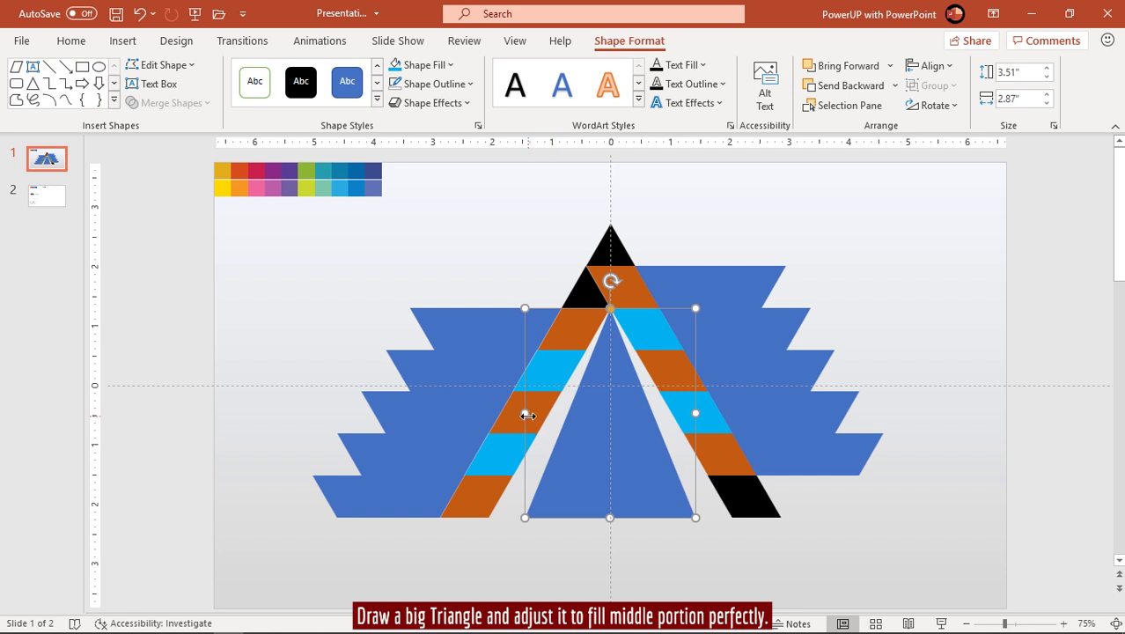
{"action": "mouse_move", "coordinate": [526, 413]}
{"action": "left_mouse_down"}
{"action": "mouse_move", "coordinate": [497, 413]}
{"action": "mouse_move", "coordinate": [595, 424]}
{"action": "left_mouse_up"}
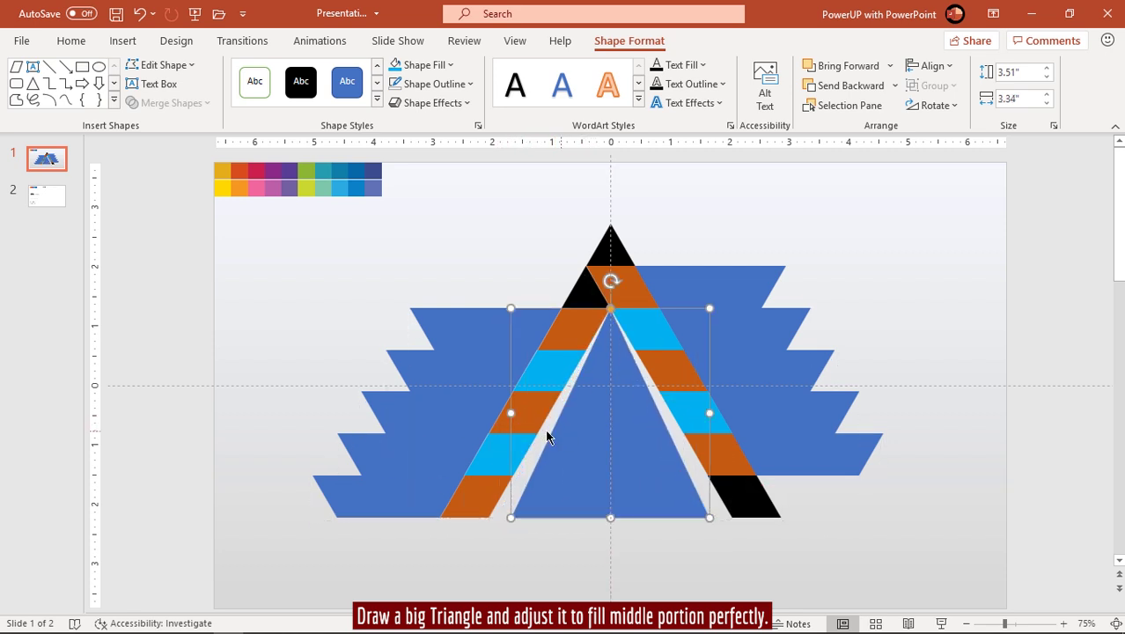
{"action": "left_click_drag", "start_coordinate": [510, 413], "coordinate": [487, 413]}
{"action": "left_click_drag", "start_coordinate": [708, 409], "coordinate": [731, 410]}
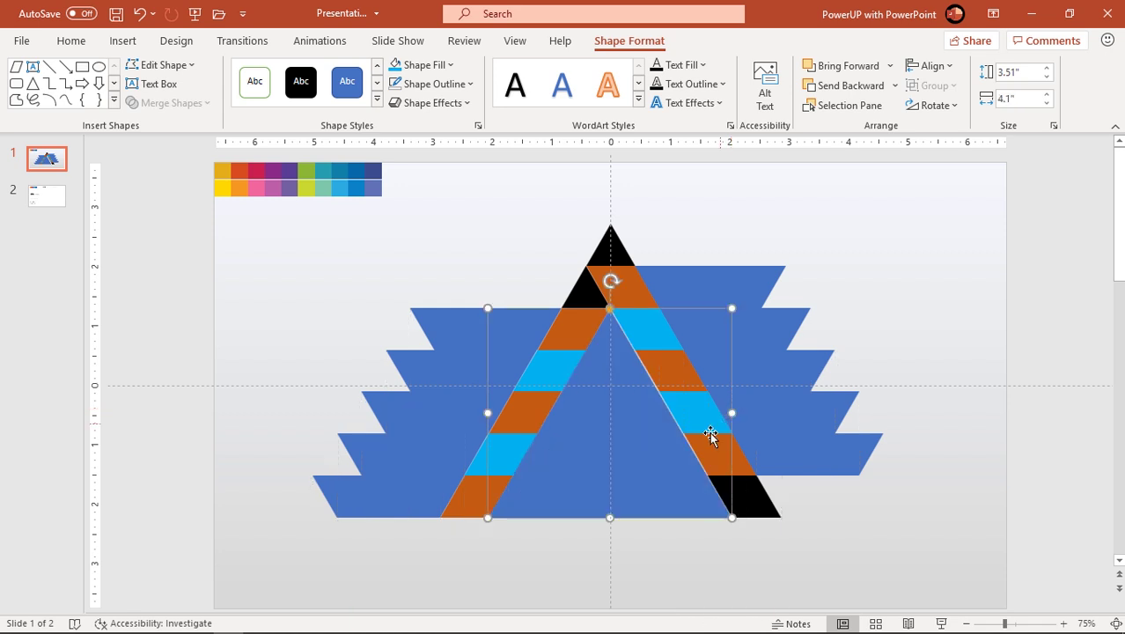
{"action": "left_click_drag", "start_coordinate": [649, 449], "coordinate": [648, 447]}
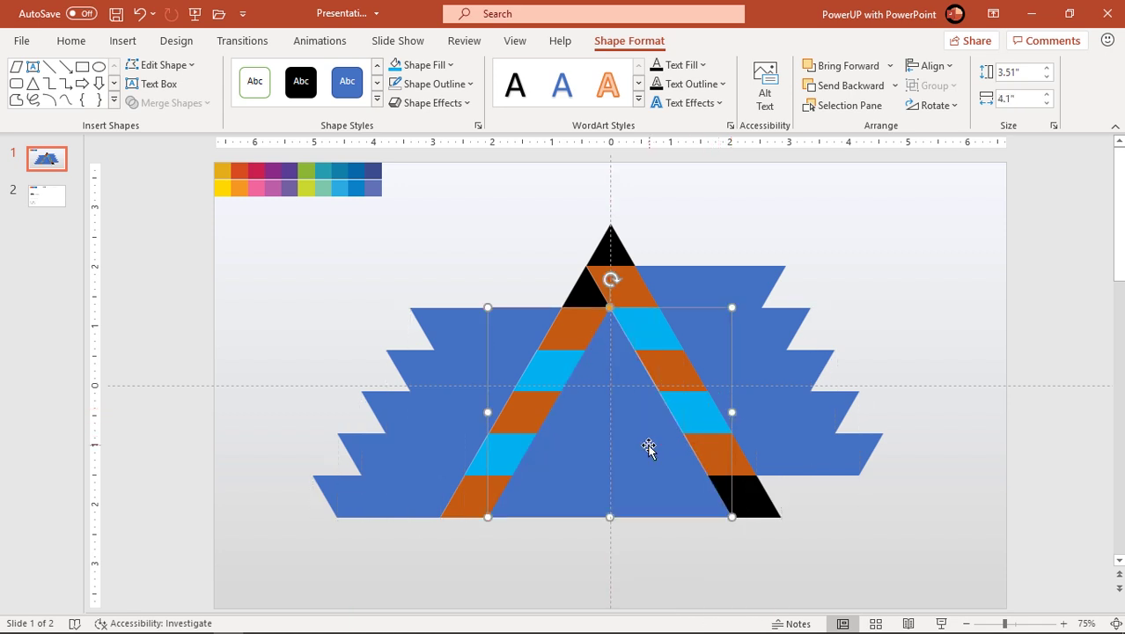
{"action": "left_click", "coordinate": [931, 66]}
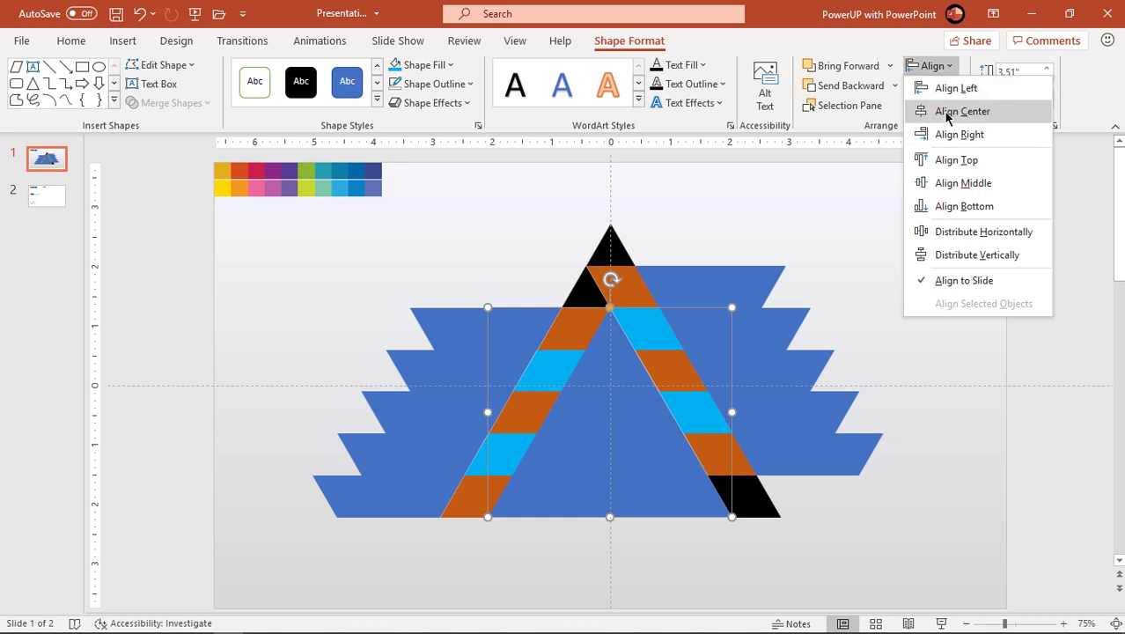
{"action": "left_click", "coordinate": [942, 111]}
- Bring the blue triangle in front of the stripes and stretch its base down to the letter's base
{"action": "scroll", "coordinate": [662, 397], "scroll_direction": "up", "scroll_amount": 8, "text": "ctrl"}
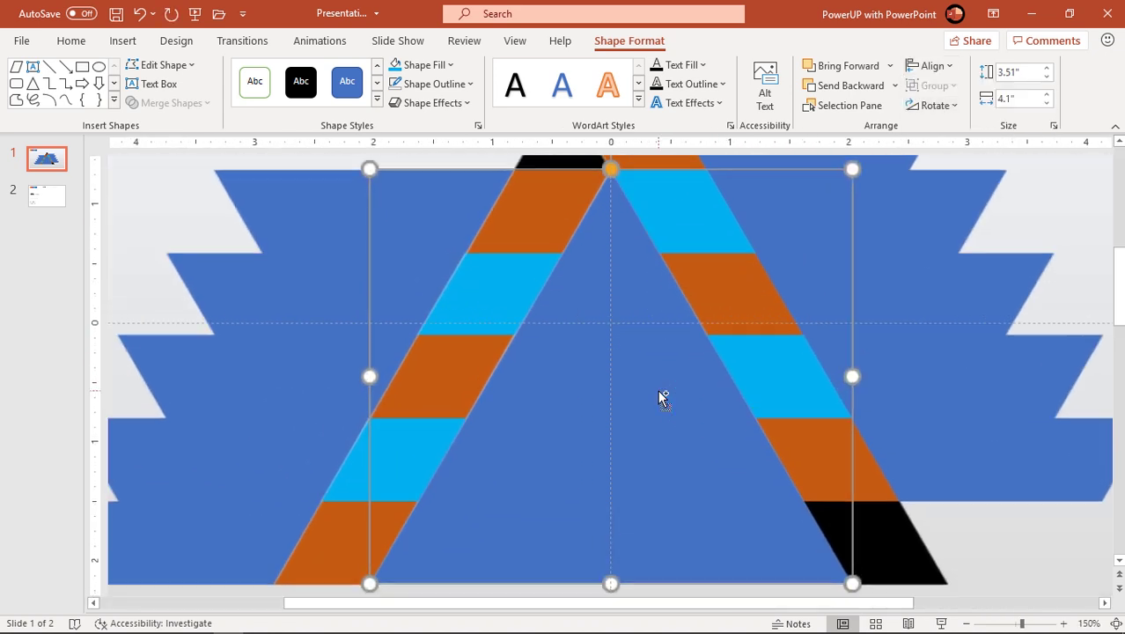
{"action": "right_click", "coordinate": [618, 411]}
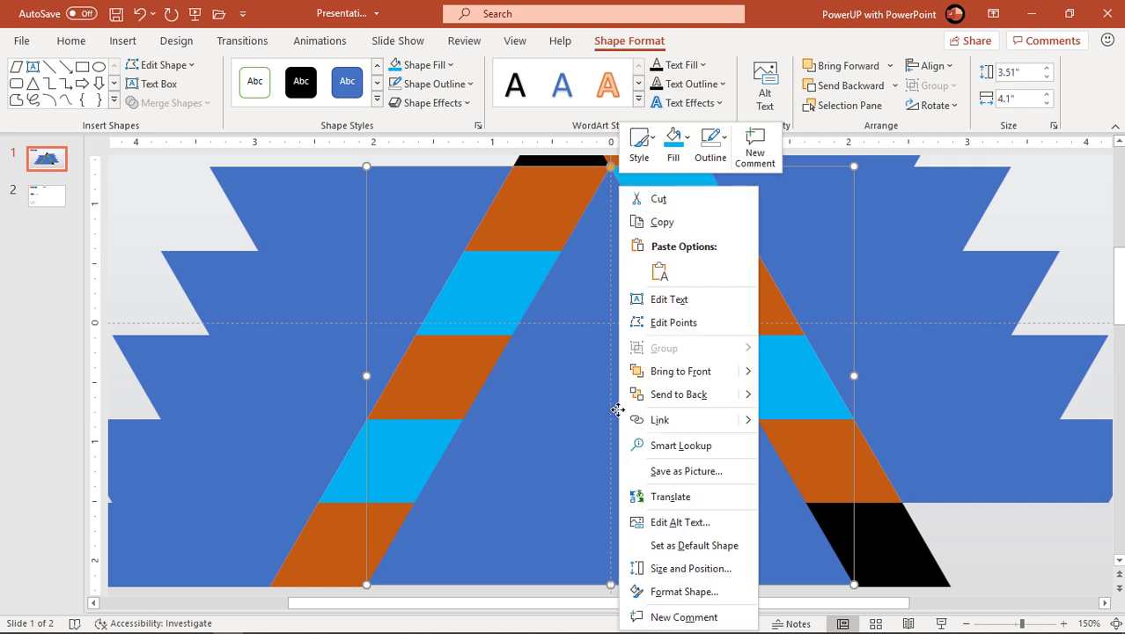
{"action": "left_click", "coordinate": [656, 376]}
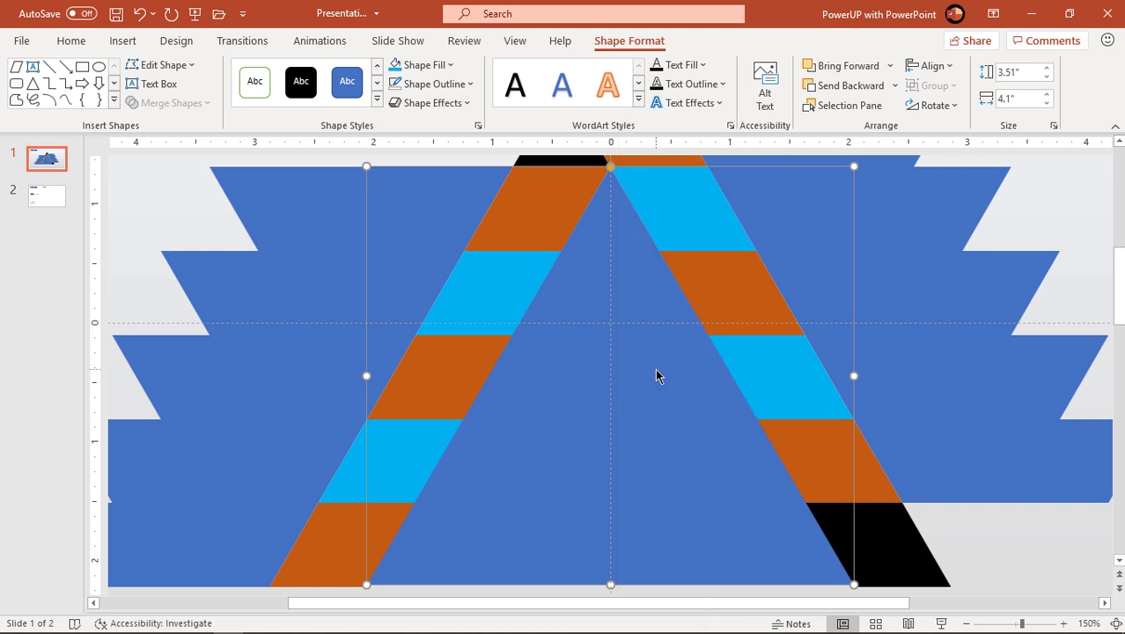
{"action": "scroll", "coordinate": [657, 376], "scroll_direction": "down", "scroll_amount": 3, "text": "ctrl"}
{"action": "left_click", "coordinate": [931, 519]}
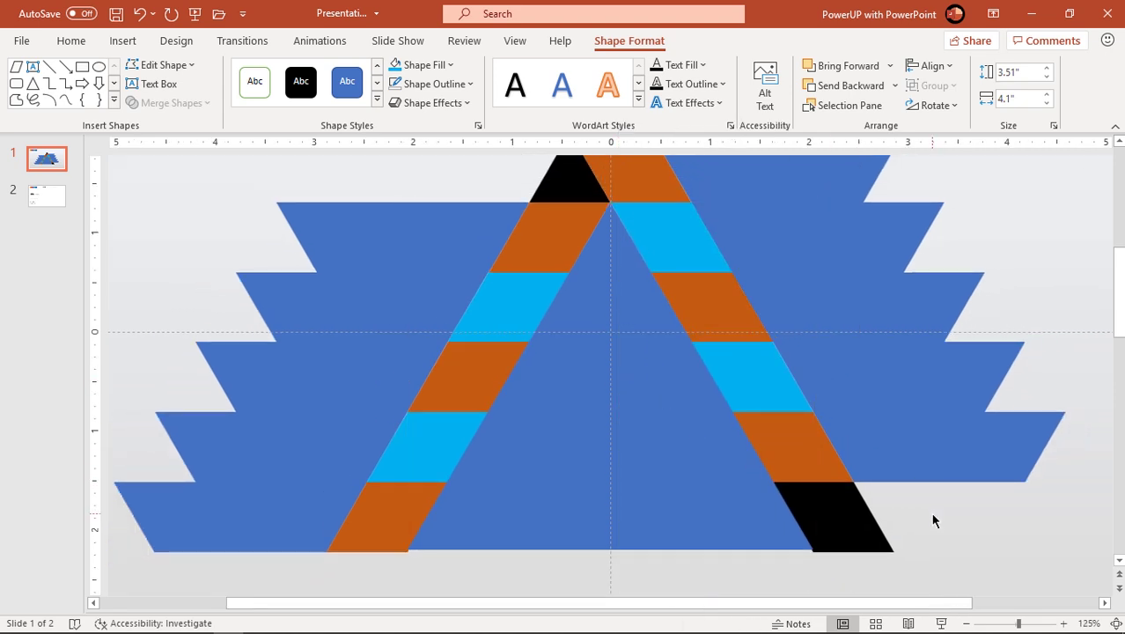
{"action": "left_click", "coordinate": [683, 520]}
{"action": "left_click_drag", "start_coordinate": [612, 548], "coordinate": [610, 553]}
{"action": "left_click", "coordinate": [684, 574]}
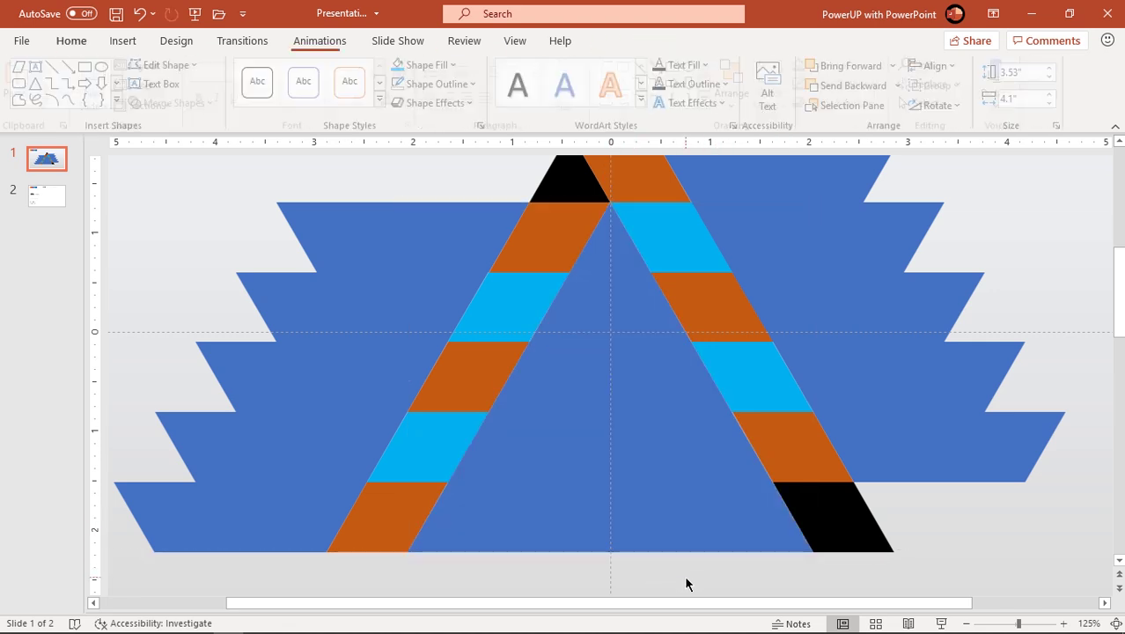
{"action": "left_click", "coordinate": [643, 489]}
{"action": "scroll", "coordinate": [644, 485], "scroll_direction": "down", "scroll_amount": 2}
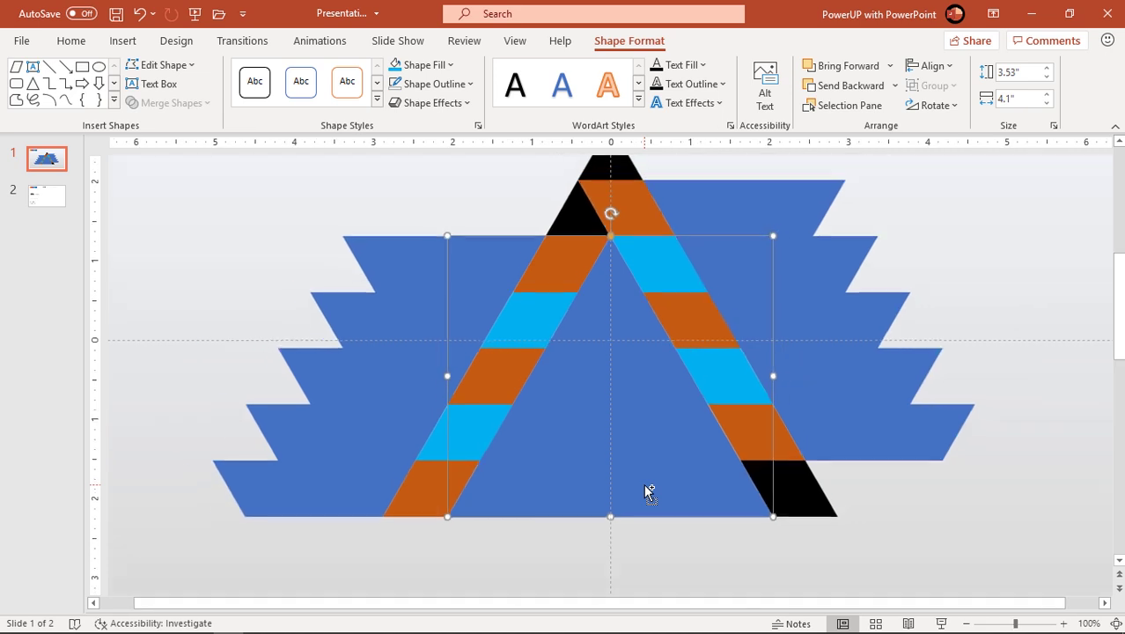
{"action": "scroll", "coordinate": [643, 485], "scroll_direction": "down", "scroll_amount": 3}
- Fill the large inner triangle and the three black pieces with white
{"action": "left_click", "coordinate": [823, 511]}
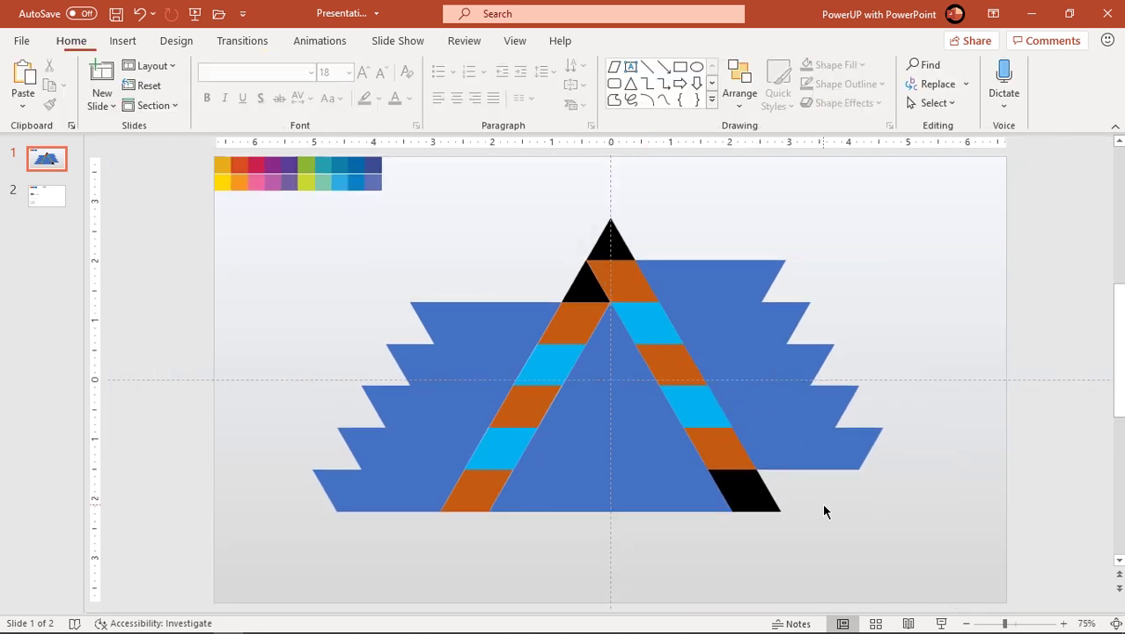
{"action": "left_click", "coordinate": [632, 447]}
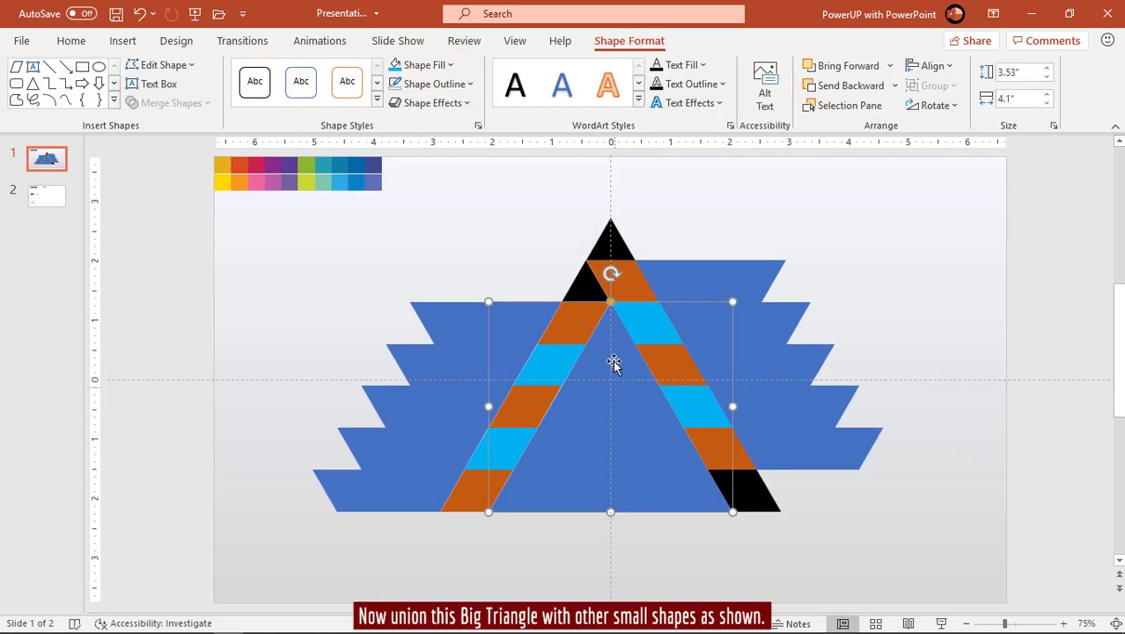
{"action": "left_click", "coordinate": [596, 292], "text": "shift"}
{"action": "left_click", "coordinate": [622, 248], "text": "shift"}
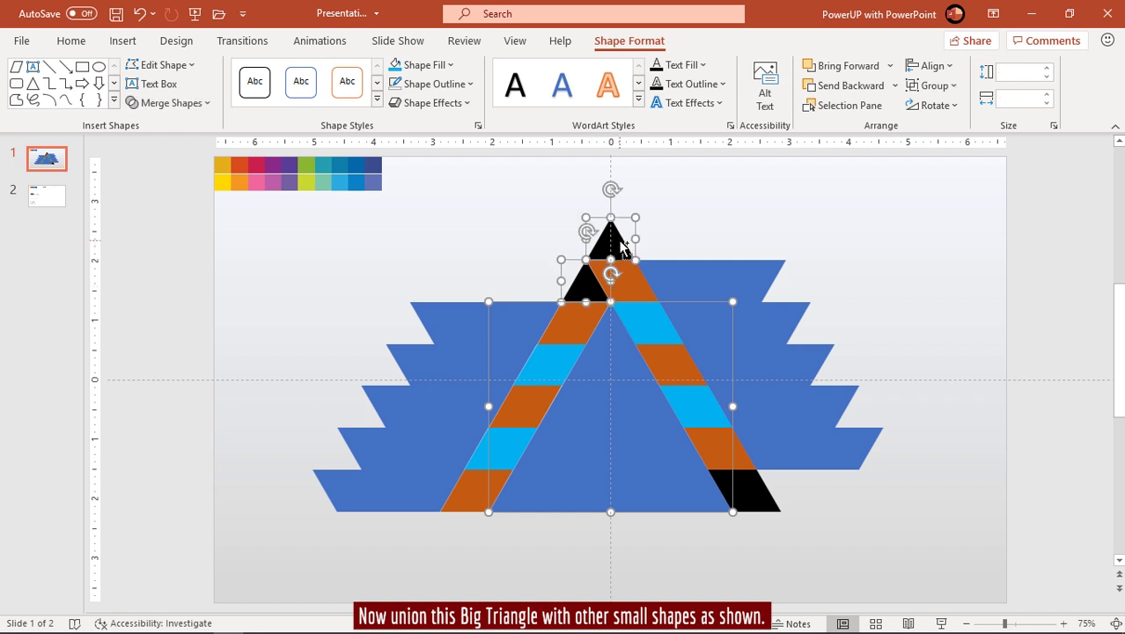
{"action": "left_click", "coordinate": [762, 490], "text": "shift"}
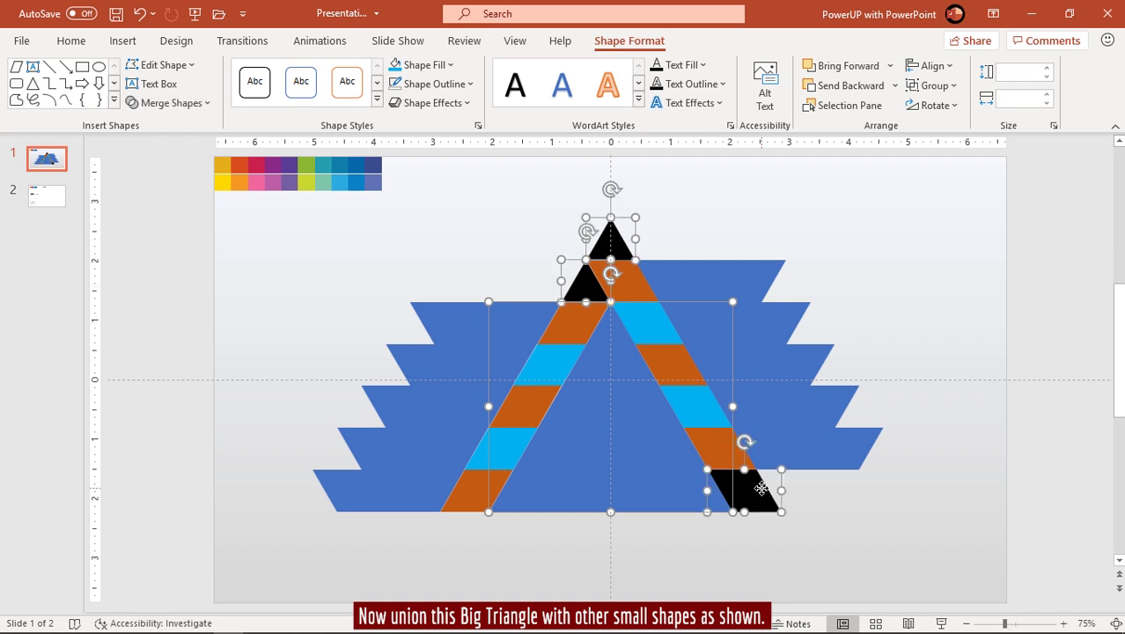
{"action": "left_click", "coordinate": [449, 68]}
{"action": "left_click", "coordinate": [396, 107]}
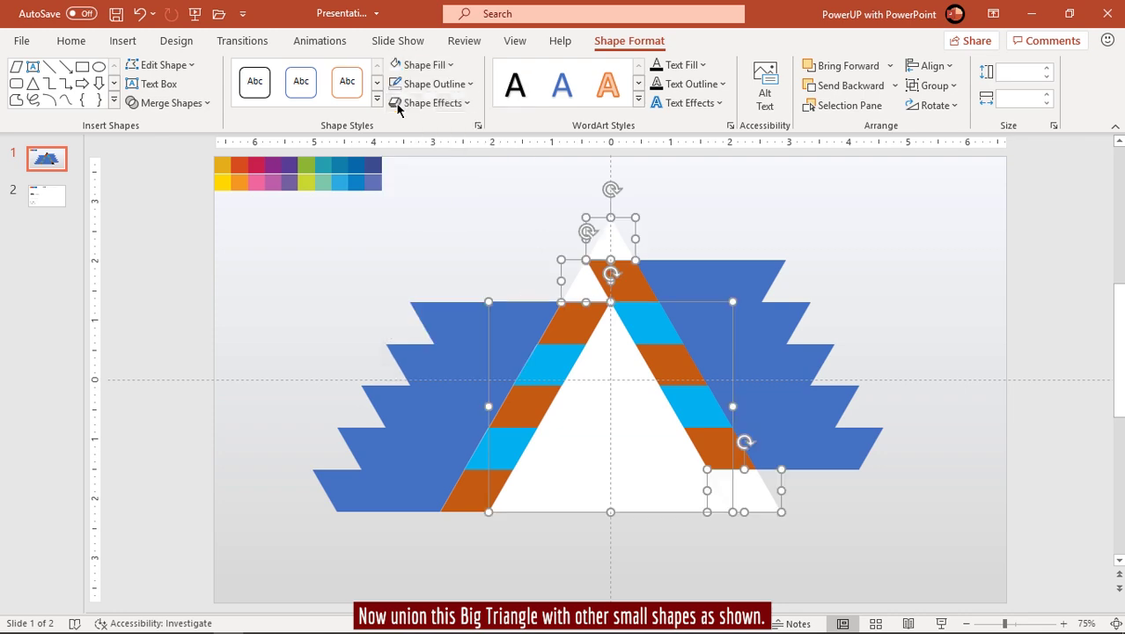
{"action": "left_click", "coordinate": [738, 211]}
- Union the big white triangle with the bottom-right white piece
{"action": "left_click", "coordinate": [616, 454]}
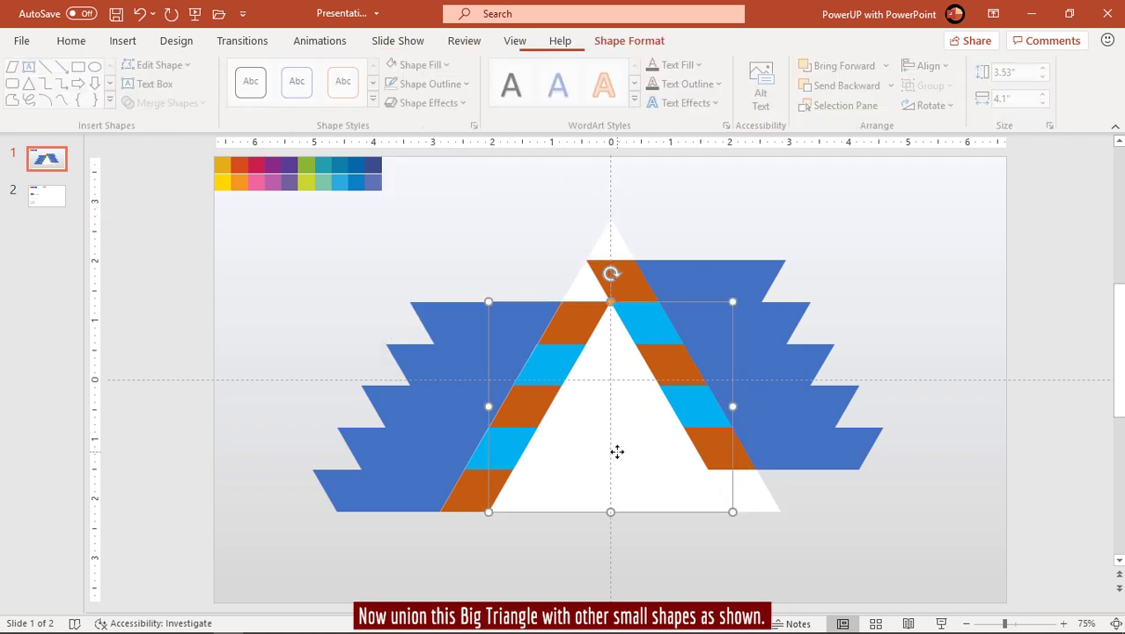
{"action": "left_click", "coordinate": [753, 497], "text": "shift"}
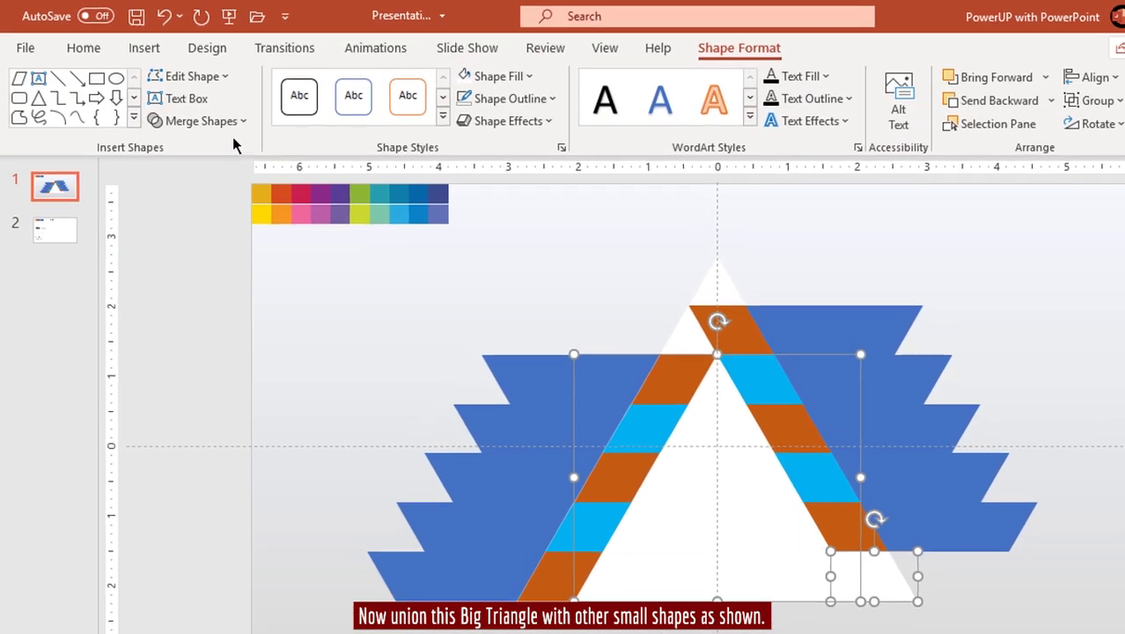
{"action": "left_click", "coordinate": [234, 121]}
{"action": "left_click", "coordinate": [176, 148]}
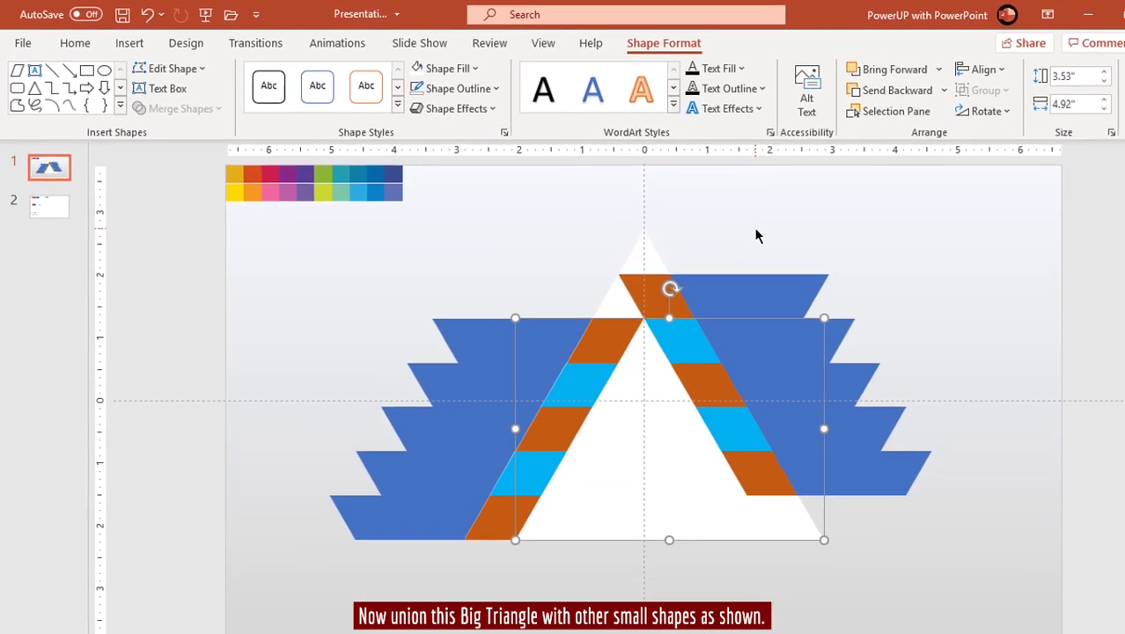
{"action": "left_click", "coordinate": [756, 235]}
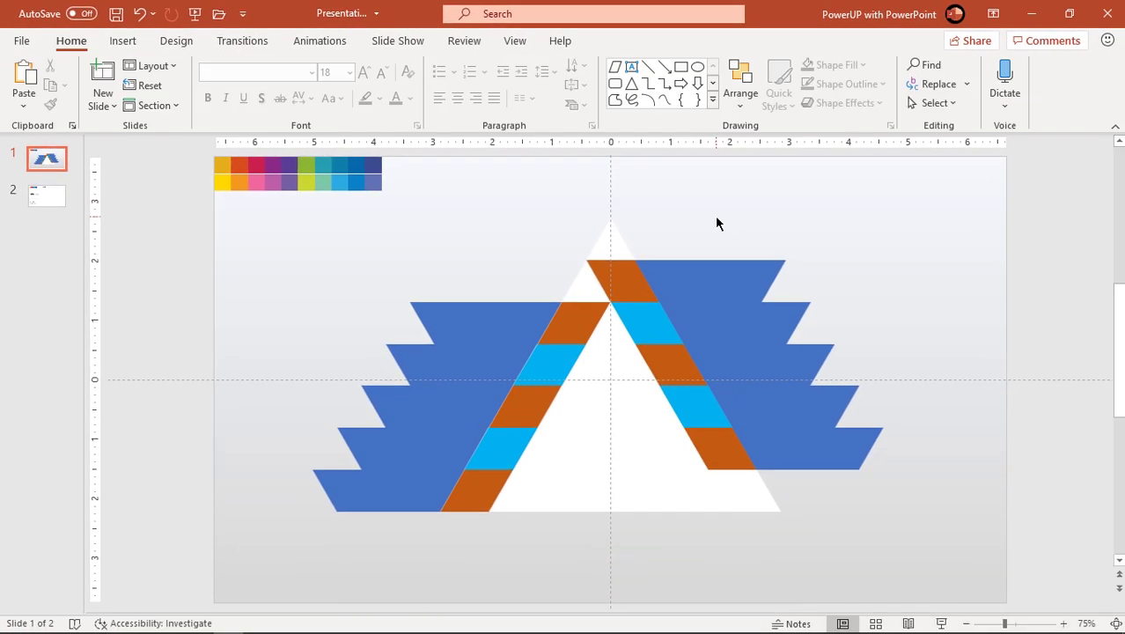
- Bring the three white triangles to the front
{"action": "left_click", "coordinate": [591, 290]}
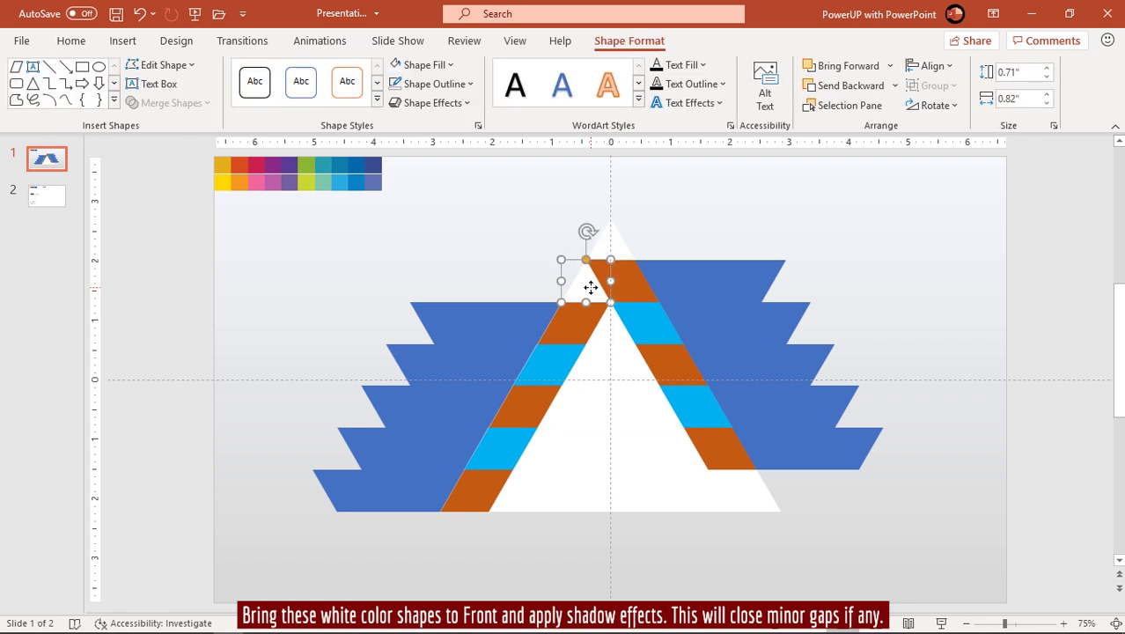
{"action": "left_click", "coordinate": [613, 245], "text": "shift"}
{"action": "left_click", "coordinate": [617, 415], "text": "shift"}
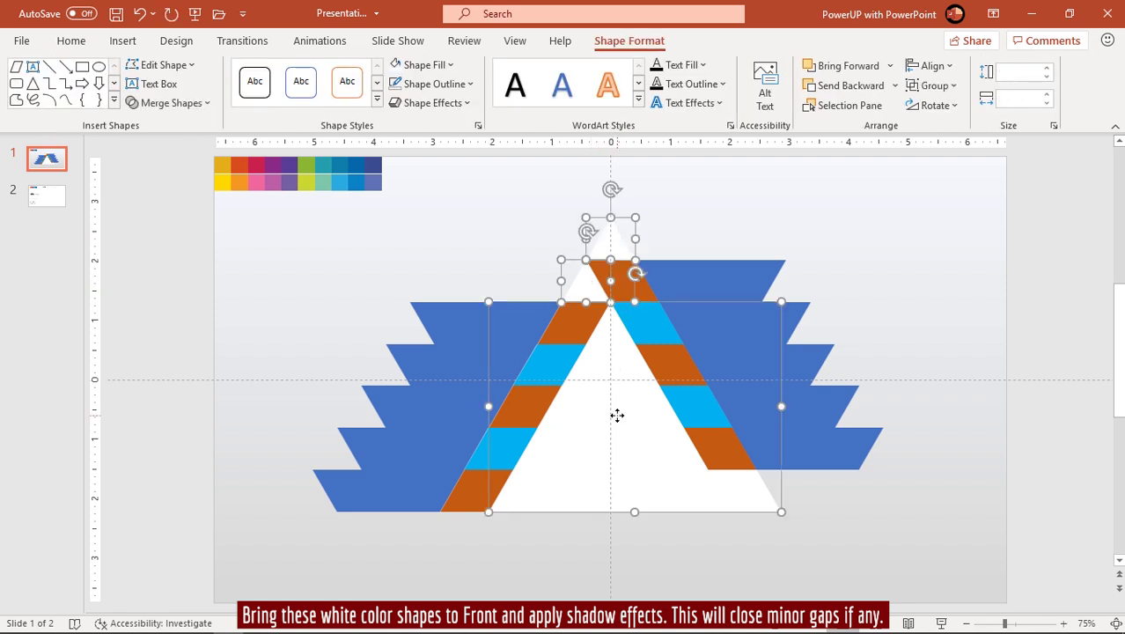
{"action": "right_click", "coordinate": [617, 415]}
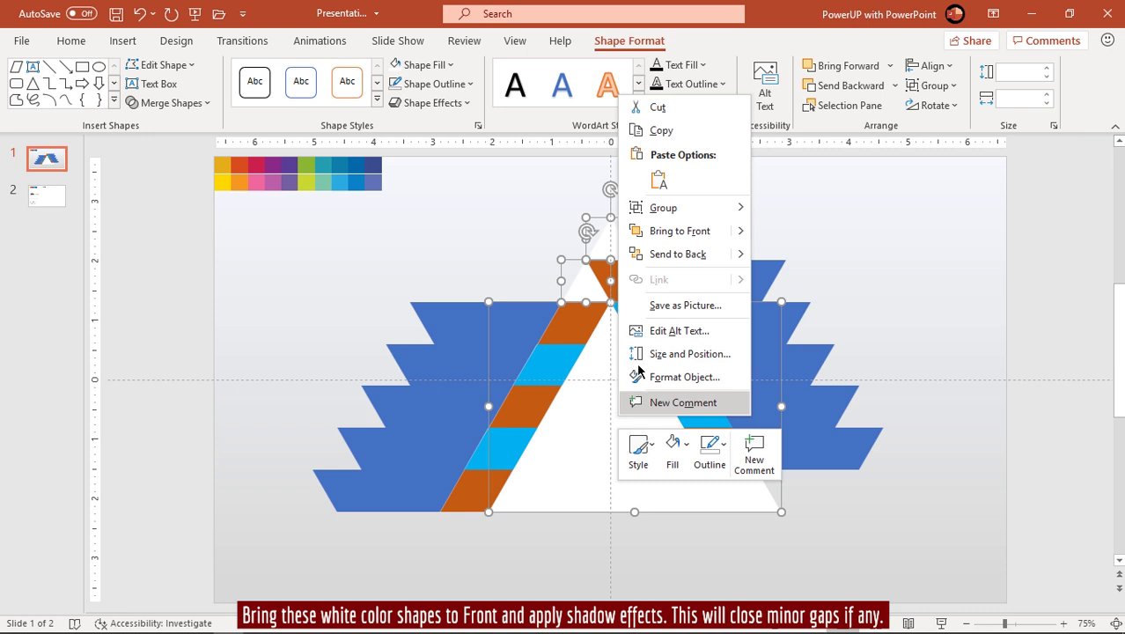
{"action": "left_click", "coordinate": [671, 237]}
{"action": "left_click", "coordinate": [695, 227]}
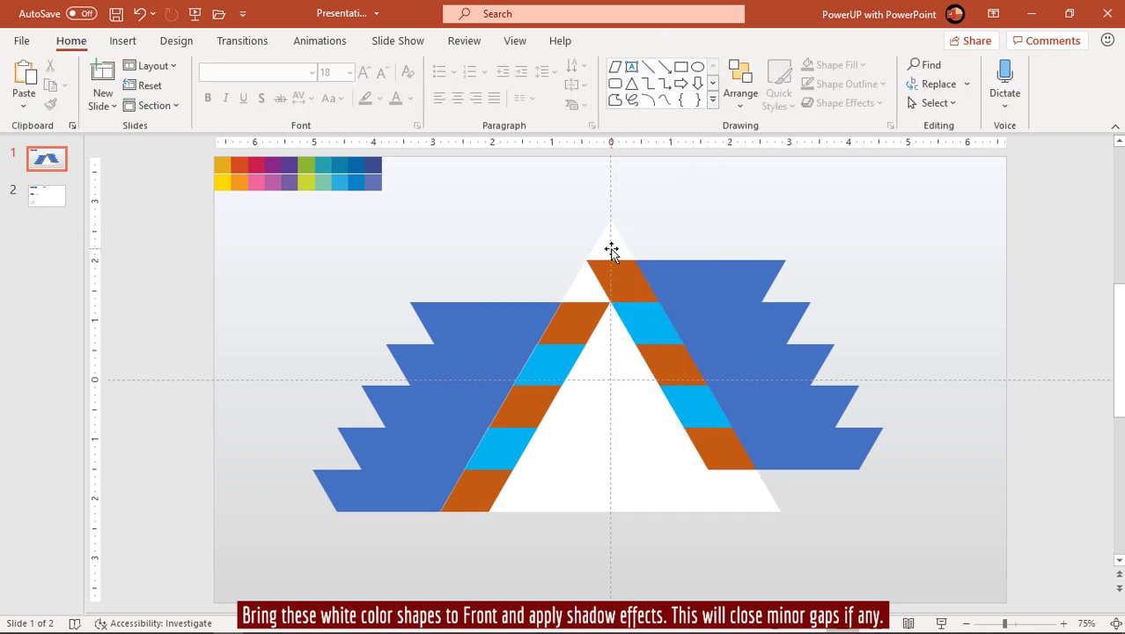
- Give the small top white triangle an Outer Offset: Bottom shadow
{"action": "left_click", "coordinate": [611, 251]}
{"action": "right_click", "coordinate": [611, 251]}
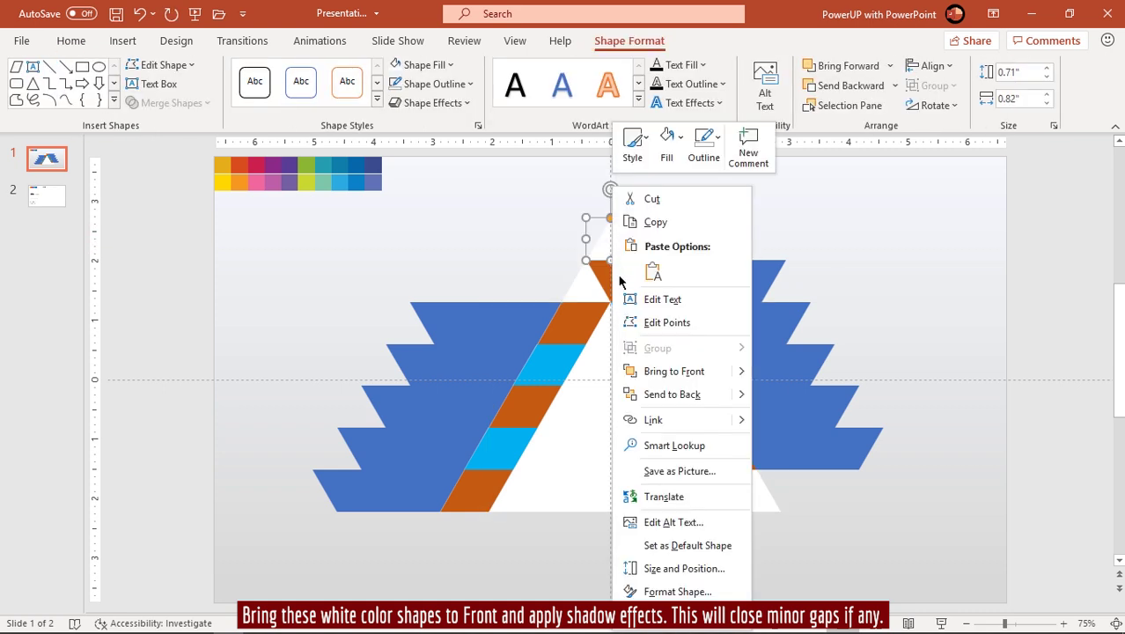
{"action": "left_click", "coordinate": [669, 592]}
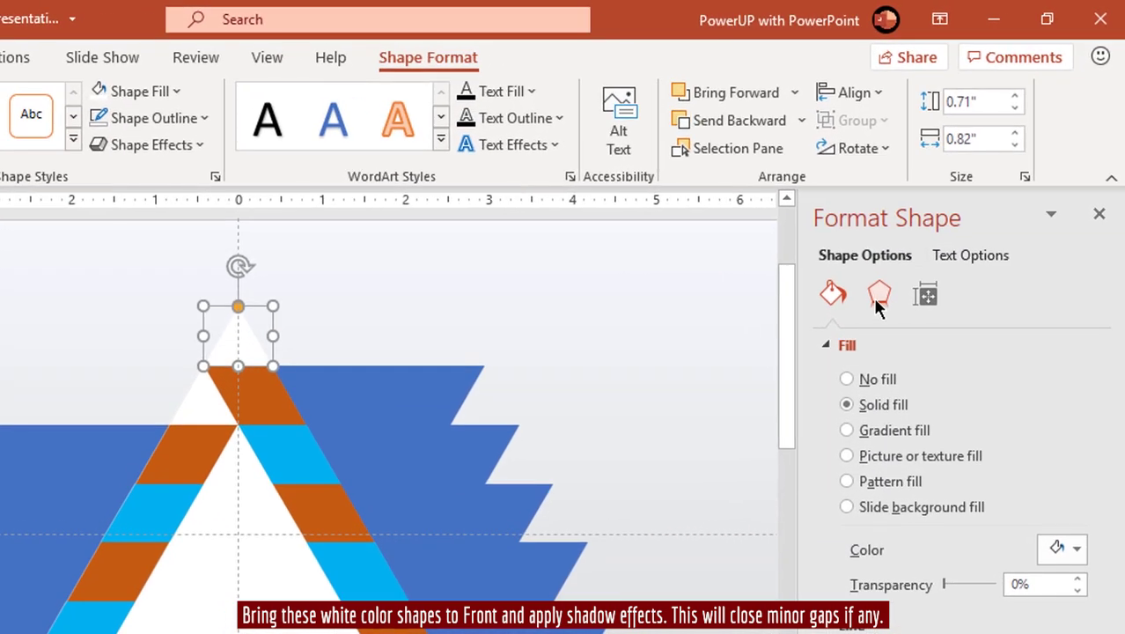
{"action": "left_click", "coordinate": [901, 267]}
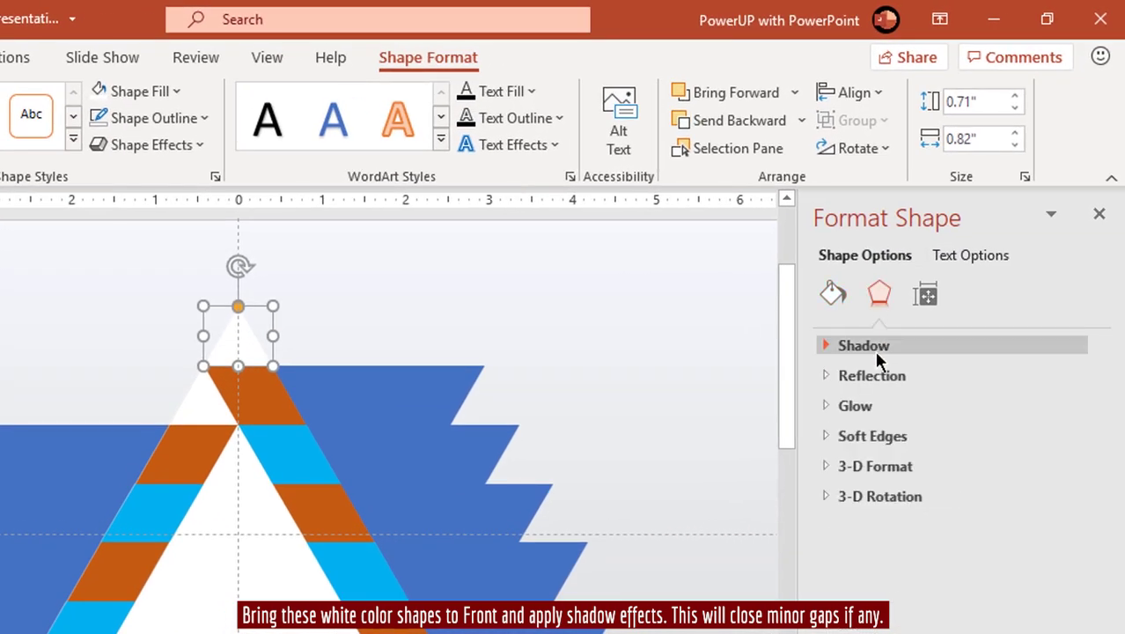
{"action": "left_click", "coordinate": [874, 347]}
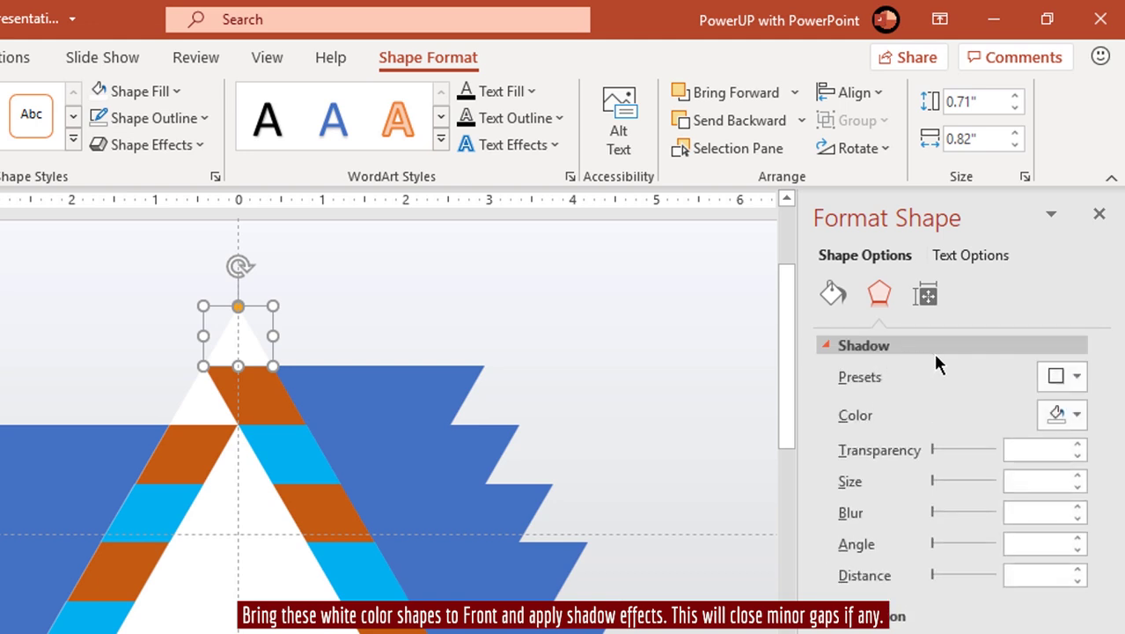
{"action": "left_click", "coordinate": [1056, 376]}
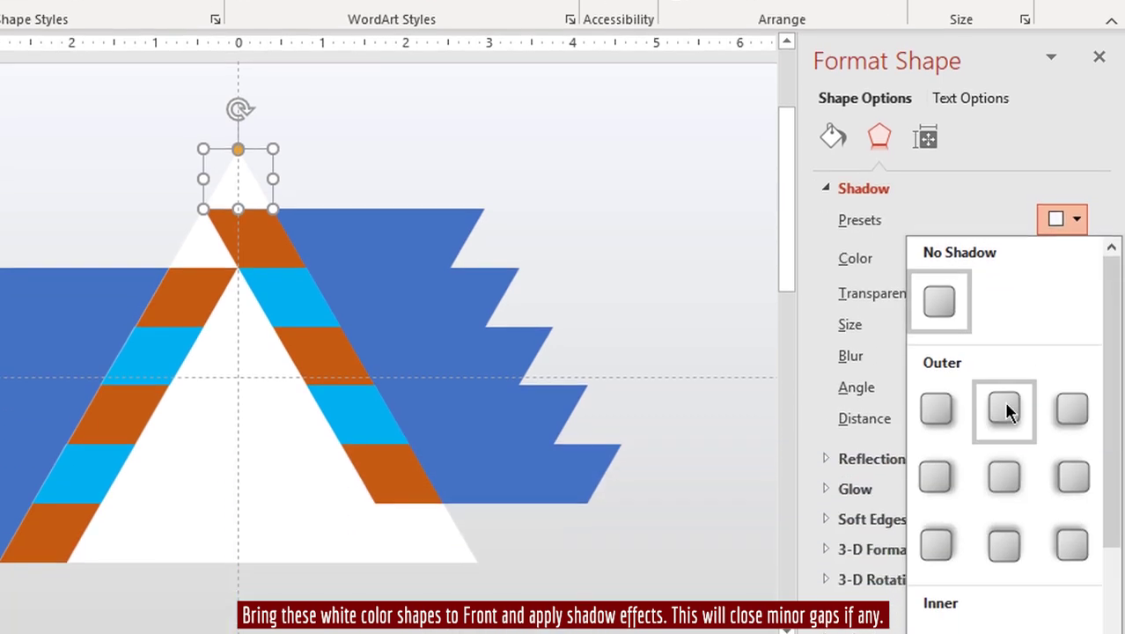
{"action": "left_click", "coordinate": [1004, 403]}
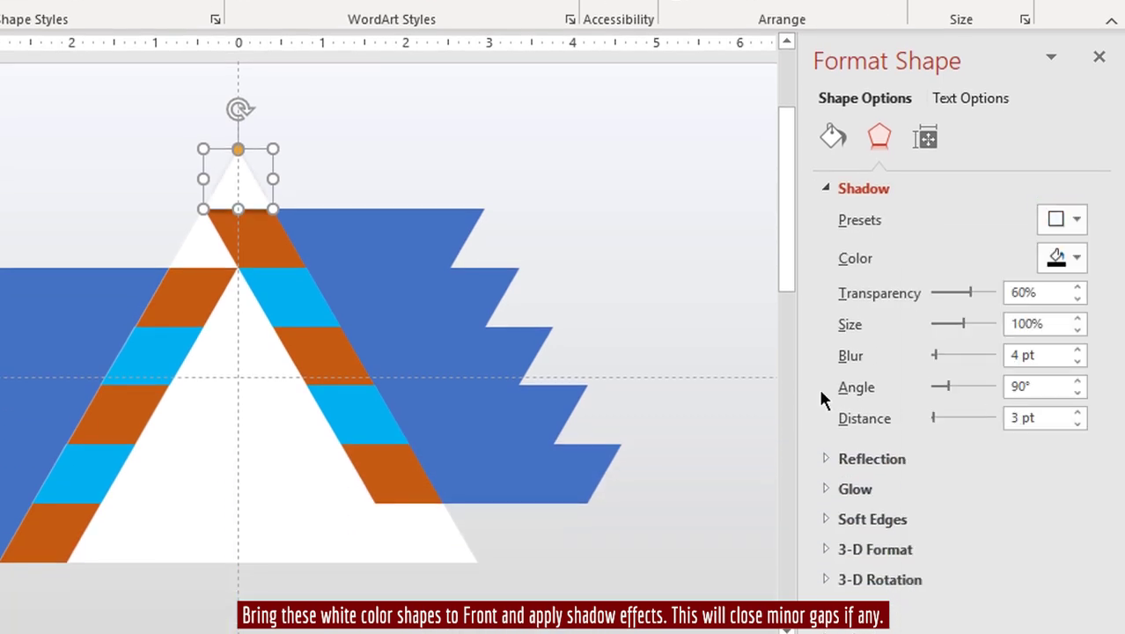
- Apply the same outer shadow to the white piece beside the orange stripe and the large triangle
{"action": "left_click", "coordinate": [214, 250]}
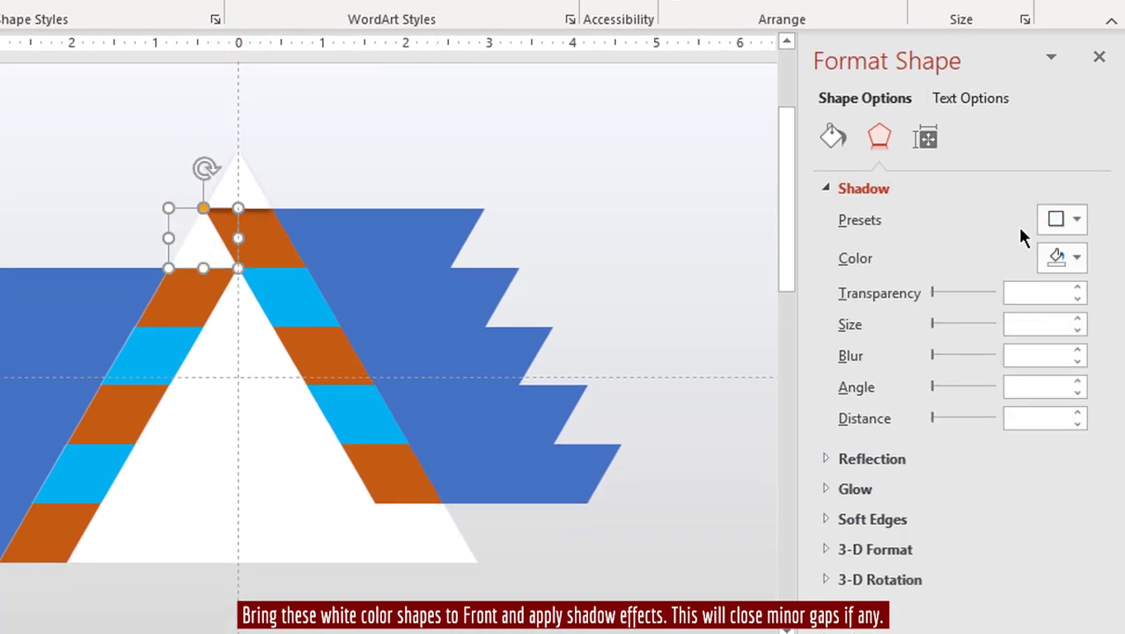
{"action": "left_click", "coordinate": [1056, 220]}
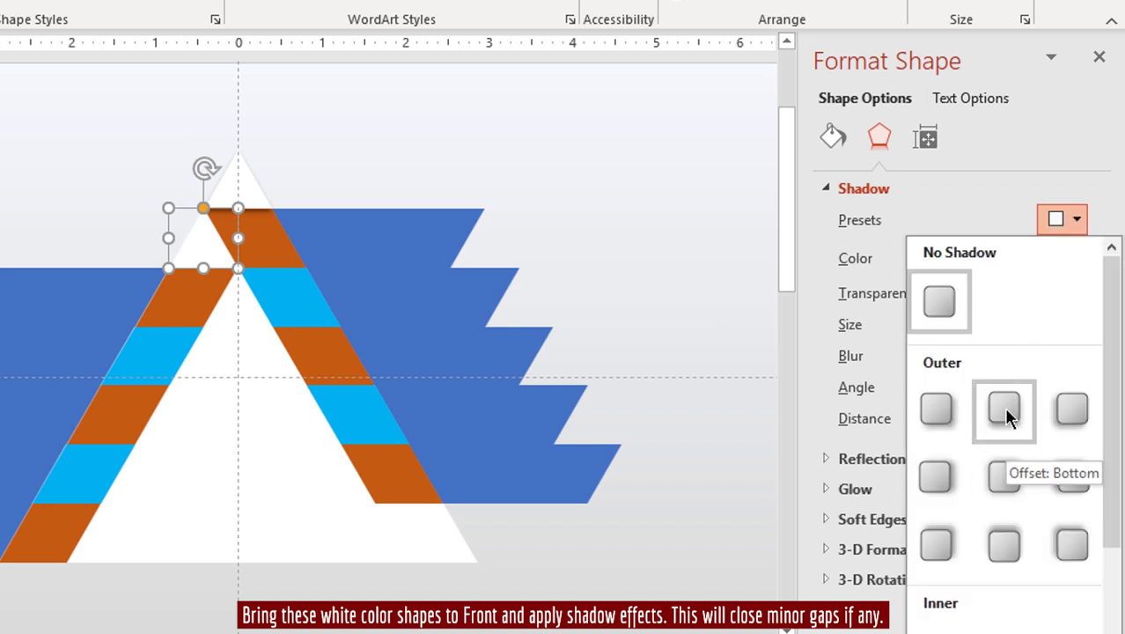
{"action": "left_click", "coordinate": [1003, 406]}
{"action": "left_click", "coordinate": [250, 450]}
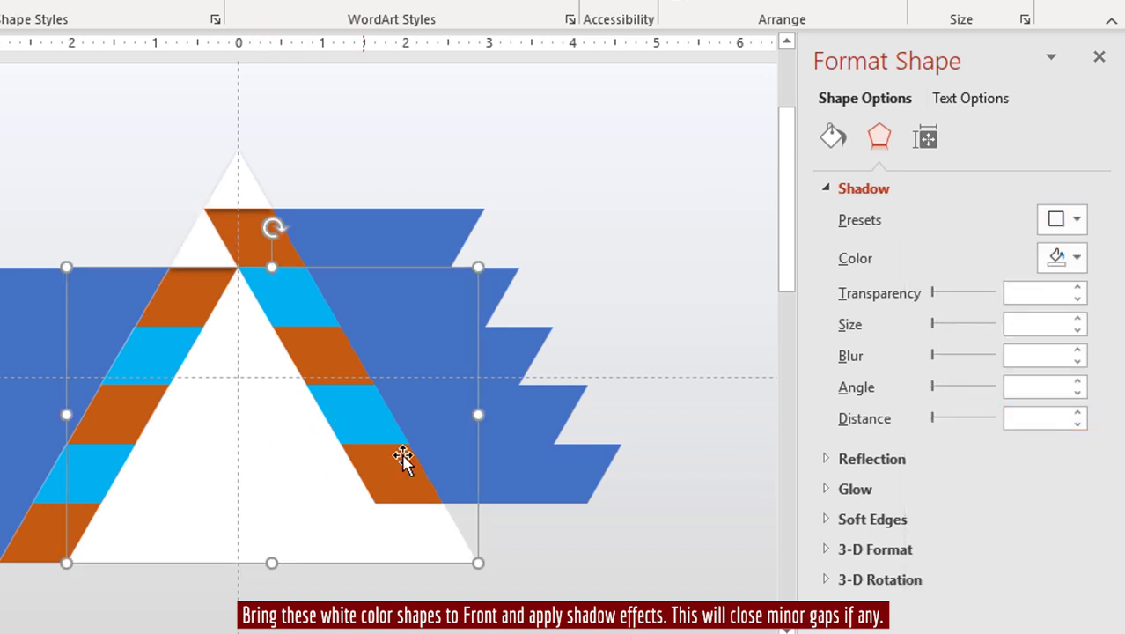
{"action": "left_click", "coordinate": [1060, 220]}
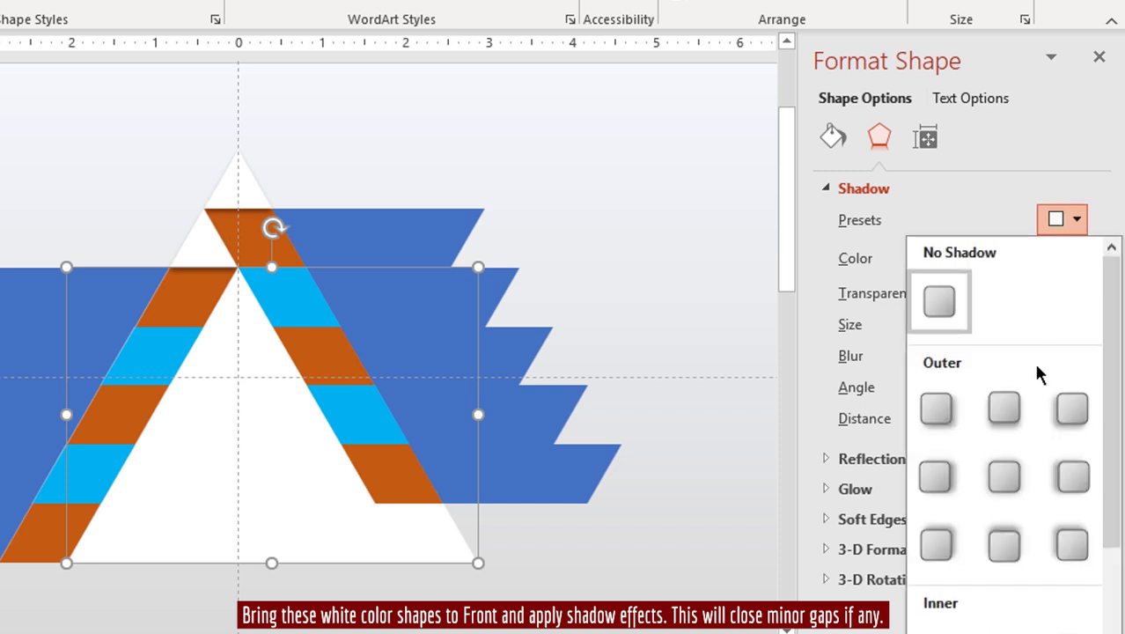
{"action": "left_click", "coordinate": [1008, 475]}
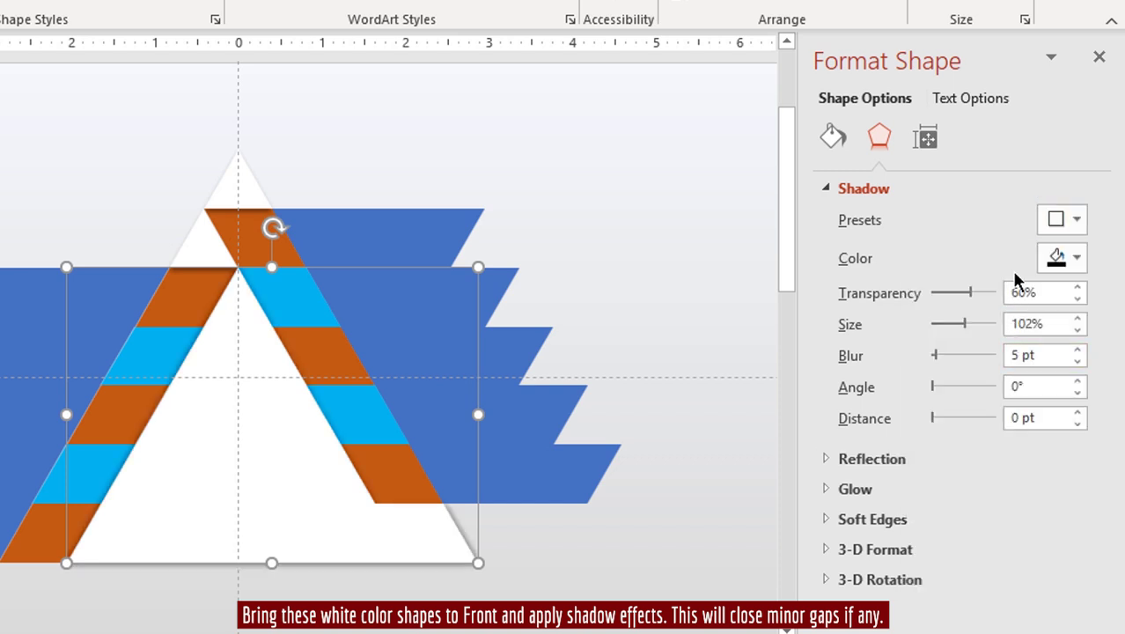
{"action": "left_click", "coordinate": [1098, 59]}
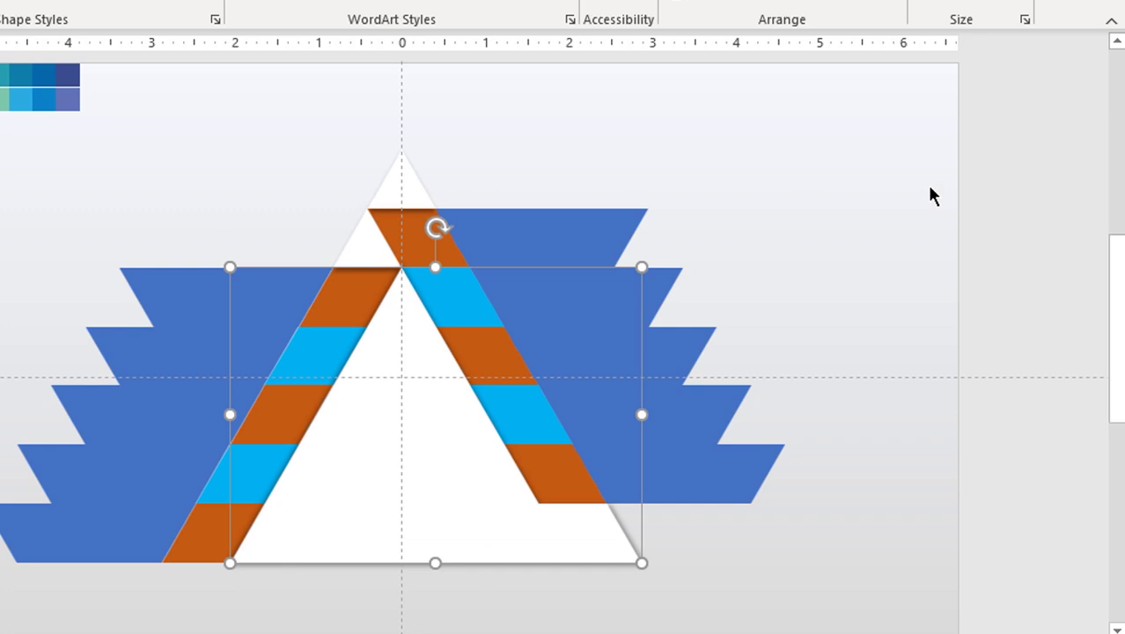
{"action": "left_click", "coordinate": [839, 188]}
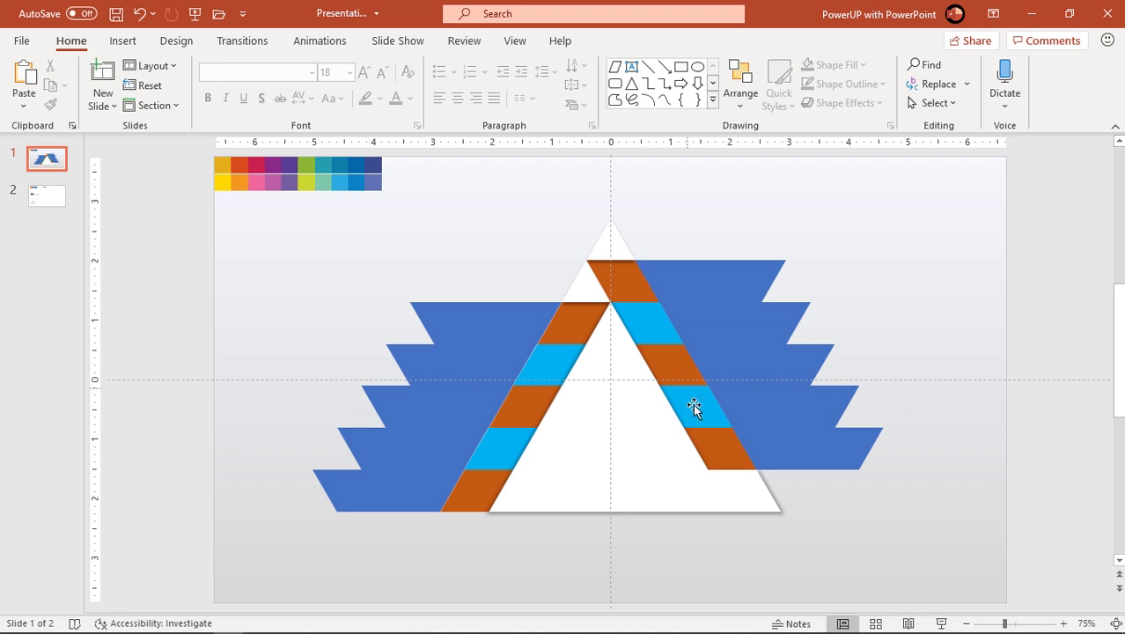
- Bring the two lower right orange stripes and their blue wing pieces to the front
{"action": "left_click", "coordinate": [717, 447]}
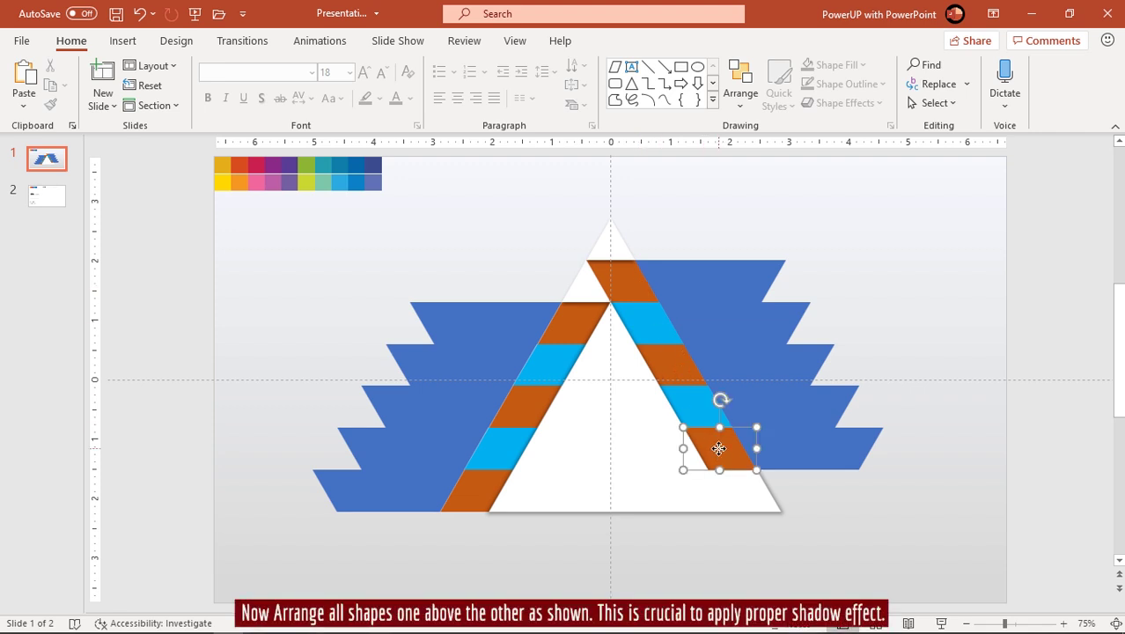
{"action": "left_click", "coordinate": [806, 454], "text": "shift"}
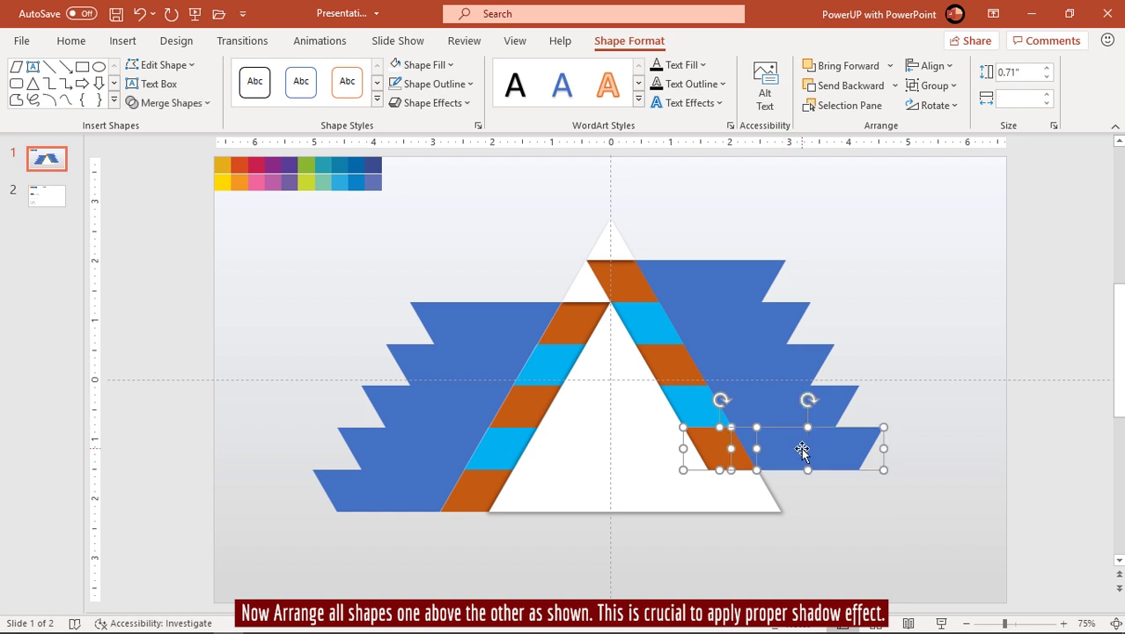
{"action": "right_click", "coordinate": [804, 451]}
{"action": "left_click", "coordinate": [845, 274]}
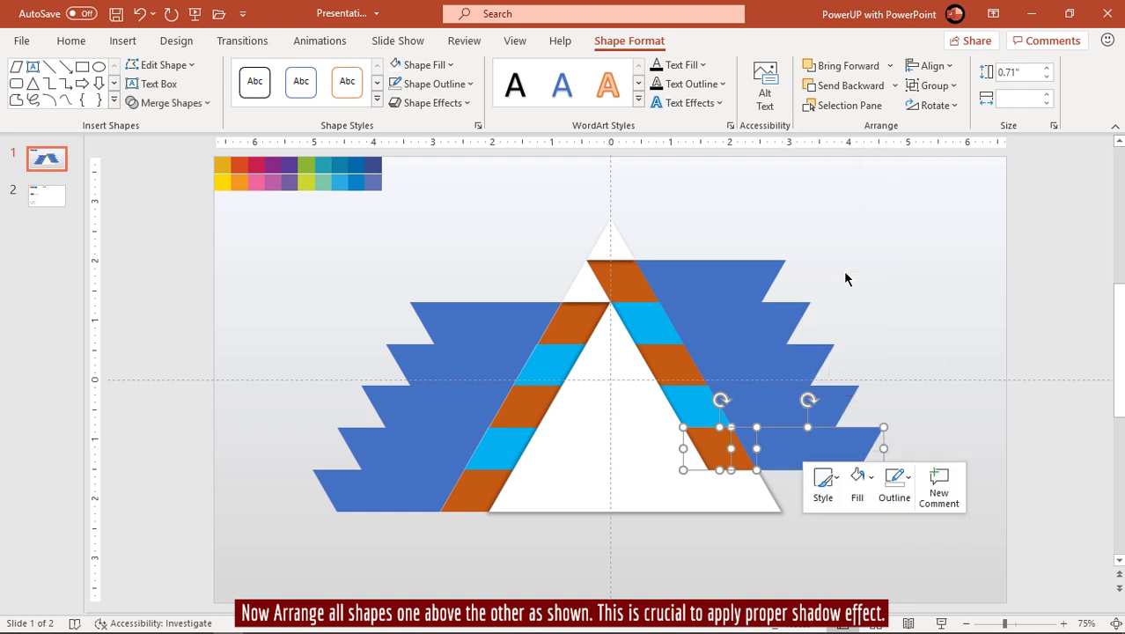
{"action": "left_click_drag", "start_coordinate": [797, 444], "coordinate": [773, 401]}
{"action": "right_click", "coordinate": [772, 402]}
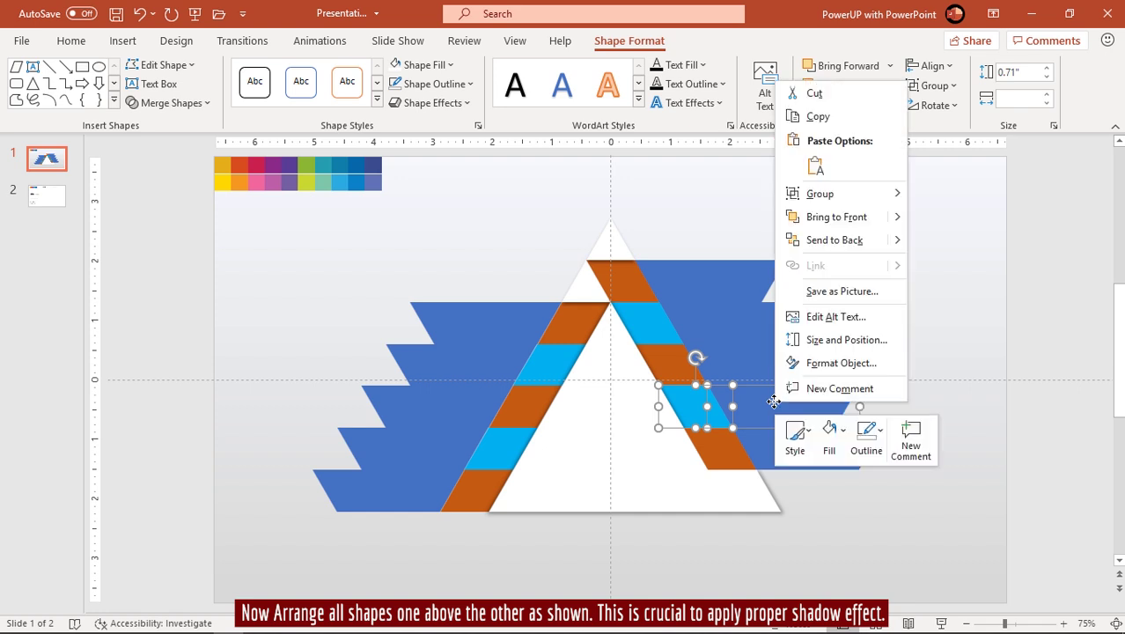
{"action": "left_click", "coordinate": [824, 218]}
{"action": "left_click", "coordinate": [686, 351]}
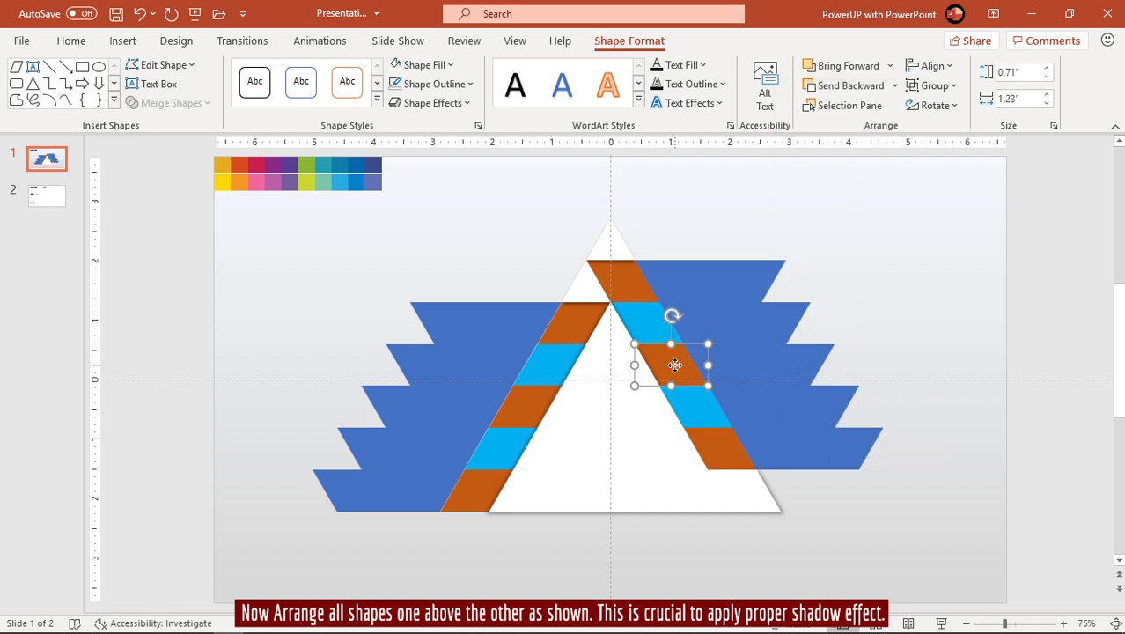
{"action": "left_click", "coordinate": [734, 363], "text": "shift"}
{"action": "right_click", "coordinate": [734, 364]}
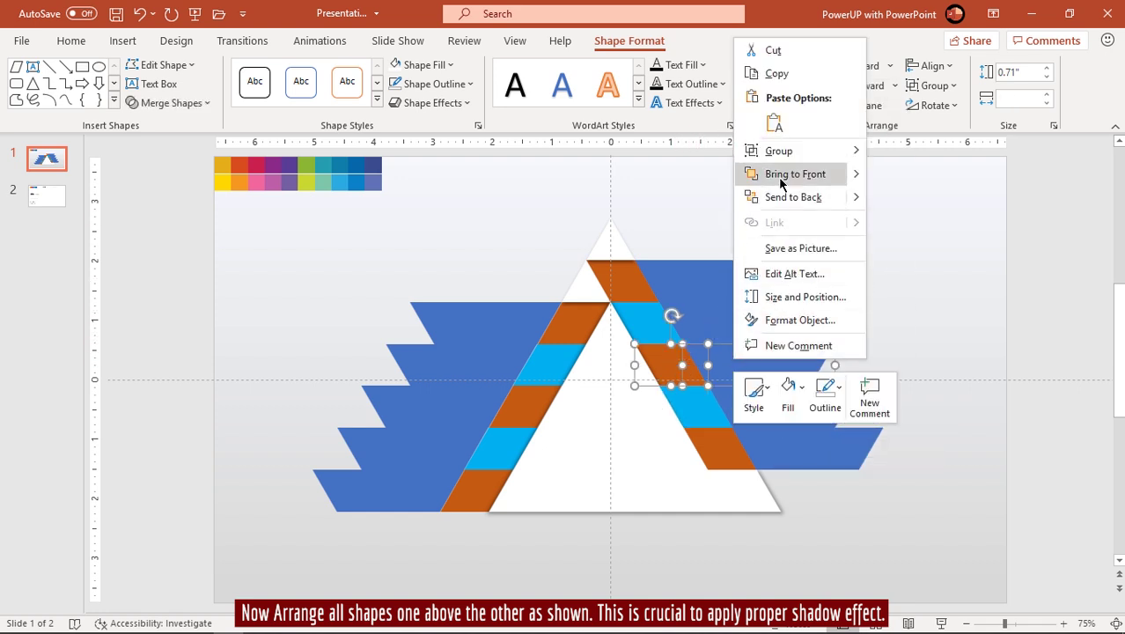
{"action": "left_click", "coordinate": [779, 174]}
- Bring the upper right cyan stripe and top orange stripe with their blue pieces forward
{"action": "left_click", "coordinate": [659, 315]}
{"action": "left_click", "coordinate": [711, 320], "text": "shift"}
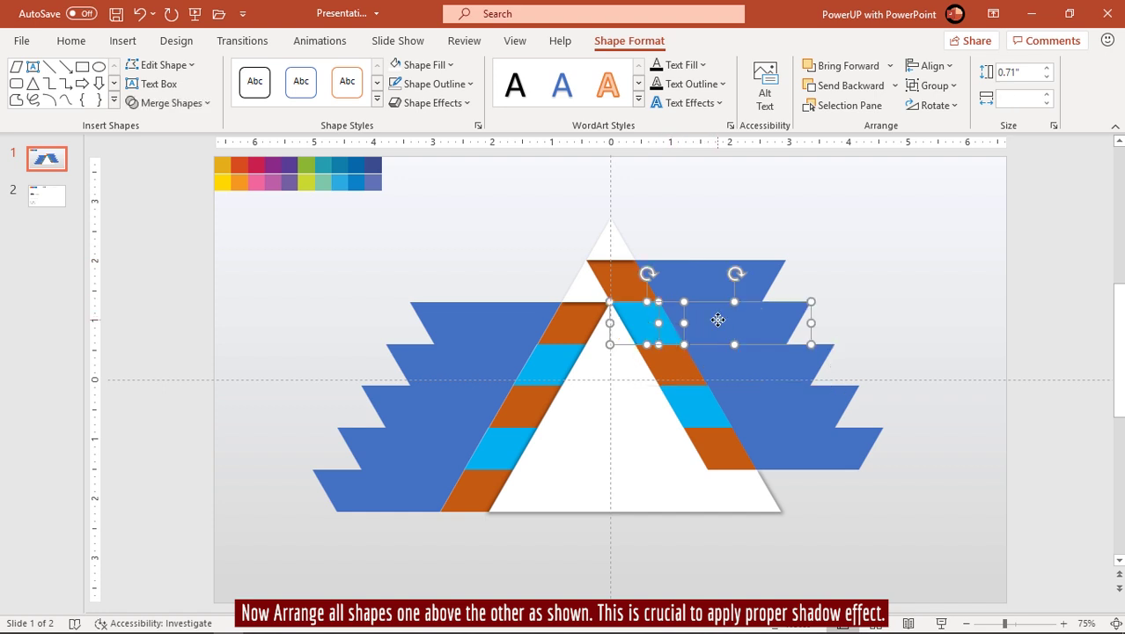
{"action": "right_click", "coordinate": [718, 310]}
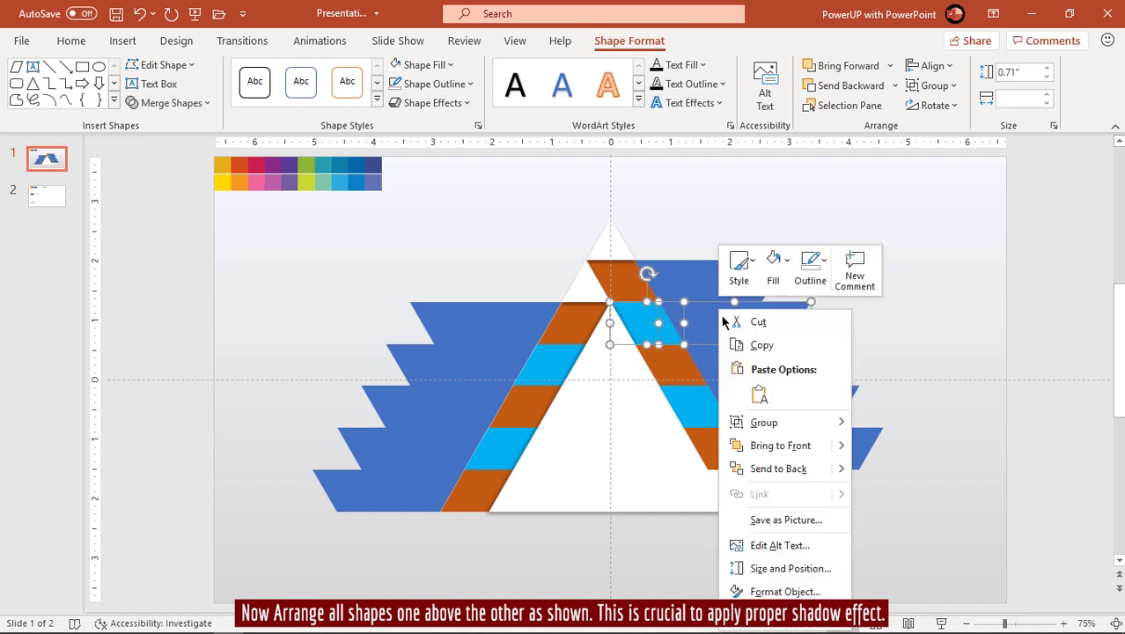
{"action": "left_click", "coordinate": [758, 446]}
{"action": "left_click", "coordinate": [624, 279]}
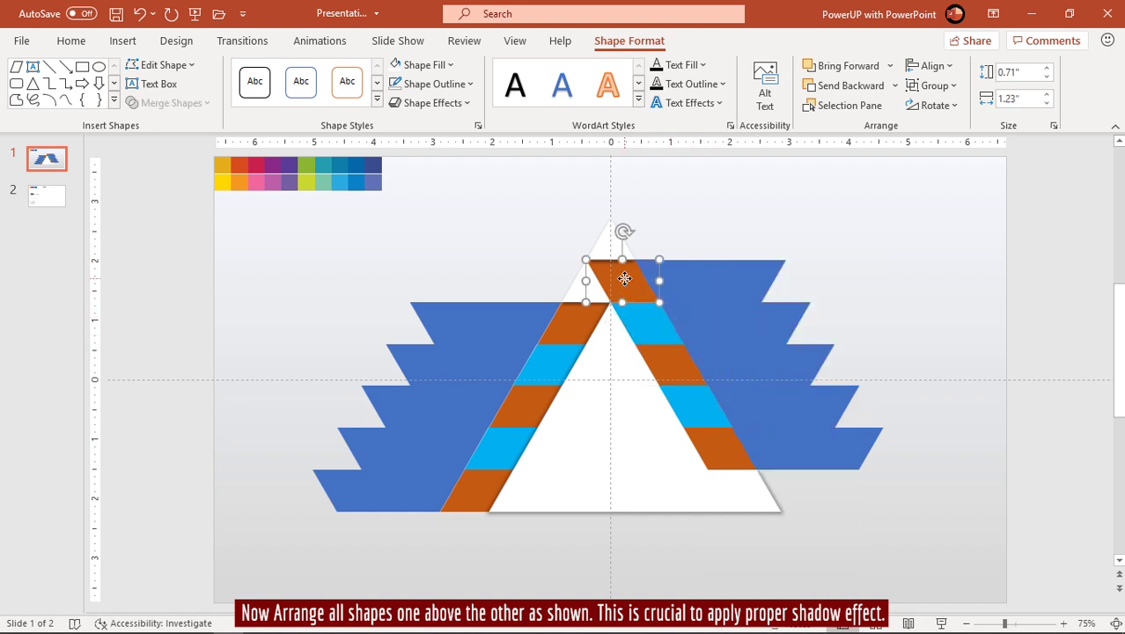
{"action": "left_click", "coordinate": [702, 281], "text": "shift"}
{"action": "right_click", "coordinate": [701, 282]}
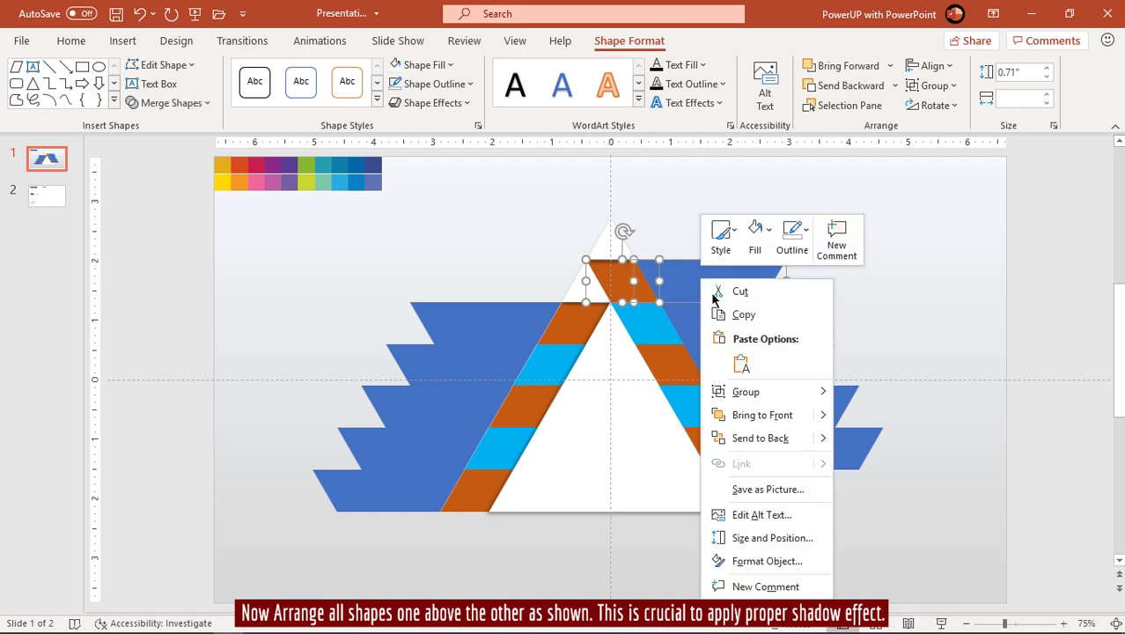
{"action": "left_click", "coordinate": [745, 417]}
- Bring the bottom-left orange and cyan stripes with their blue wing pieces to the front
{"action": "left_click", "coordinate": [469, 495]}
{"action": "left_click", "coordinate": [402, 491], "text": "shift"}
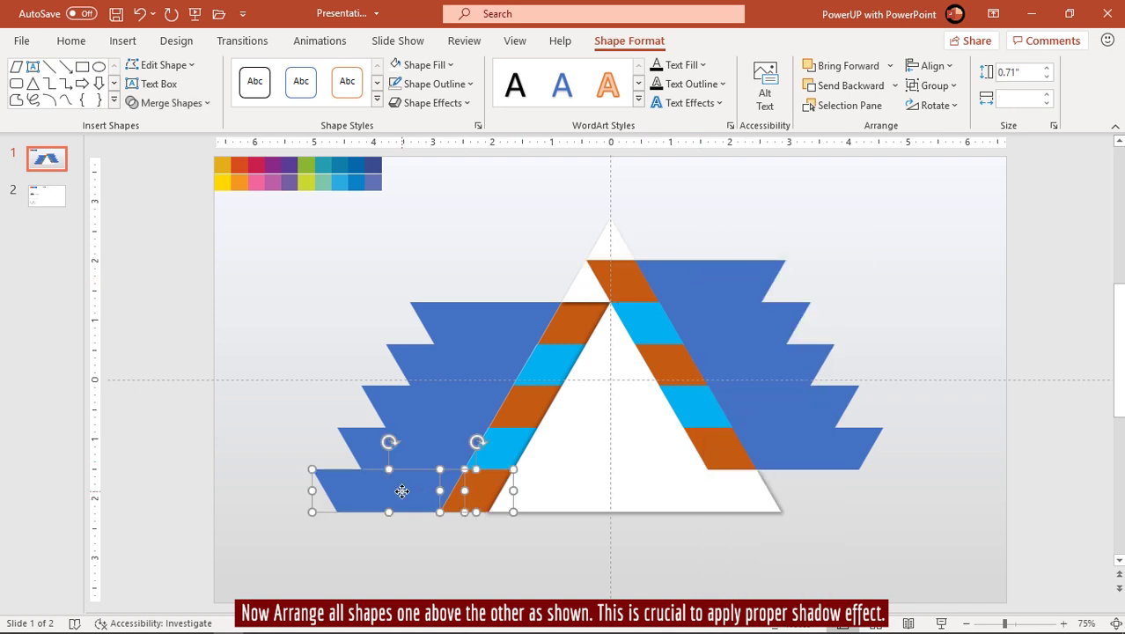
{"action": "right_click", "coordinate": [401, 491]}
{"action": "left_click", "coordinate": [457, 306]}
{"action": "left_click", "coordinate": [401, 445]}
{"action": "left_click", "coordinate": [503, 441], "text": "shift"}
{"action": "right_click", "coordinate": [503, 441]}
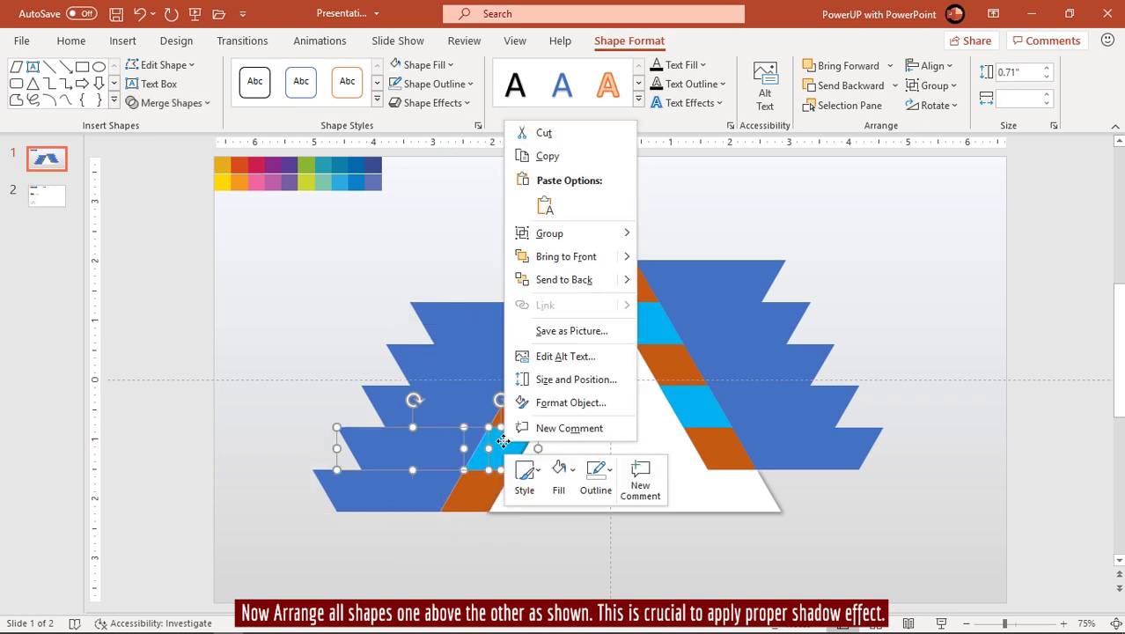
{"action": "left_click", "coordinate": [528, 256]}
- Bring the three upper-left stripes and their blue wing pieces to the front
{"action": "left_click", "coordinate": [458, 401]}
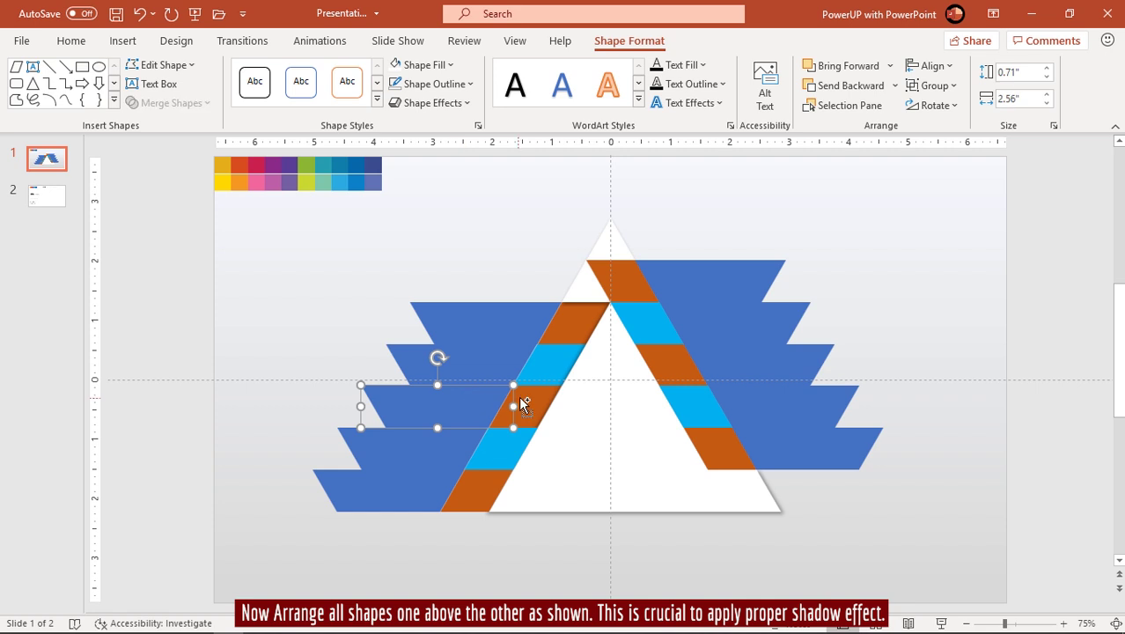
{"action": "left_click", "coordinate": [527, 397], "text": "shift"}
{"action": "right_click", "coordinate": [527, 397]}
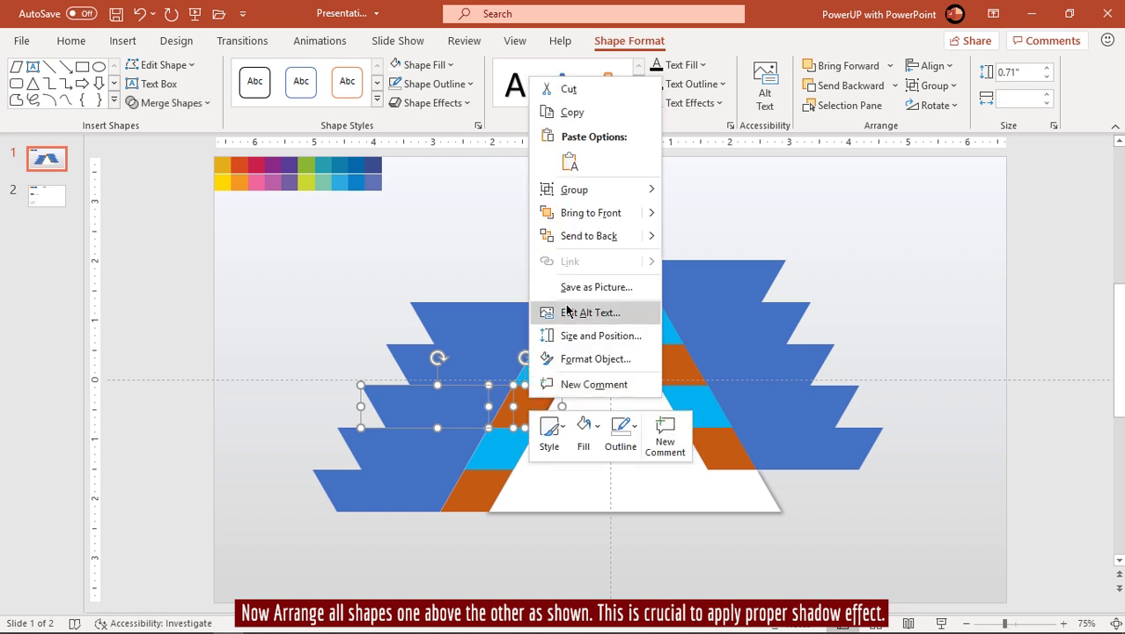
{"action": "left_click", "coordinate": [577, 216]}
{"action": "left_click", "coordinate": [485, 360]}
{"action": "left_click", "coordinate": [556, 360], "text": "shift"}
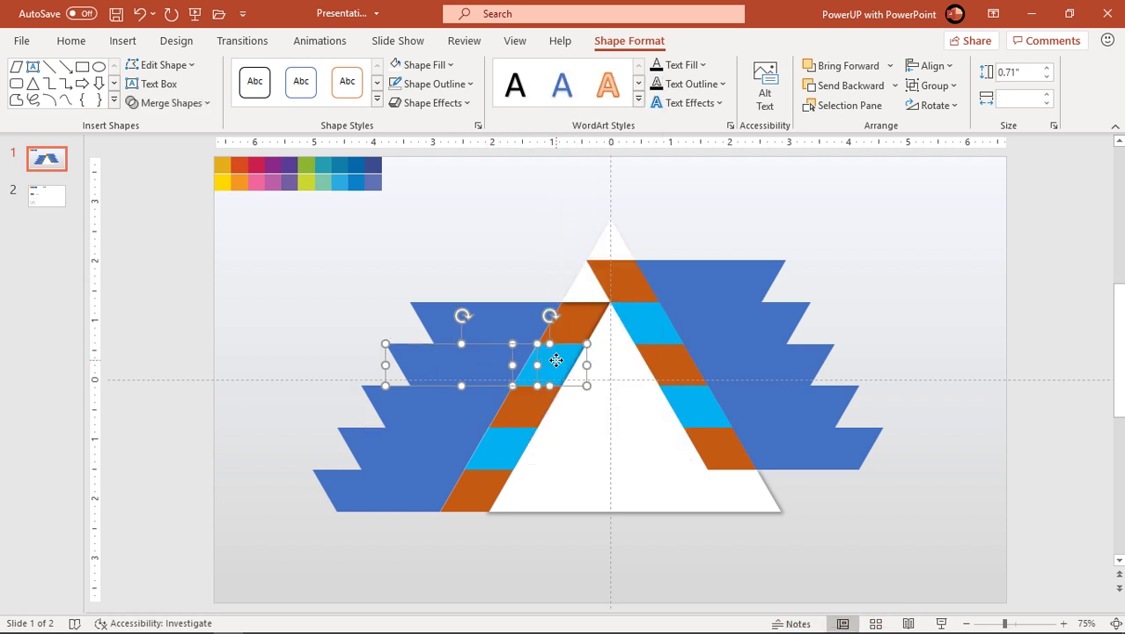
{"action": "right_click", "coordinate": [557, 360]}
{"action": "left_click", "coordinate": [607, 181]}
{"action": "left_click", "coordinate": [519, 310]}
{"action": "left_click", "coordinate": [575, 316], "text": "shift"}
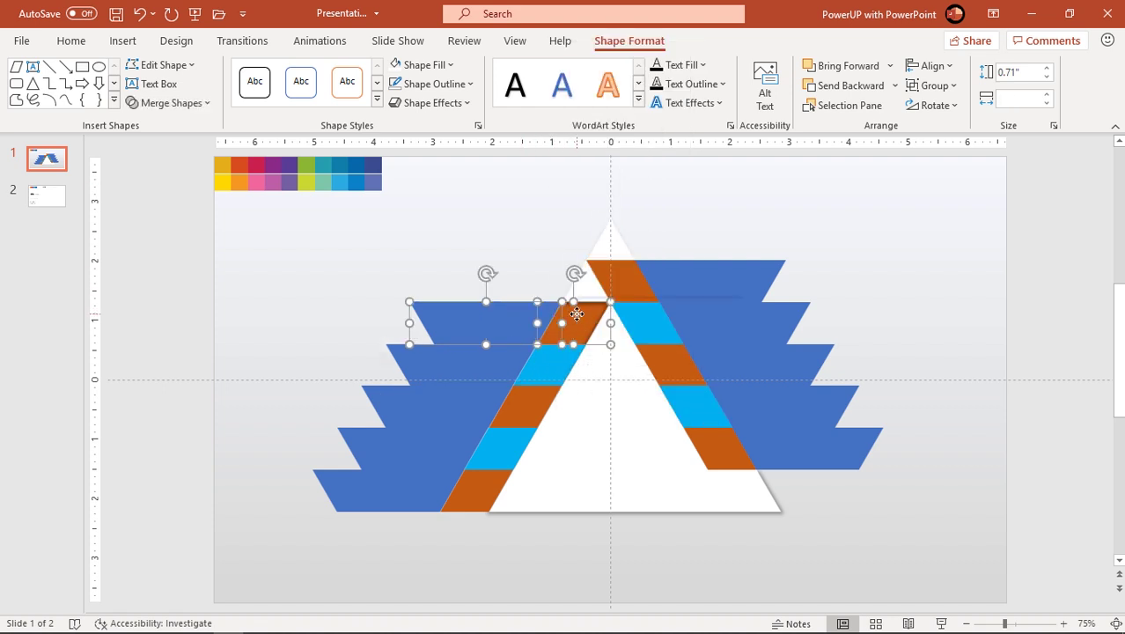
{"action": "right_click", "coordinate": [577, 314]}
{"action": "left_click", "coordinate": [624, 446]}
- Bring the large white triangle, small top piece and apex tip to the front
{"action": "left_click", "coordinate": [610, 448]}
{"action": "left_click", "coordinate": [589, 293], "text": "shift"}
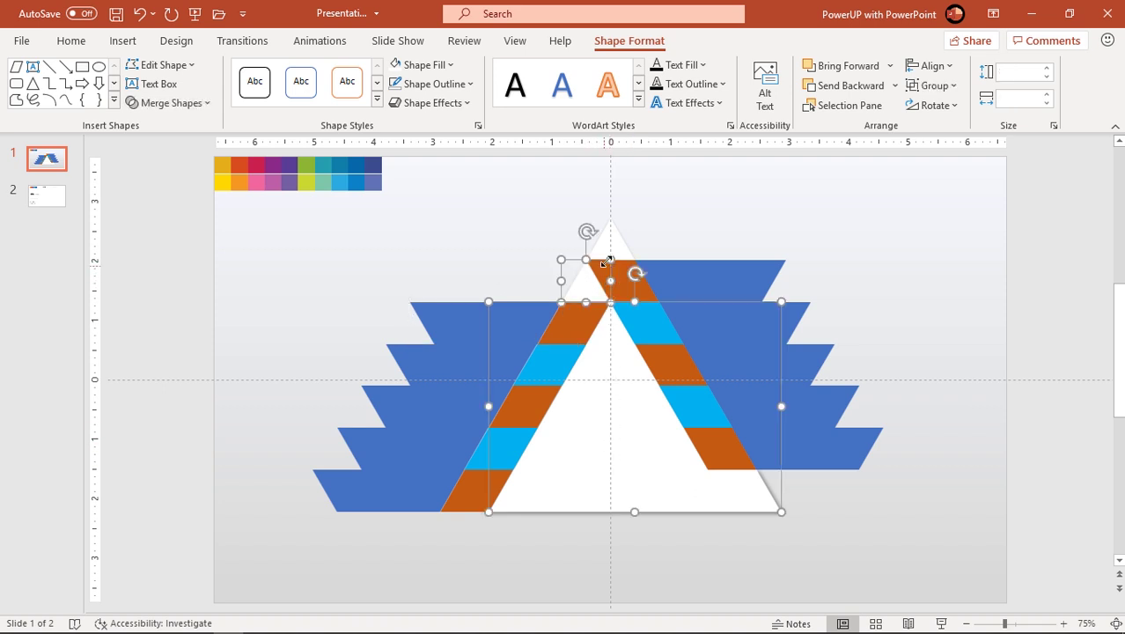
{"action": "left_click", "coordinate": [611, 241], "text": "shift"}
{"action": "right_click", "coordinate": [612, 244]}
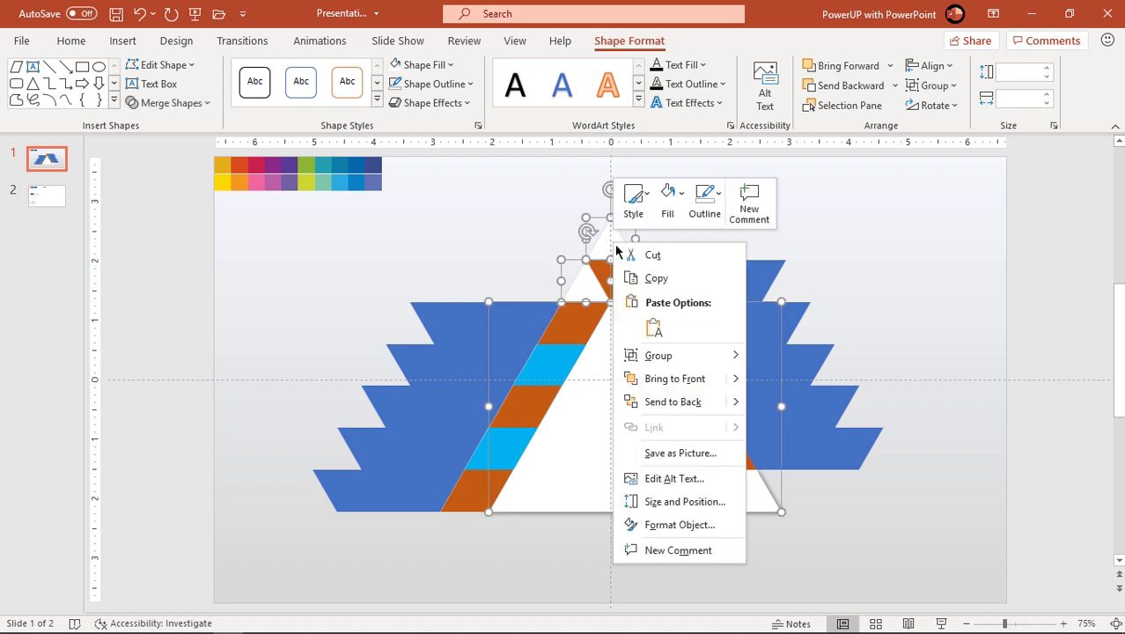
{"action": "left_click", "coordinate": [666, 380]}
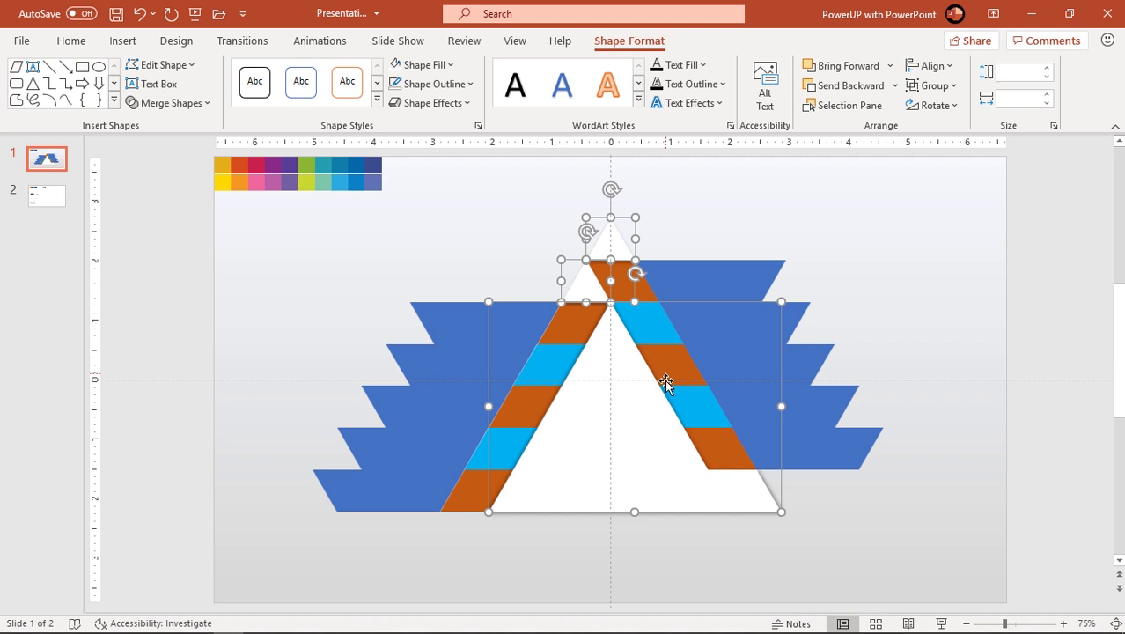
{"action": "left_click", "coordinate": [641, 541]}
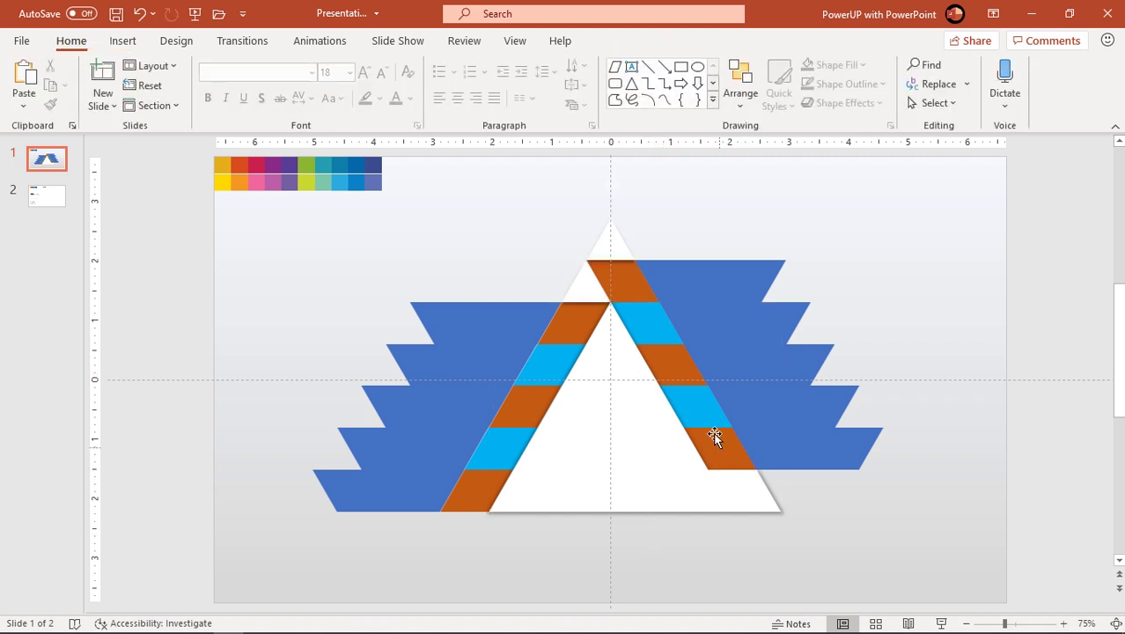
{"action": "left_click", "coordinate": [630, 285]}
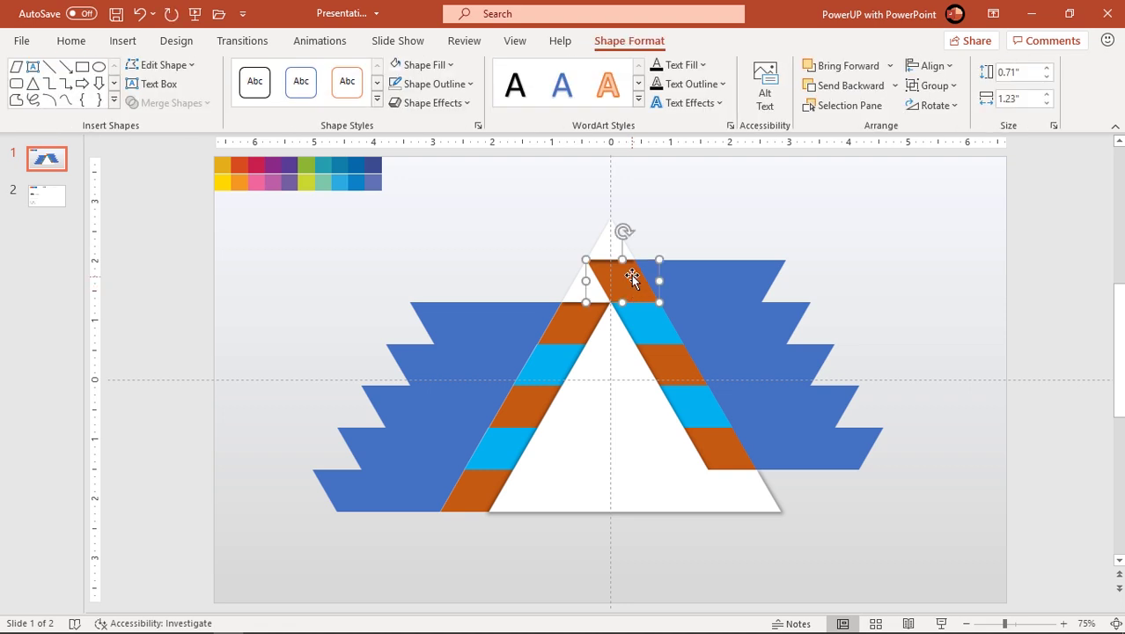
- Give the top orange stripe a bottom-right offset outer shadow
{"action": "right_click", "coordinate": [632, 287]}
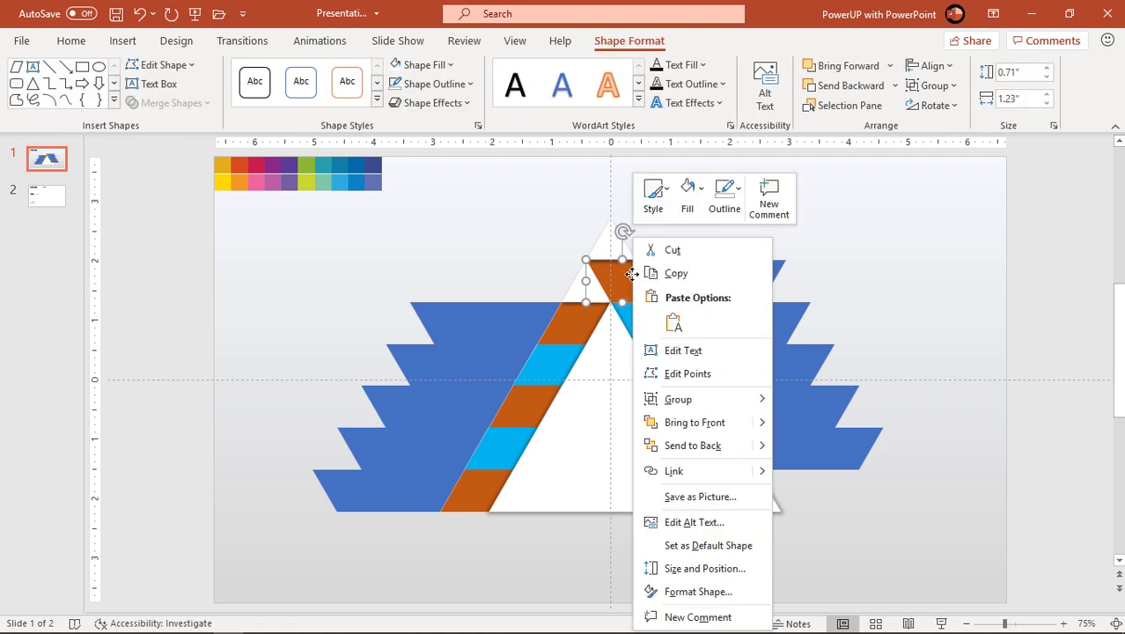
{"action": "left_click", "coordinate": [689, 593]}
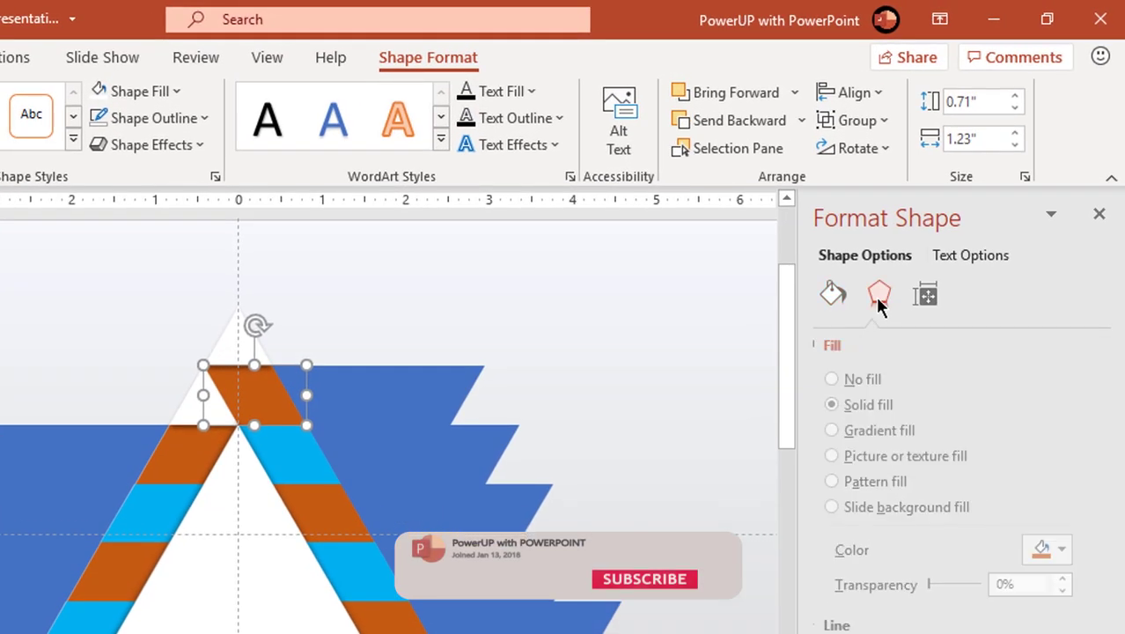
{"action": "left_click", "coordinate": [879, 298]}
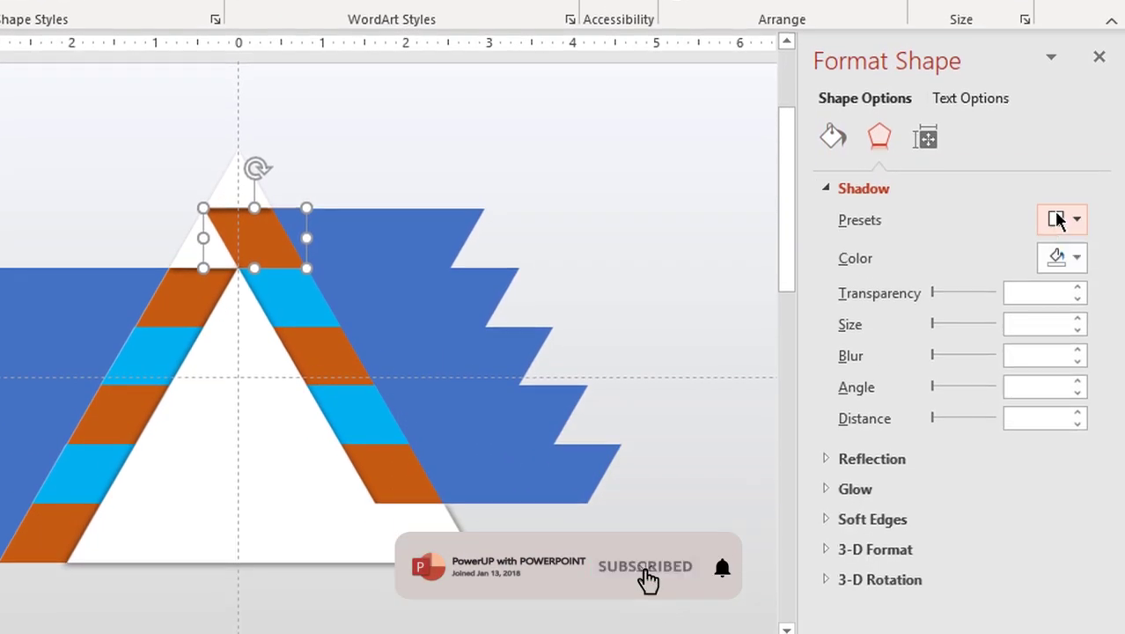
{"action": "left_click", "coordinate": [1055, 219]}
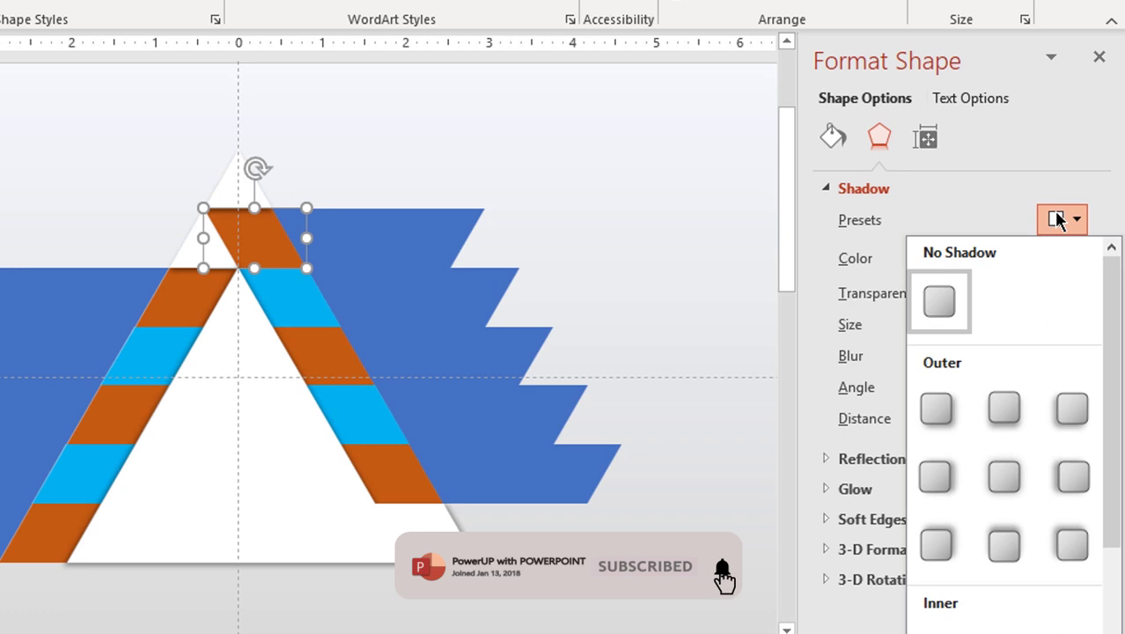
{"action": "left_click", "coordinate": [941, 463]}
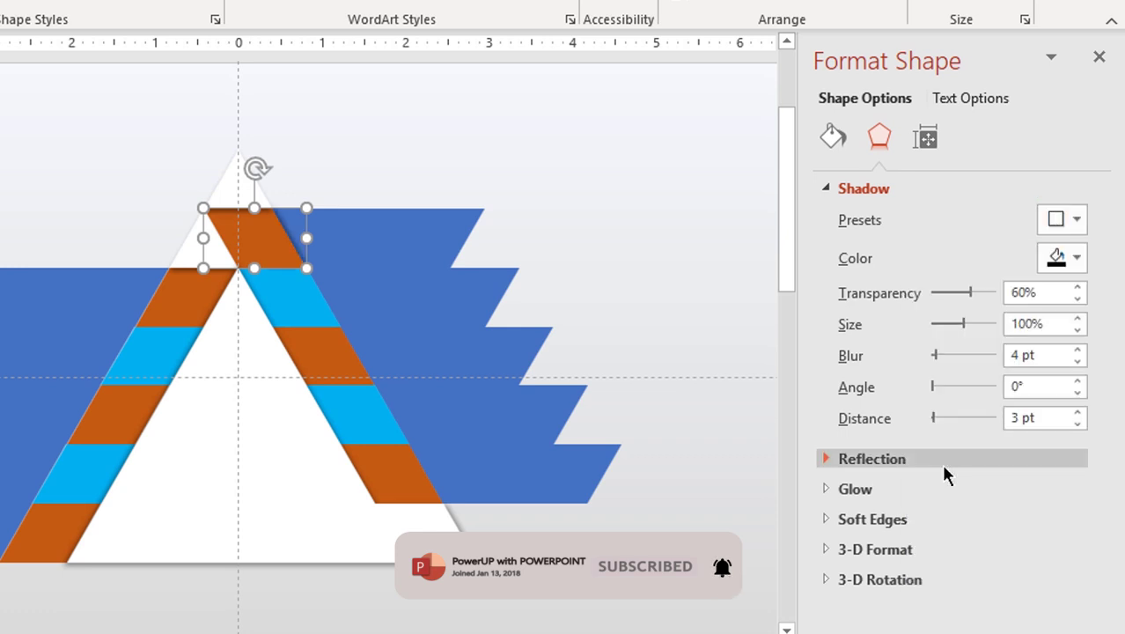
{"action": "left_click", "coordinate": [1074, 219]}
{"action": "left_click", "coordinate": [947, 410]}
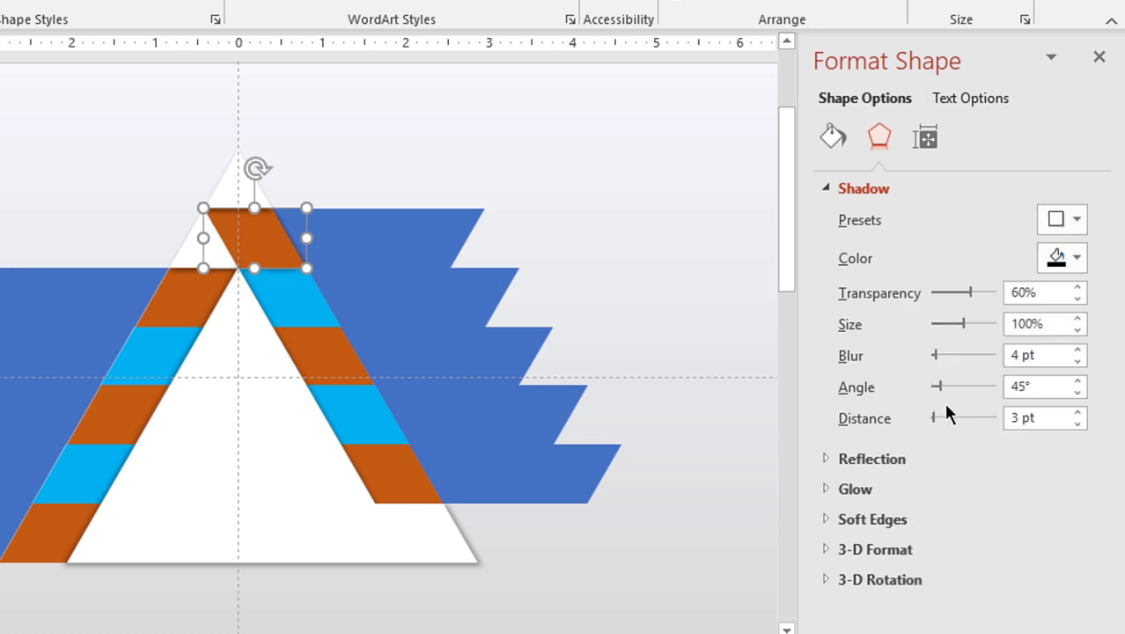
- Apply the same bottom-right offset shadow to the four right-side stripes
{"action": "left_click", "coordinate": [301, 314]}
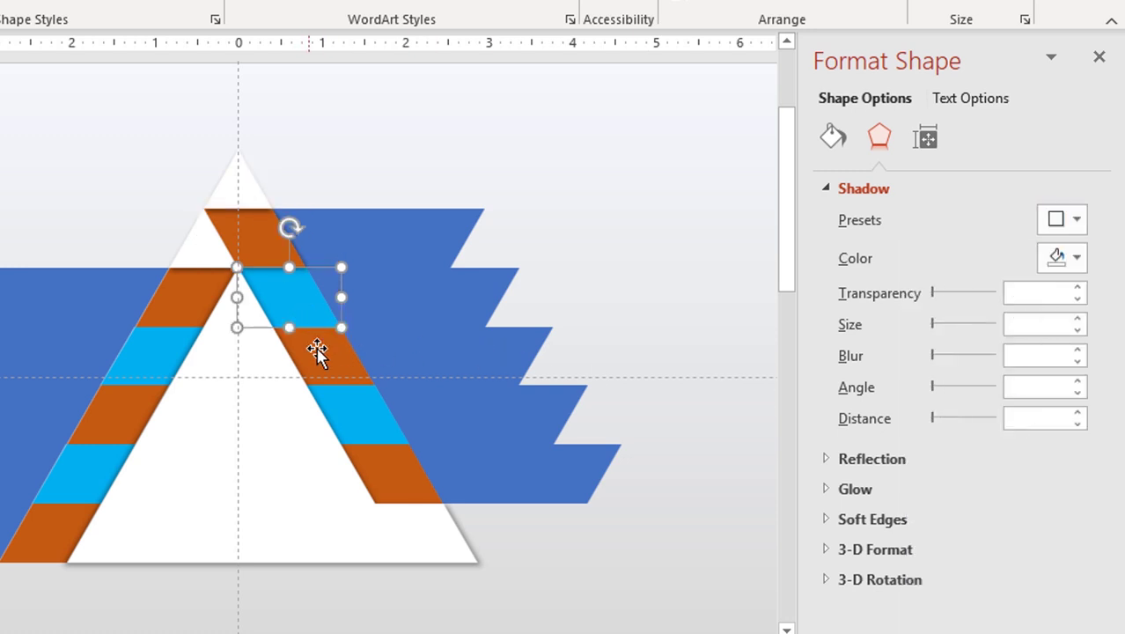
{"action": "left_click", "coordinate": [322, 366], "text": "shift"}
{"action": "left_click", "coordinate": [352, 414], "text": "shift"}
{"action": "left_click", "coordinate": [381, 456], "text": "shift"}
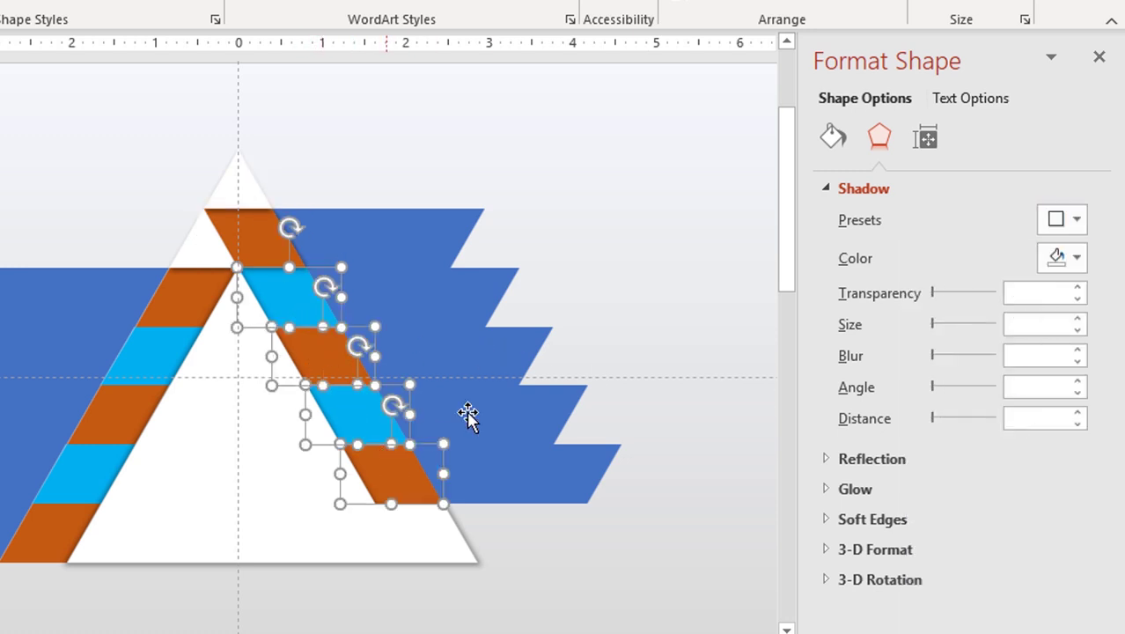
{"action": "left_click", "coordinate": [1061, 218]}
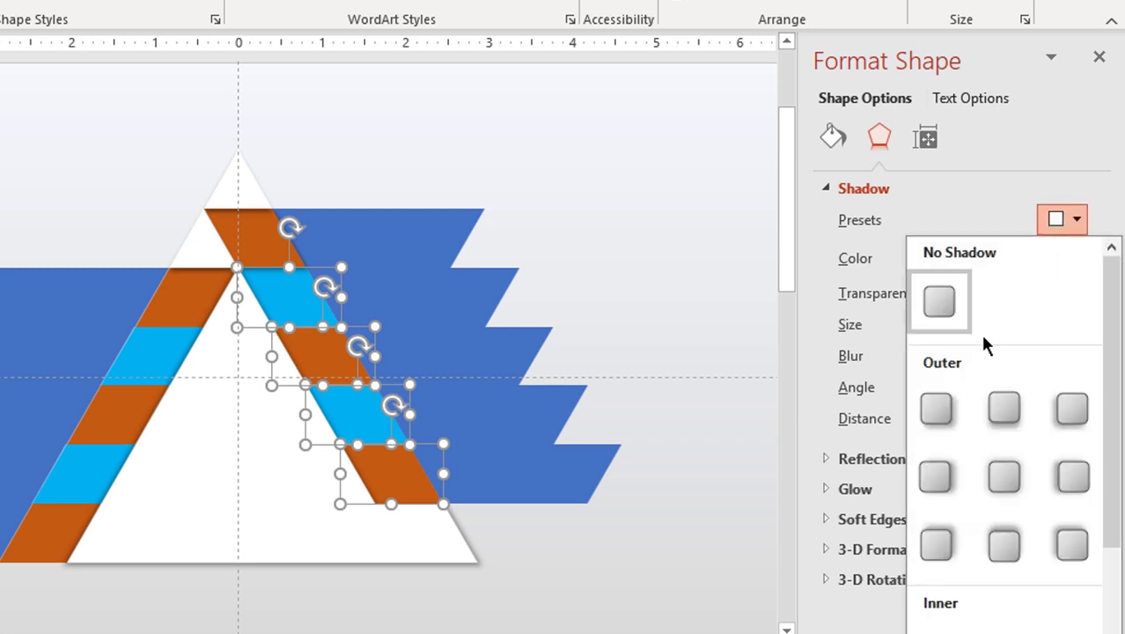
{"action": "left_click", "coordinate": [938, 403]}
{"action": "left_click", "coordinate": [595, 572]}
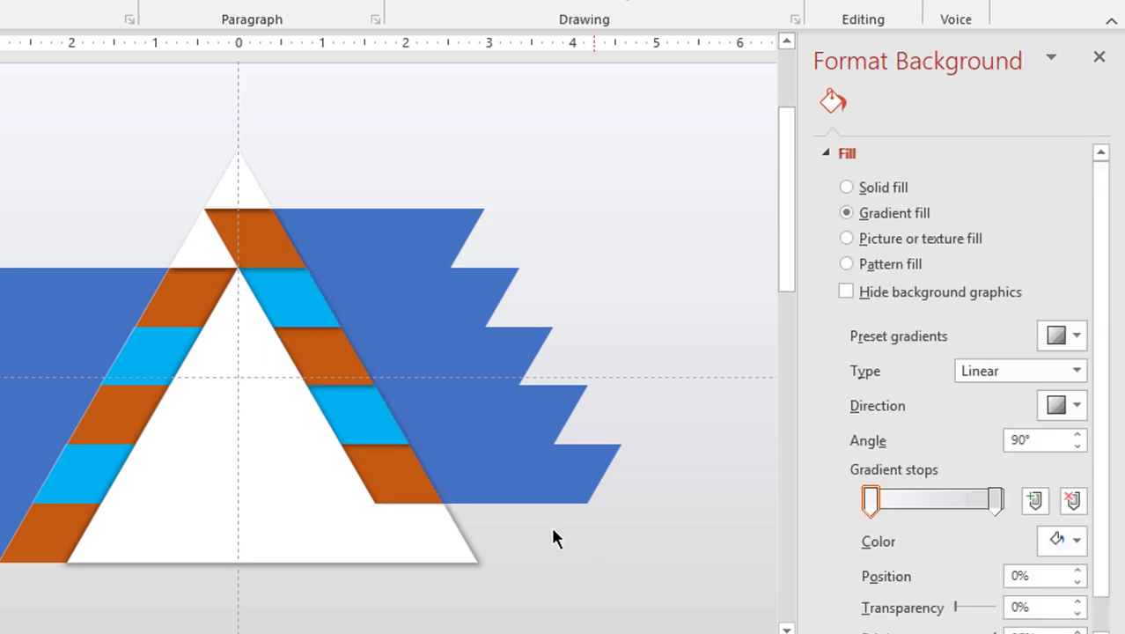
- Add the bottom-right outer shadow to the five left stripes and close the Format Shape pane
{"action": "left_click", "coordinate": [181, 314]}
{"action": "left_click", "coordinate": [180, 332], "text": "shift"}
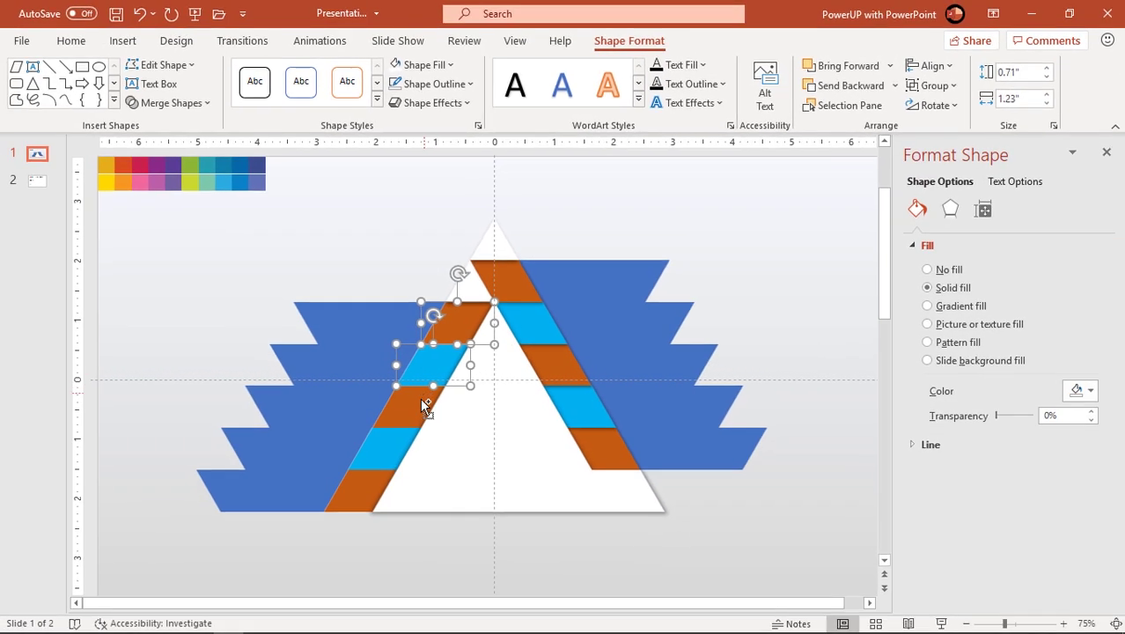
{"action": "left_click", "coordinate": [411, 410], "text": "shift"}
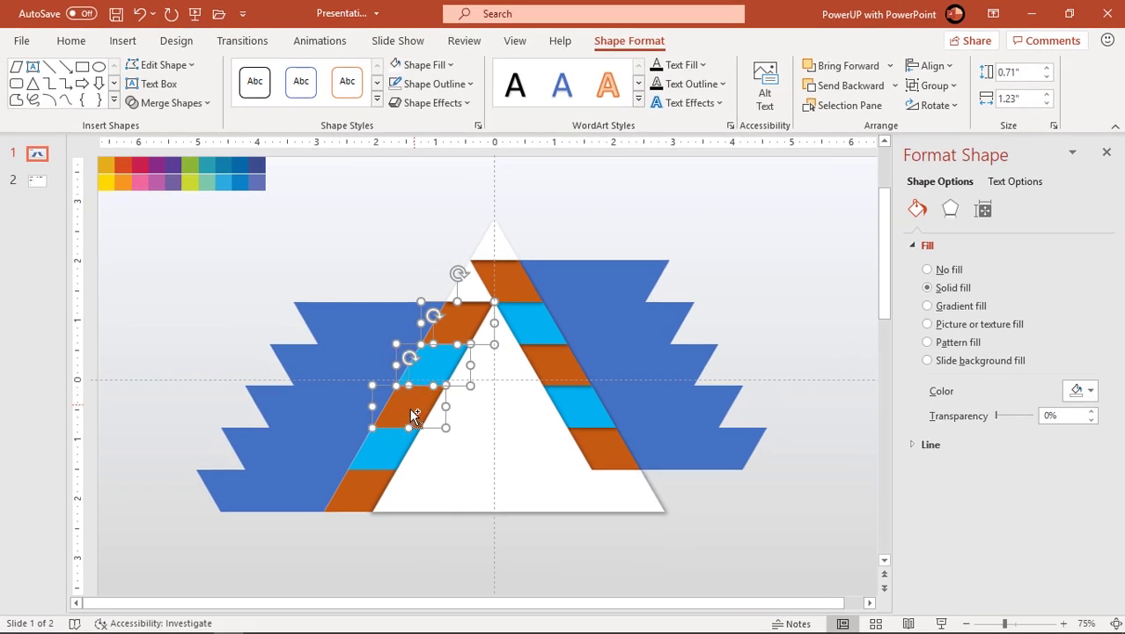
{"action": "left_click", "coordinate": [392, 449], "text": "shift"}
{"action": "left_click", "coordinate": [356, 485], "text": "shift"}
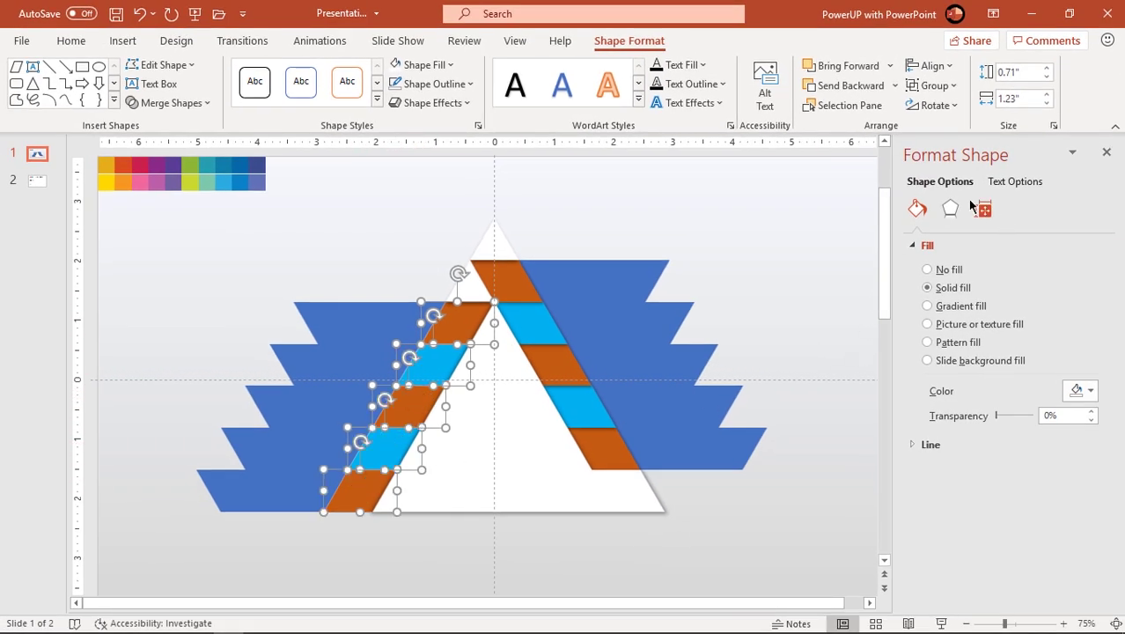
{"action": "left_click", "coordinate": [950, 209]}
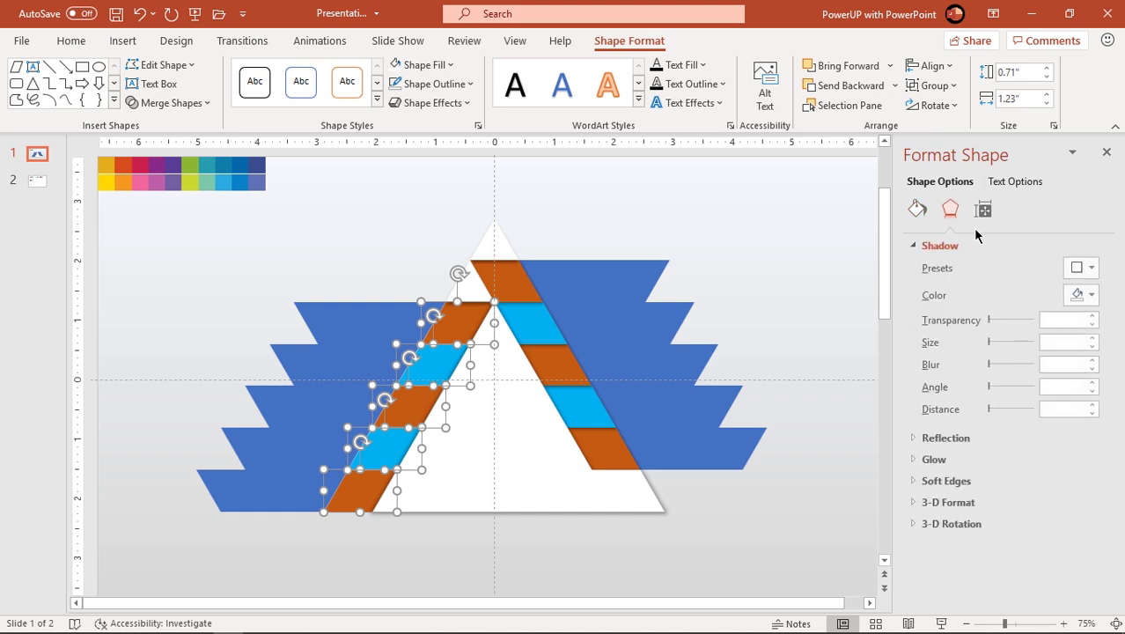
{"action": "left_click", "coordinate": [1081, 267]}
{"action": "left_click", "coordinate": [1087, 402]}
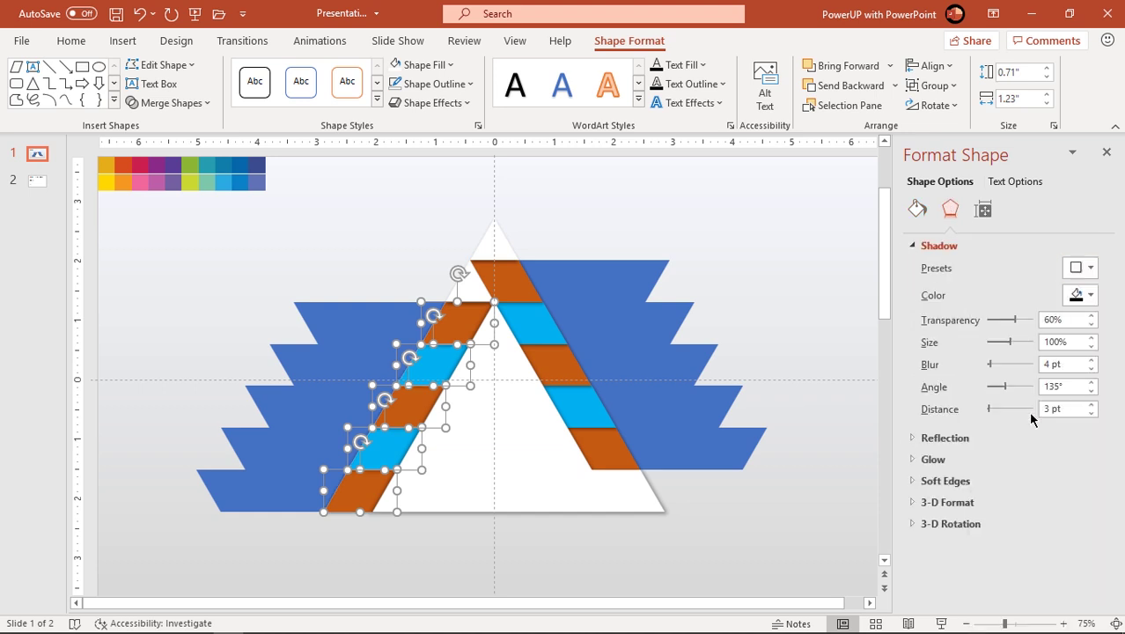
{"action": "left_click", "coordinate": [758, 500]}
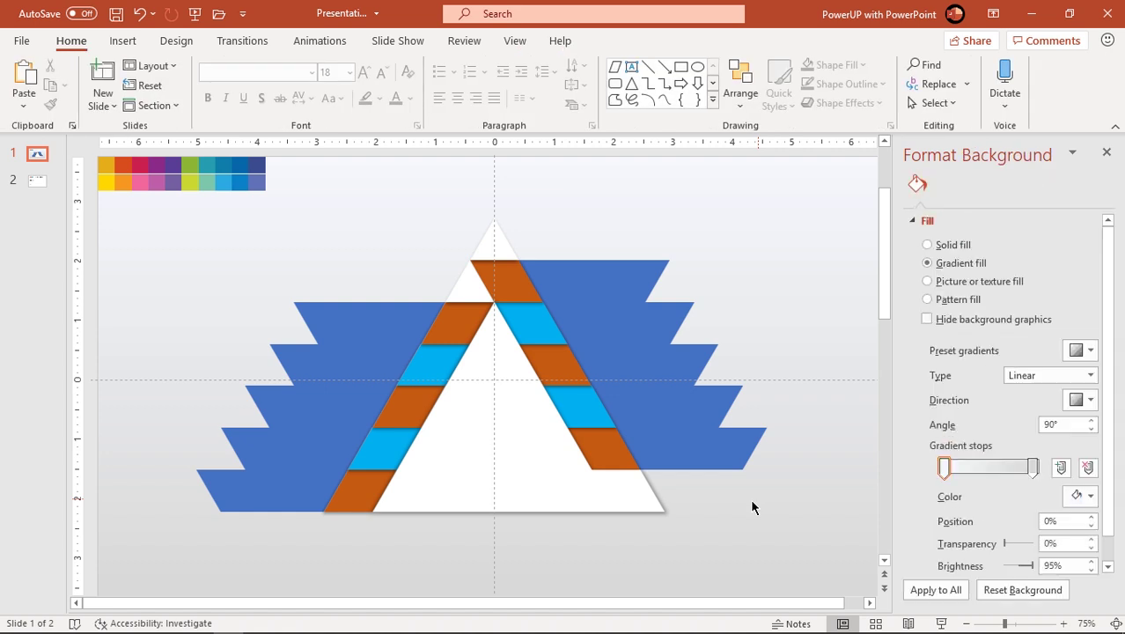
{"action": "left_click", "coordinate": [1107, 154]}
{"action": "left_click", "coordinate": [634, 281]}
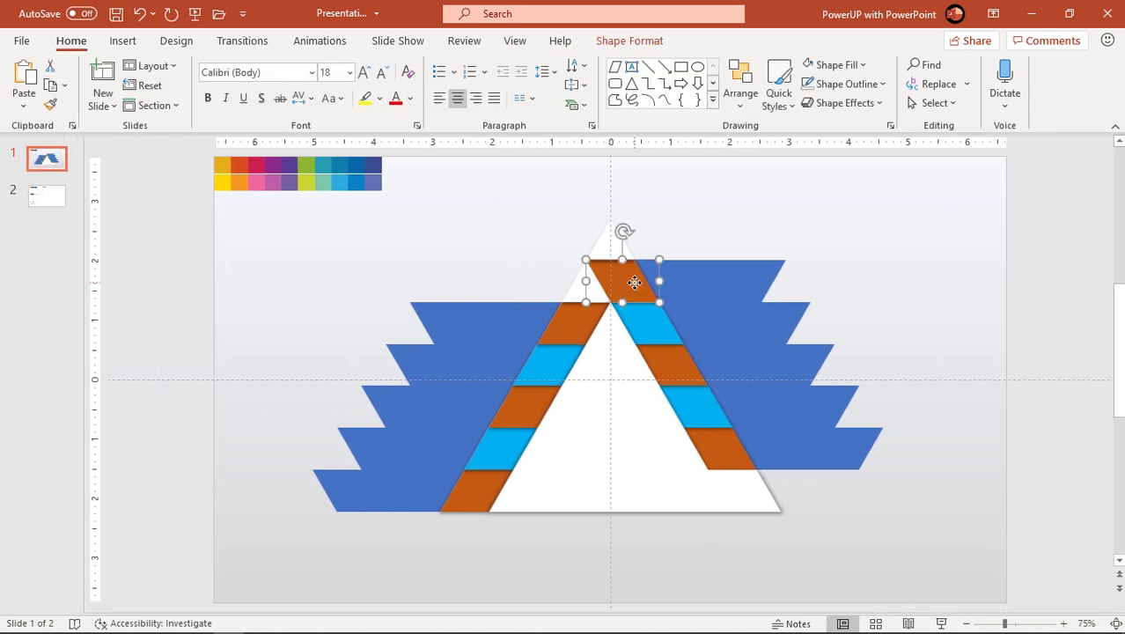
- Switch the top-left stripe to a gradient fill with a gold end stop sampled from the slide
{"action": "scroll", "coordinate": [633, 281], "scroll_direction": "up", "scroll_amount": 2}
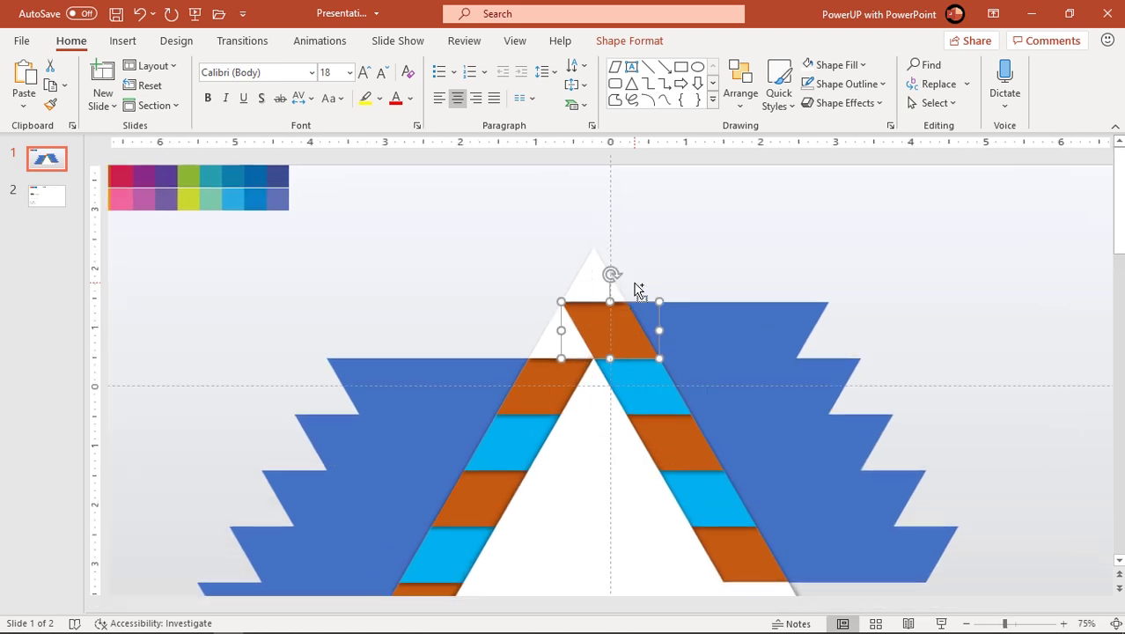
{"action": "scroll", "coordinate": [640, 289], "scroll_direction": "down", "scroll_amount": 2}
{"action": "left_click", "coordinate": [571, 332]}
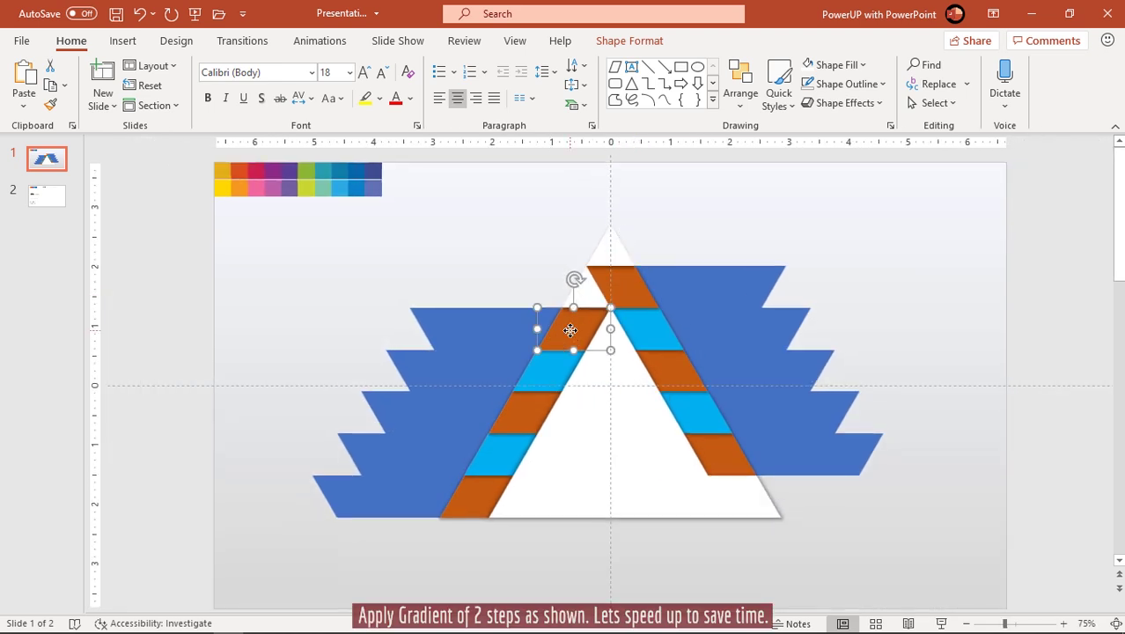
{"action": "scroll", "coordinate": [570, 330], "scroll_direction": "up", "scroll_amount": 3}
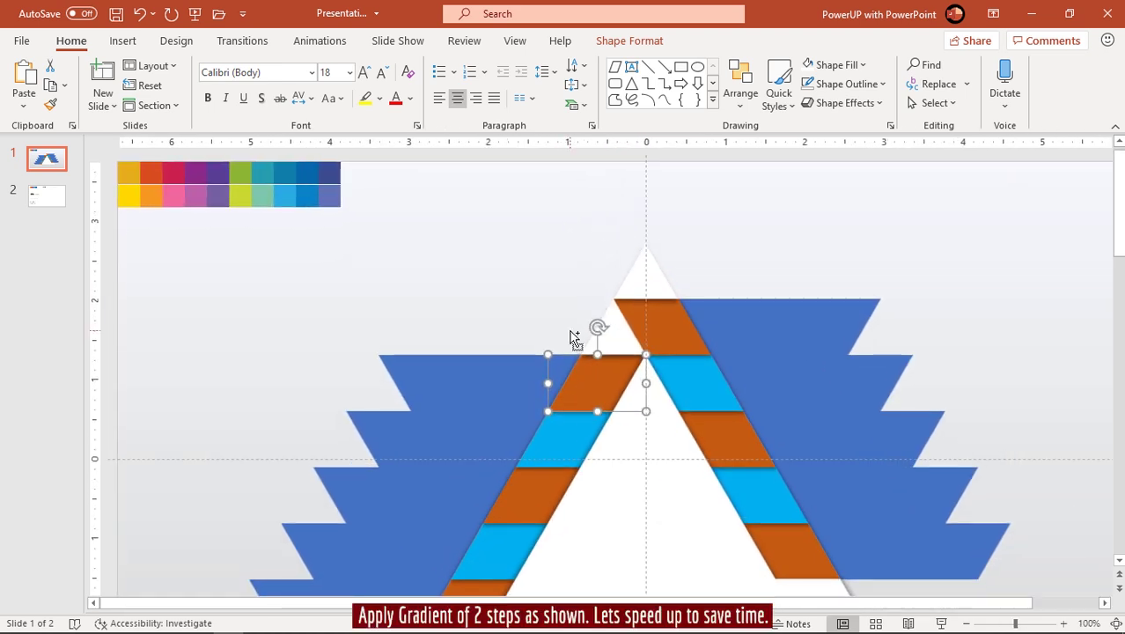
{"action": "right_click", "coordinate": [592, 388]}
{"action": "left_click", "coordinate": [641, 596]}
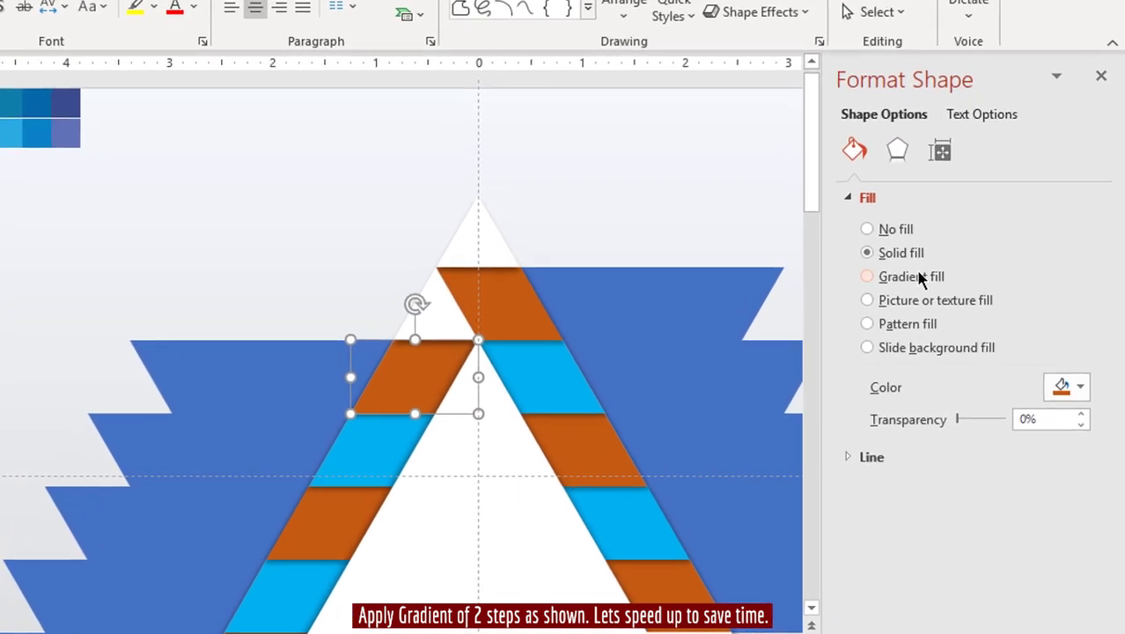
{"action": "left_click", "coordinate": [915, 279]}
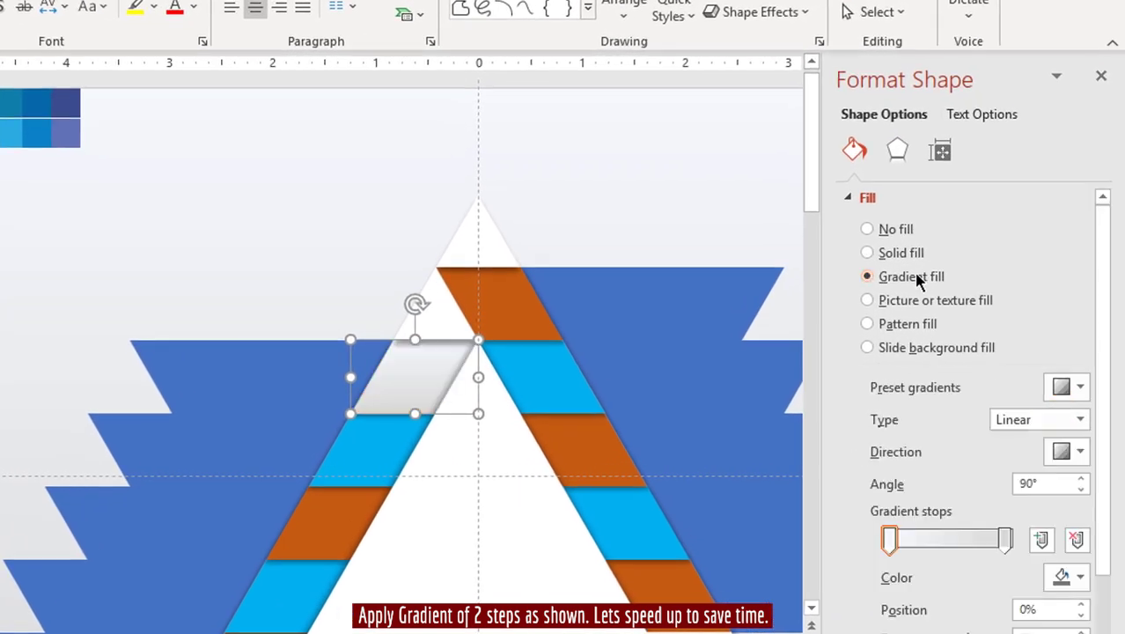
{"action": "left_click", "coordinate": [1004, 539]}
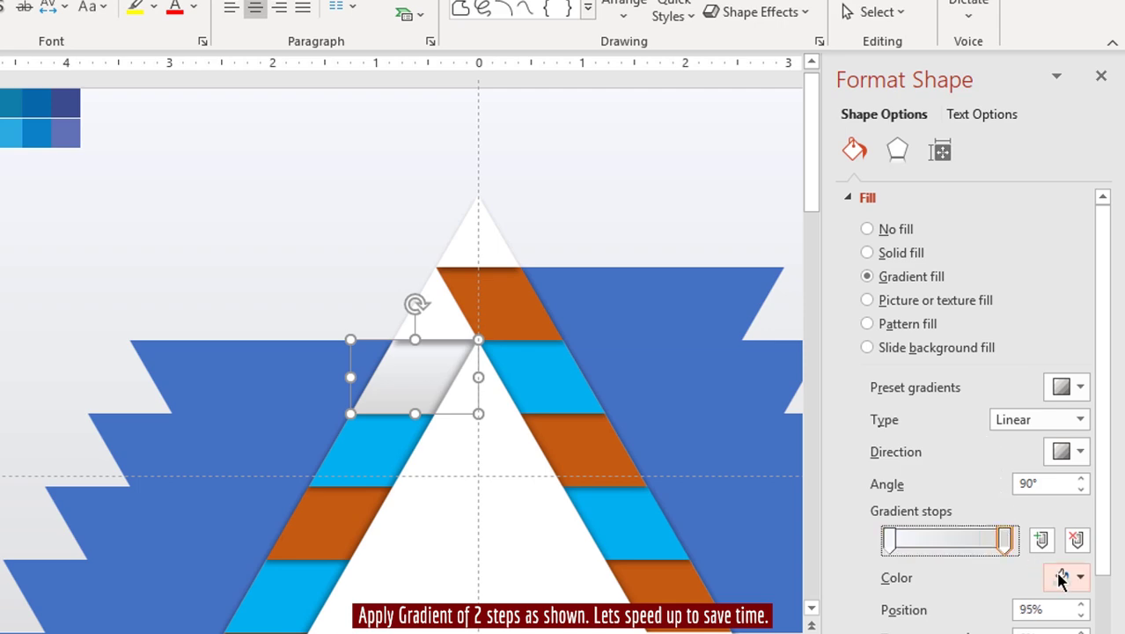
{"action": "left_click", "coordinate": [1067, 577]}
{"action": "left_click", "coordinate": [977, 557]}
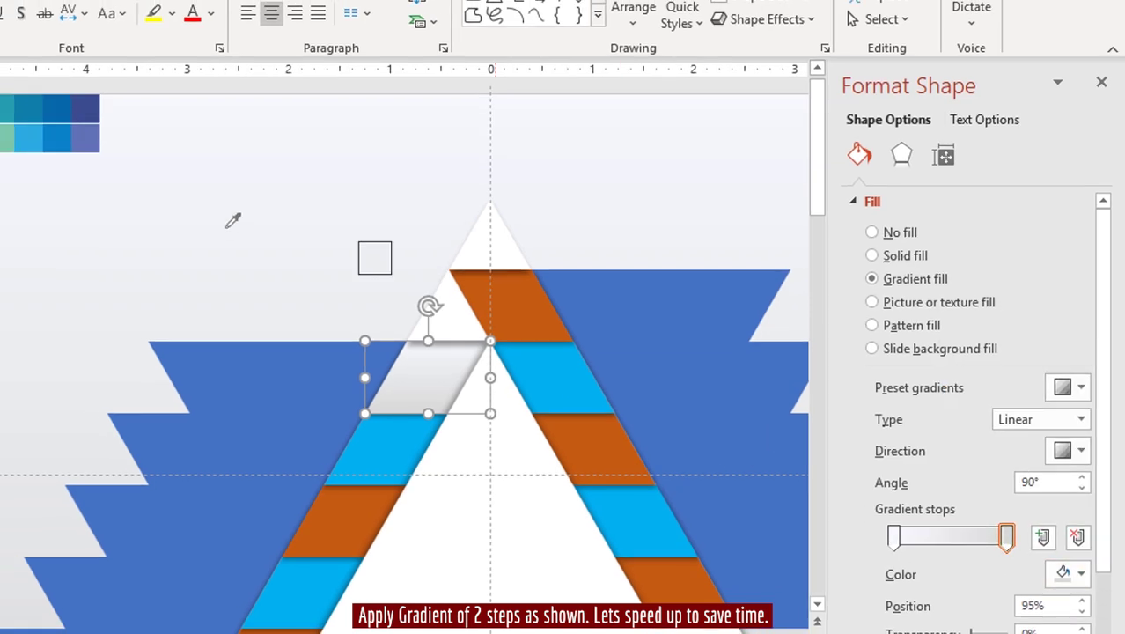
{"action": "left_click", "coordinate": [110, 173]}
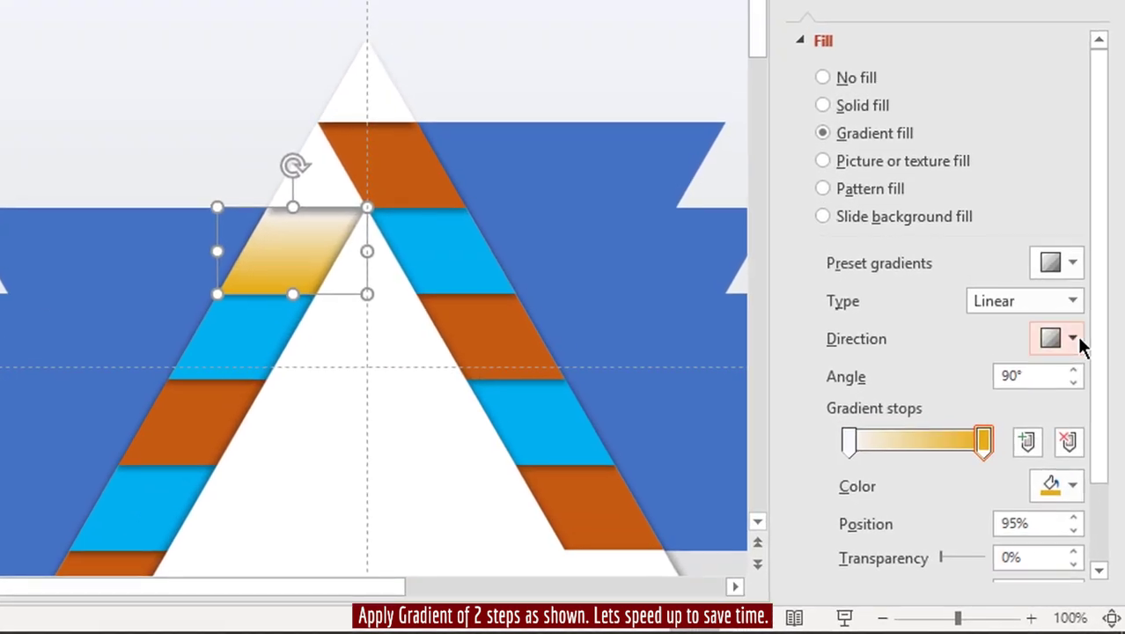
- Set the stripe's gradient to a diagonal 250° angle with a bright yellow start stop
{"action": "left_click", "coordinate": [1075, 371]}
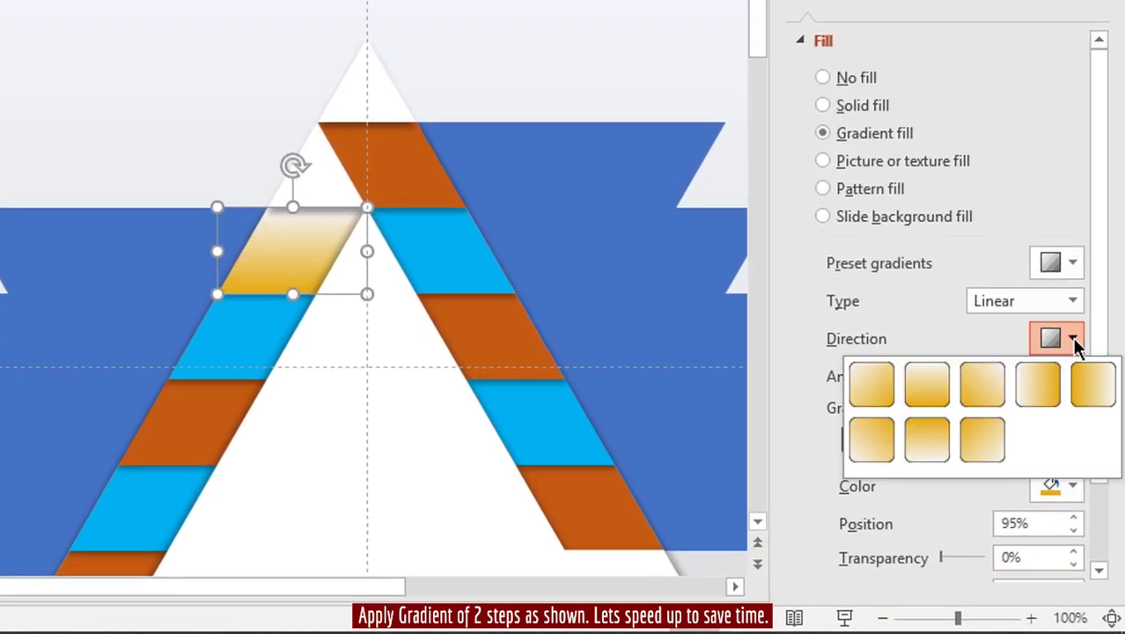
{"action": "left_click", "coordinate": [871, 438]}
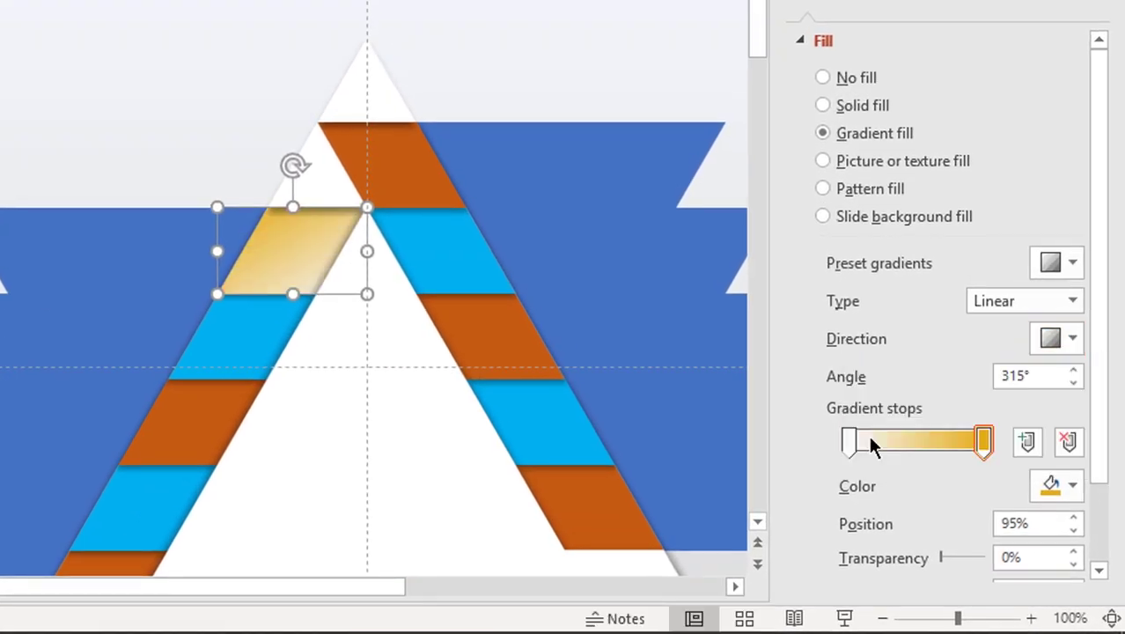
{"action": "left_click", "coordinate": [1073, 381]}
{"action": "left_click", "coordinate": [1073, 381]}
{"action": "left_click", "coordinate": [1073, 381]}
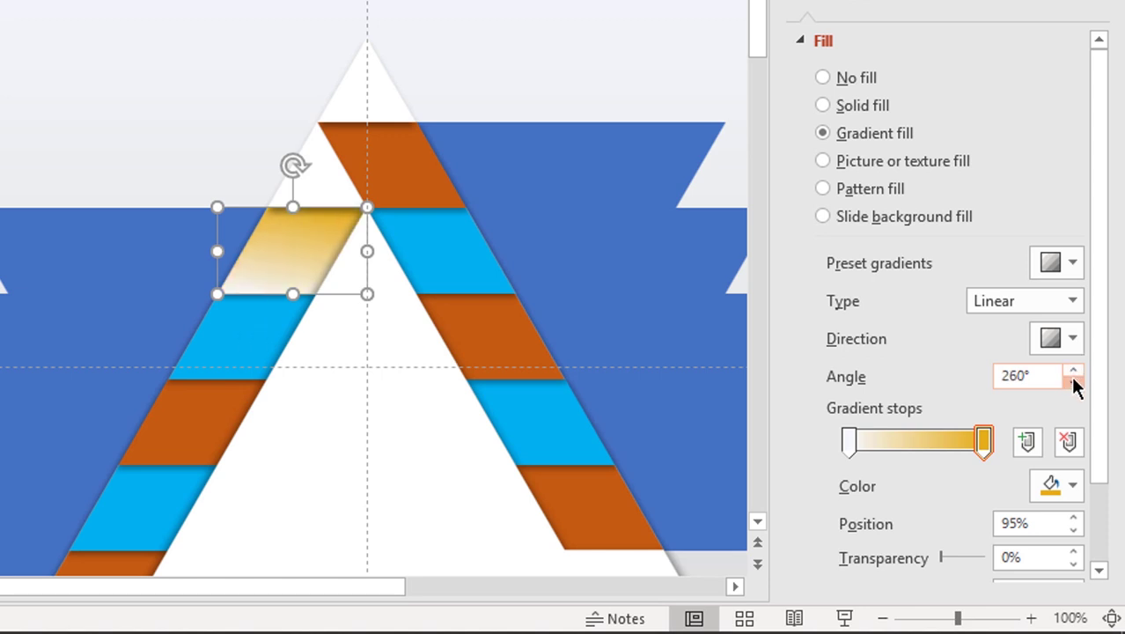
{"action": "left_click", "coordinate": [1073, 381]}
{"action": "left_click_drag", "start_coordinate": [983, 440], "coordinate": [968, 446]}
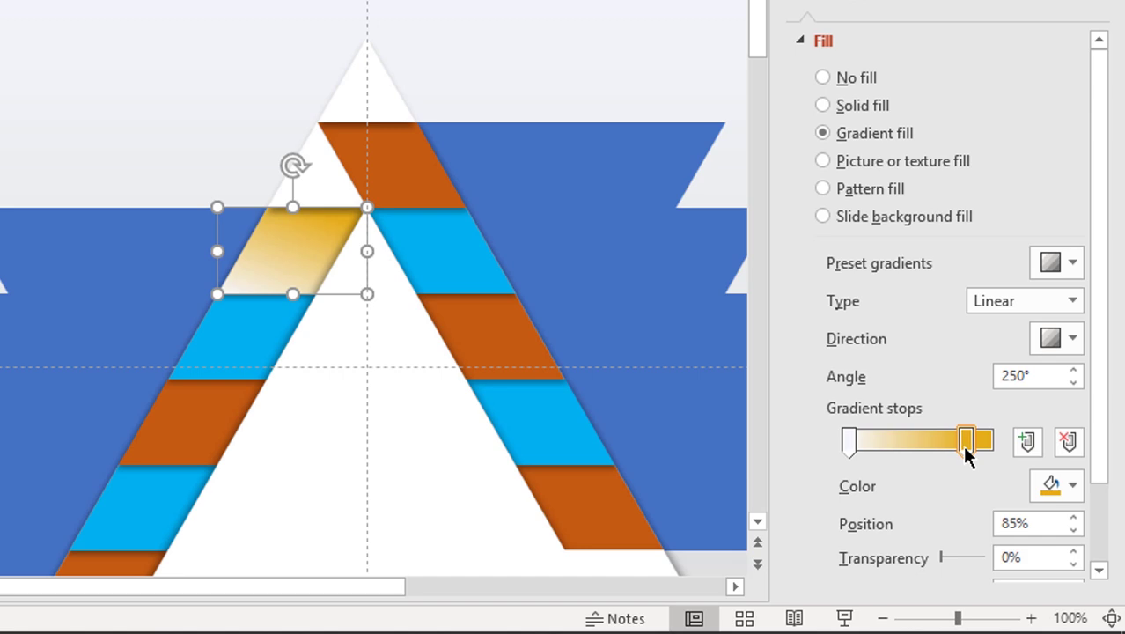
{"action": "left_click", "coordinate": [849, 443]}
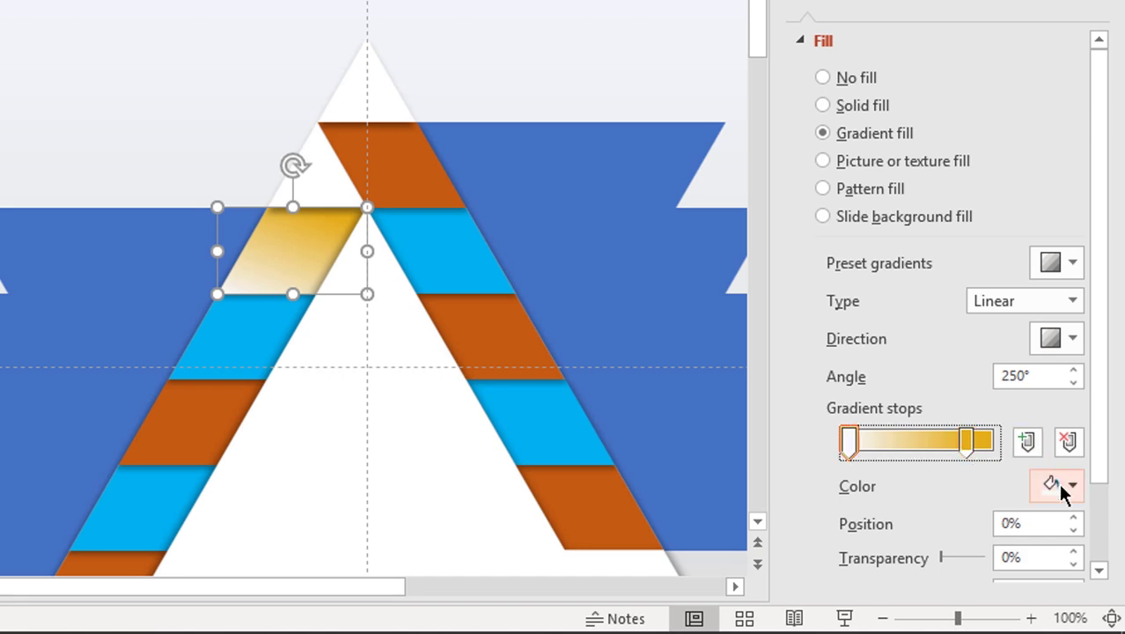
{"action": "left_click", "coordinate": [1062, 486]}
{"action": "left_click", "coordinate": [993, 455]}
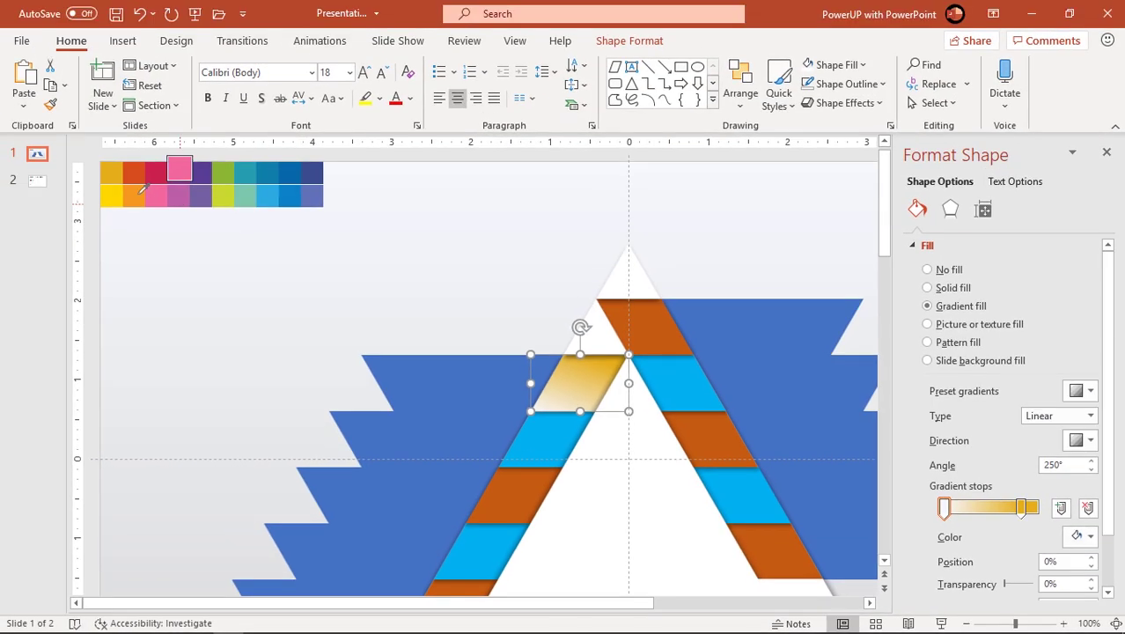
{"action": "left_click", "coordinate": [110, 195]}
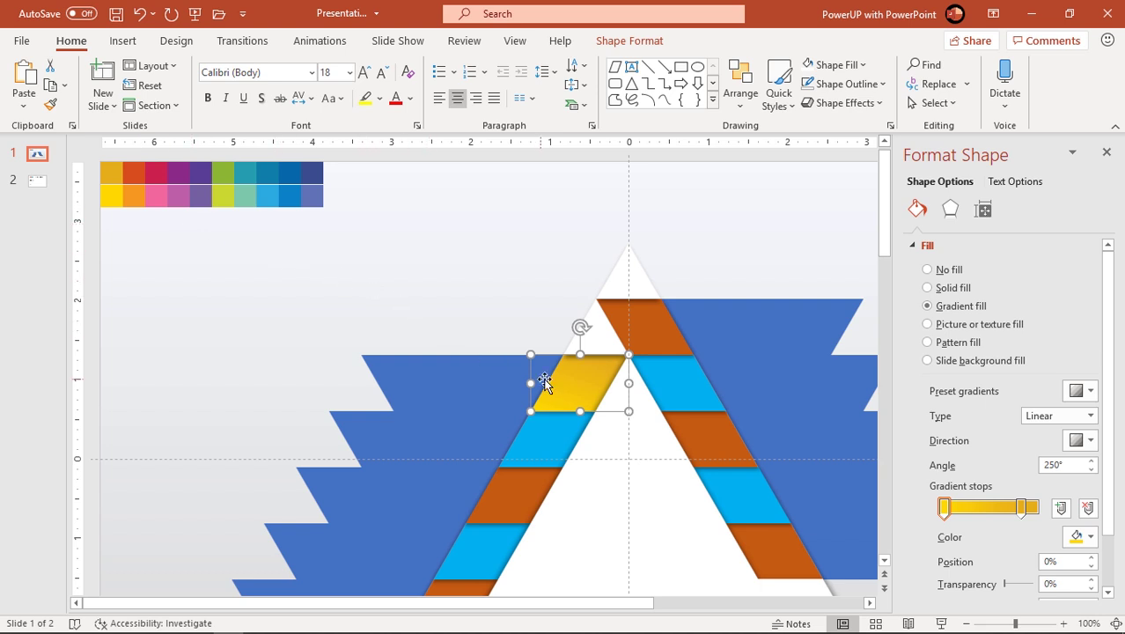
- Give the top left-wing band its gold stop at 80% and a 315° diagonal direction
{"action": "left_click", "coordinate": [508, 378]}
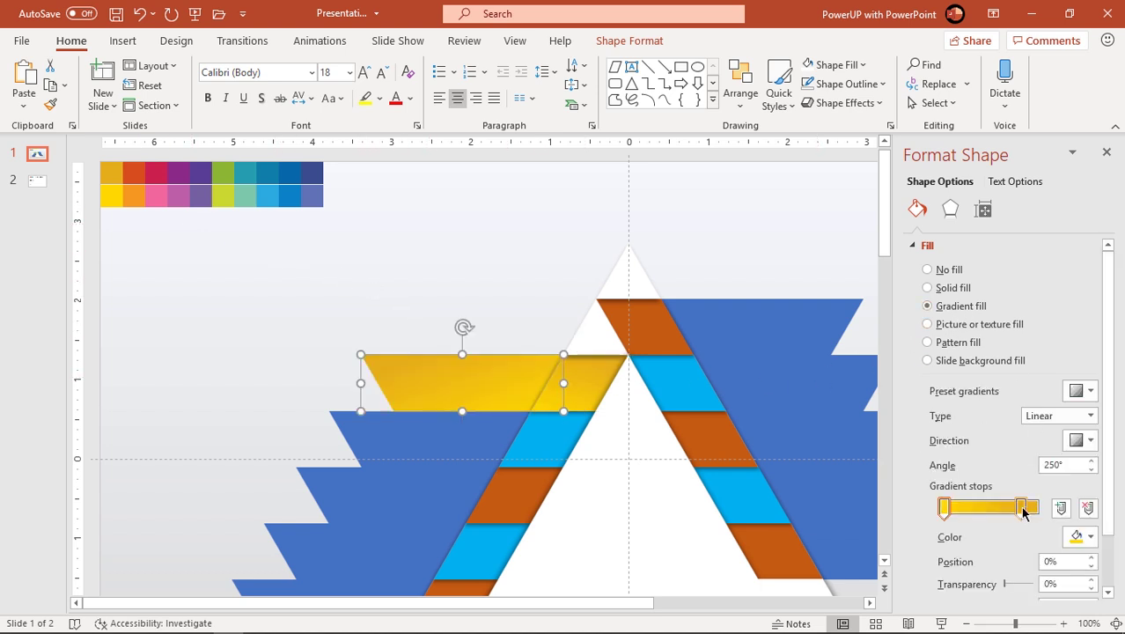
{"action": "mouse_move", "coordinate": [1023, 511]}
{"action": "left_mouse_down"}
{"action": "mouse_move", "coordinate": [1010, 514]}
{"action": "mouse_move", "coordinate": [1026, 509]}
{"action": "left_mouse_up"}
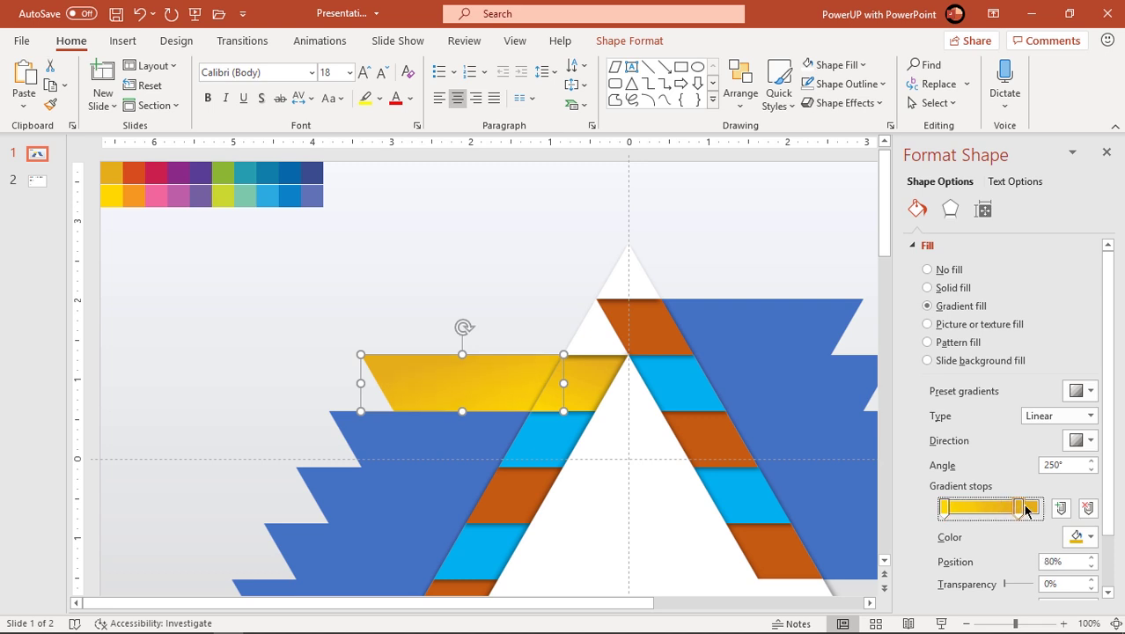
{"action": "left_click", "coordinate": [1087, 440]}
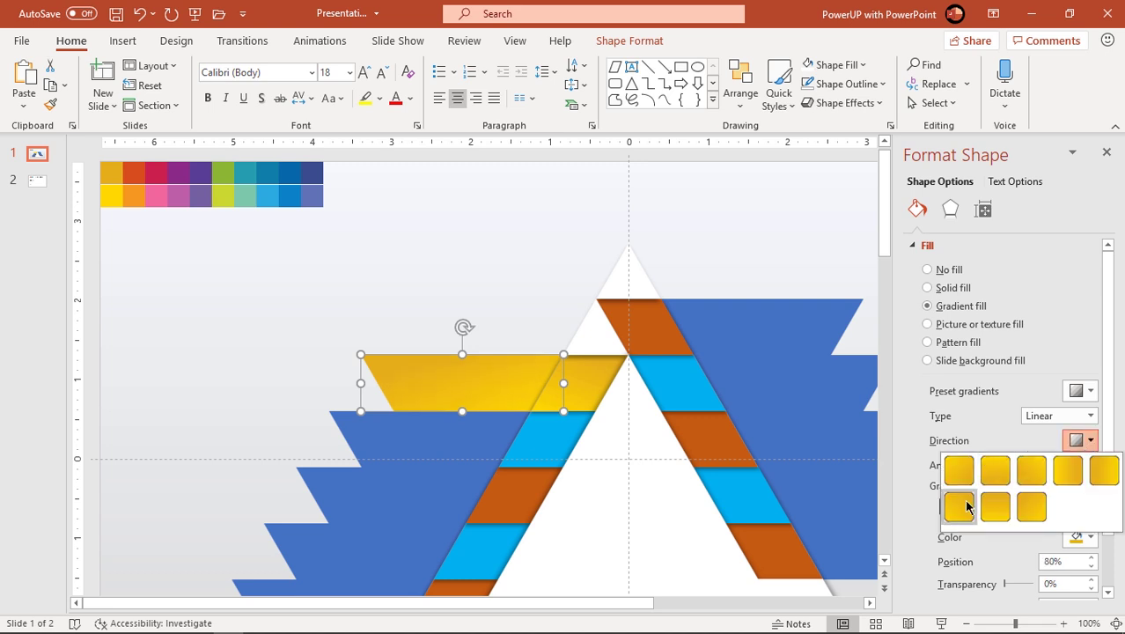
{"action": "left_click", "coordinate": [963, 508]}
{"action": "left_click", "coordinate": [500, 283]}
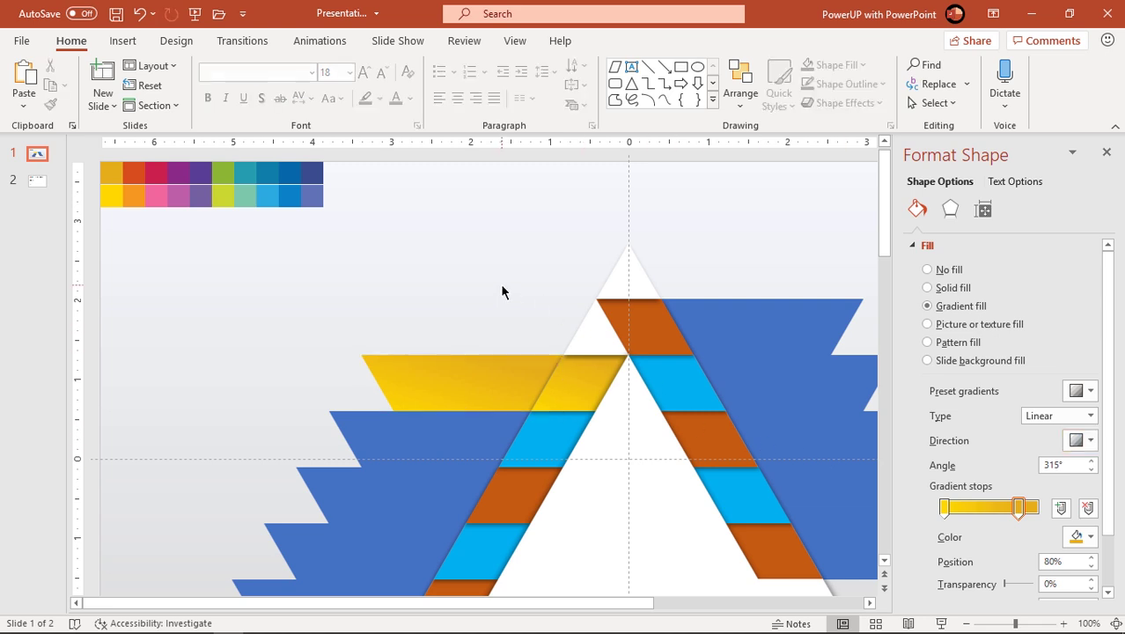
{"action": "left_click", "coordinate": [484, 375]}
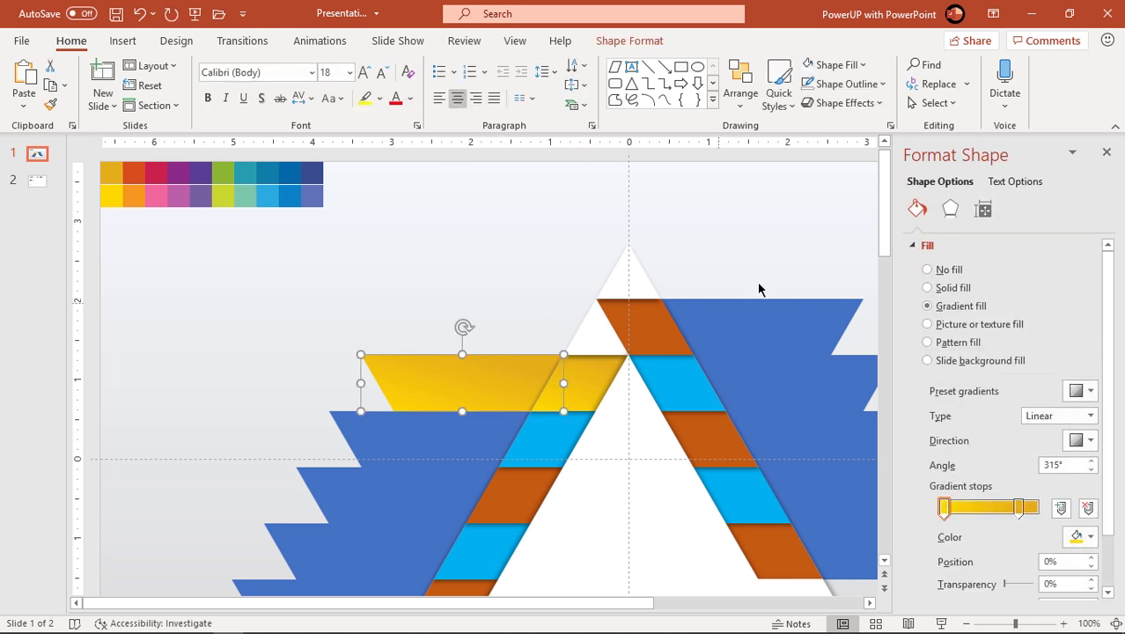
- Add a left offset outer shadow to the band and close the formatting pane
{"action": "left_click", "coordinate": [949, 209]}
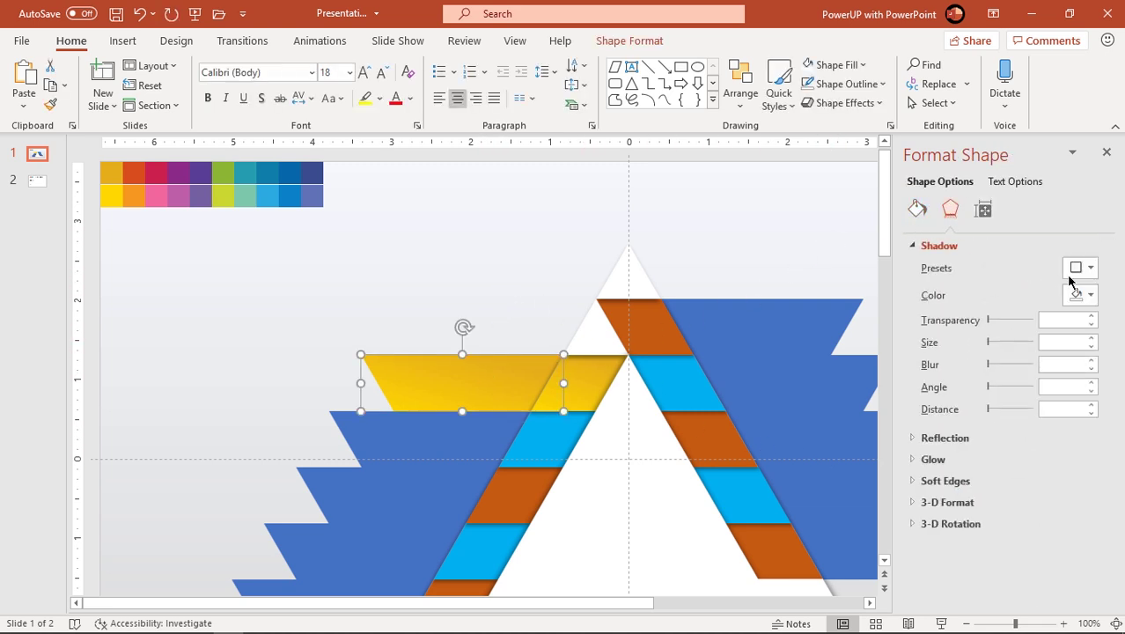
{"action": "left_click", "coordinate": [1081, 268]}
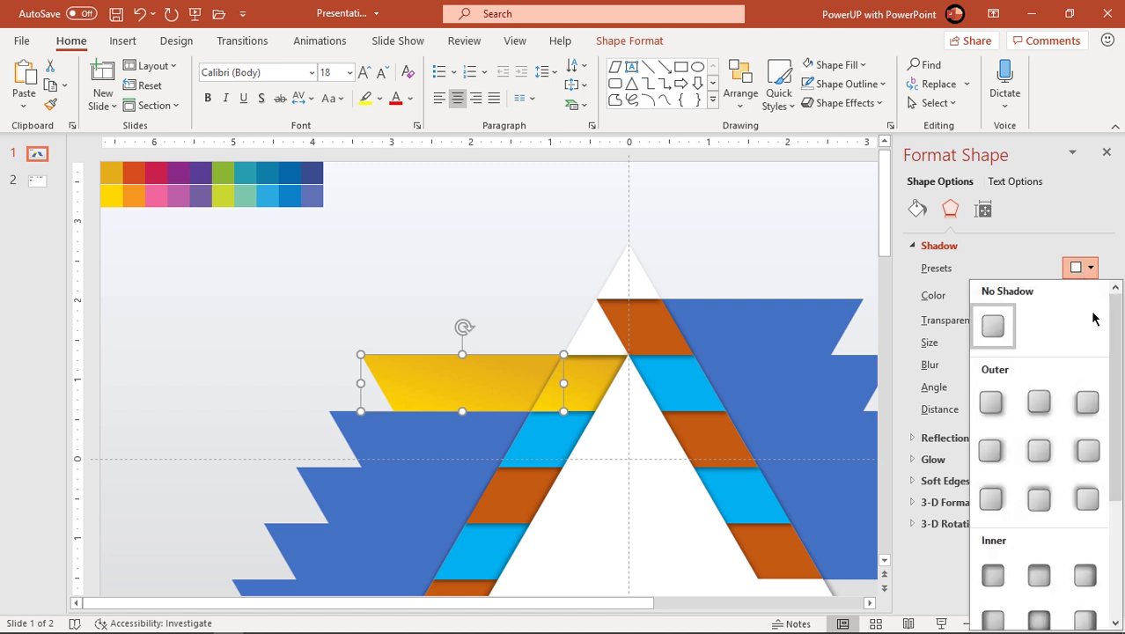
{"action": "left_click", "coordinate": [1087, 449]}
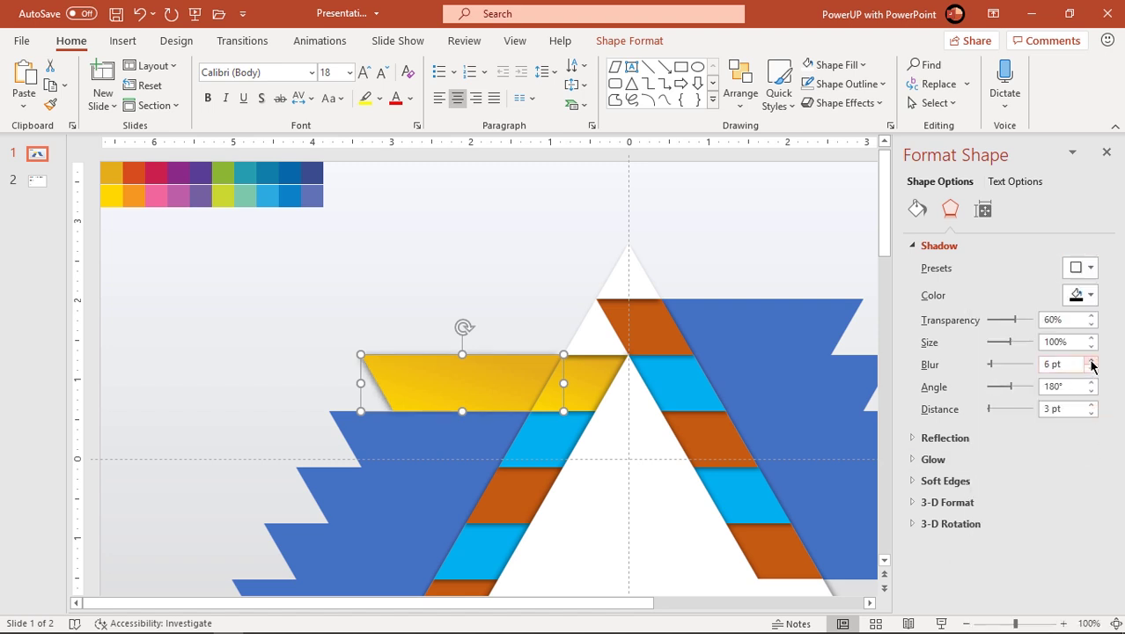
{"action": "left_click", "coordinate": [1106, 155]}
{"action": "left_click", "coordinate": [912, 246]}
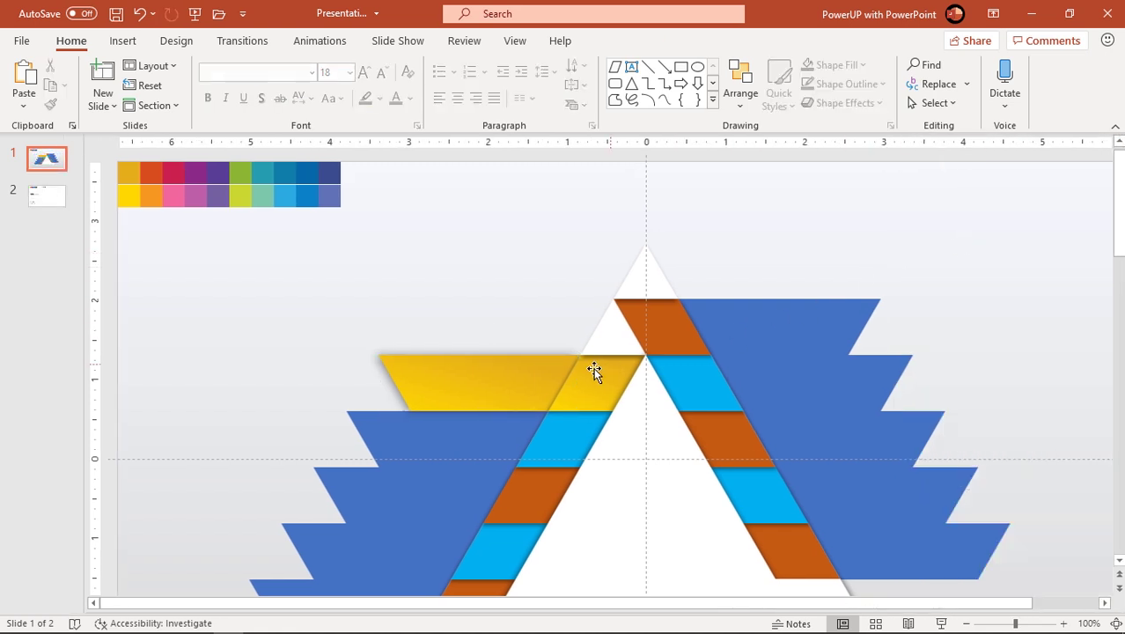
- Copy the yellow stripe piece's gradient onto the three lower stripes of the left leg
{"action": "left_click", "coordinate": [517, 375]}
{"action": "scroll", "coordinate": [516, 371], "scroll_direction": "down", "scroll_amount": 2}
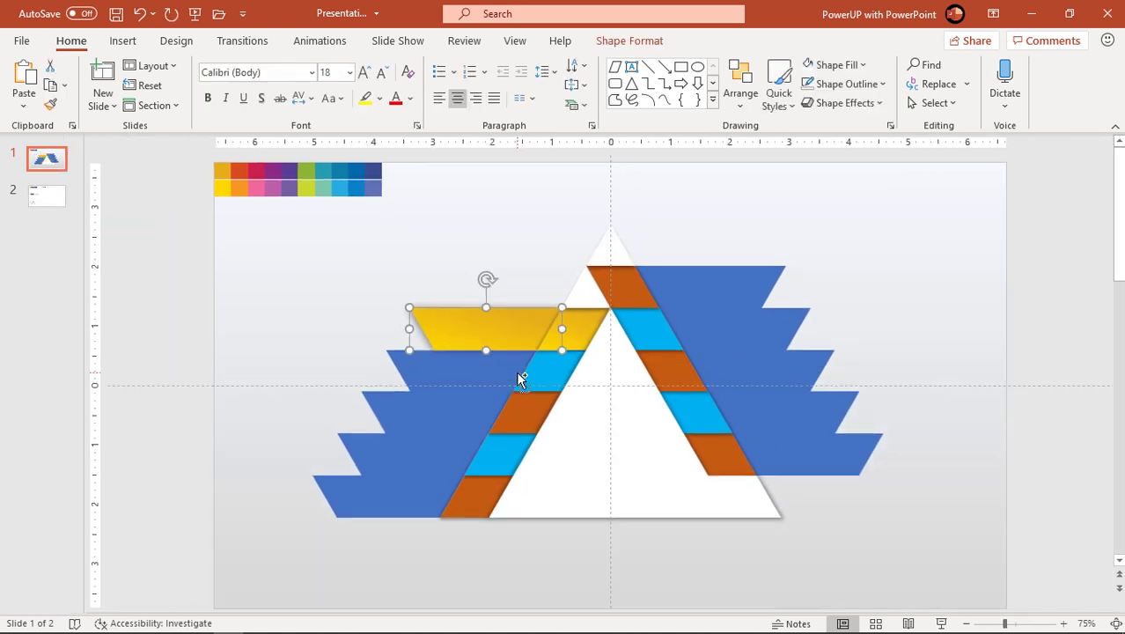
{"action": "left_click", "coordinate": [570, 338]}
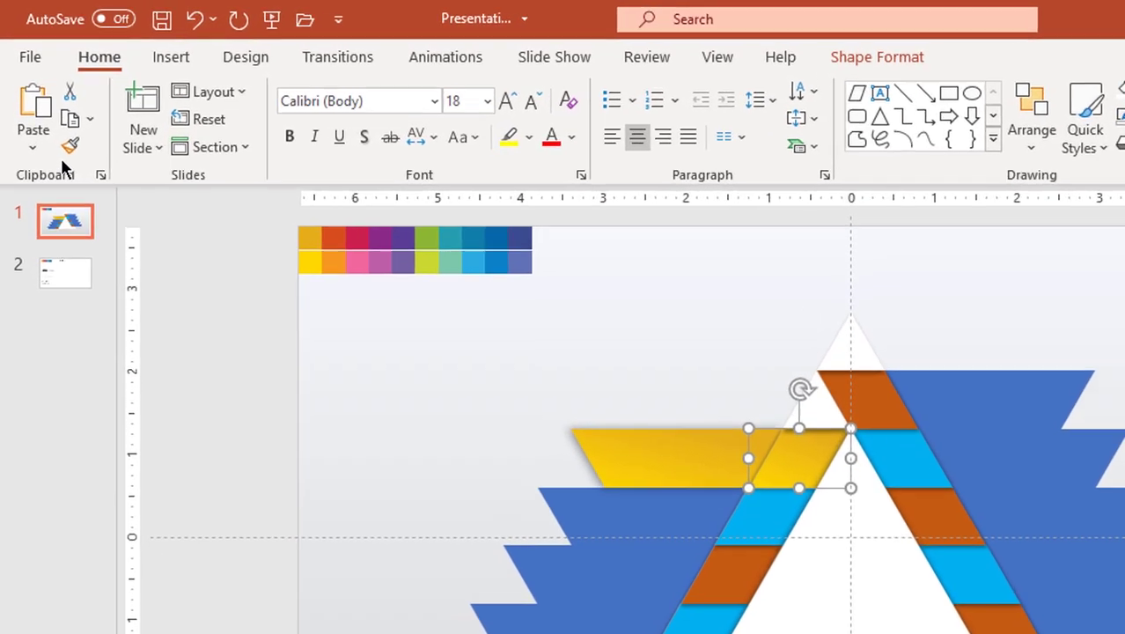
{"action": "left_click", "coordinate": [50, 104]}
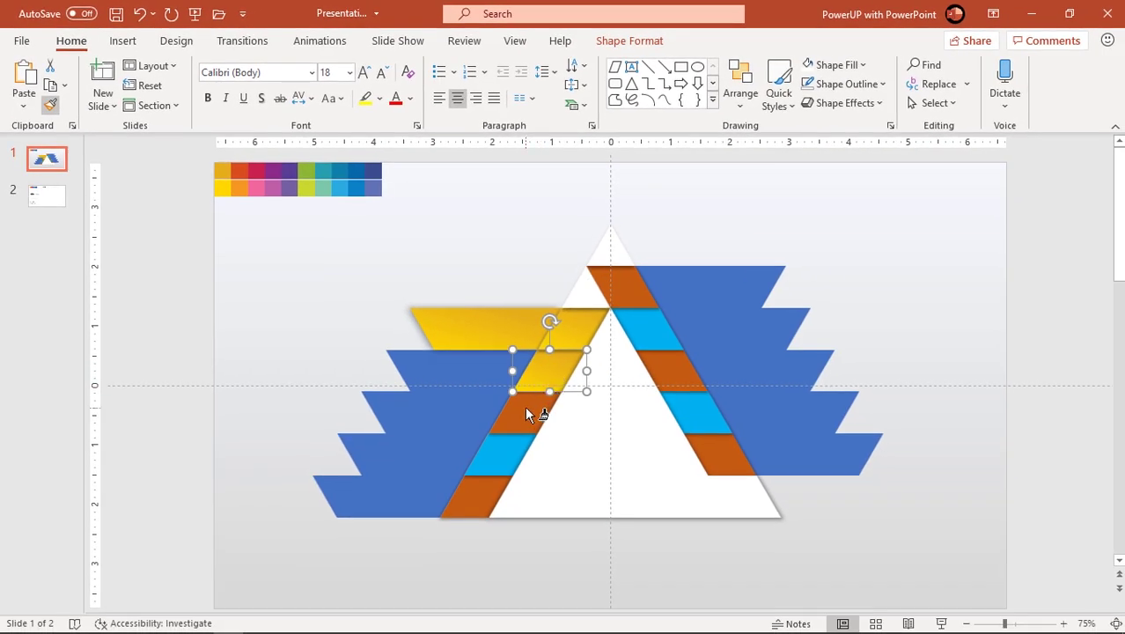
{"action": "left_click", "coordinate": [526, 413]}
{"action": "left_click", "coordinate": [502, 453]}
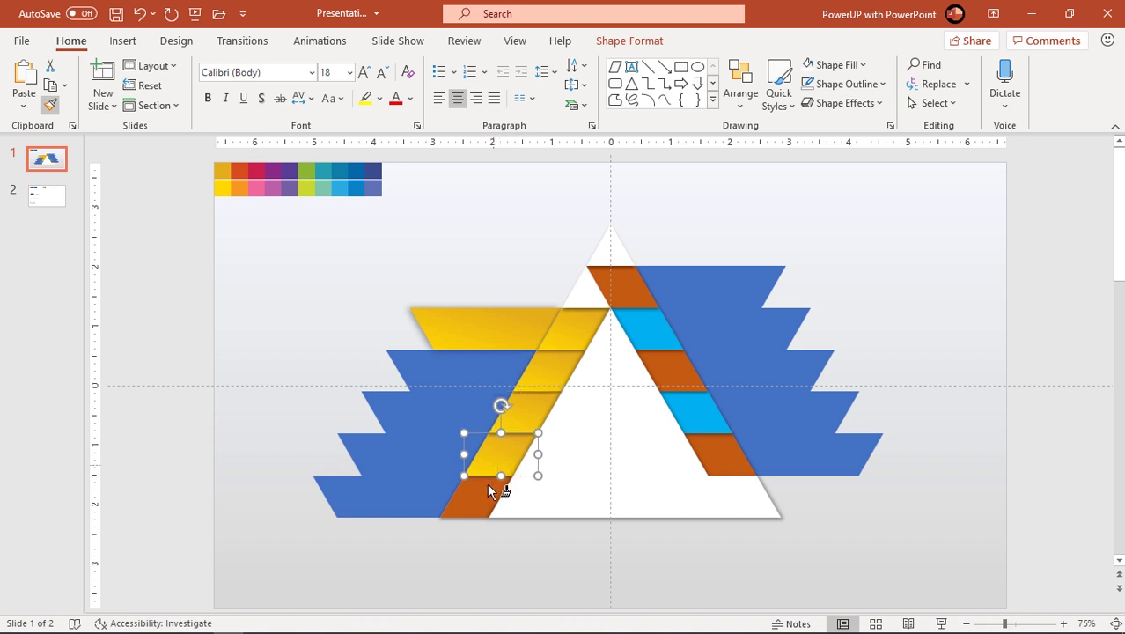
{"action": "left_click", "coordinate": [476, 498]}
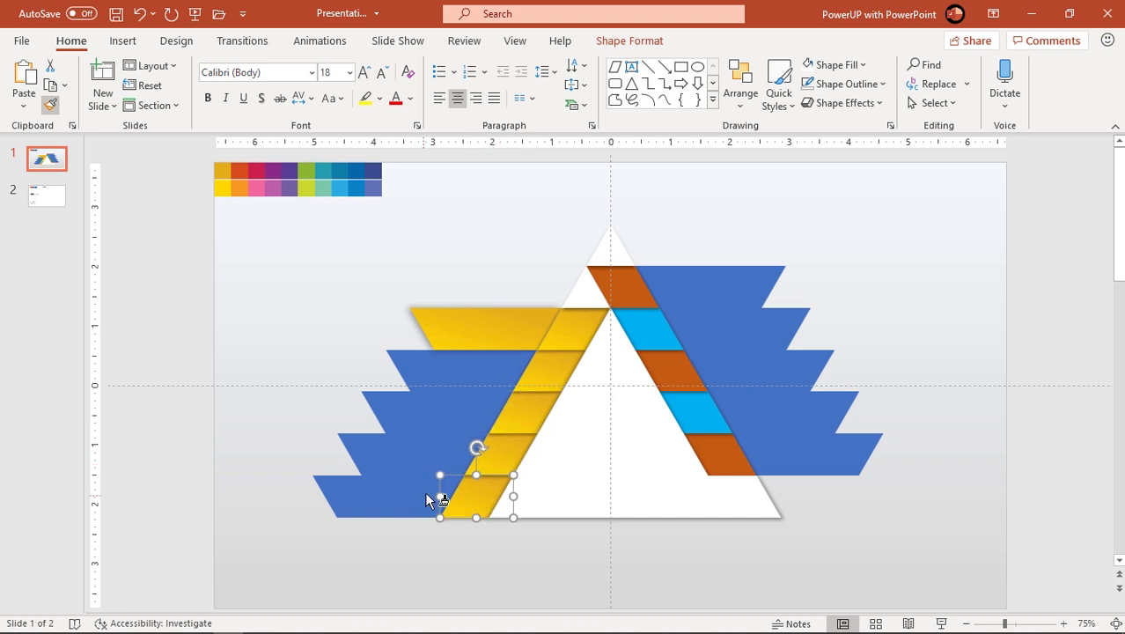
{"action": "key", "text": "Escape"}
- Format-paint the top band's gold gradient onto the four remaining left-wing bands
{"action": "left_click", "coordinate": [471, 340]}
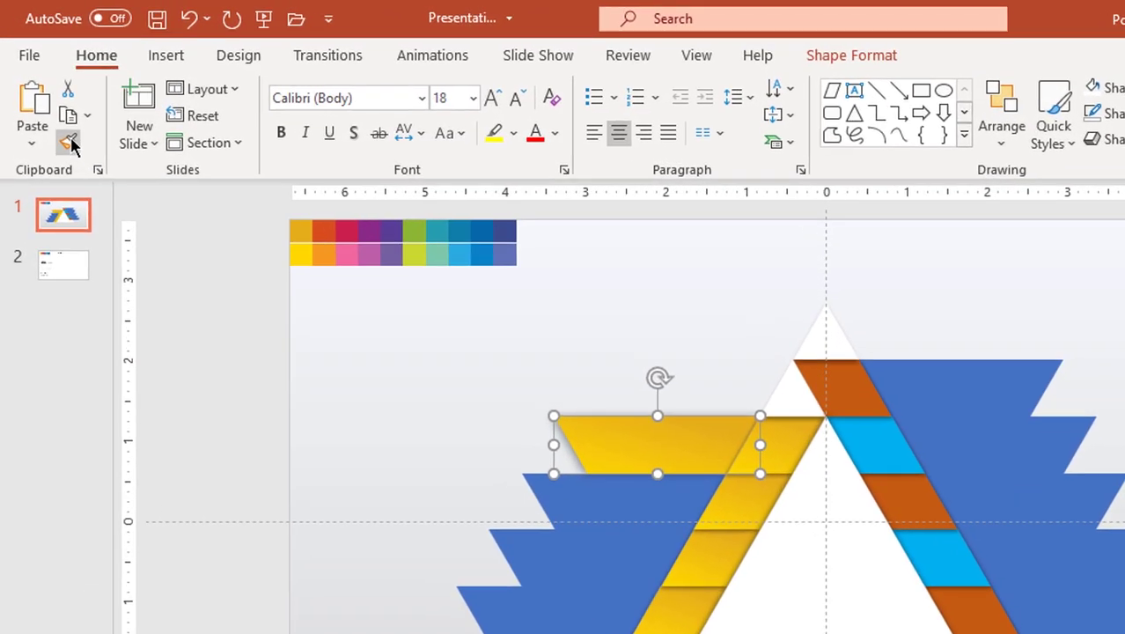
{"action": "double_click", "coordinate": [71, 145]}
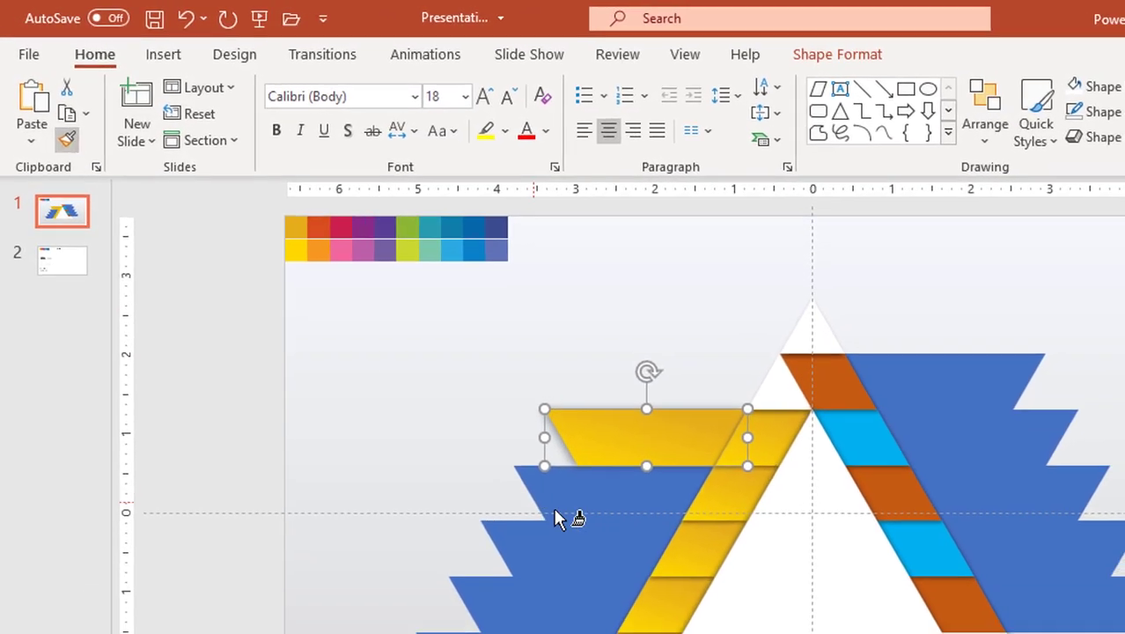
{"action": "left_click", "coordinate": [472, 382]}
{"action": "left_click", "coordinate": [439, 409]}
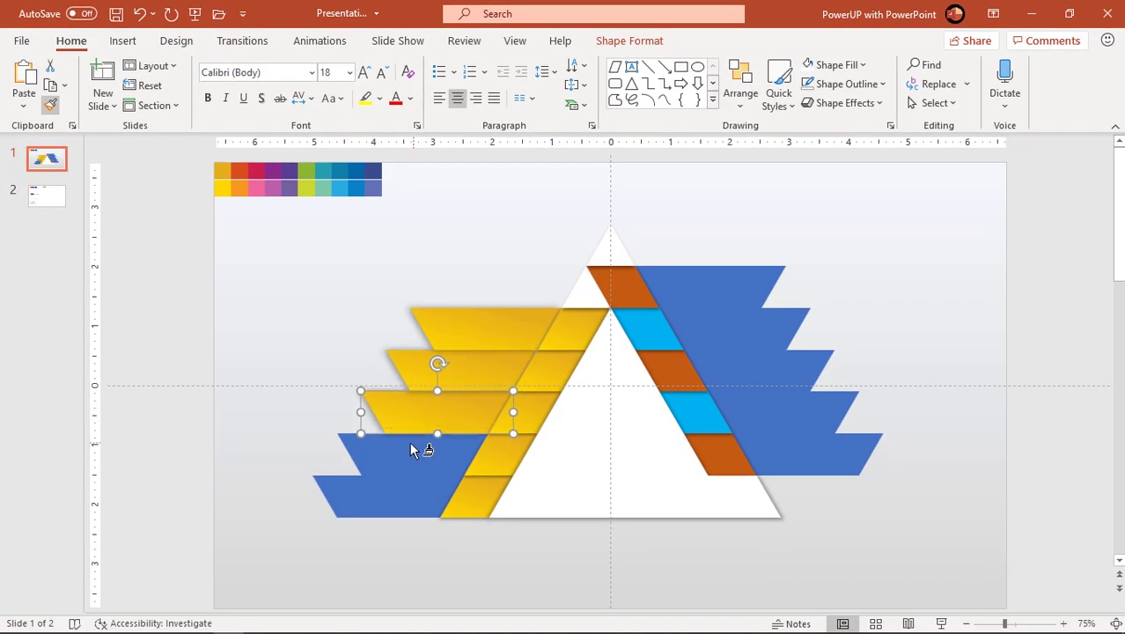
{"action": "left_click", "coordinate": [411, 449]}
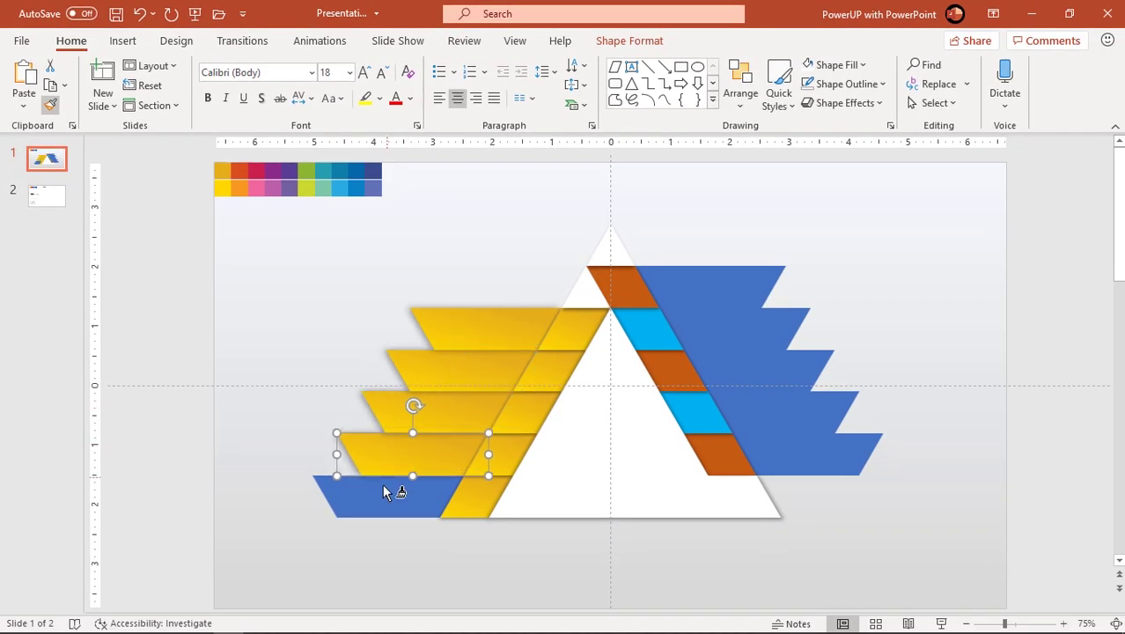
{"action": "left_click", "coordinate": [375, 504]}
{"action": "left_click", "coordinate": [352, 533]}
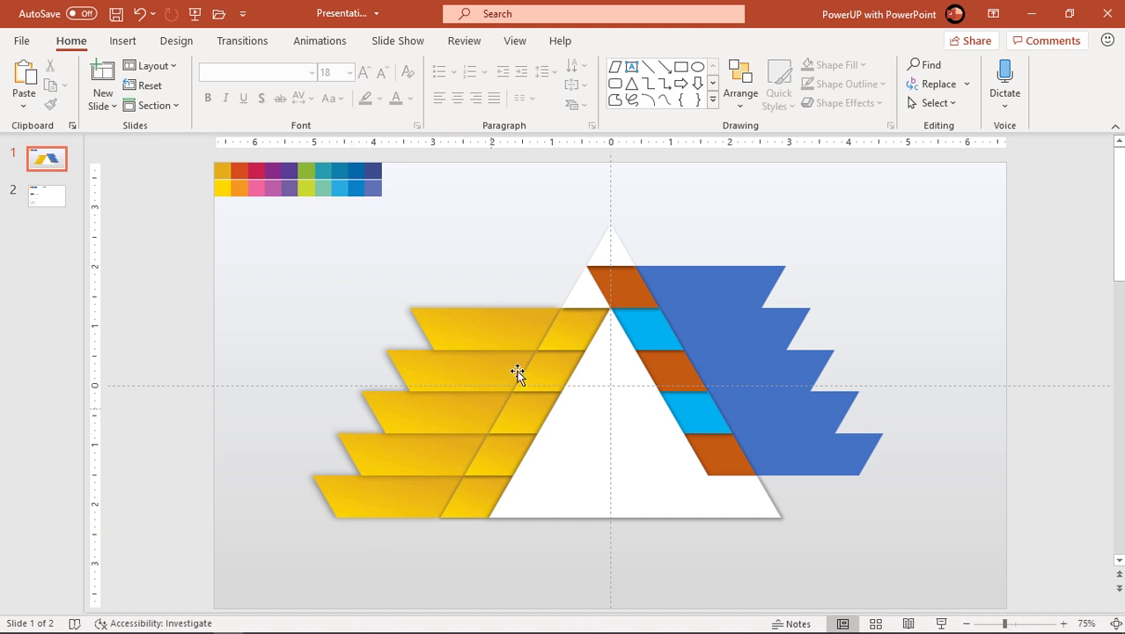
{"action": "left_click", "coordinate": [548, 371]}
- Give the second band's small inner piece an orange to red-orange gradient sampled from the palette
{"action": "right_click", "coordinate": [549, 370]}
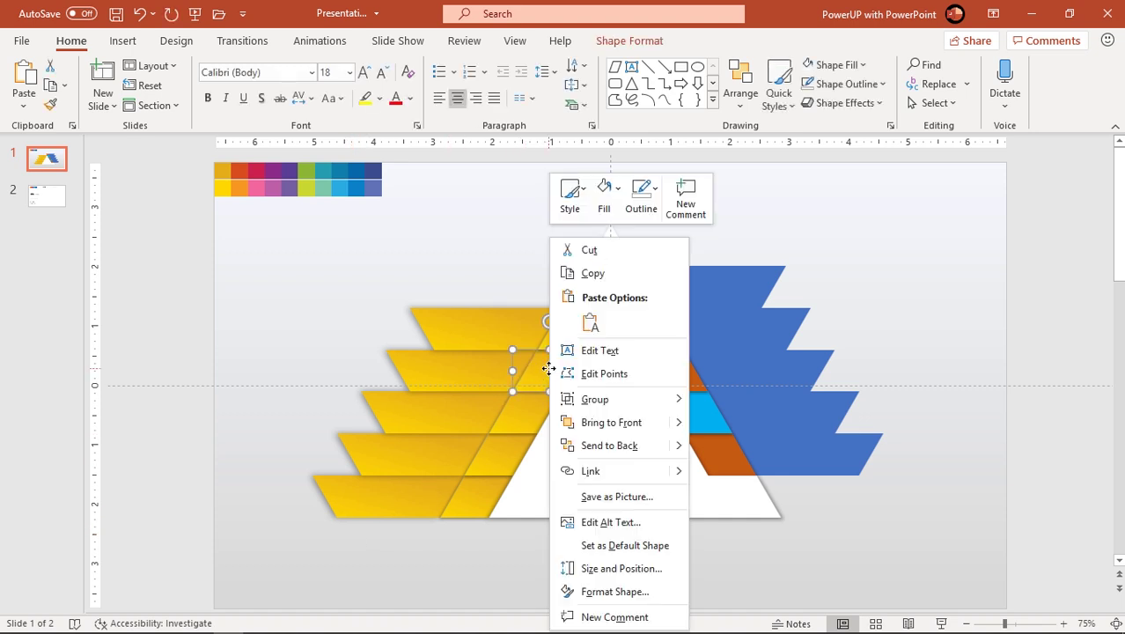
{"action": "left_click", "coordinate": [585, 592]}
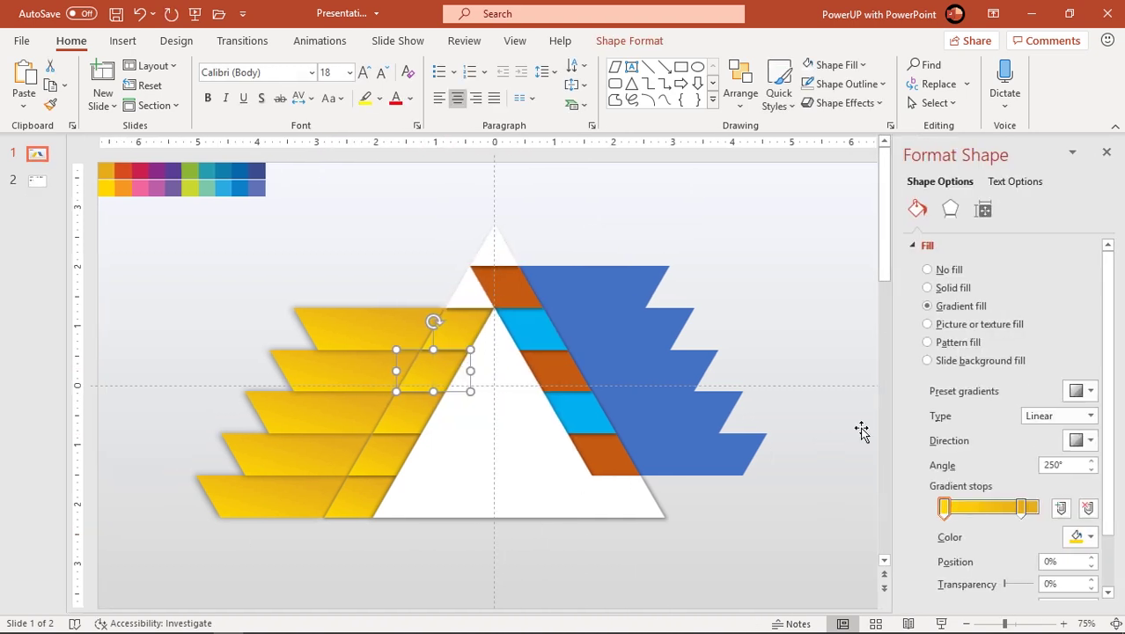
{"action": "left_click", "coordinate": [1082, 536]}
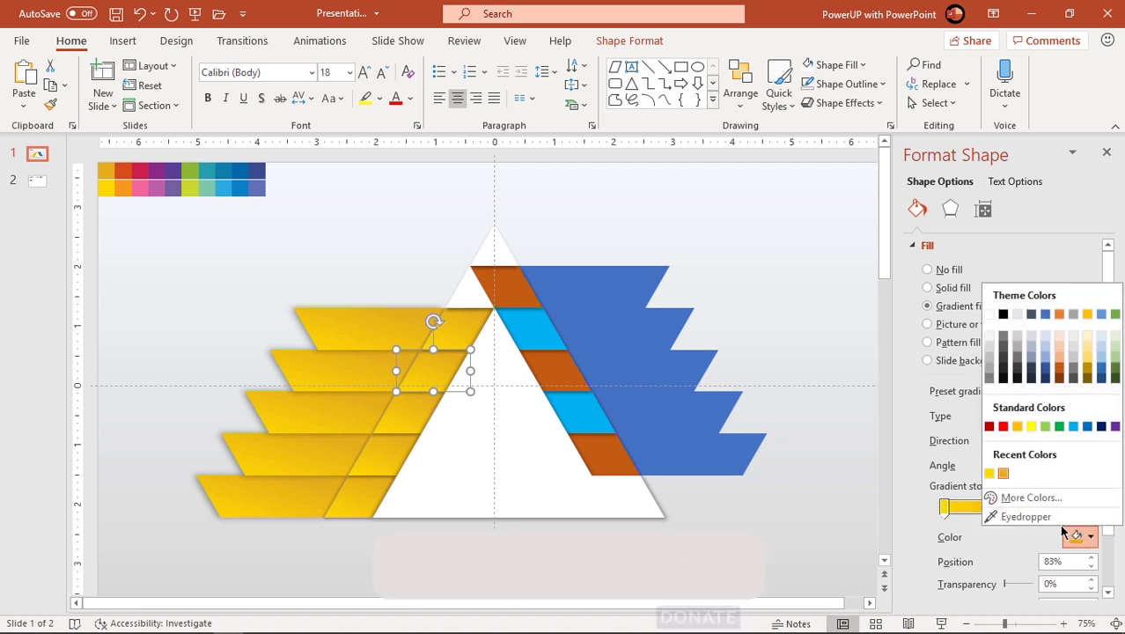
{"action": "left_click", "coordinate": [1014, 514]}
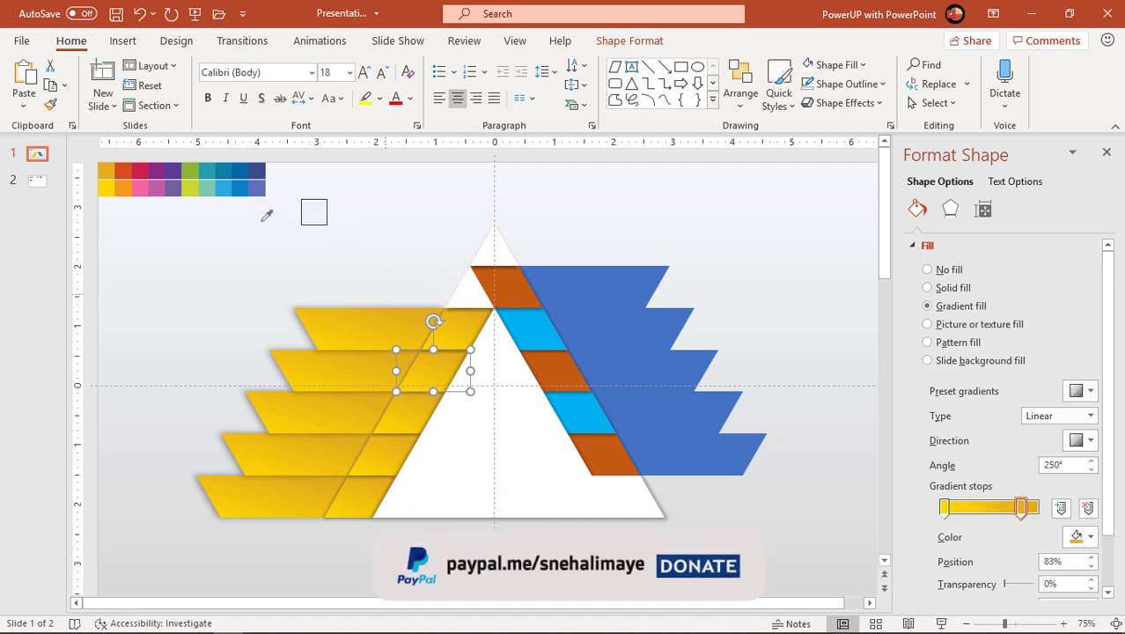
{"action": "left_click", "coordinate": [123, 170]}
{"action": "left_click", "coordinate": [943, 507]}
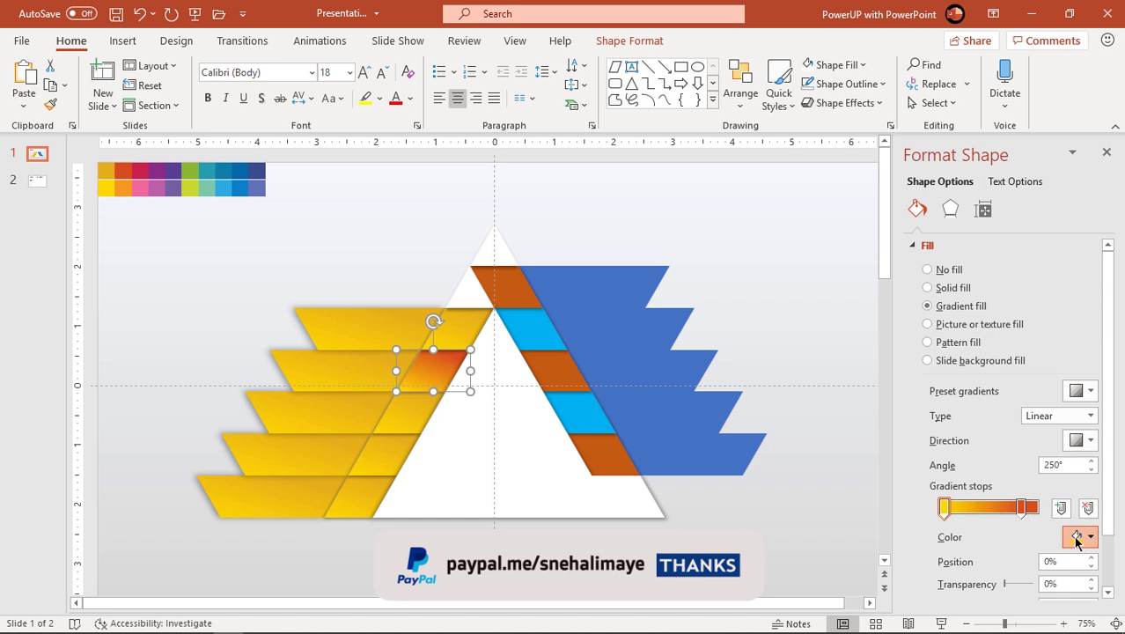
{"action": "left_click", "coordinate": [1083, 536]}
{"action": "left_click", "coordinate": [1014, 514]}
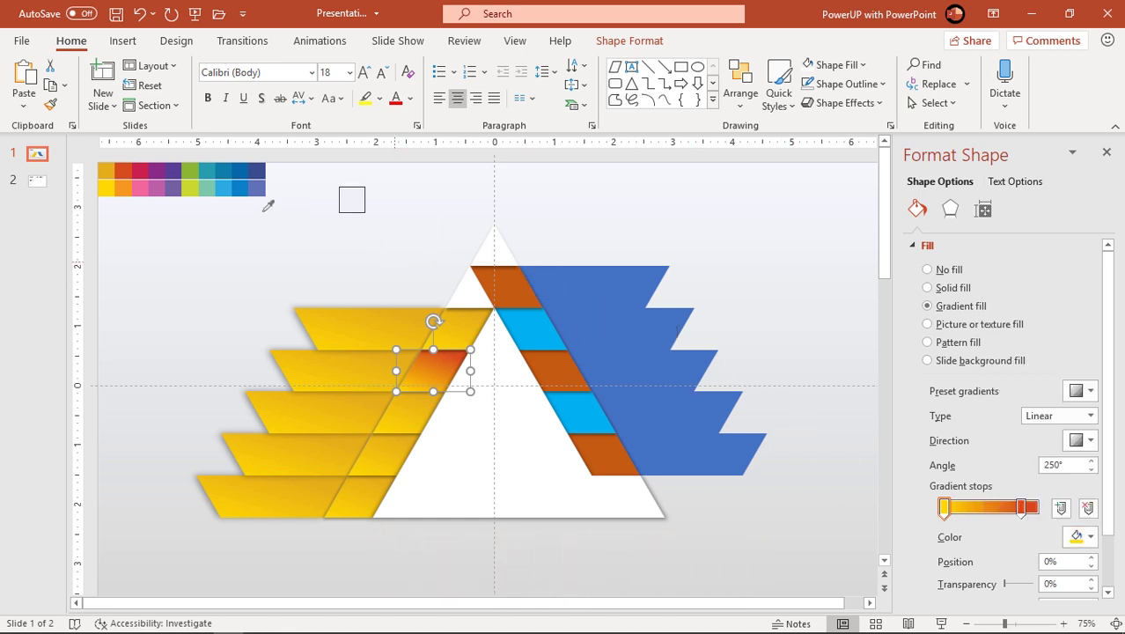
{"action": "left_click", "coordinate": [124, 188]}
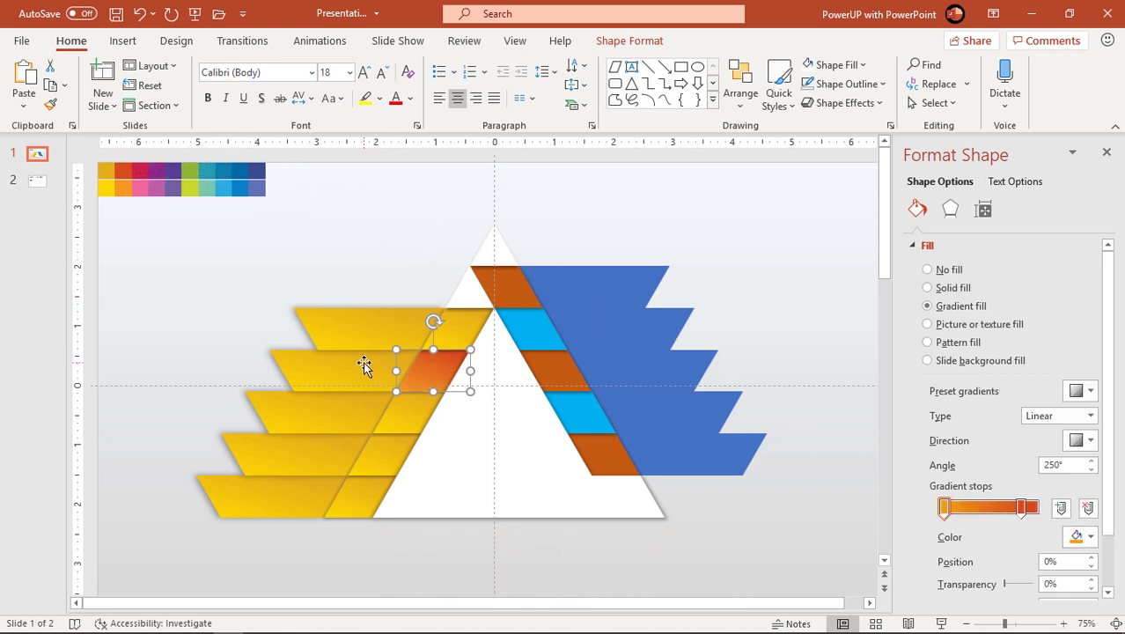
- Apply the recent red-orange and orange colours to the second left-wing band's gradient stops
{"action": "left_click", "coordinate": [364, 366]}
{"action": "left_click", "coordinate": [1017, 506]}
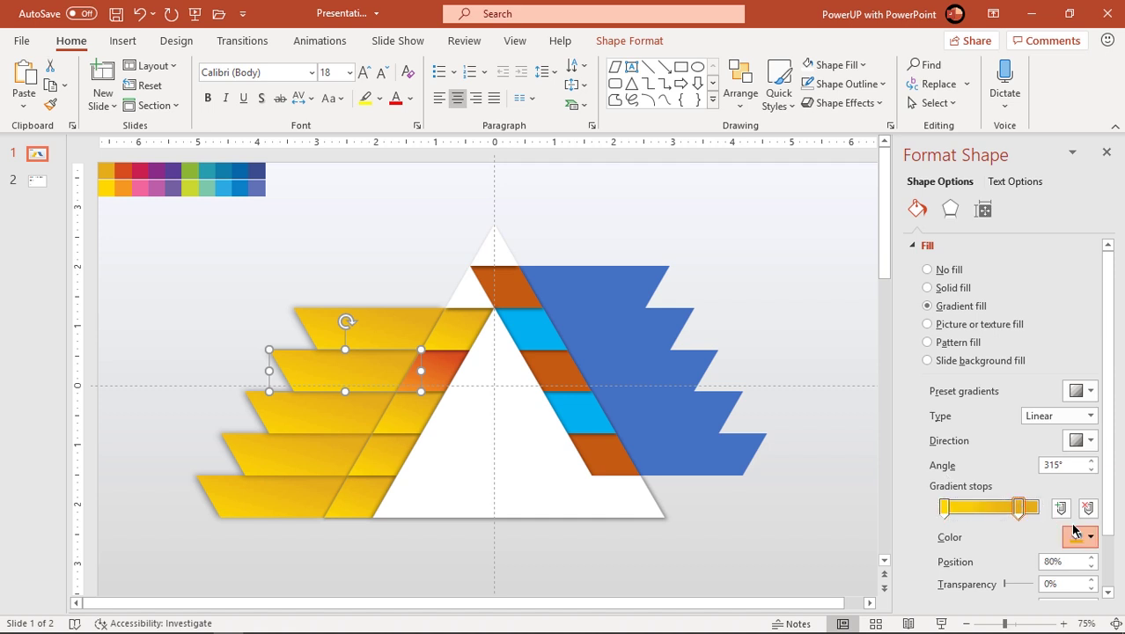
{"action": "left_click", "coordinate": [1090, 536]}
{"action": "left_click", "coordinate": [1003, 473]}
{"action": "left_click", "coordinate": [944, 506]}
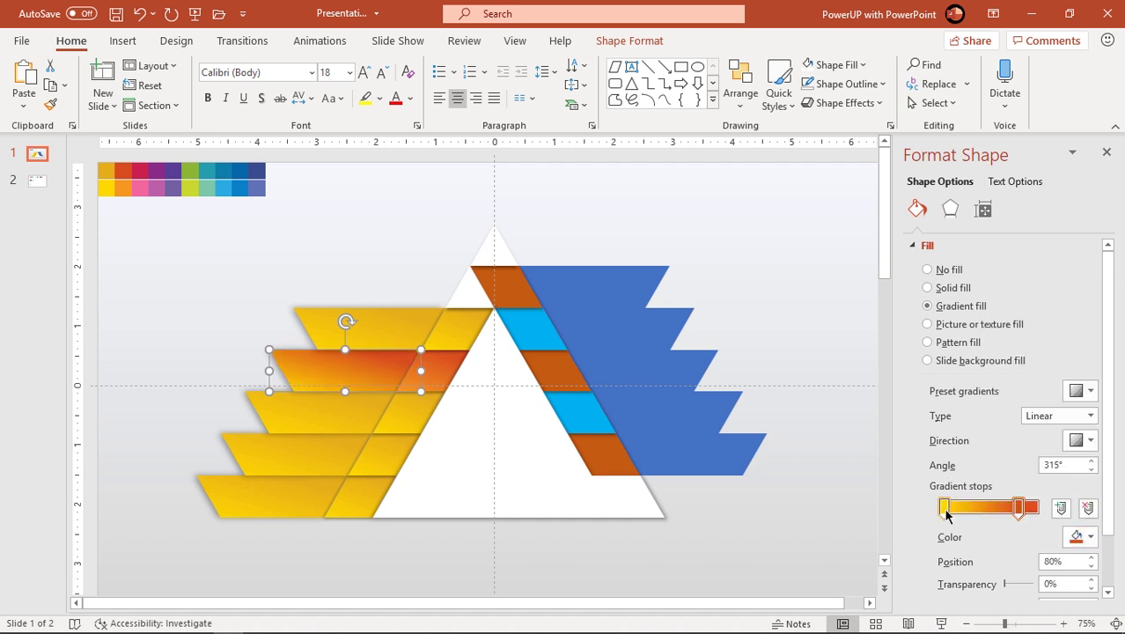
{"action": "left_click", "coordinate": [1090, 536]}
{"action": "left_click", "coordinate": [1002, 473]}
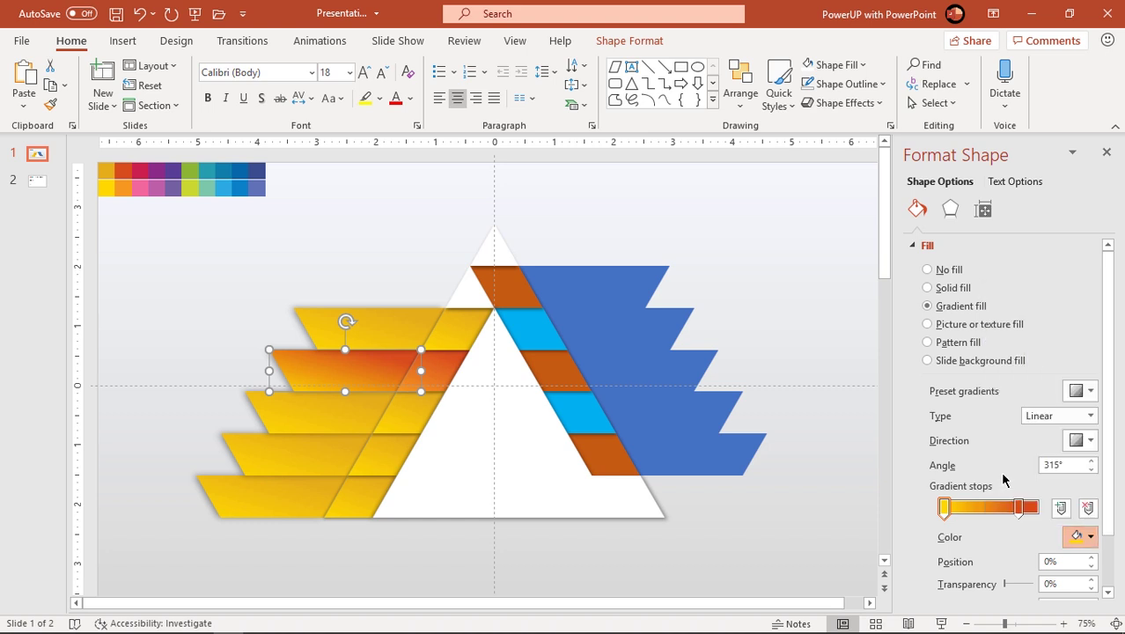
{"action": "left_click", "coordinate": [443, 427]}
- Sample pink from the slide palette for the third band's inner piece gradient
{"action": "left_click", "coordinate": [1089, 536]}
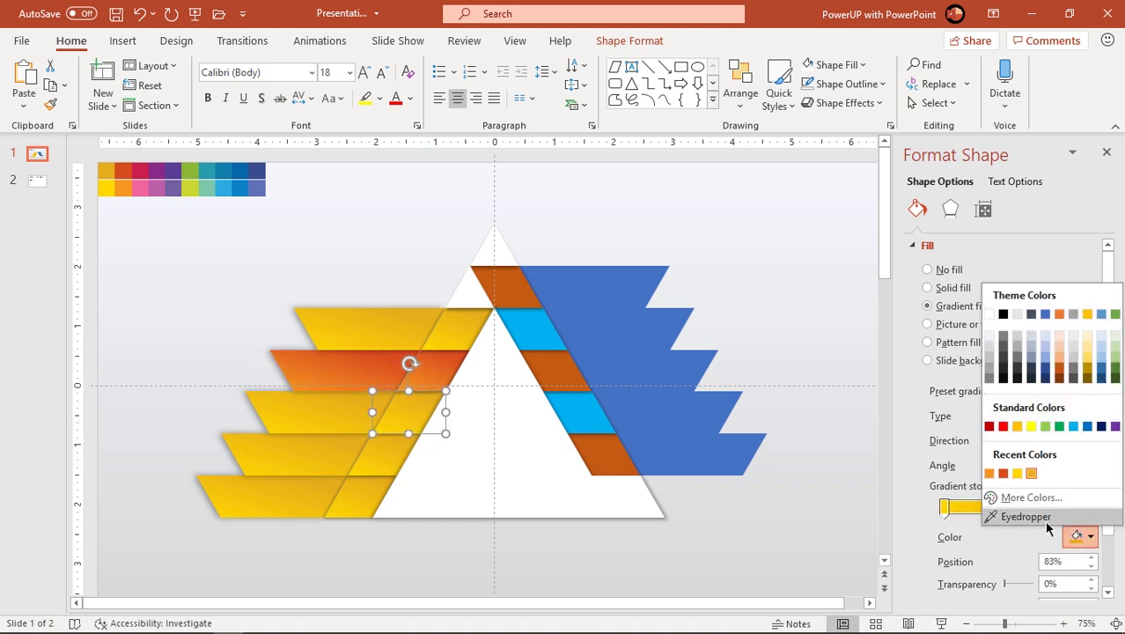
{"action": "left_click", "coordinate": [1025, 517]}
{"action": "left_click", "coordinate": [150, 170]}
{"action": "left_click", "coordinate": [1089, 536]}
{"action": "left_click", "coordinate": [1026, 516]}
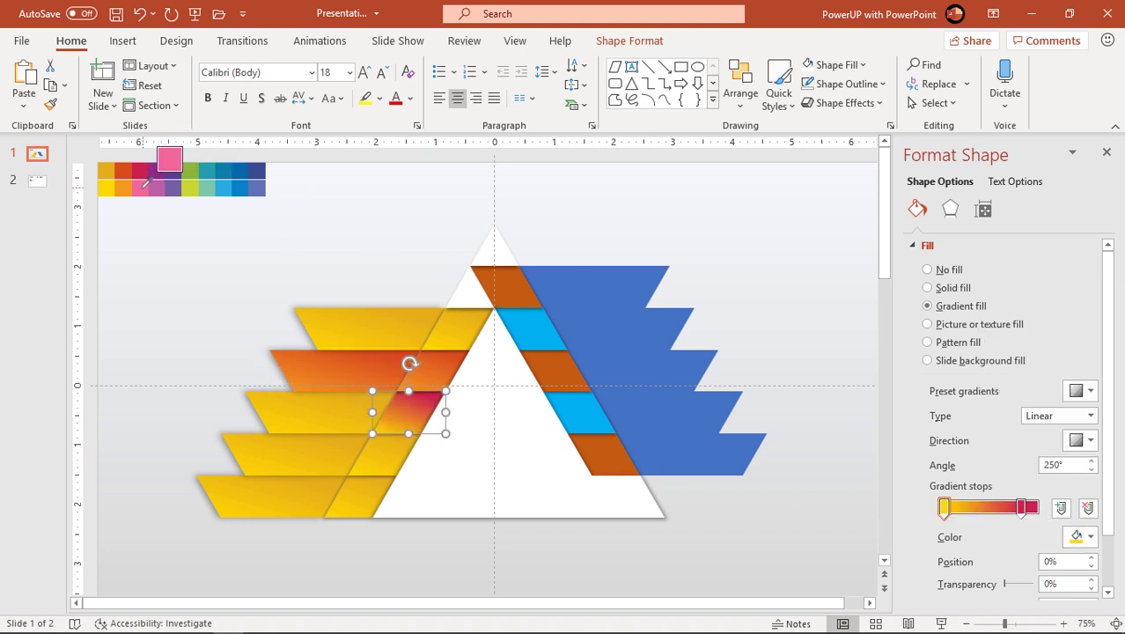
- Set both gradient stops of the third left-wing band to the recent pink
{"action": "left_click", "coordinate": [152, 170]}
{"action": "left_click", "coordinate": [308, 414]}
{"action": "left_click", "coordinate": [1089, 536]}
{"action": "left_click", "coordinate": [1002, 473]}
{"action": "left_click", "coordinate": [948, 510]}
{"action": "left_click", "coordinate": [1089, 536]}
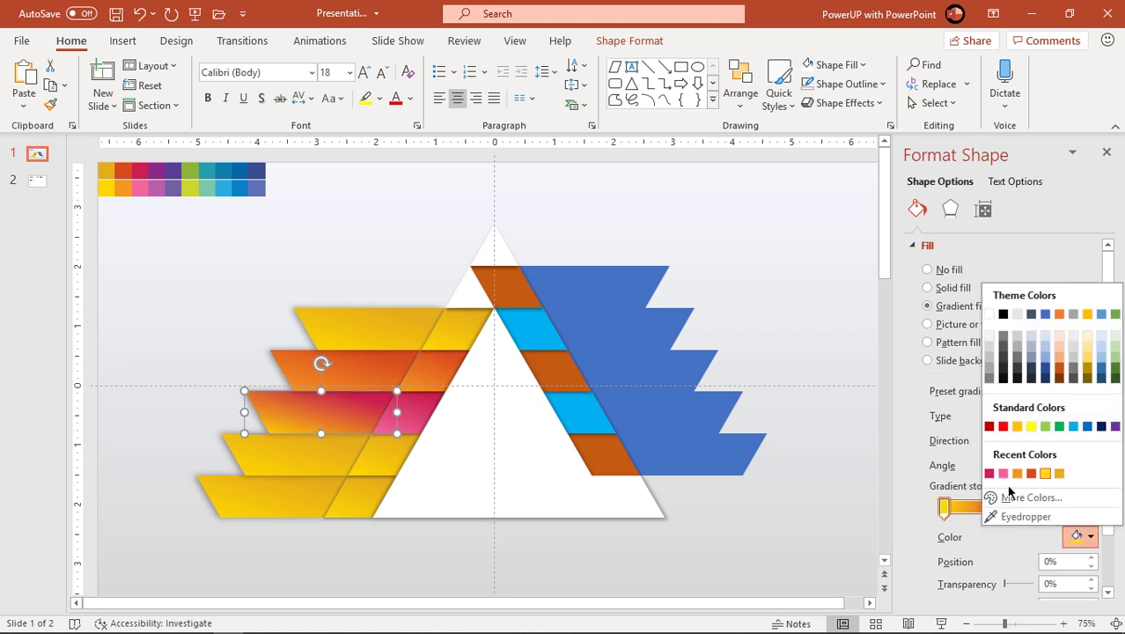
{"action": "left_click", "coordinate": [993, 471]}
- Color both gradient stops of the fourth band's inner piece purple with the Eyedropper
{"action": "left_click", "coordinate": [388, 458]}
{"action": "left_click", "coordinate": [1021, 507]}
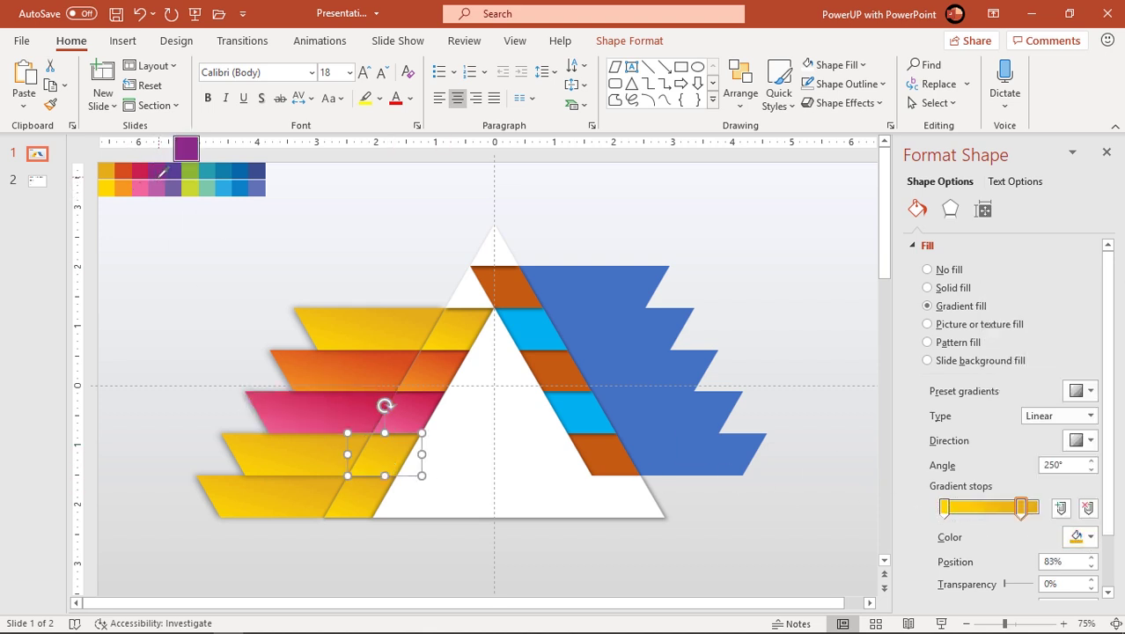
{"action": "left_click", "coordinate": [167, 170]}
{"action": "left_click", "coordinate": [943, 508]}
{"action": "left_click", "coordinate": [1089, 536]}
{"action": "left_click", "coordinate": [1004, 514]}
{"action": "left_click", "coordinate": [175, 193]}
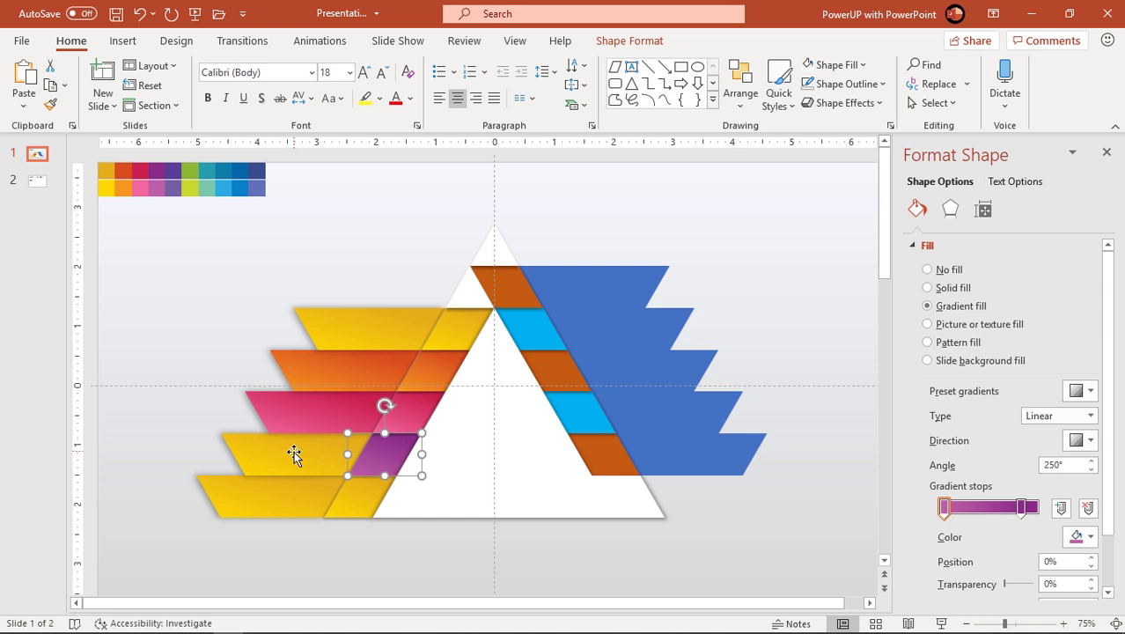
- Set both gradient stops of the fourth left-wing band to the recent purple
{"action": "left_click", "coordinate": [294, 455]}
{"action": "left_click", "coordinate": [943, 508]}
{"action": "left_click", "coordinate": [1077, 537]}
{"action": "left_click", "coordinate": [1078, 537]}
{"action": "left_click", "coordinate": [1077, 537]}
{"action": "left_click", "coordinate": [1007, 472]}
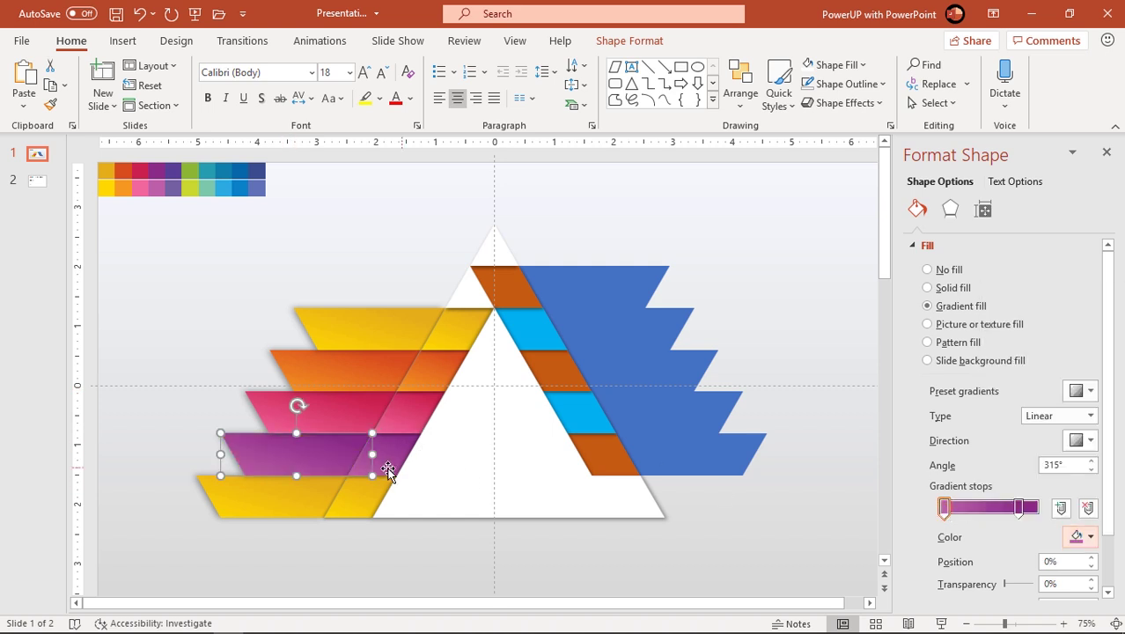
{"action": "left_click", "coordinate": [360, 491]}
- Make the bottom band's small inner piece a violet gradient, sampling violet for both stops
{"action": "left_click", "coordinate": [277, 502], "text": "shift"}
{"action": "left_click", "coordinate": [361, 492]}
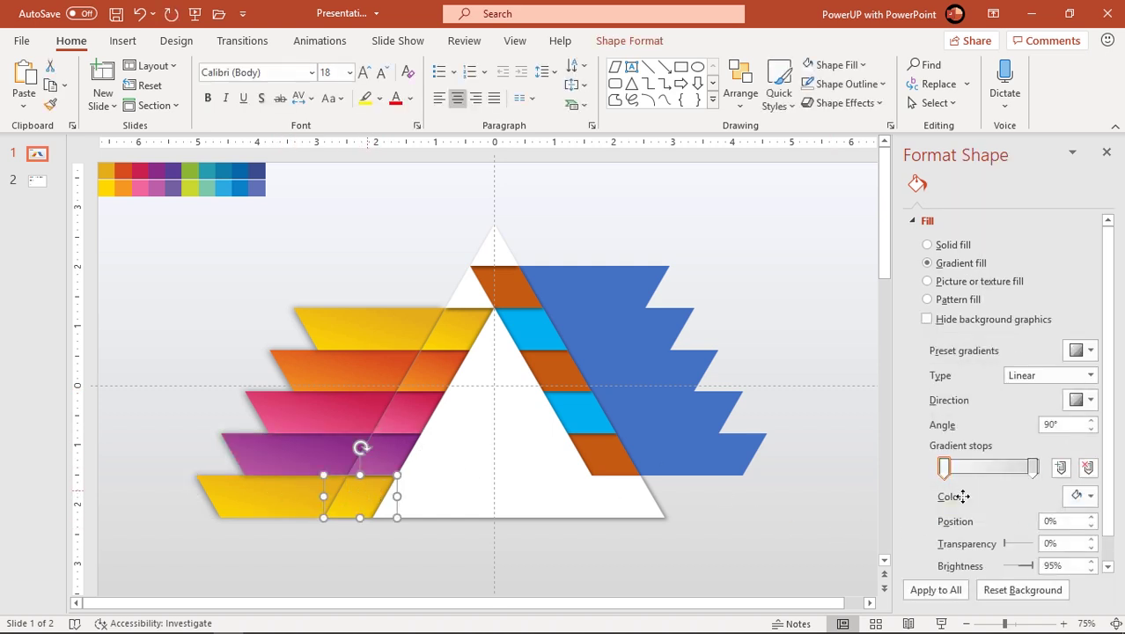
{"action": "left_click", "coordinate": [1021, 508]}
{"action": "left_click", "coordinate": [1089, 536]}
{"action": "left_click", "coordinate": [1004, 513]}
{"action": "left_click", "coordinate": [175, 171]}
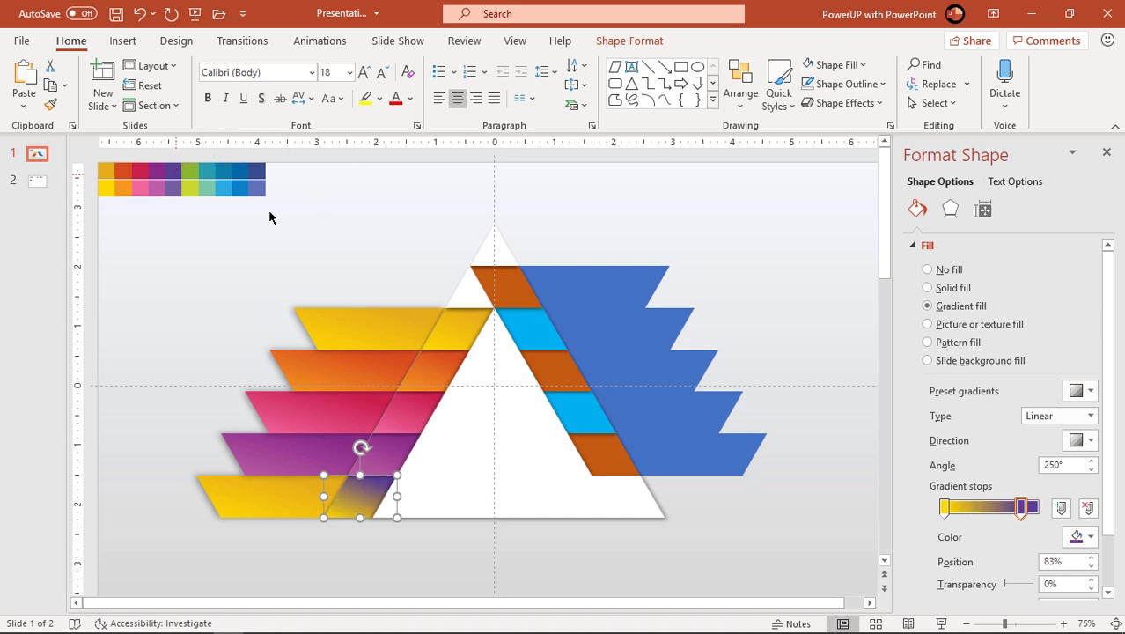
{"action": "left_click", "coordinate": [943, 508]}
{"action": "left_click", "coordinate": [1090, 536]}
{"action": "left_click", "coordinate": [1004, 513]}
{"action": "left_click", "coordinate": [179, 177]}
- Set both gradient stops of the bottom left-wing band to the recent violet
{"action": "left_click", "coordinate": [273, 497]}
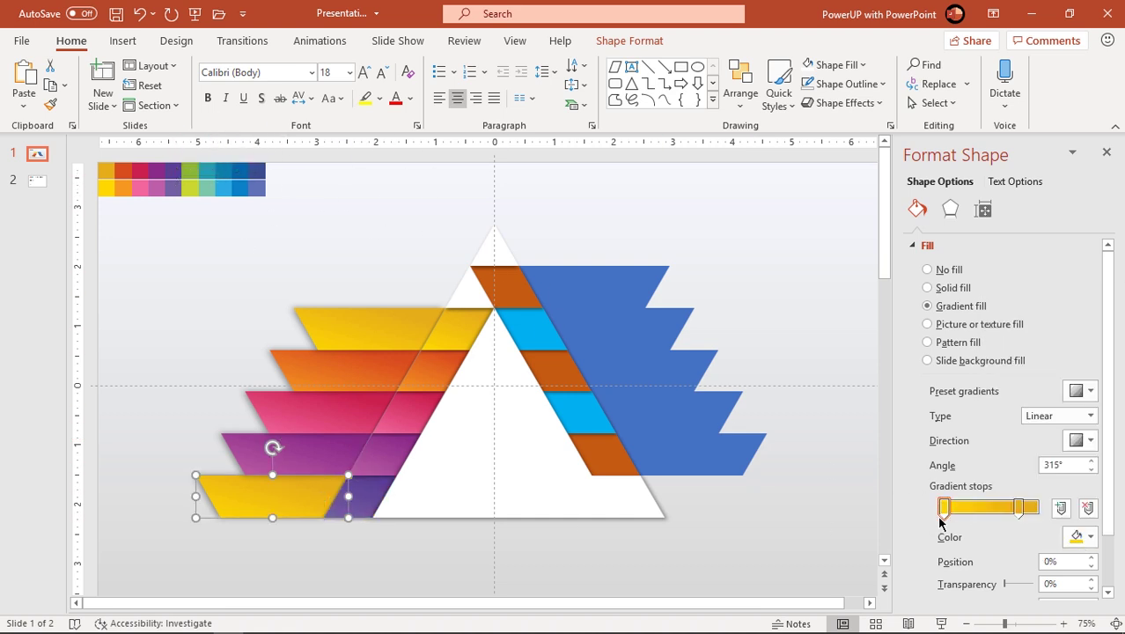
{"action": "left_click", "coordinate": [1019, 508]}
{"action": "left_click", "coordinate": [1090, 536]}
{"action": "left_click", "coordinate": [952, 468]}
{"action": "left_click", "coordinate": [942, 509]}
{"action": "left_click", "coordinate": [1090, 536]}
{"action": "left_click", "coordinate": [952, 468]}
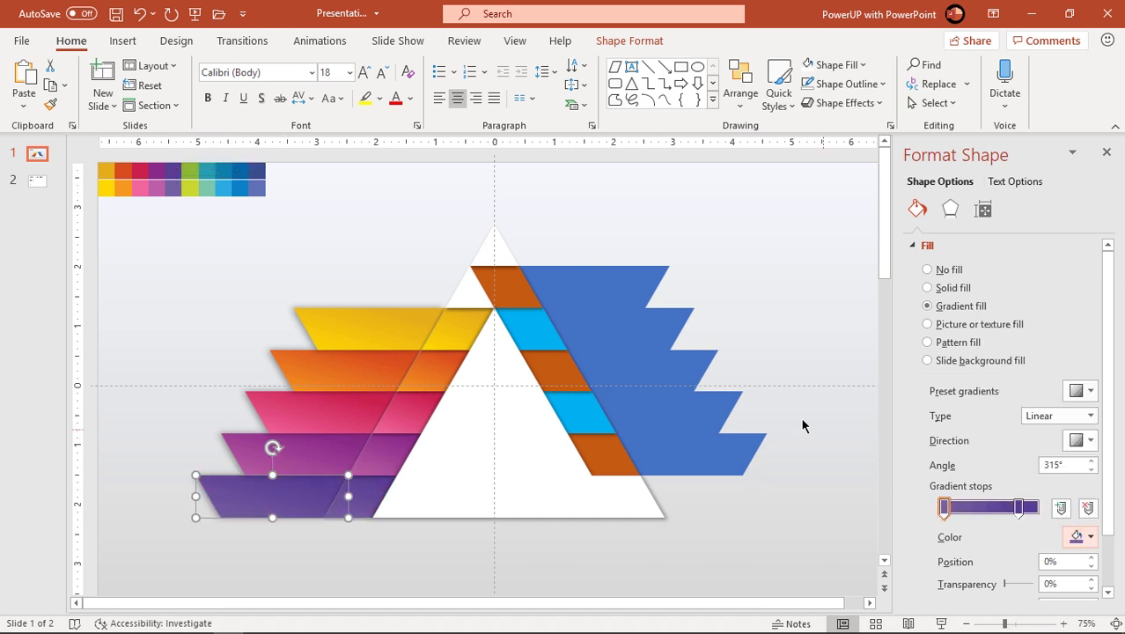
{"action": "left_click", "coordinate": [617, 240]}
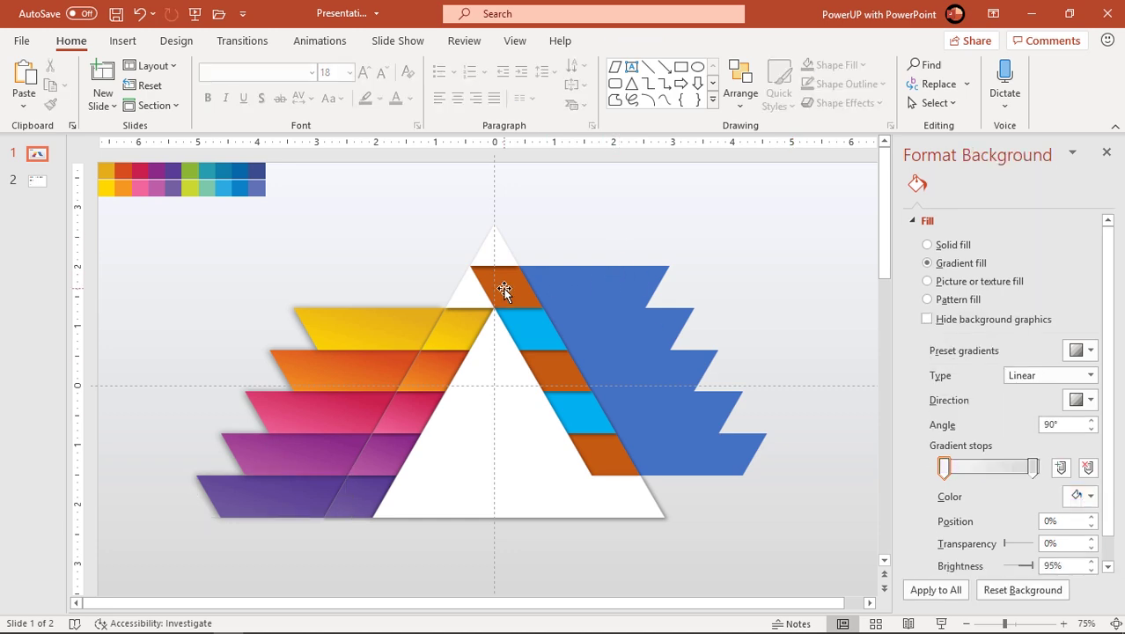
{"action": "left_click", "coordinate": [480, 312]}
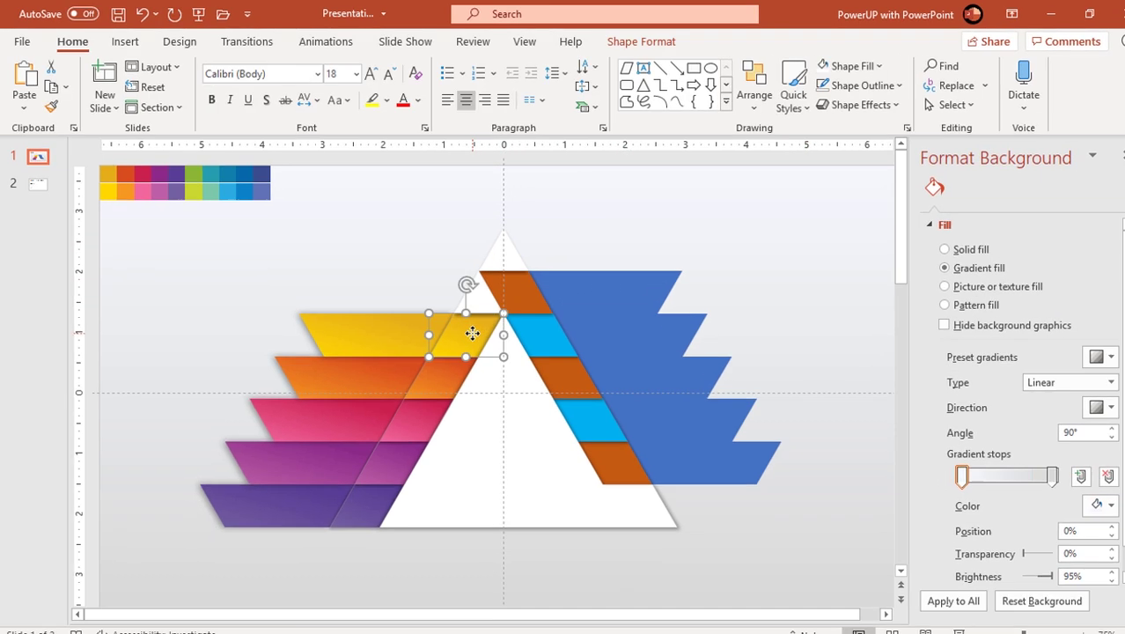
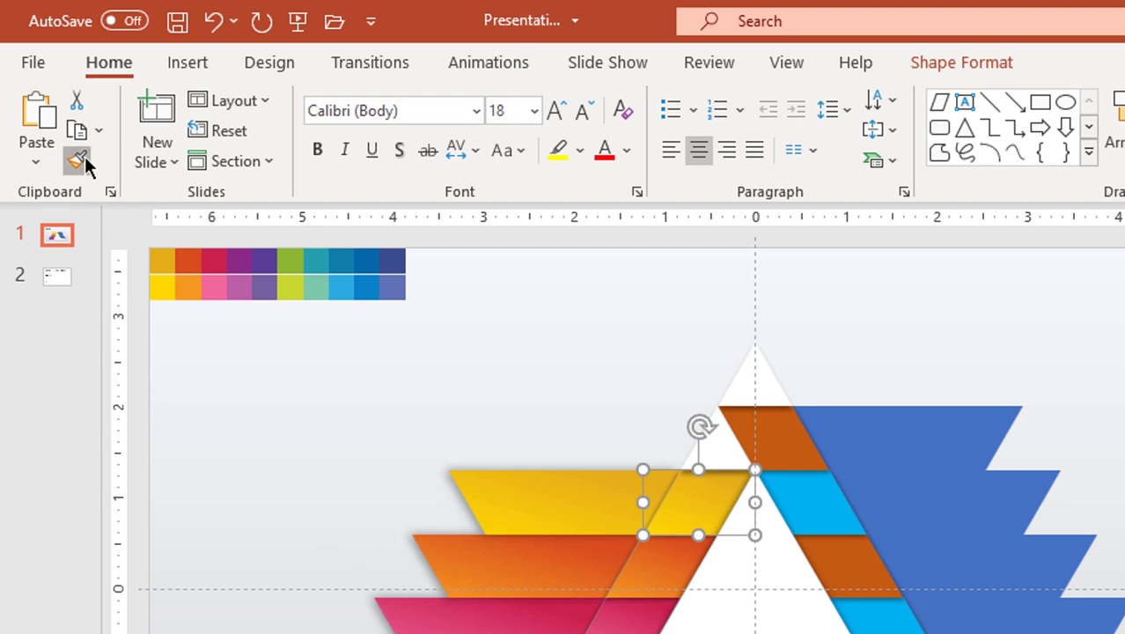
- Use Format Painter to copy the left yellow band's gradient onto the top-right blue band
{"action": "left_click", "coordinate": [84, 156]}
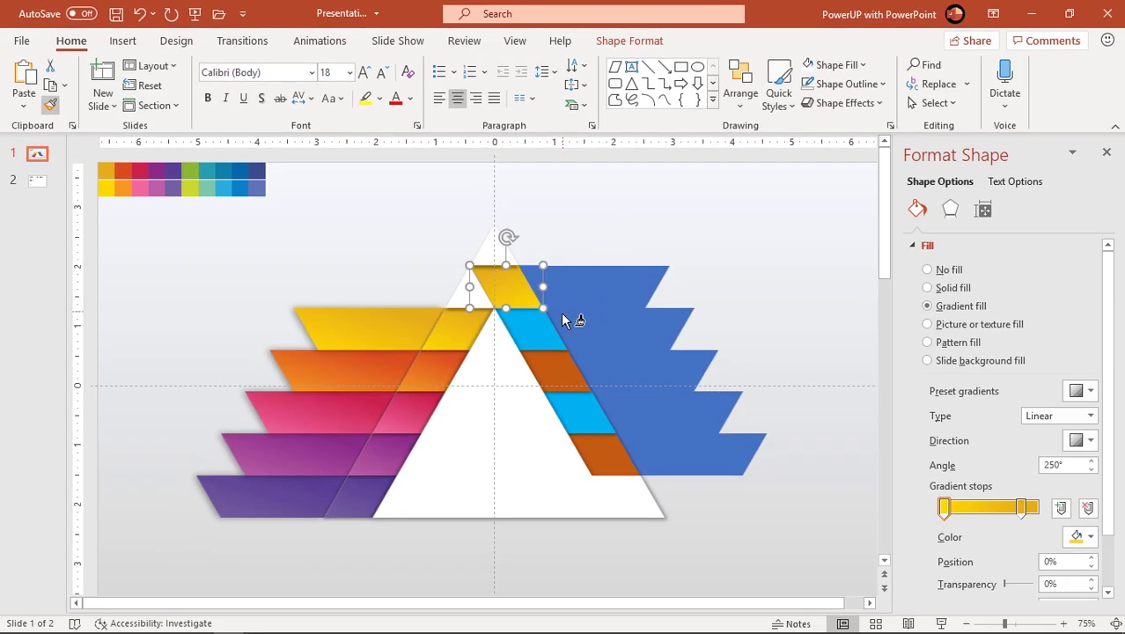
{"action": "left_click", "coordinate": [448, 317]}
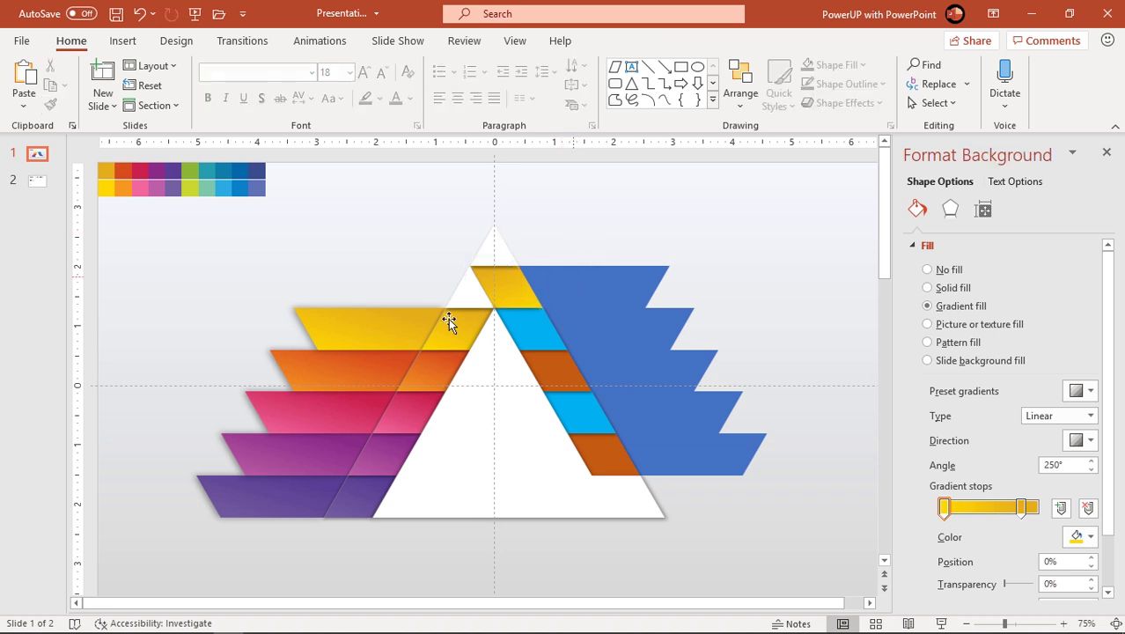
{"action": "left_click", "coordinate": [361, 326]}
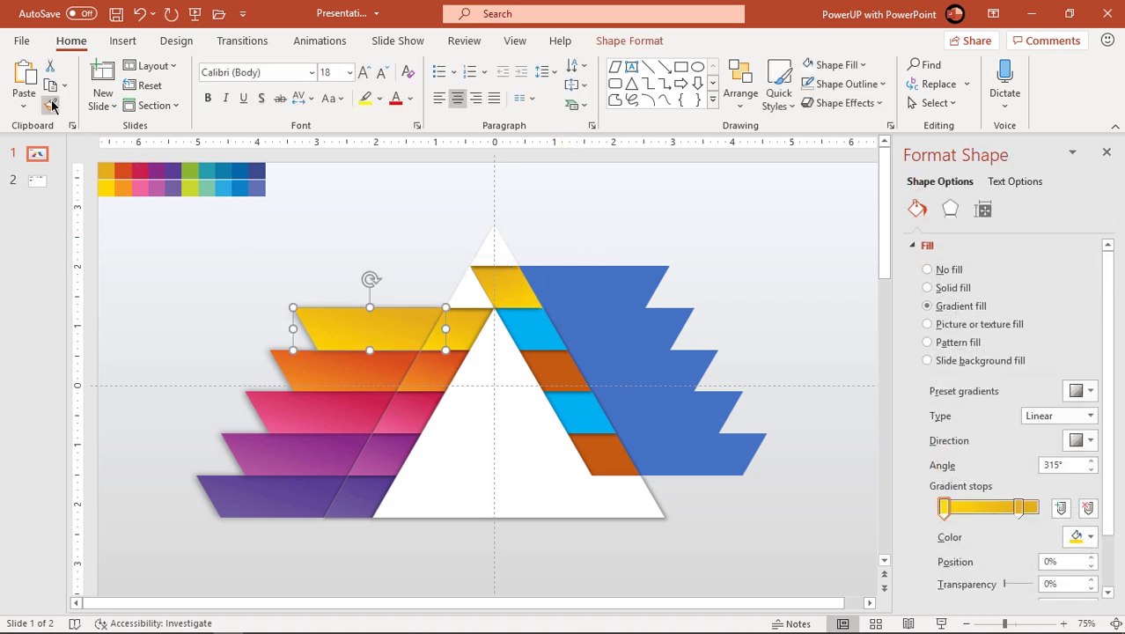
{"action": "left_click", "coordinate": [51, 105]}
{"action": "left_click", "coordinate": [612, 283]}
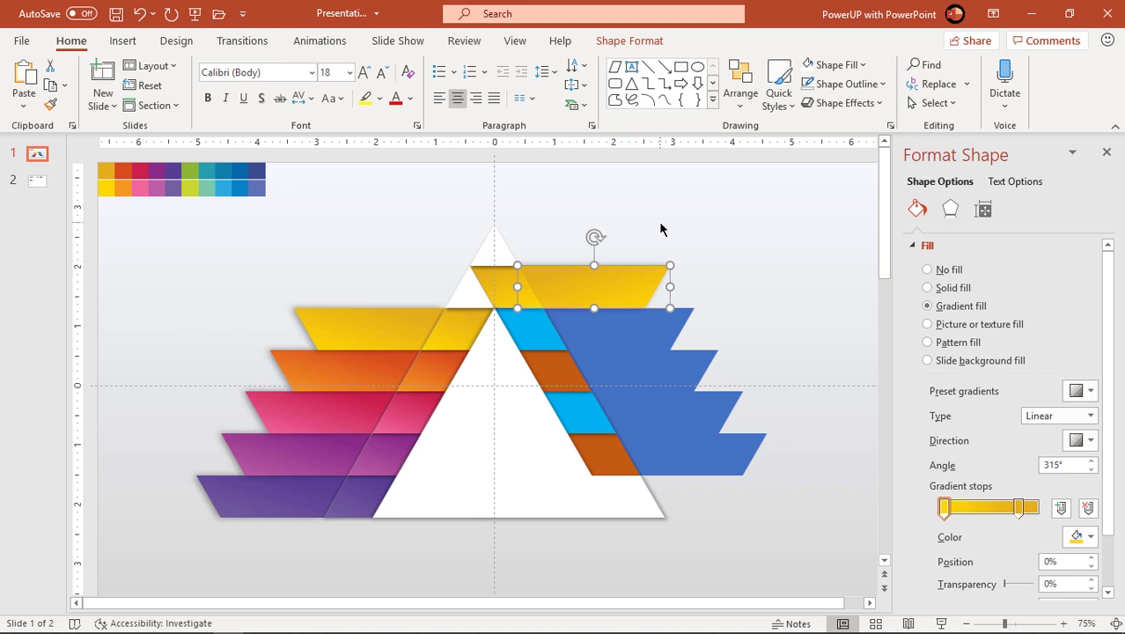
{"action": "left_click", "coordinate": [660, 229]}
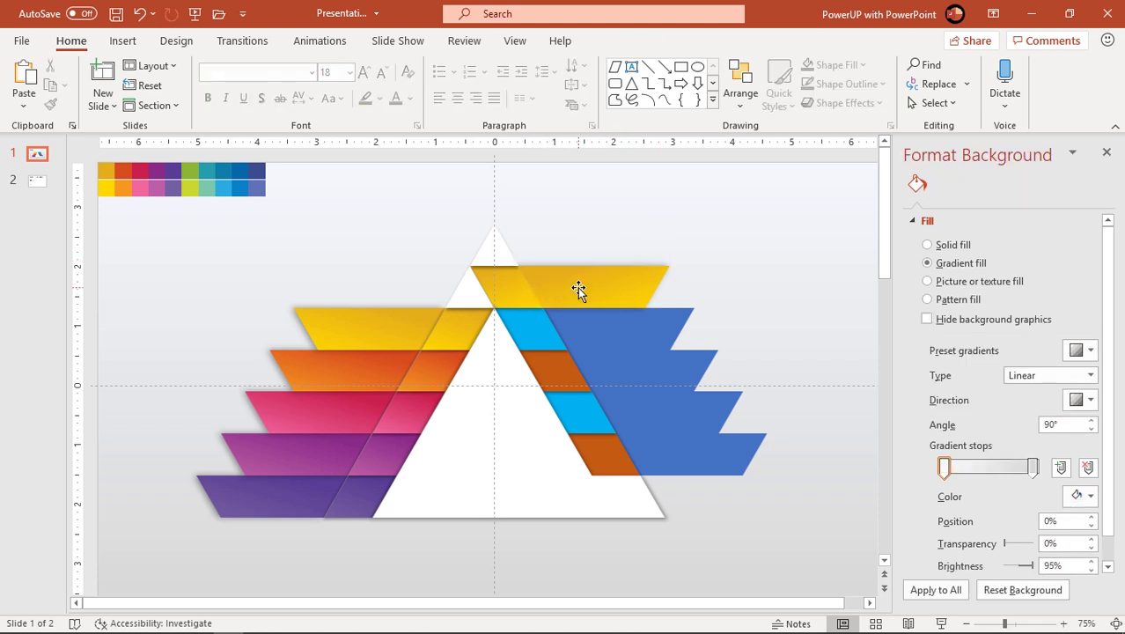
{"action": "left_click", "coordinate": [578, 286]}
- Send the top-right band to the back and give the apex piece an outer shadow
{"action": "right_click", "coordinate": [577, 286]}
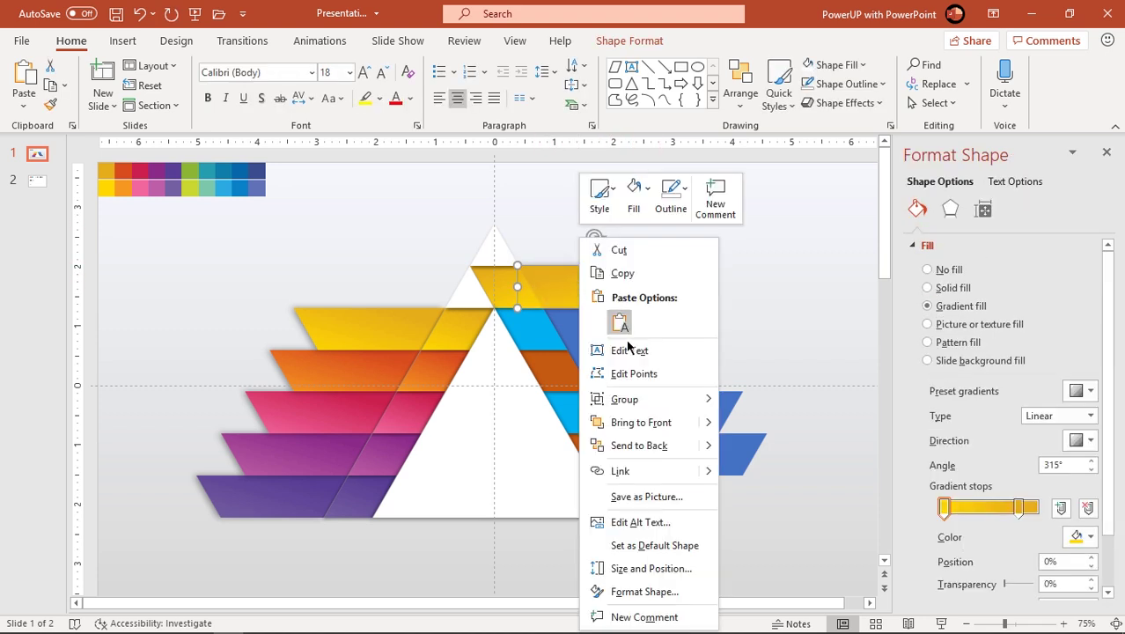
{"action": "left_click", "coordinate": [639, 445]}
{"action": "left_click", "coordinate": [525, 298]}
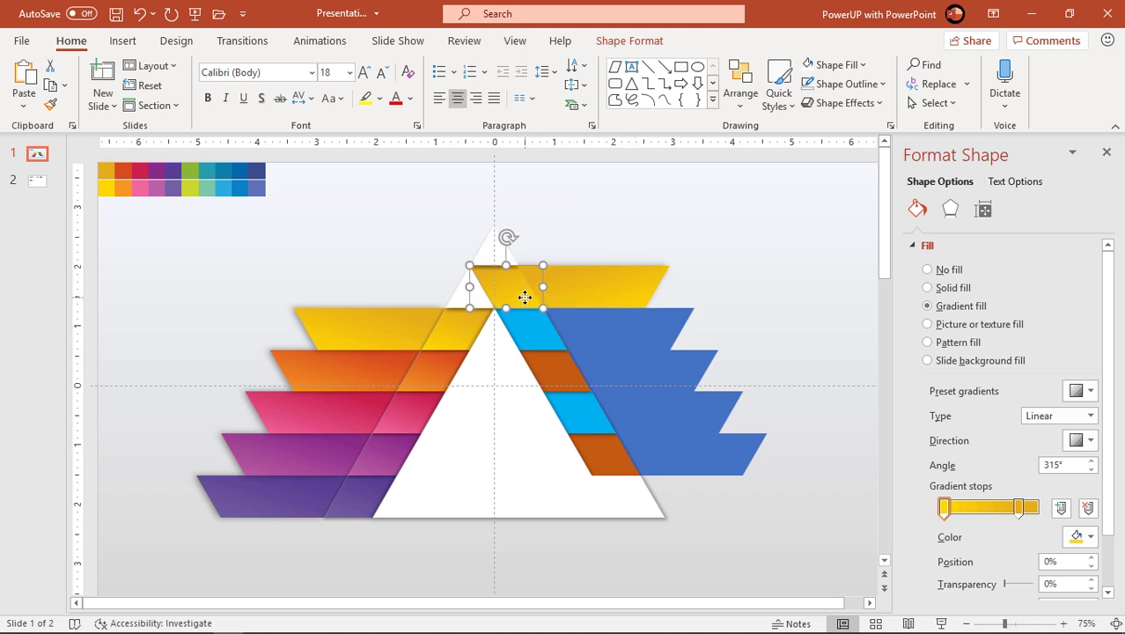
{"action": "left_click", "coordinate": [950, 211]}
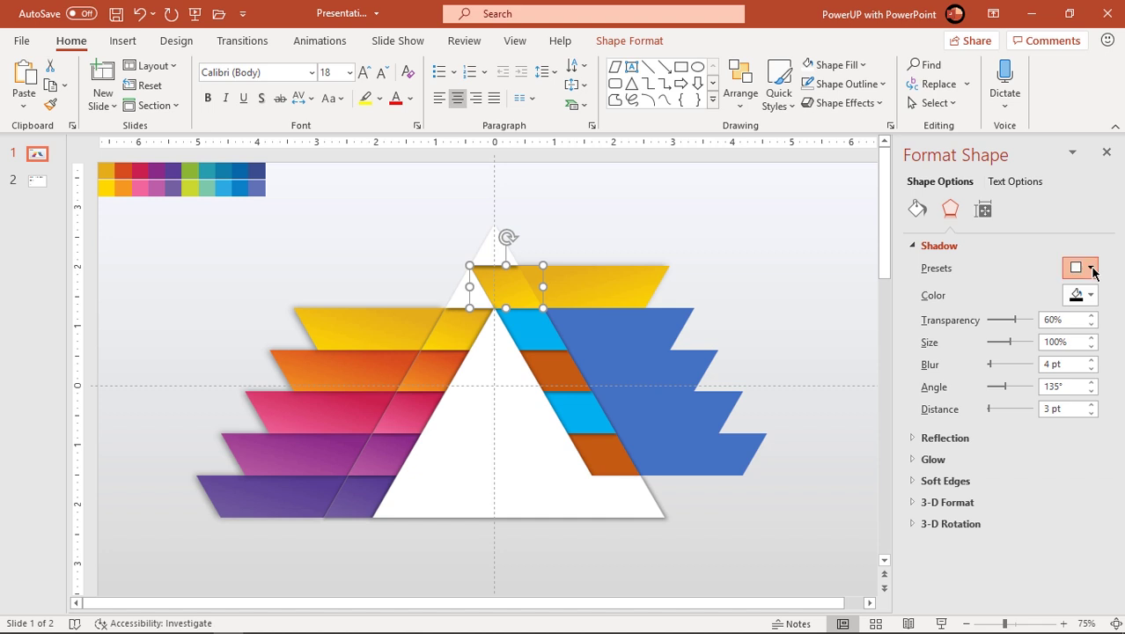
{"action": "left_click", "coordinate": [1090, 269]}
{"action": "left_click", "coordinate": [990, 449]}
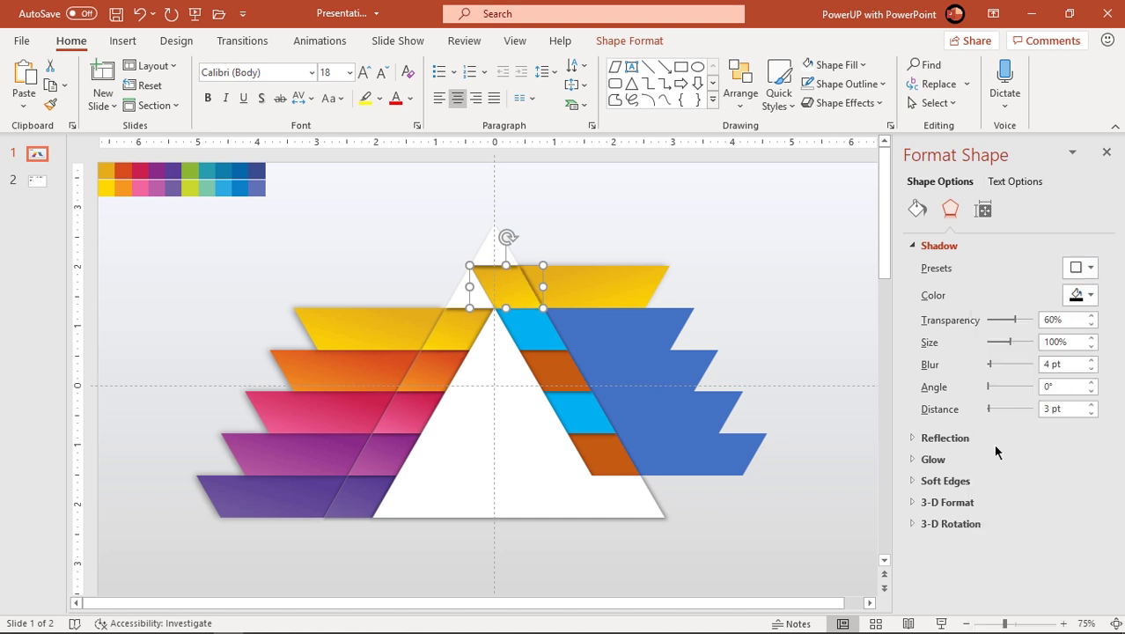
- Apply the same outer shadow preset to the top-right yellow band
{"action": "left_click", "coordinate": [639, 282]}
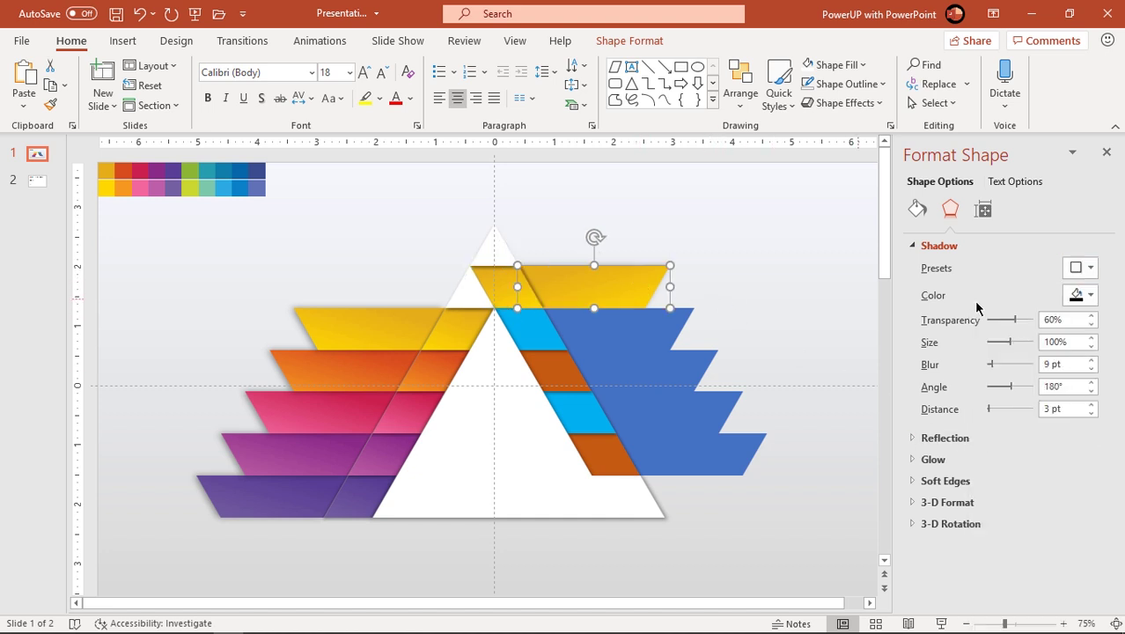
{"action": "left_click", "coordinate": [1090, 267]}
{"action": "left_click", "coordinate": [997, 447]}
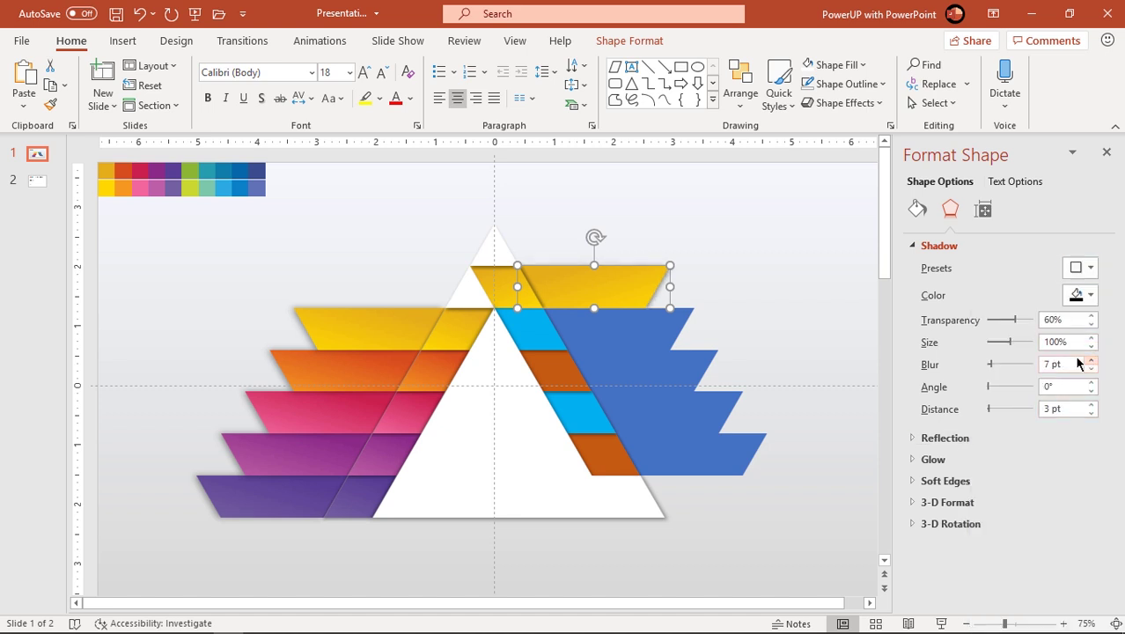
{"action": "left_click", "coordinate": [836, 299]}
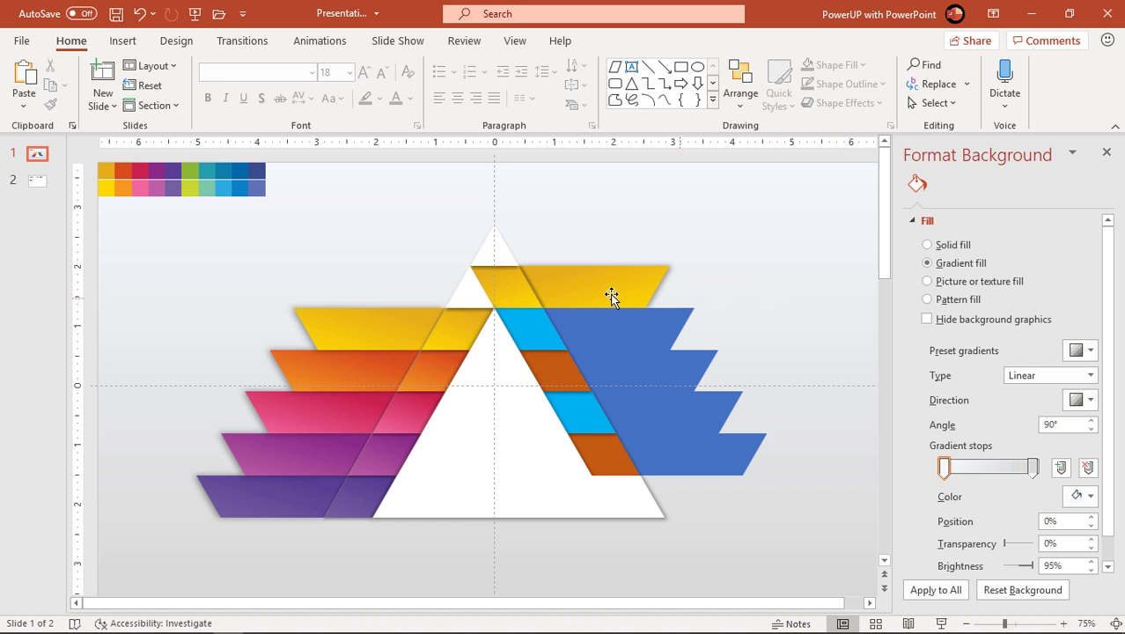
- Set the apex piece's gradient direction to 225°
{"action": "left_click", "coordinate": [525, 293]}
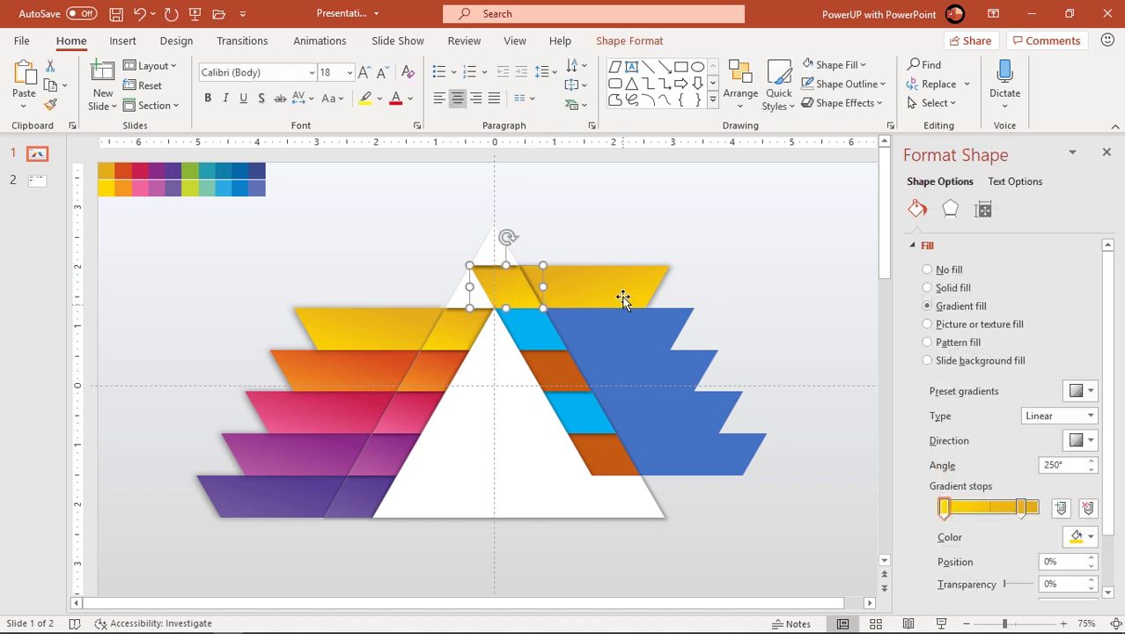
{"action": "left_click", "coordinate": [1091, 440]}
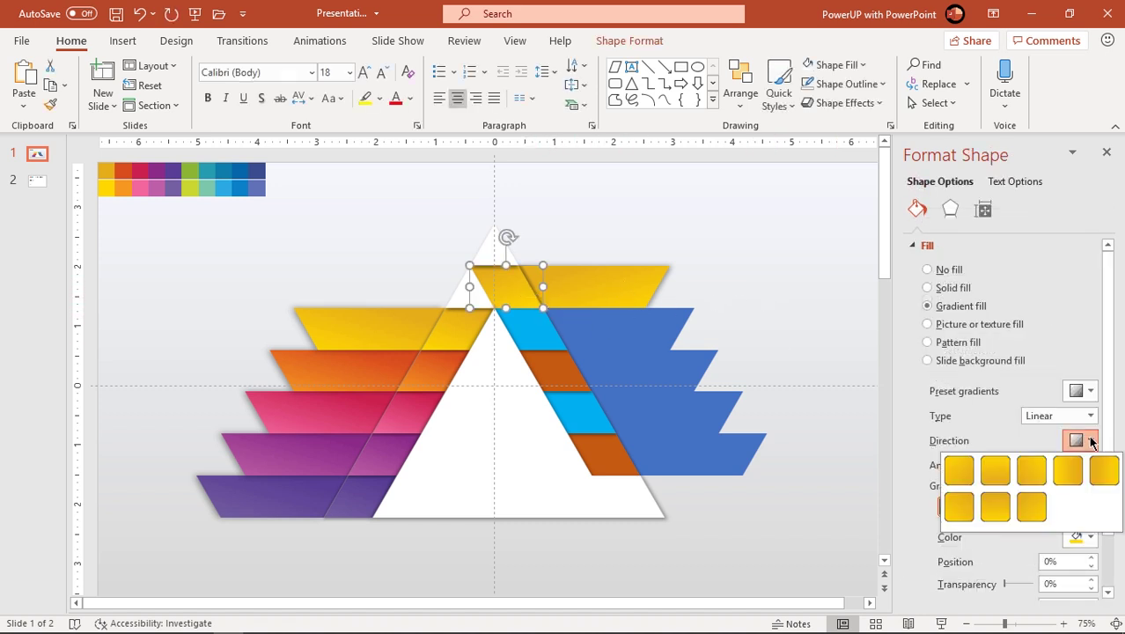
{"action": "left_click", "coordinate": [1031, 506]}
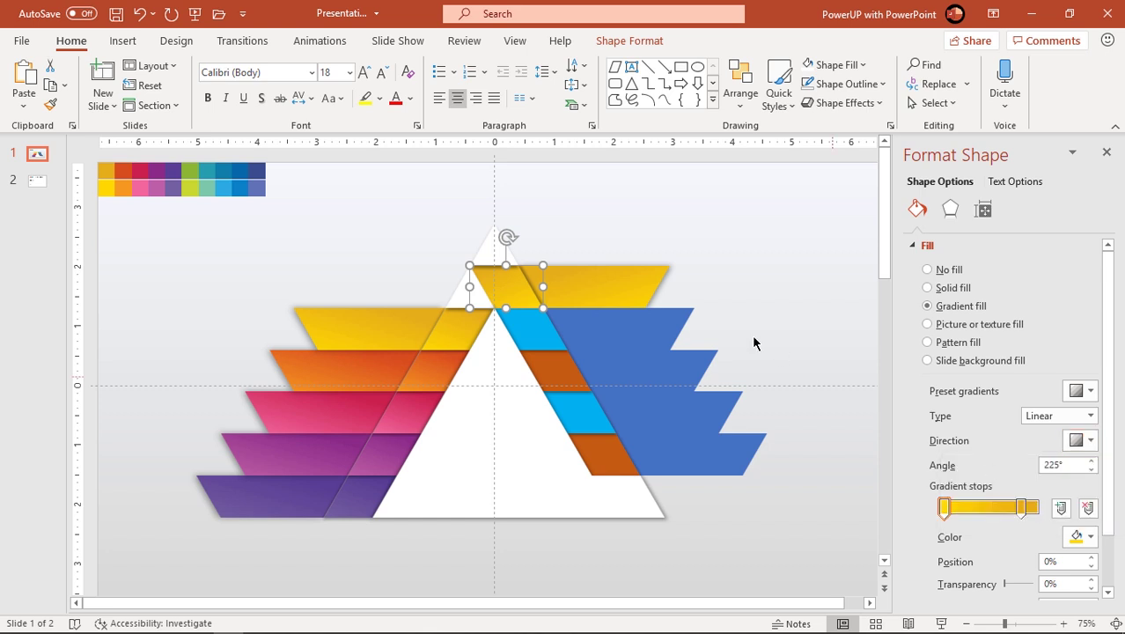
- Set the top-right band's gradient angle to 0°
{"action": "left_click", "coordinate": [653, 293]}
{"action": "left_click", "coordinate": [1092, 440]}
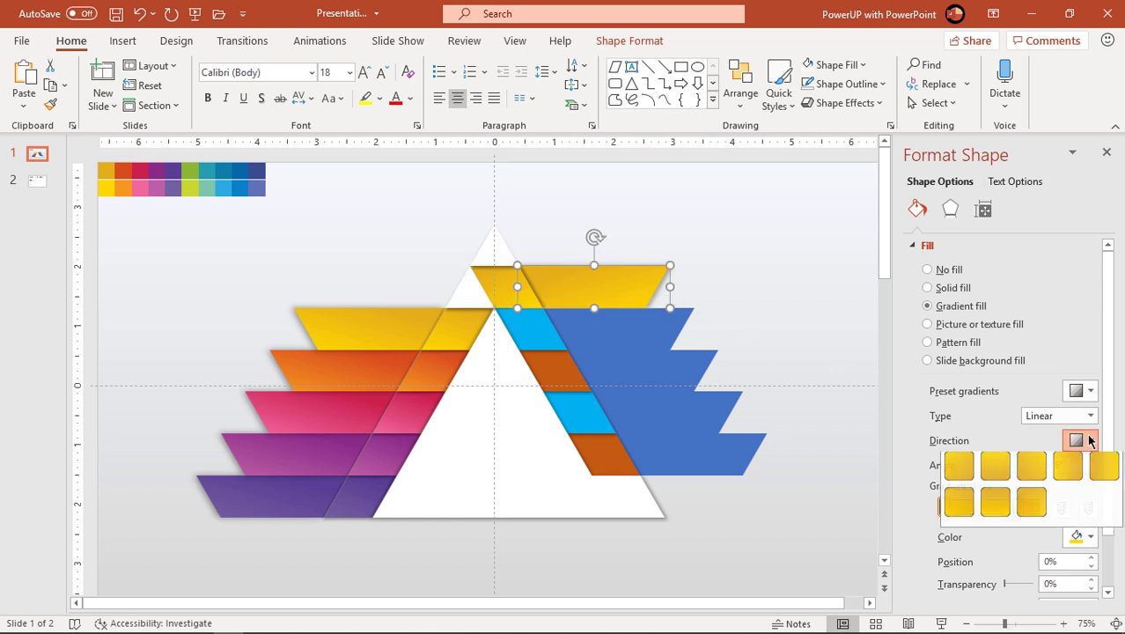
{"action": "left_click", "coordinate": [1037, 507]}
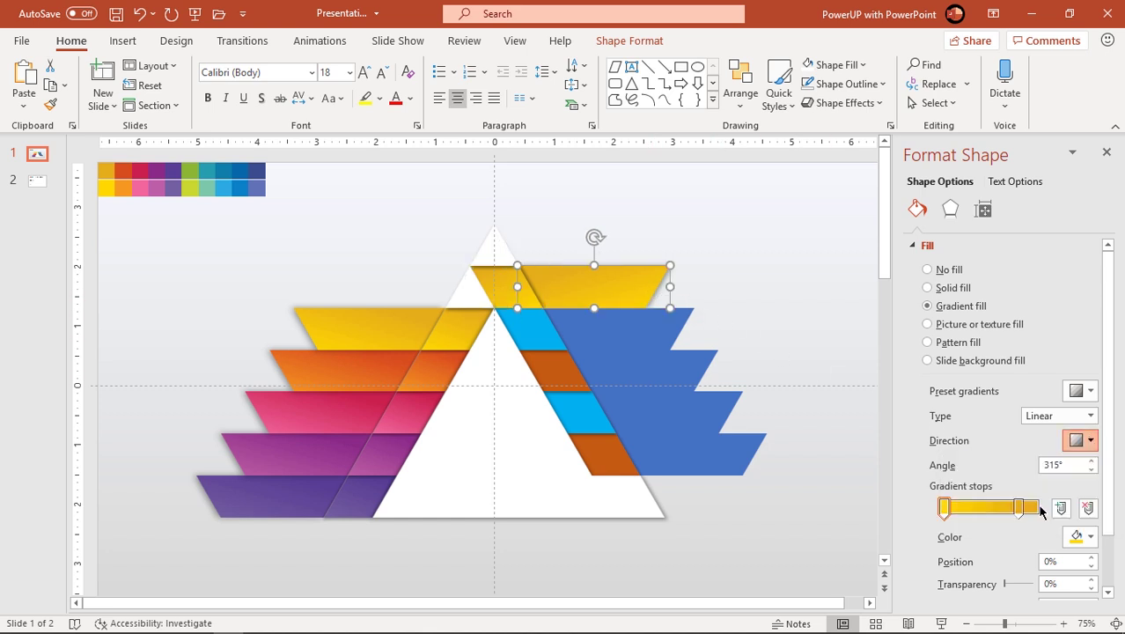
{"action": "left_click", "coordinate": [1091, 470]}
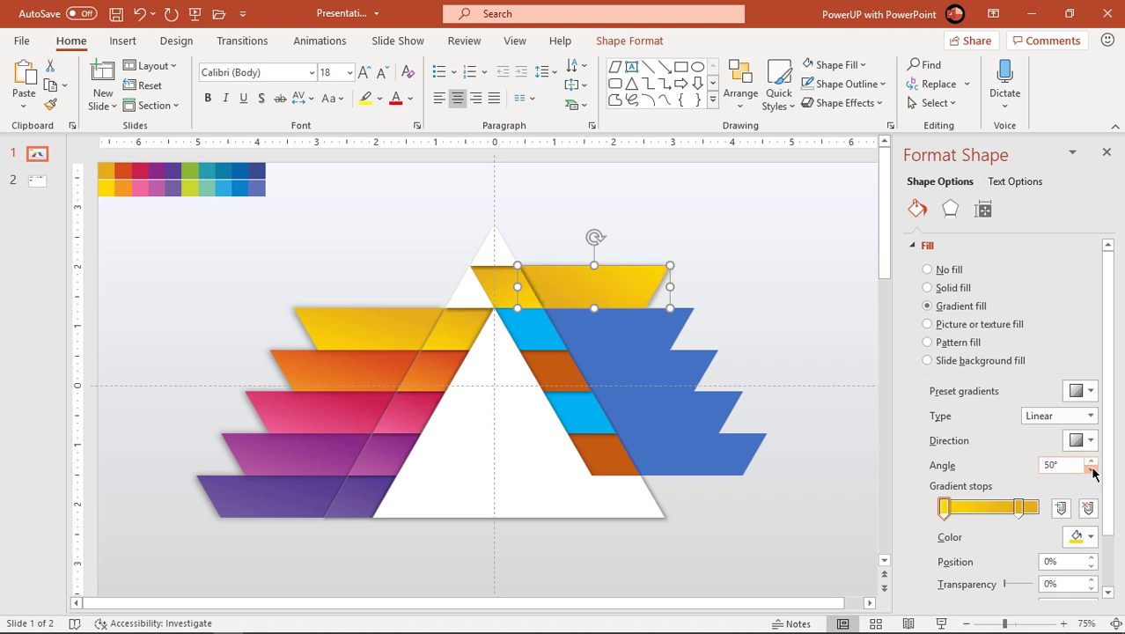
{"action": "left_click", "coordinate": [836, 325]}
{"action": "left_click", "coordinate": [521, 289]}
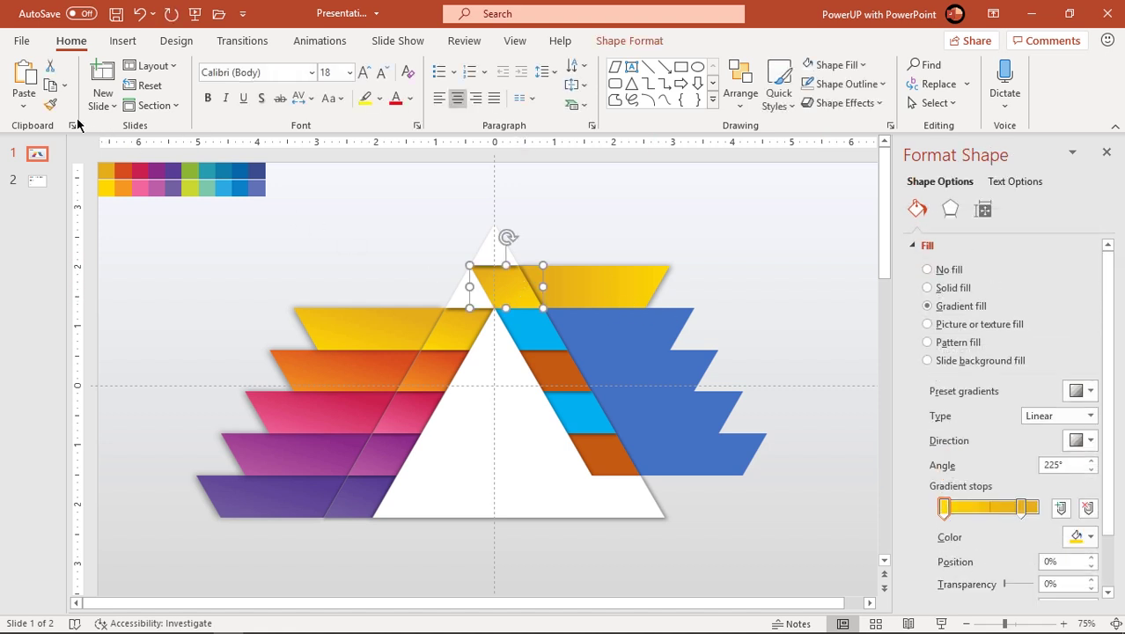
{"action": "left_click", "coordinate": [50, 103]}
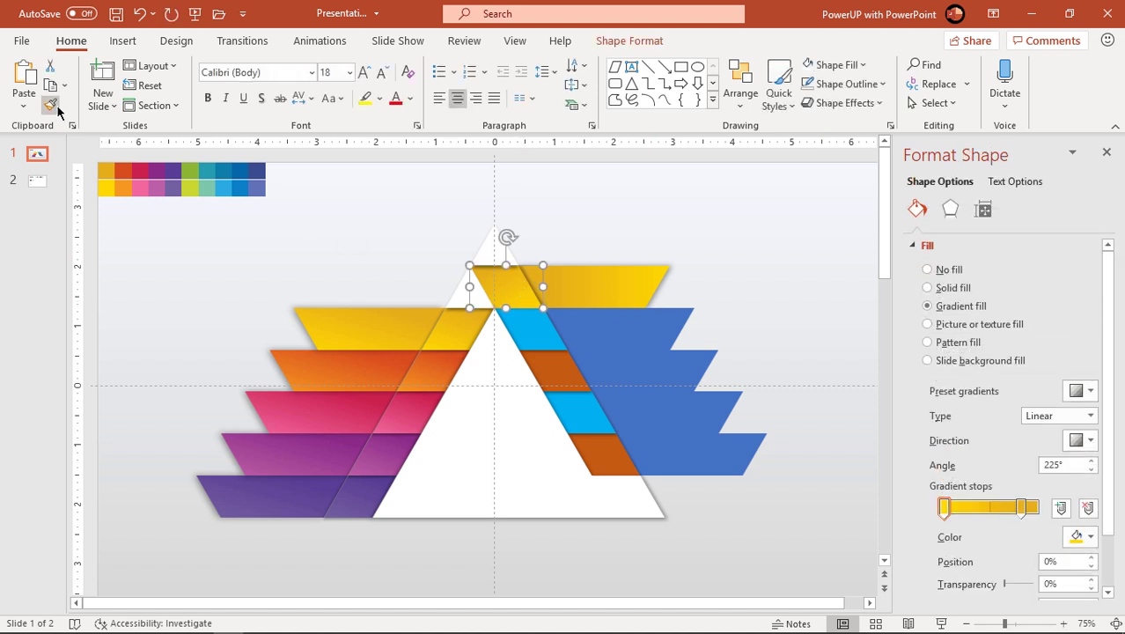
- Paint the apex's yellow gradient onto the four right-edge segments, including the cyan and dark orange ones
{"action": "left_click", "coordinate": [544, 334]}
{"action": "left_click", "coordinate": [563, 374]}
{"action": "left_click", "coordinate": [576, 415]}
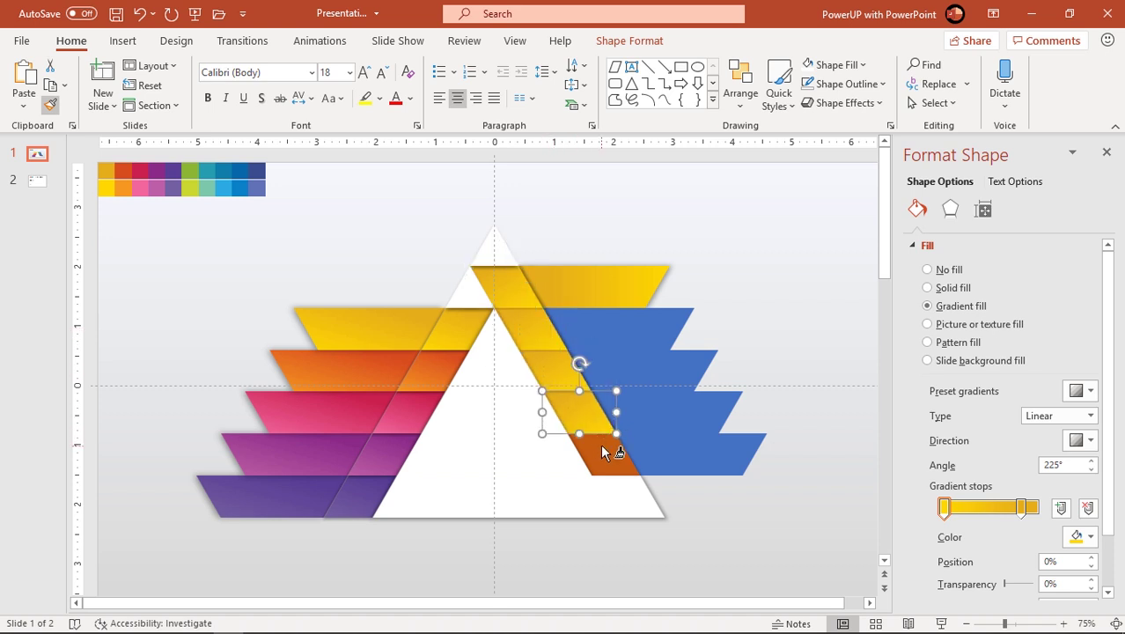
{"action": "left_click", "coordinate": [602, 449]}
{"action": "key", "text": "Escape"}
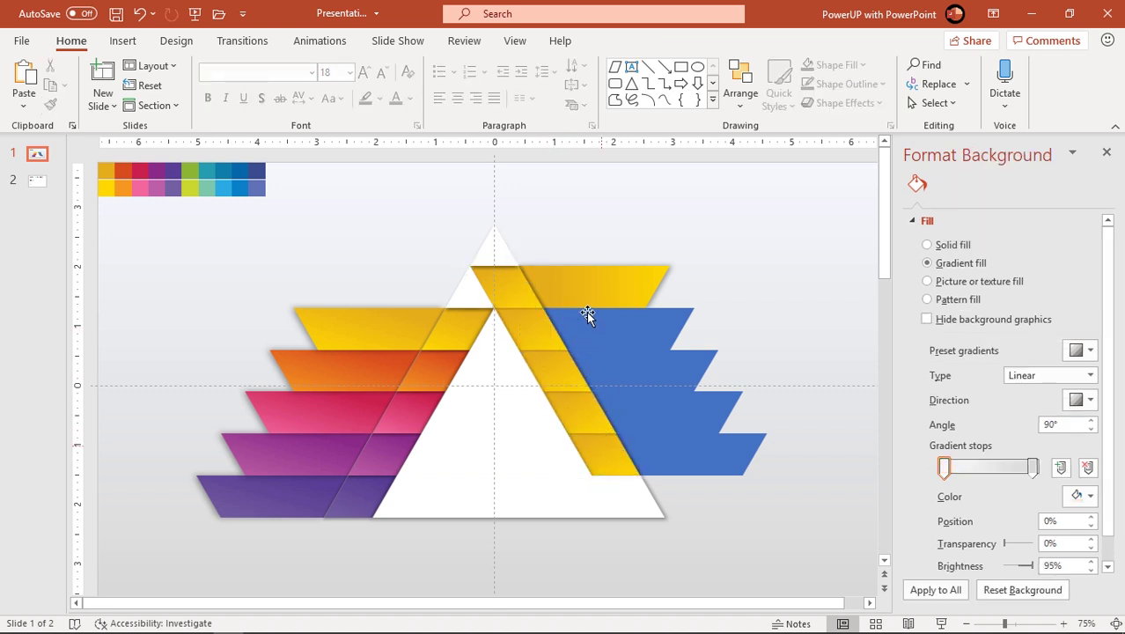
- Paint the top-right band's gold gradient onto all remaining blue bands down to the bottom
{"action": "left_click", "coordinate": [585, 279]}
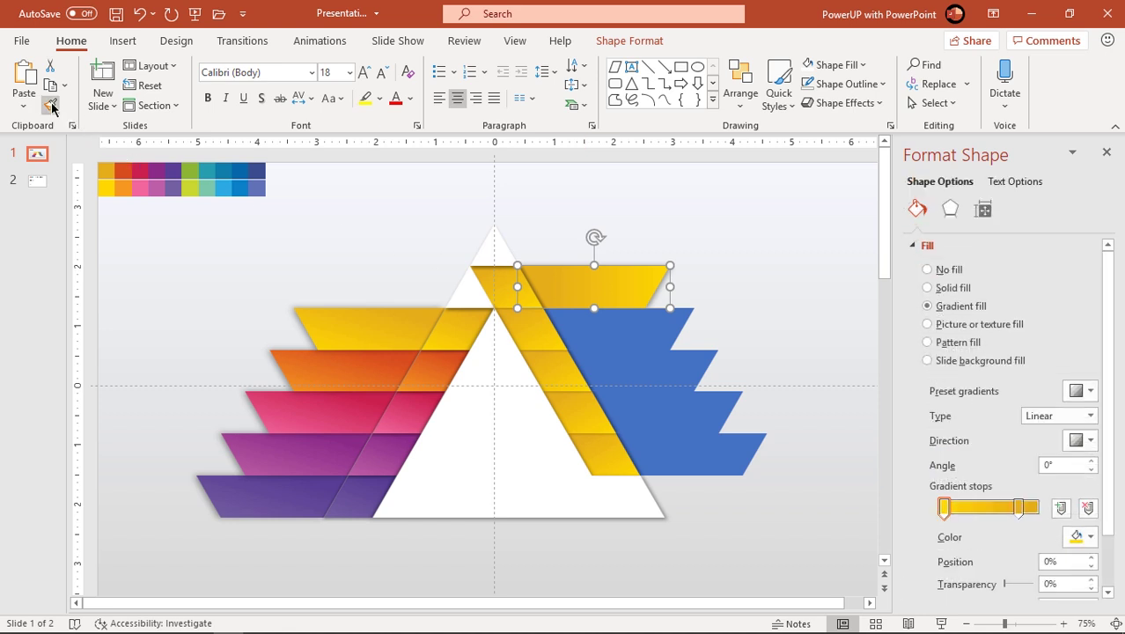
{"action": "left_click", "coordinate": [605, 332]}
{"action": "left_click", "coordinate": [633, 374]}
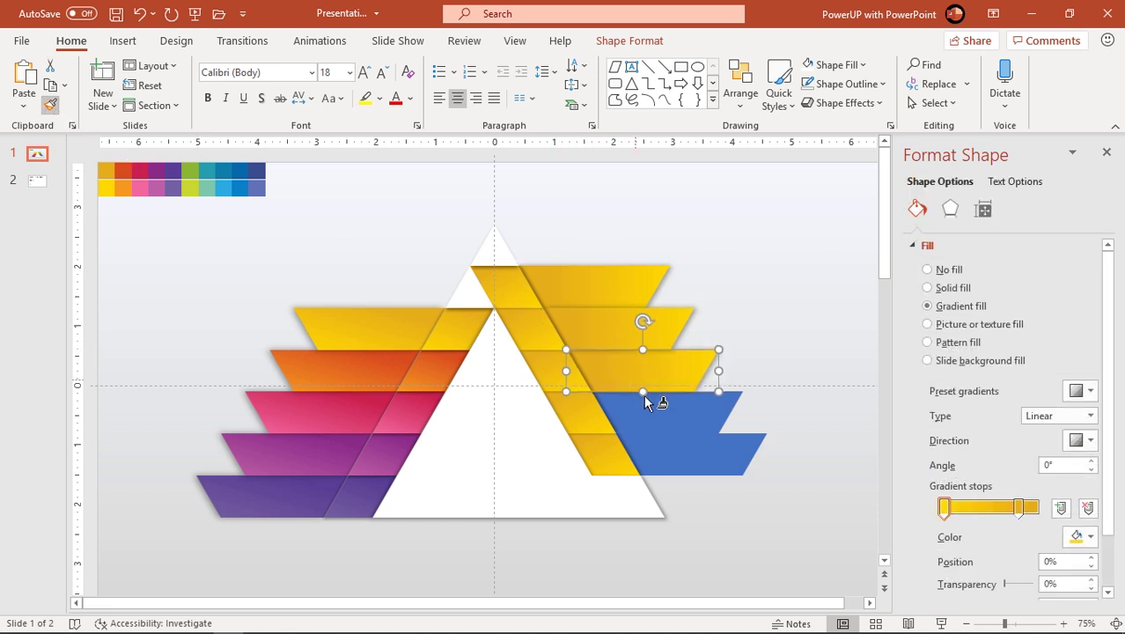
{"action": "left_click", "coordinate": [649, 414]}
{"action": "left_click", "coordinate": [674, 461]}
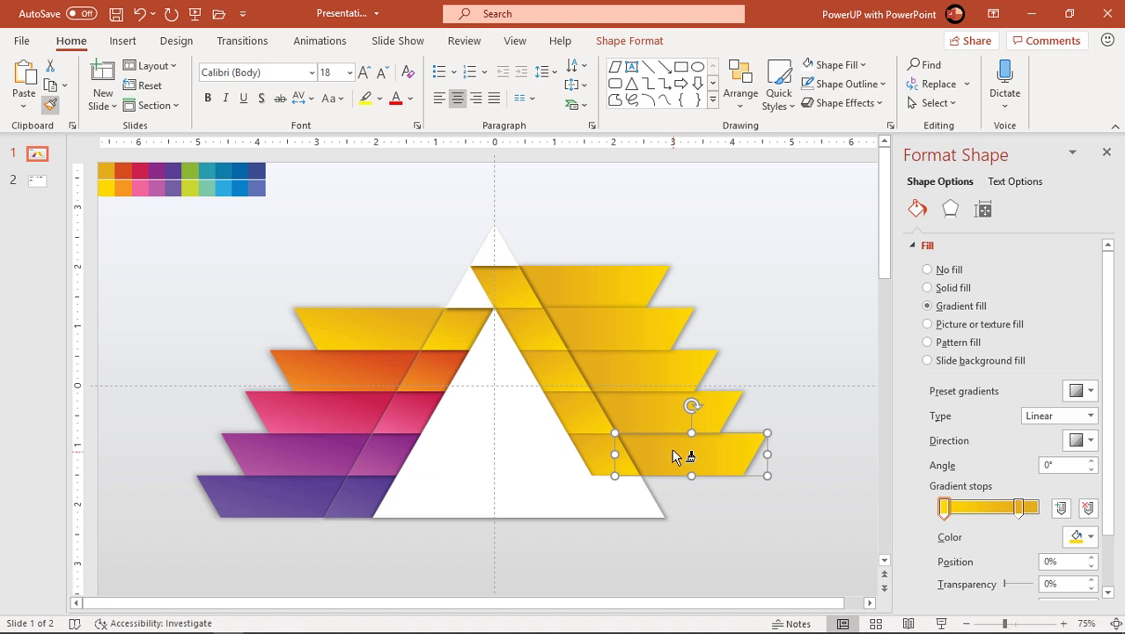
{"action": "key", "text": "Escape"}
{"action": "left_click", "coordinate": [617, 284]}
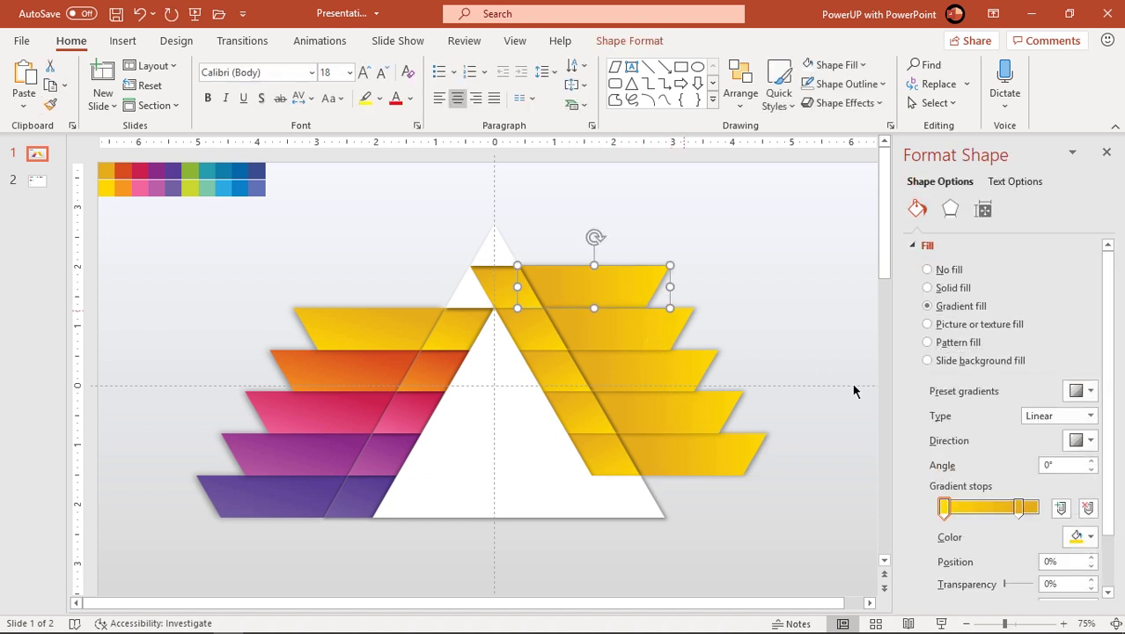
- Recolour the apex piece and top-right band gradients green using sampled swatch colours
{"action": "left_click", "coordinate": [500, 287]}
{"action": "left_click", "coordinate": [1080, 536]}
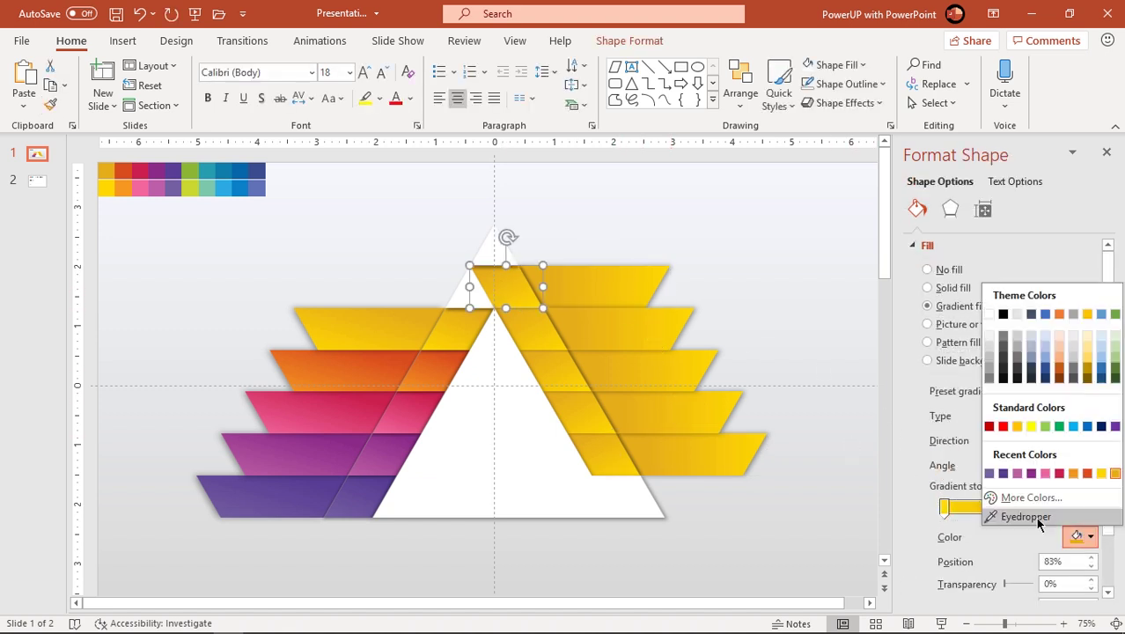
{"action": "left_click", "coordinate": [1004, 513]}
{"action": "left_click", "coordinate": [189, 170]}
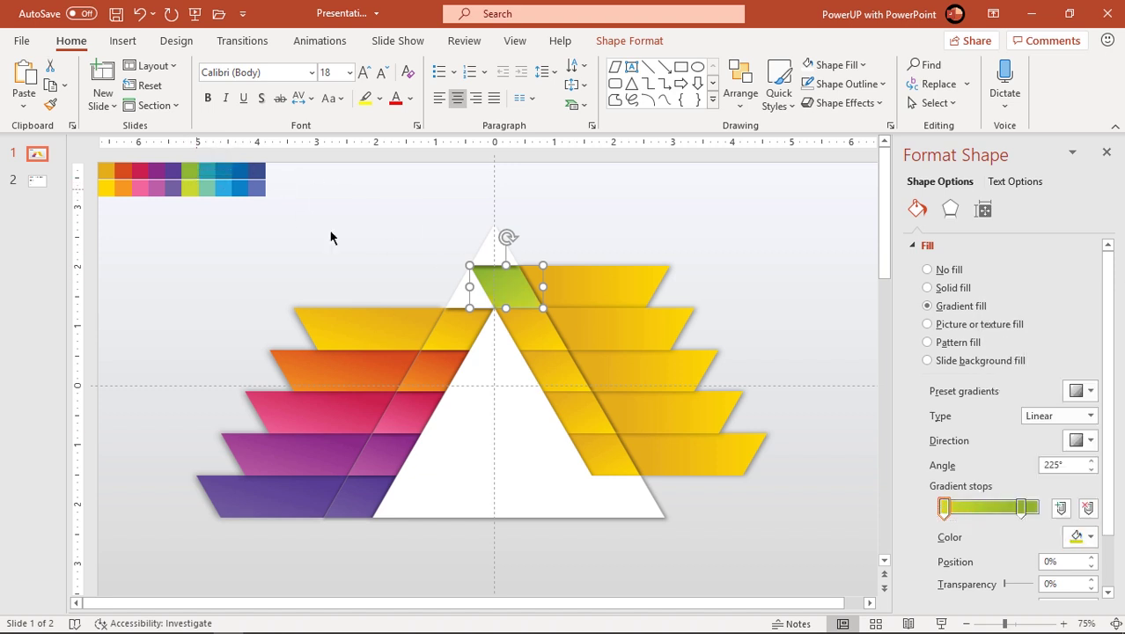
{"action": "left_click", "coordinate": [607, 286]}
{"action": "left_click", "coordinate": [1021, 507]}
{"action": "left_click", "coordinate": [1081, 536]}
{"action": "left_click", "coordinate": [1003, 474]}
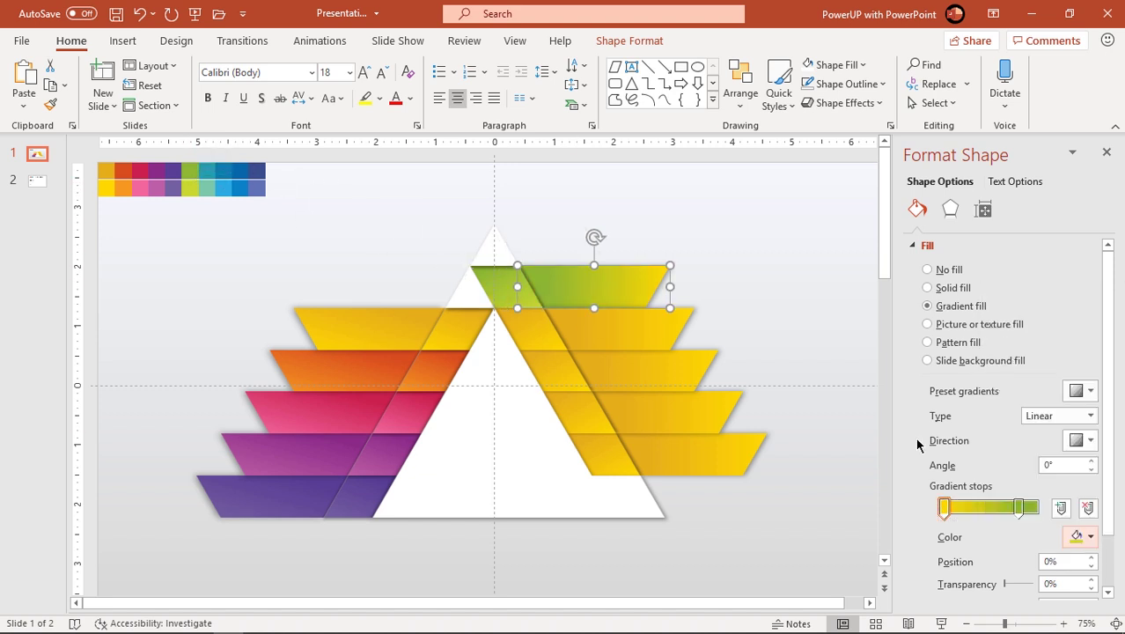
{"action": "key", "text": "Tab"}
- Turn the second right-edge piece and the second right band teal
{"action": "left_click", "coordinate": [1021, 507]}
{"action": "left_click", "coordinate": [1094, 539]}
{"action": "left_click", "coordinate": [1021, 516]}
{"action": "left_click", "coordinate": [212, 170]}
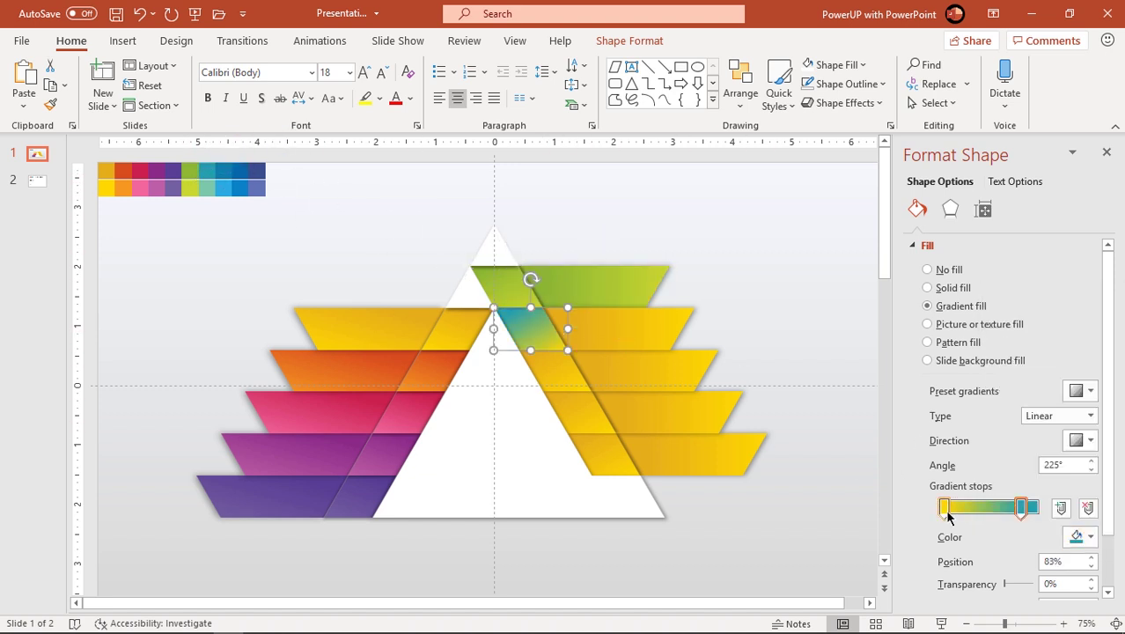
{"action": "left_click", "coordinate": [944, 507]}
{"action": "left_click", "coordinate": [1090, 536]}
{"action": "left_click", "coordinate": [1021, 516]}
{"action": "left_click", "coordinate": [616, 327]}
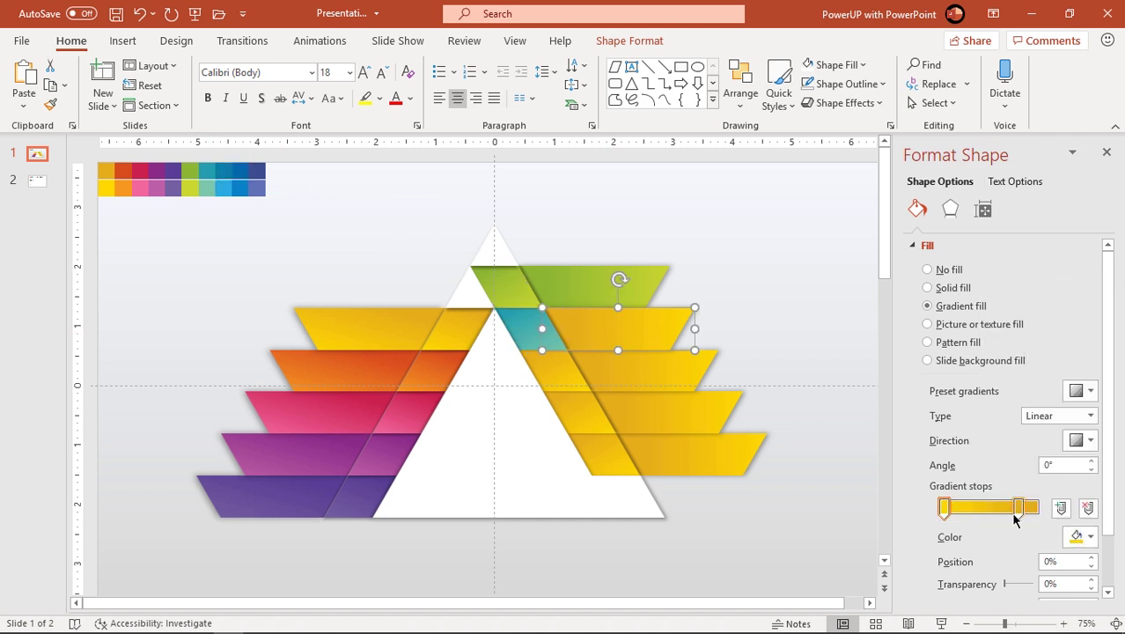
{"action": "left_click", "coordinate": [1081, 536]}
{"action": "left_click", "coordinate": [1076, 470]}
{"action": "left_click", "coordinate": [1080, 536]}
- Give the third right-edge piece and the next right band cyan-blue gradient stops
{"action": "left_click", "coordinate": [1021, 516]}
{"action": "left_click", "coordinate": [554, 369]}
{"action": "left_click", "coordinate": [554, 370]}
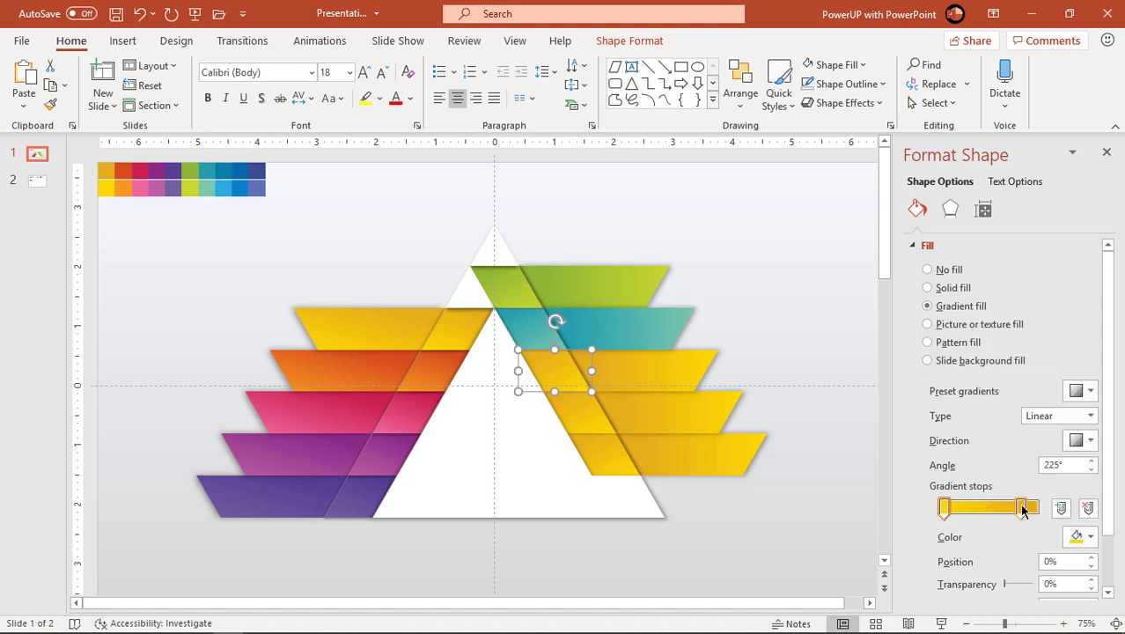
{"action": "left_click", "coordinate": [1021, 506]}
{"action": "left_click", "coordinate": [1080, 536]}
{"action": "left_click", "coordinate": [977, 524]}
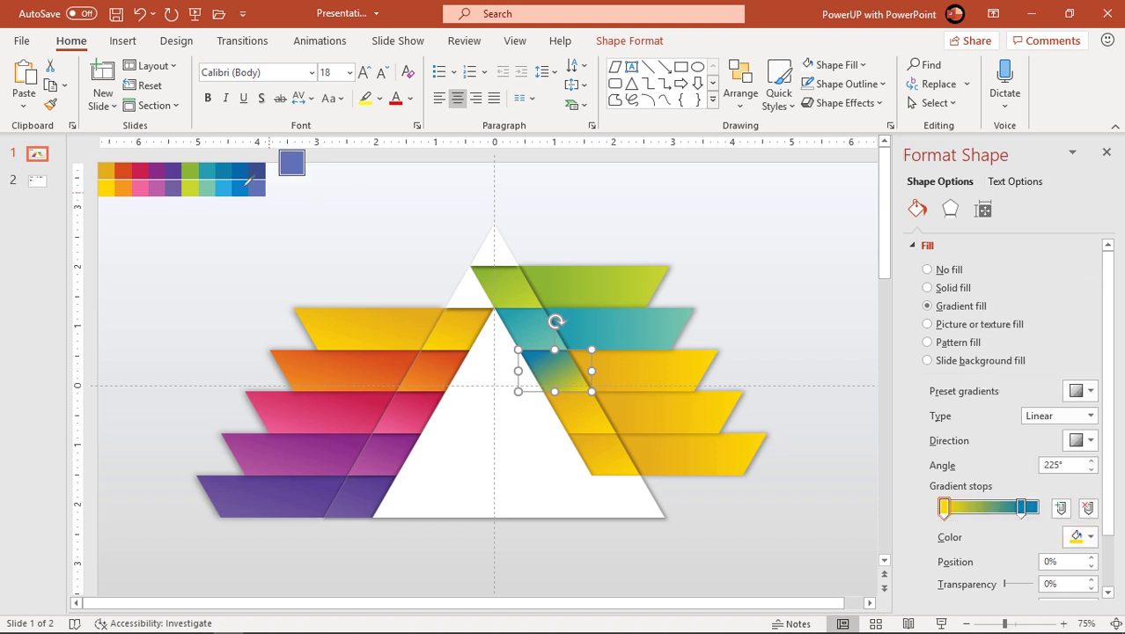
{"action": "left_click", "coordinate": [257, 173]}
{"action": "left_click", "coordinate": [651, 369]}
{"action": "left_click", "coordinate": [1019, 507]}
{"action": "left_click", "coordinate": [1081, 536]}
{"action": "left_click", "coordinate": [955, 451]}
{"action": "left_click", "coordinate": [943, 508]}
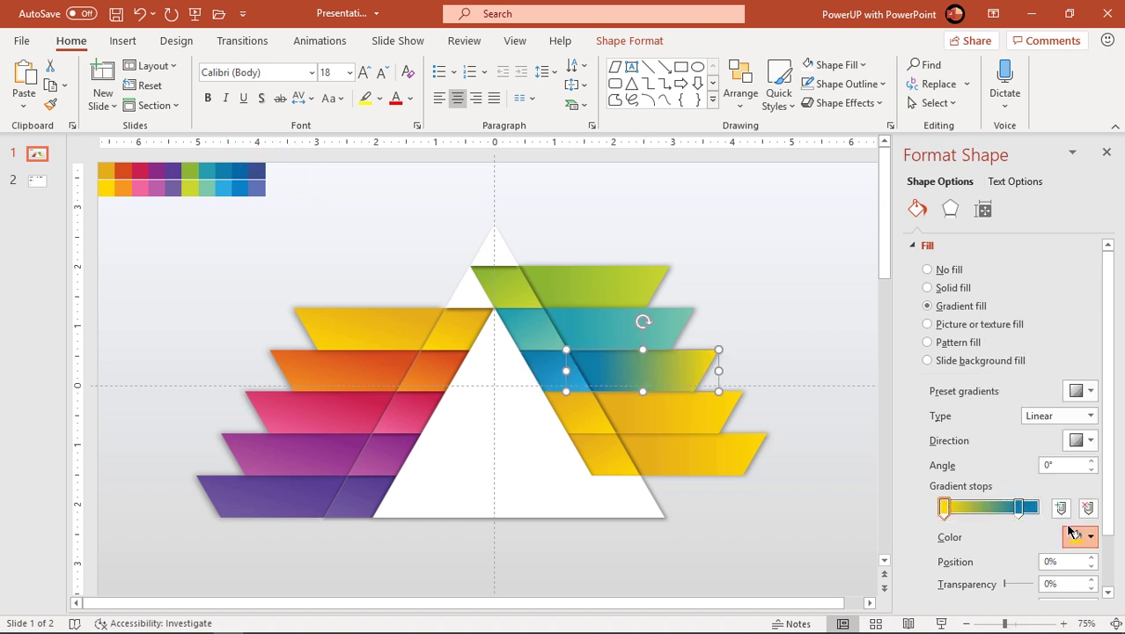
- Make the small middle piece and the next band down fully blue
{"action": "left_click", "coordinate": [1080, 536]}
{"action": "left_click", "coordinate": [955, 450]}
{"action": "left_click", "coordinate": [607, 412]}
{"action": "left_click", "coordinate": [1021, 507]}
{"action": "left_click", "coordinate": [1081, 536]}
{"action": "left_click", "coordinate": [1008, 527]}
{"action": "left_click", "coordinate": [239, 172]}
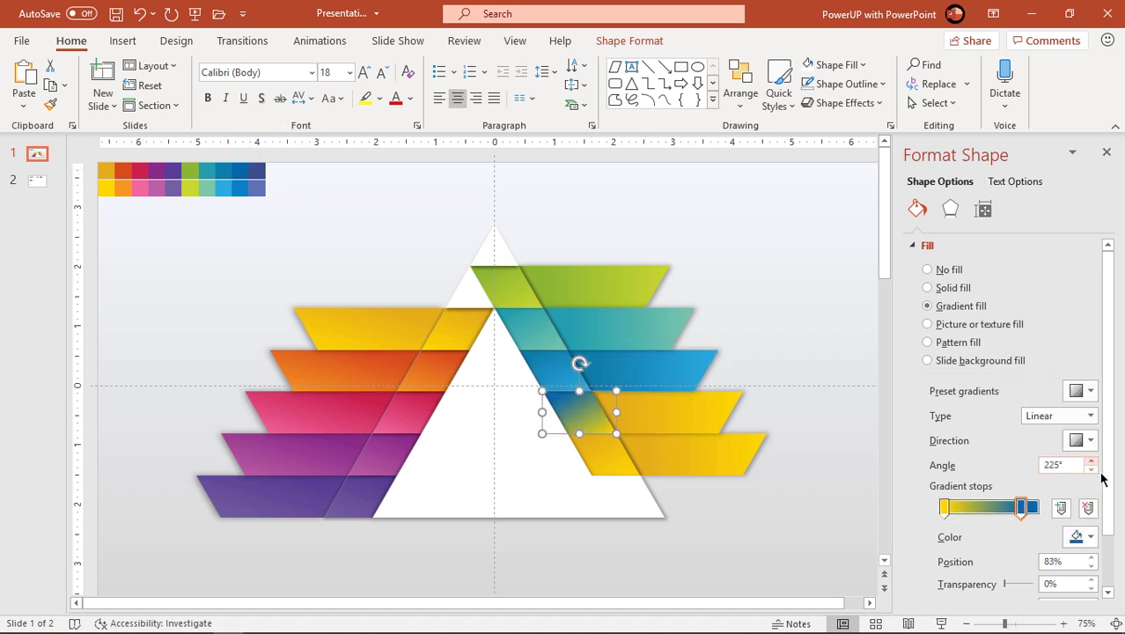
{"action": "left_click", "coordinate": [943, 508]}
{"action": "left_click", "coordinate": [1008, 526]}
{"action": "left_click", "coordinate": [257, 172]}
{"action": "left_click", "coordinate": [683, 420]}
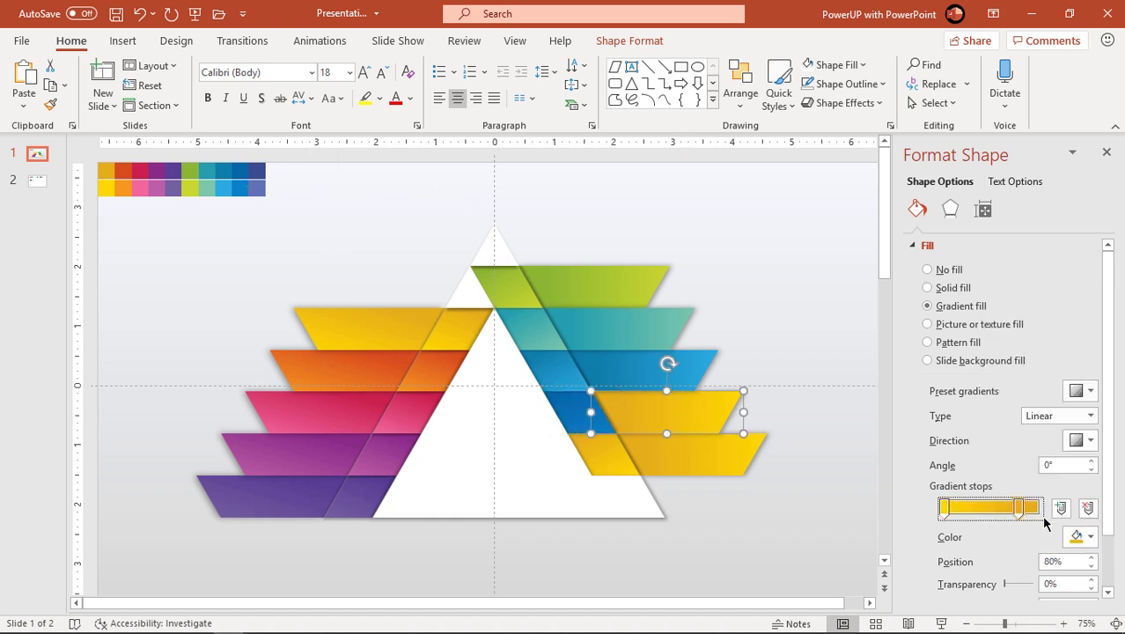
{"action": "left_click", "coordinate": [1081, 536]}
{"action": "left_click", "coordinate": [999, 472]}
{"action": "left_click", "coordinate": [1080, 536]}
- Colour the bottom-row small piece blue and the bottom right band indigo
{"action": "left_click", "coordinate": [999, 472]}
{"action": "left_click", "coordinate": [616, 453]}
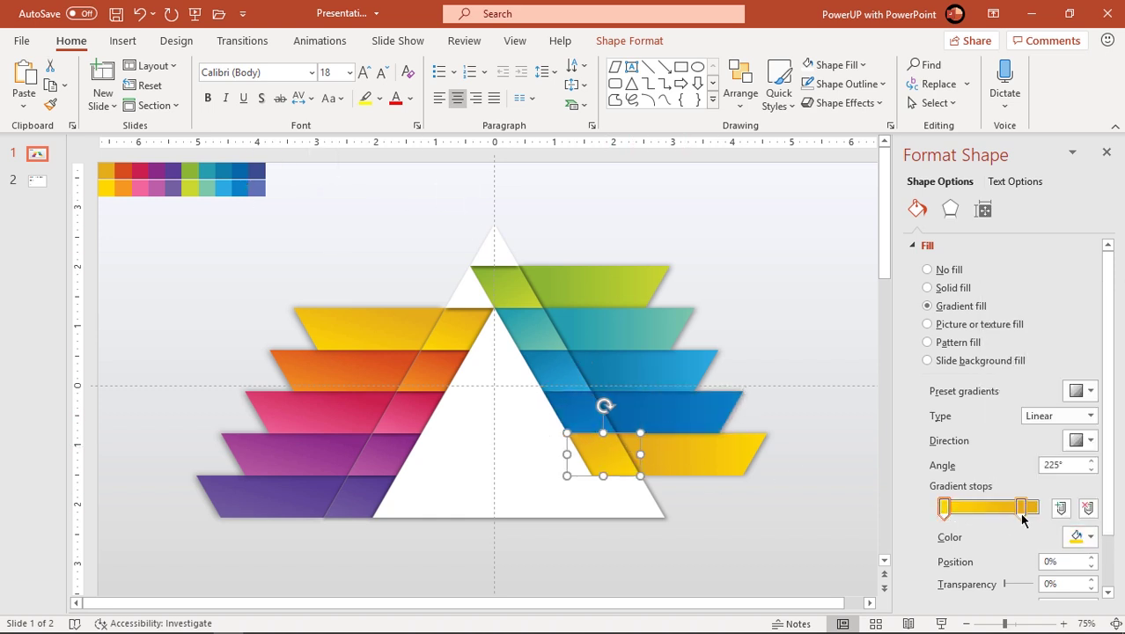
{"action": "left_click", "coordinate": [1021, 507]}
{"action": "left_click", "coordinate": [264, 166]}
{"action": "left_click", "coordinate": [943, 508]}
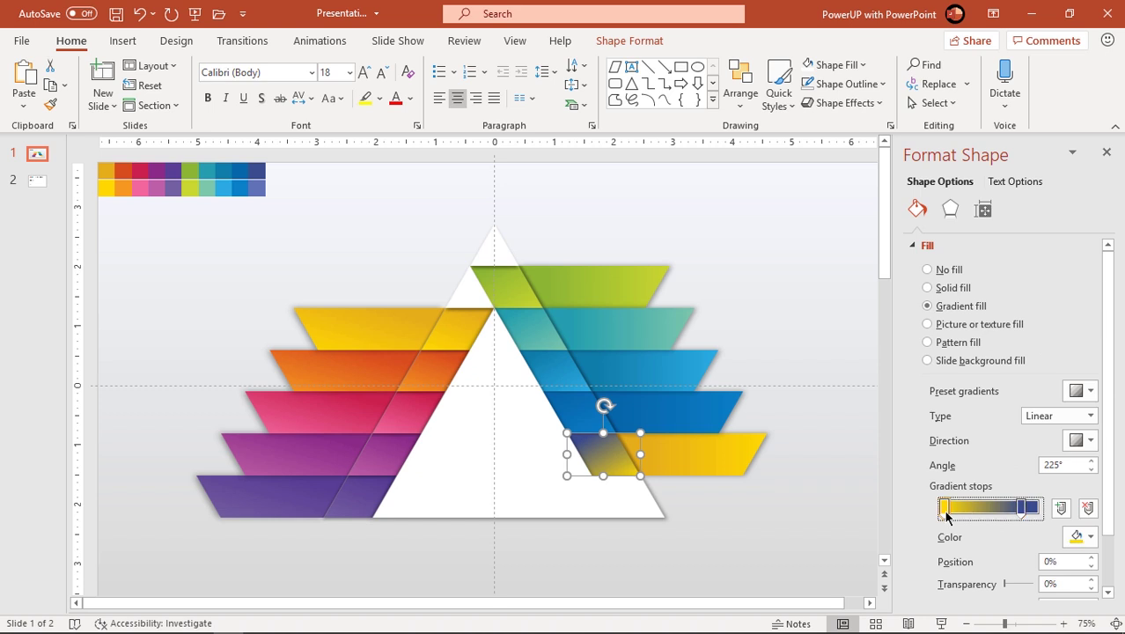
{"action": "left_click", "coordinate": [1081, 536]}
{"action": "left_click", "coordinate": [1007, 526]}
{"action": "left_click", "coordinate": [257, 172]}
{"action": "left_click", "coordinate": [719, 449]}
{"action": "left_click", "coordinate": [1080, 536]}
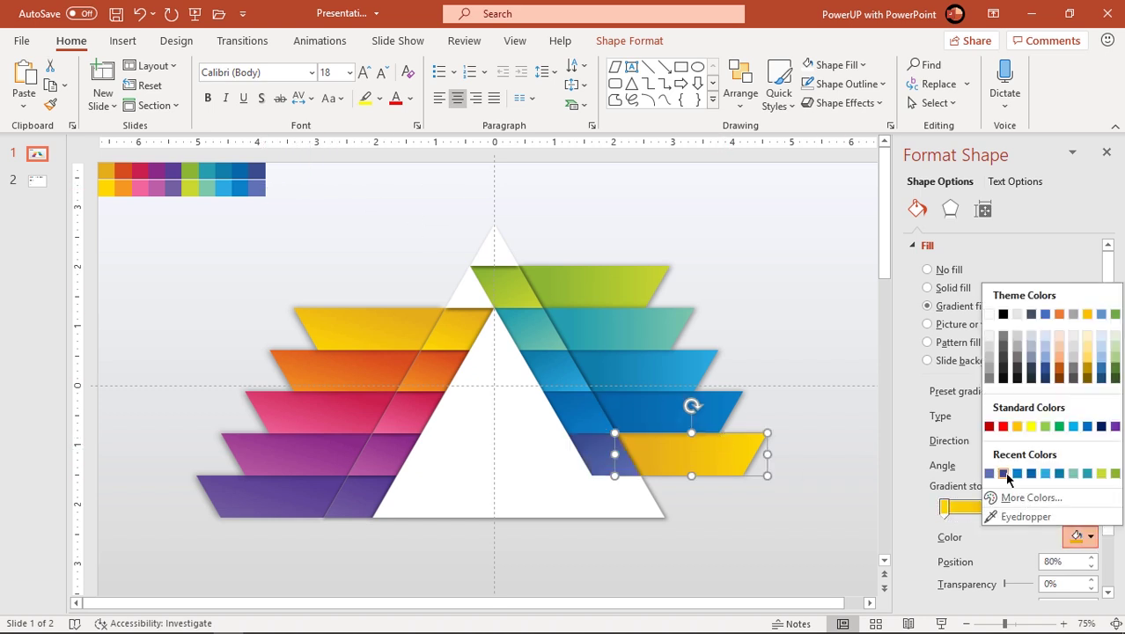
{"action": "left_click", "coordinate": [1003, 474]}
{"action": "left_click", "coordinate": [1080, 536]}
{"action": "left_click", "coordinate": [1001, 479]}
- Close the Format Shape pane and delete the colour swatch strip in the top-left corner
{"action": "left_click", "coordinate": [1106, 152]}
{"action": "left_click", "coordinate": [964, 337]}
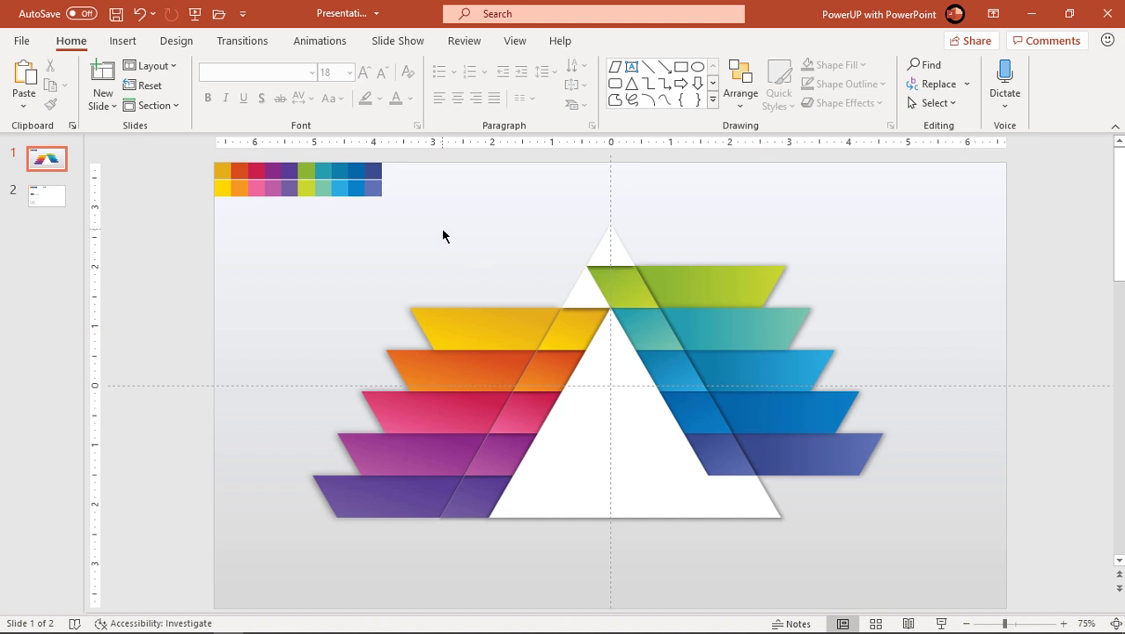
{"action": "left_click_drag", "start_coordinate": [443, 233], "coordinate": [168, 141]}
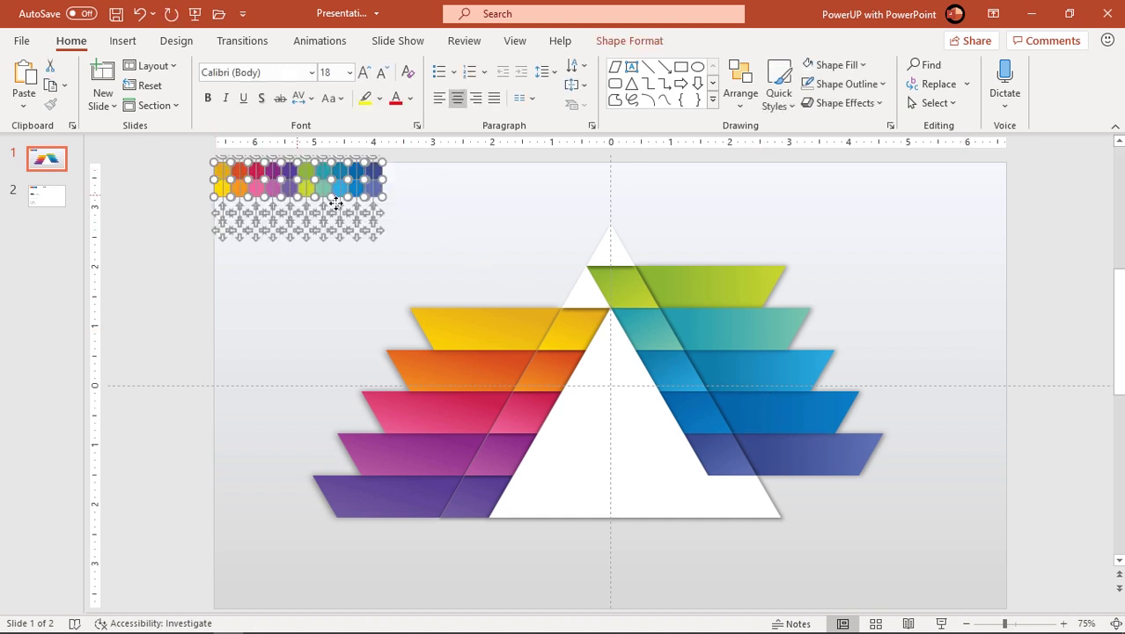
{"action": "key", "text": "Delete"}
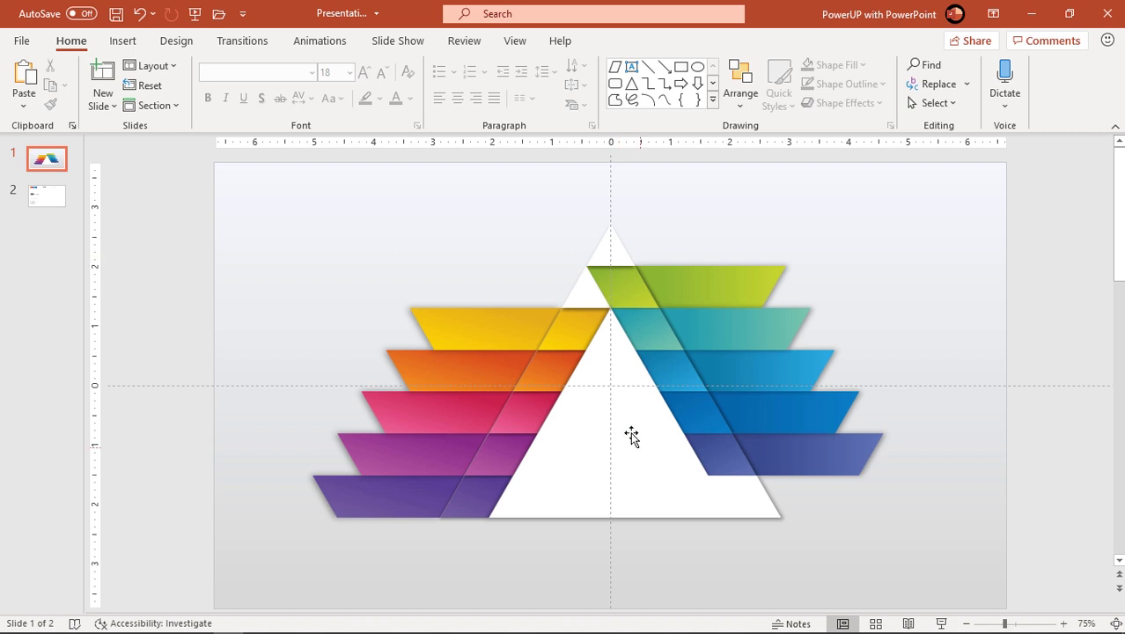
{"action": "left_click", "coordinate": [579, 297]}
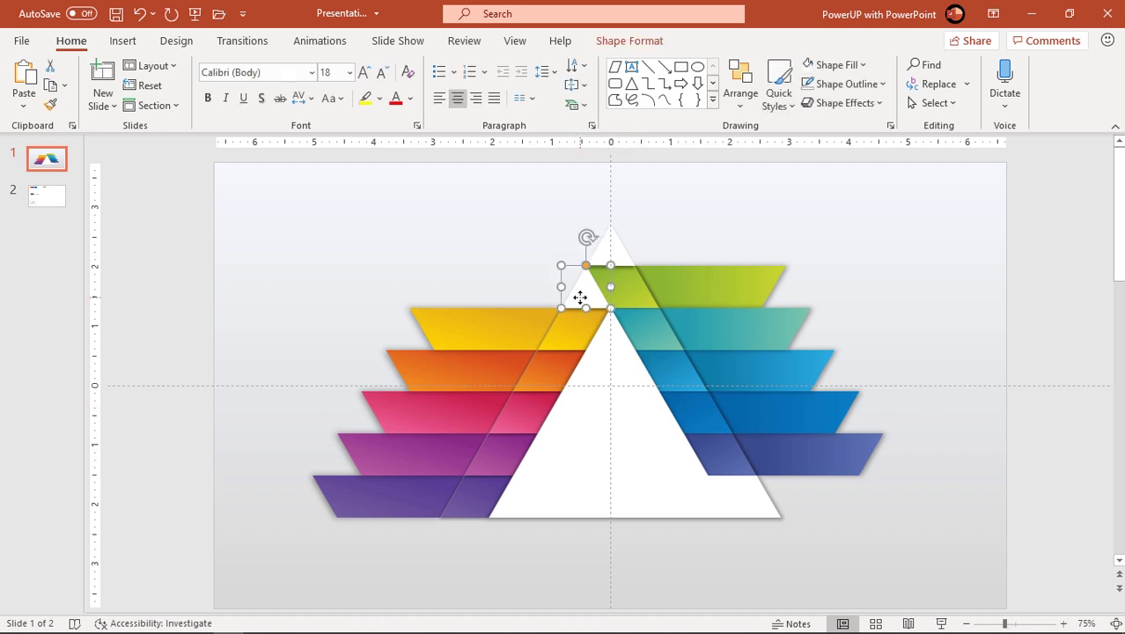
- Give the large central triangle a gradient fill with a white first stop at about 43%
{"action": "left_click", "coordinate": [615, 415]}
{"action": "right_click", "coordinate": [616, 412]}
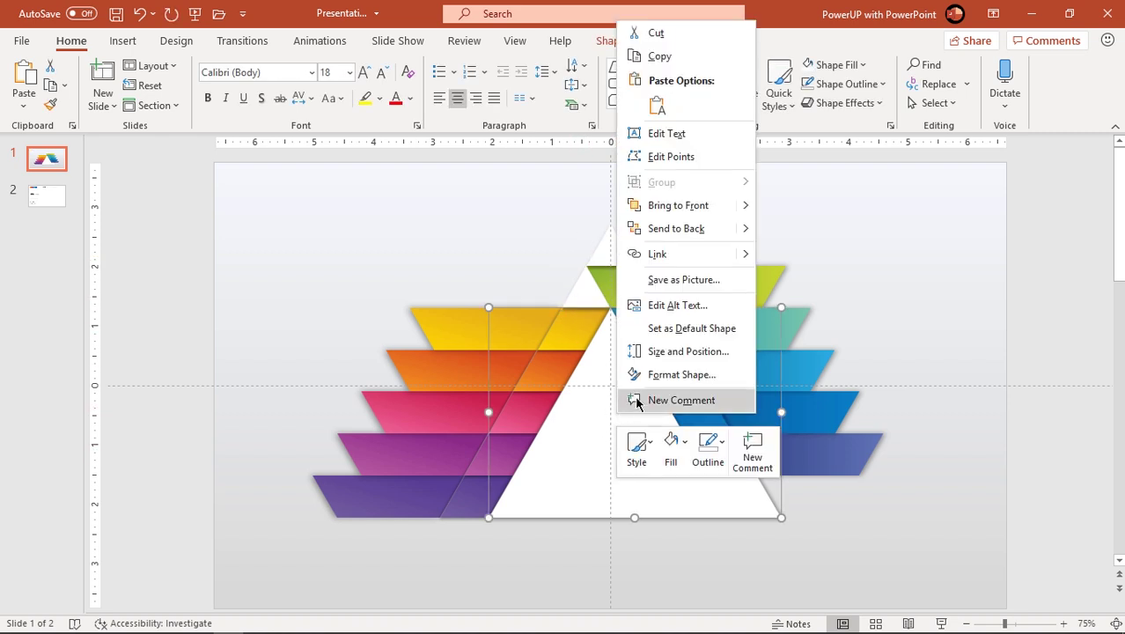
{"action": "left_click", "coordinate": [642, 373]}
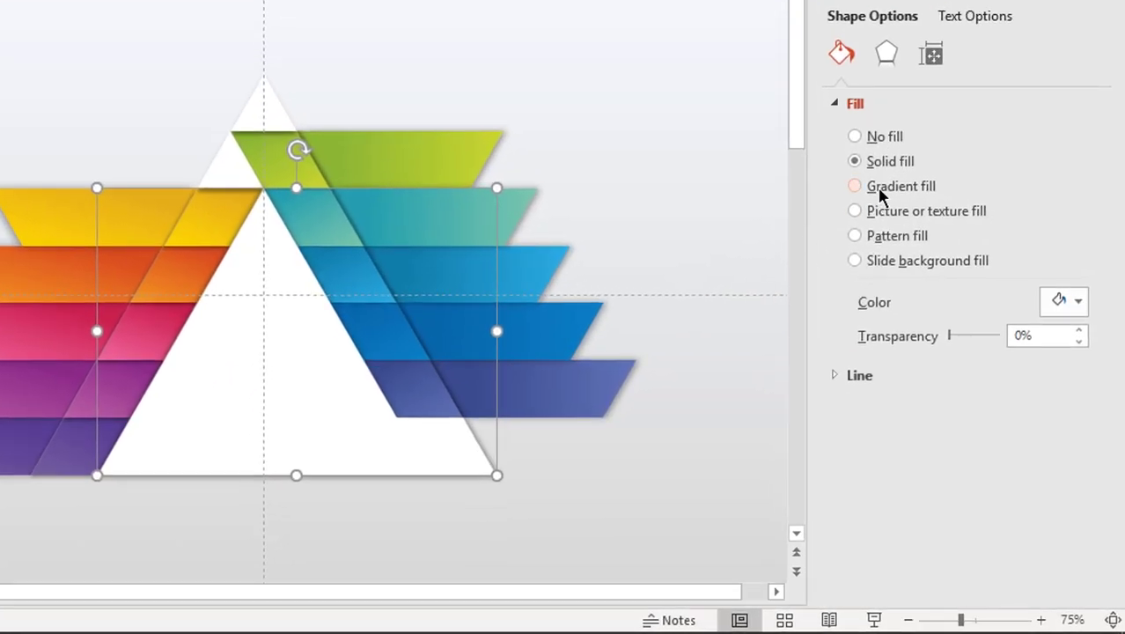
{"action": "left_click", "coordinate": [881, 196]}
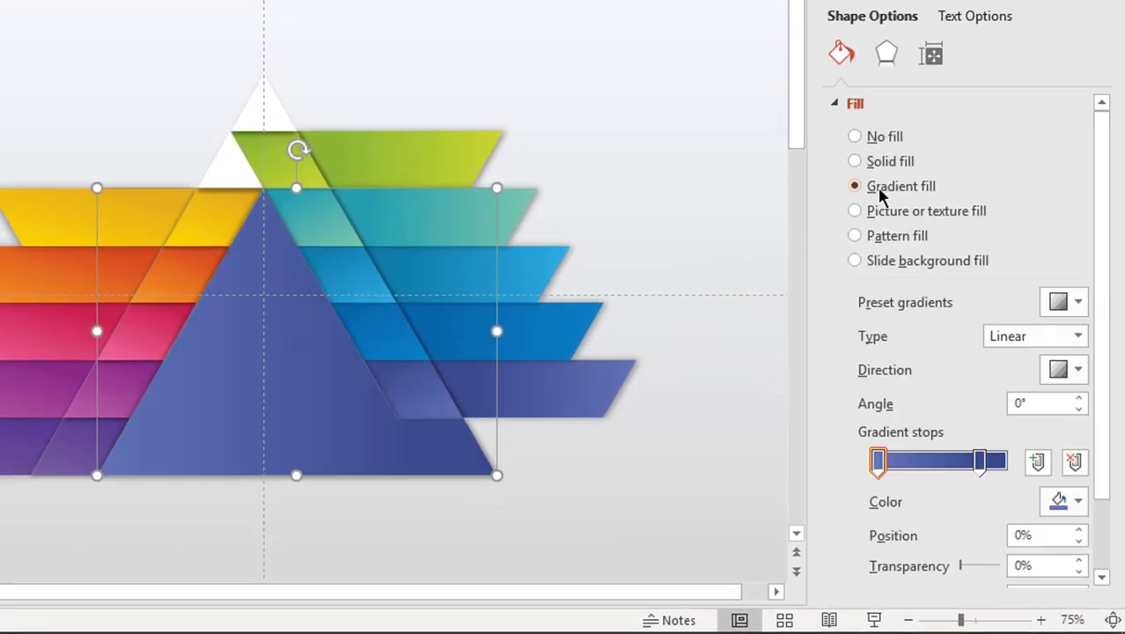
{"action": "left_click", "coordinate": [1077, 502]}
{"action": "left_click", "coordinate": [939, 200]}
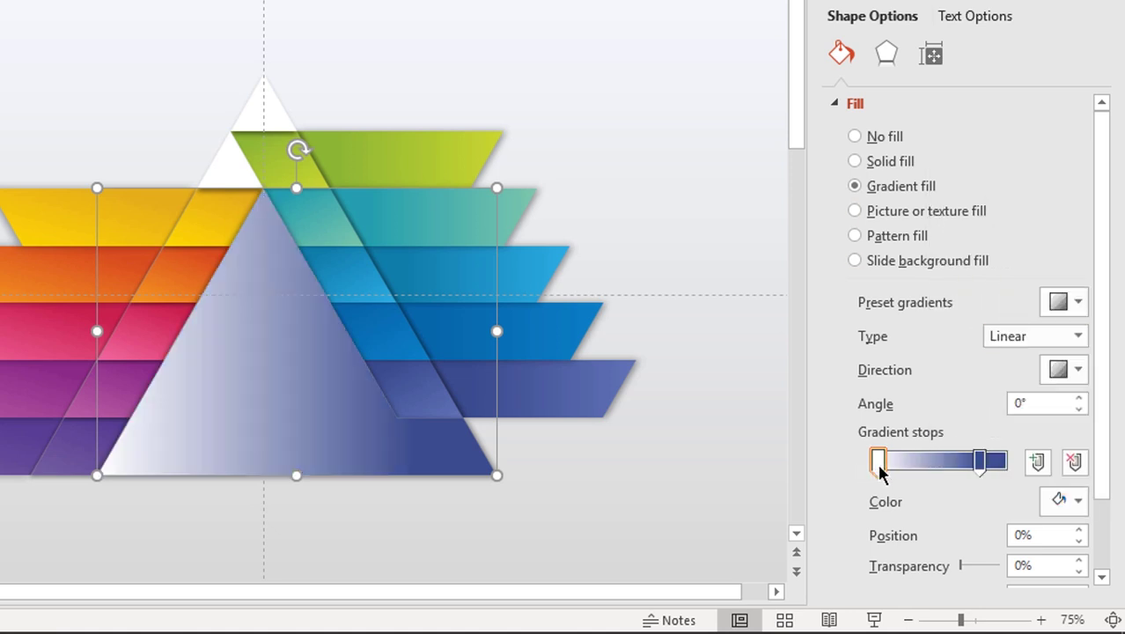
{"action": "mouse_move", "coordinate": [878, 461]}
{"action": "left_mouse_down"}
{"action": "mouse_move", "coordinate": [923, 461]}
{"action": "mouse_move", "coordinate": [917, 471]}
{"action": "left_mouse_up"}
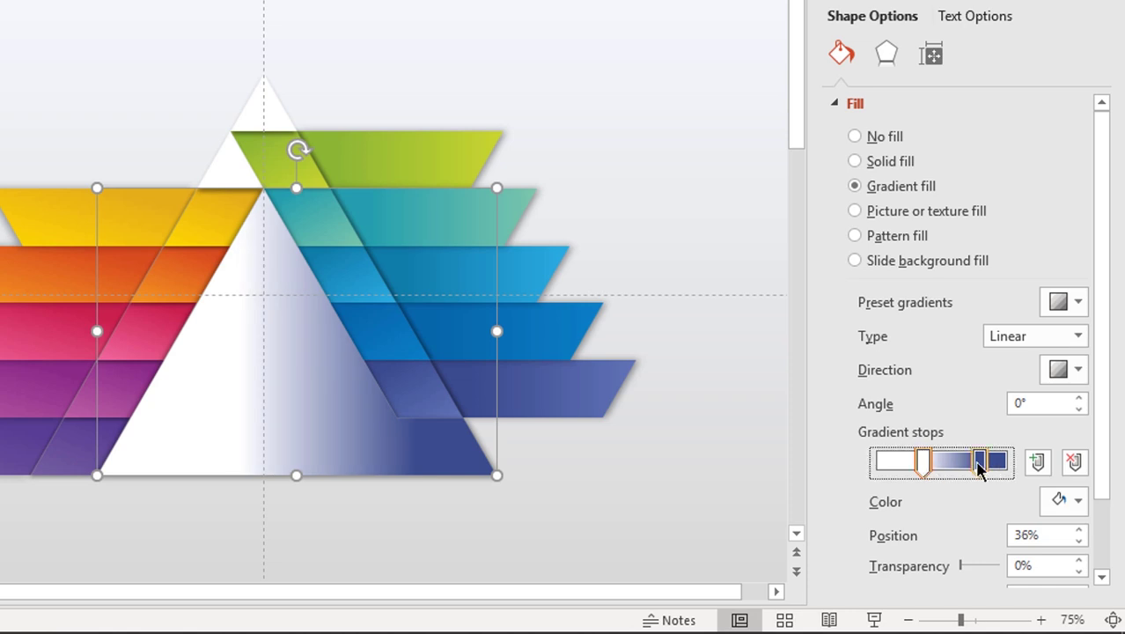
- Make the 80% stop white and position the stops around 41–45% for a sharp fold
{"action": "left_click", "coordinate": [980, 461]}
{"action": "left_click", "coordinate": [1060, 501]}
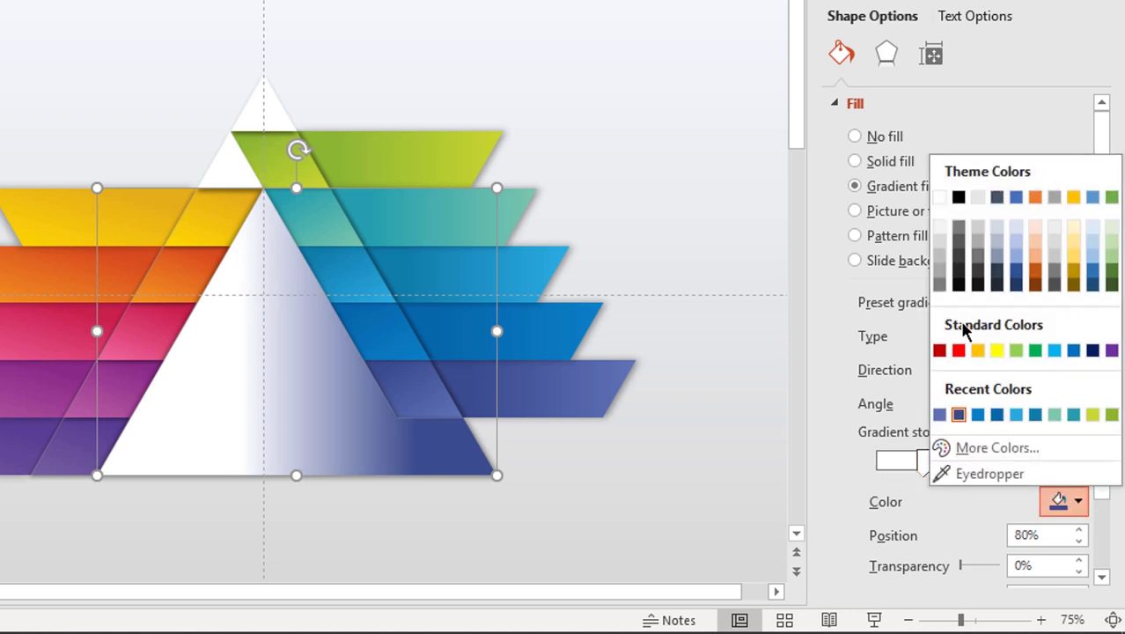
{"action": "left_click", "coordinate": [939, 228]}
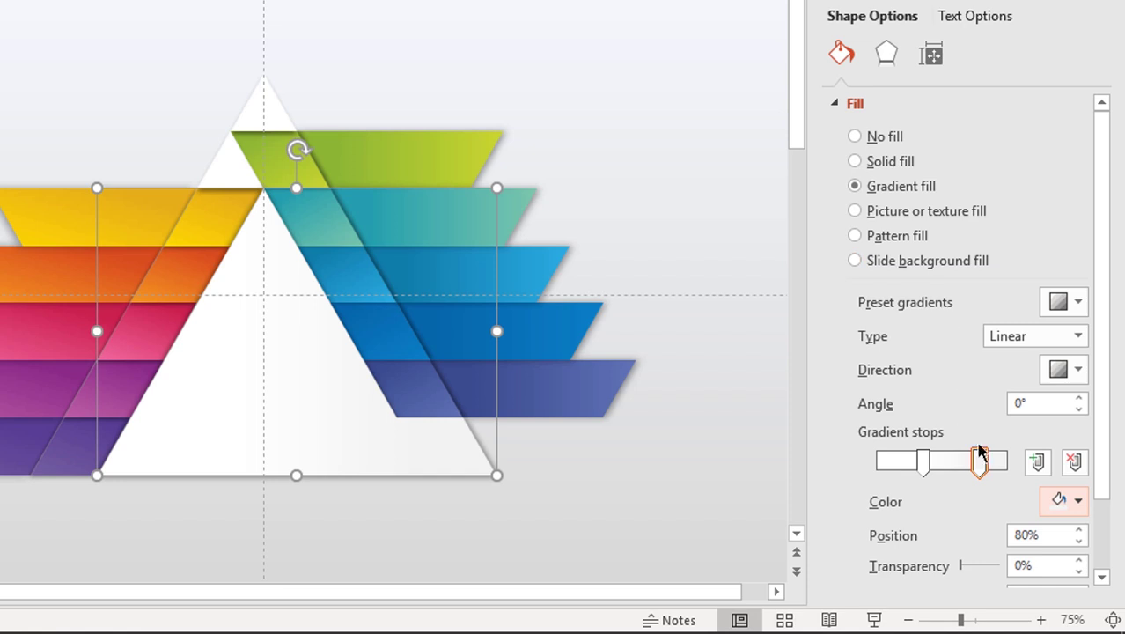
{"action": "left_click_drag", "start_coordinate": [978, 454], "coordinate": [940, 461]}
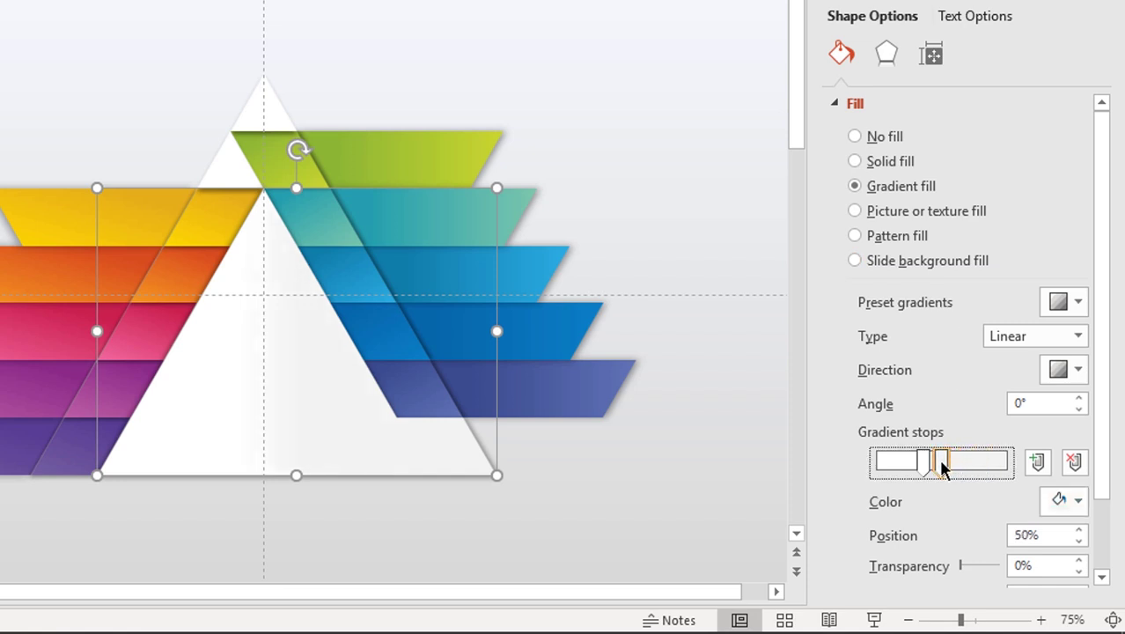
{"action": "left_click_drag", "start_coordinate": [938, 459], "coordinate": [937, 464]}
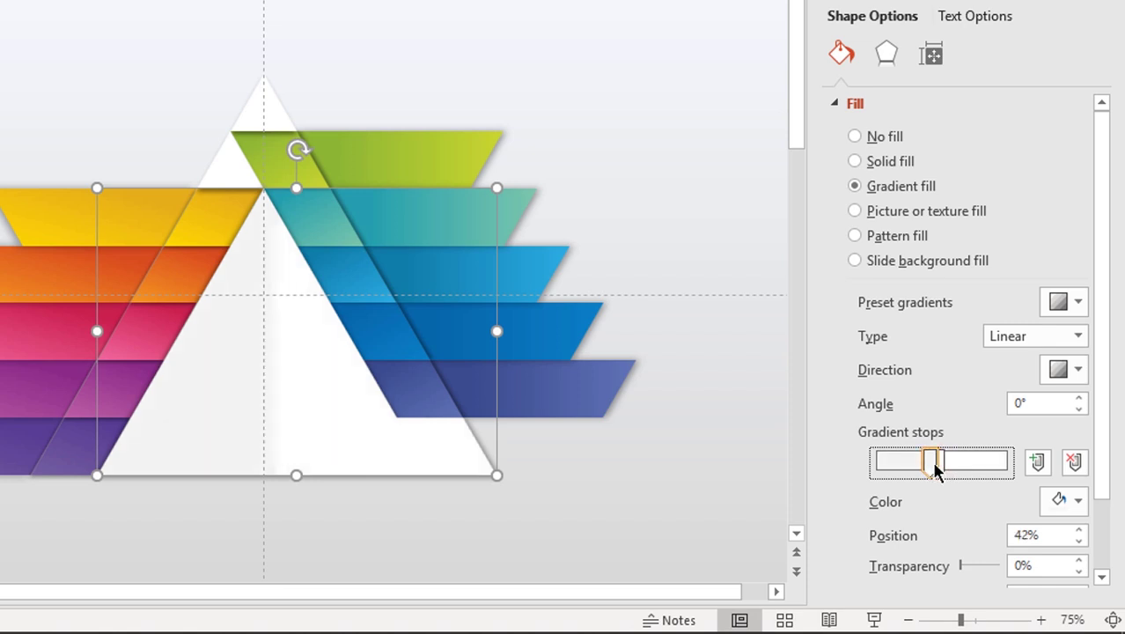
{"action": "left_click_drag", "start_coordinate": [943, 459], "coordinate": [935, 462]}
{"action": "left_click", "coordinate": [945, 459]}
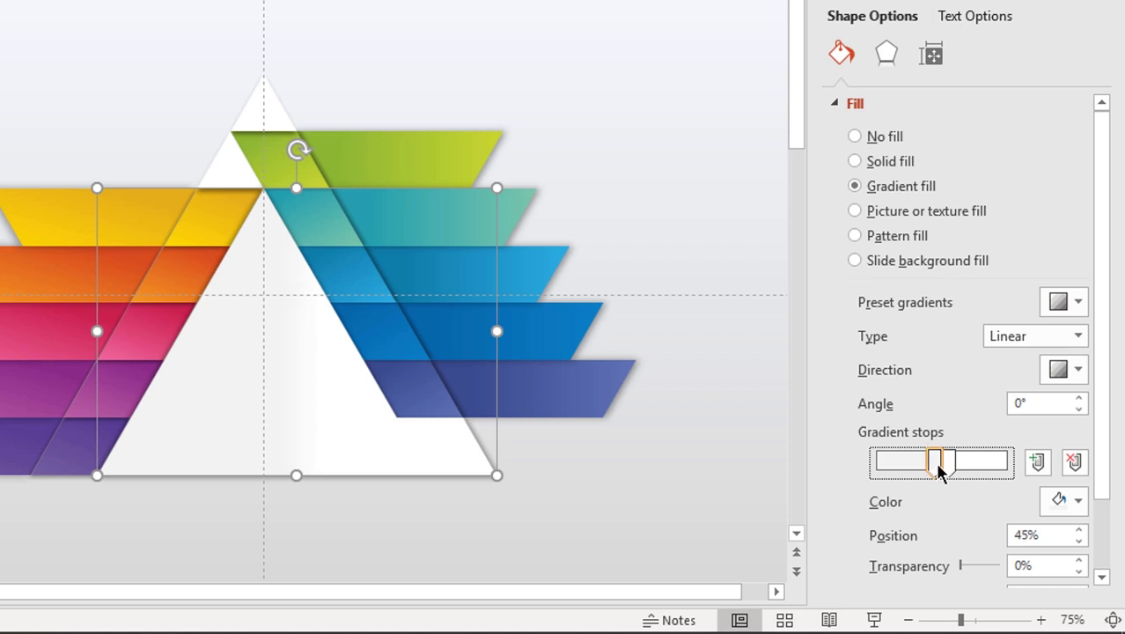
{"action": "left_click", "coordinate": [945, 463]}
{"action": "left_click_drag", "start_coordinate": [947, 464], "coordinate": [931, 464]}
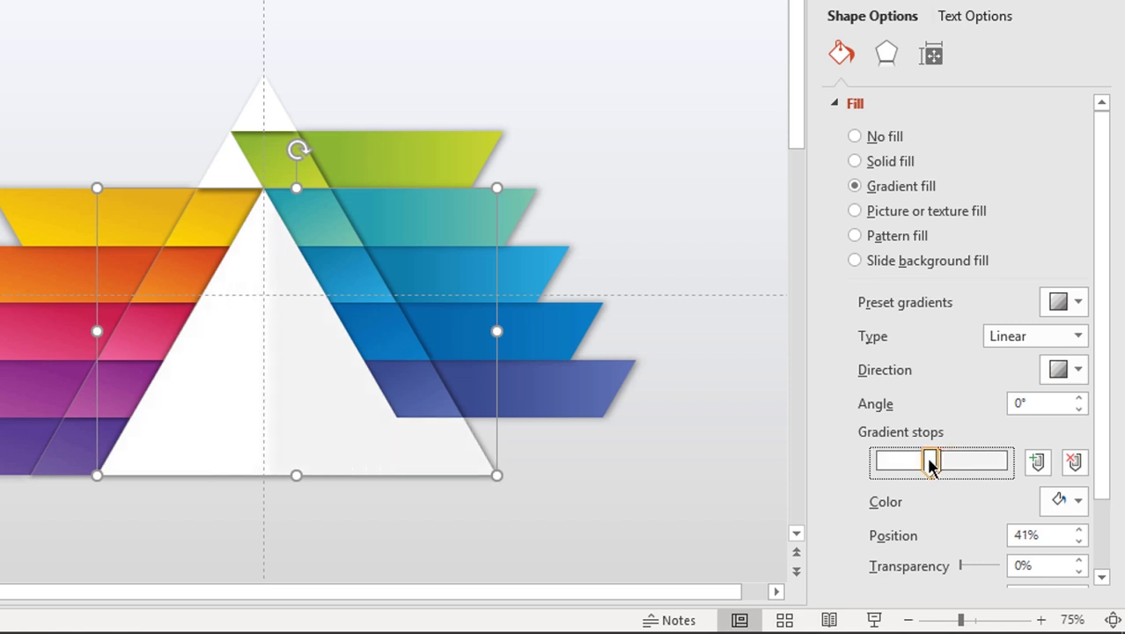
{"action": "left_click_drag", "start_coordinate": [931, 465], "coordinate": [921, 467]}
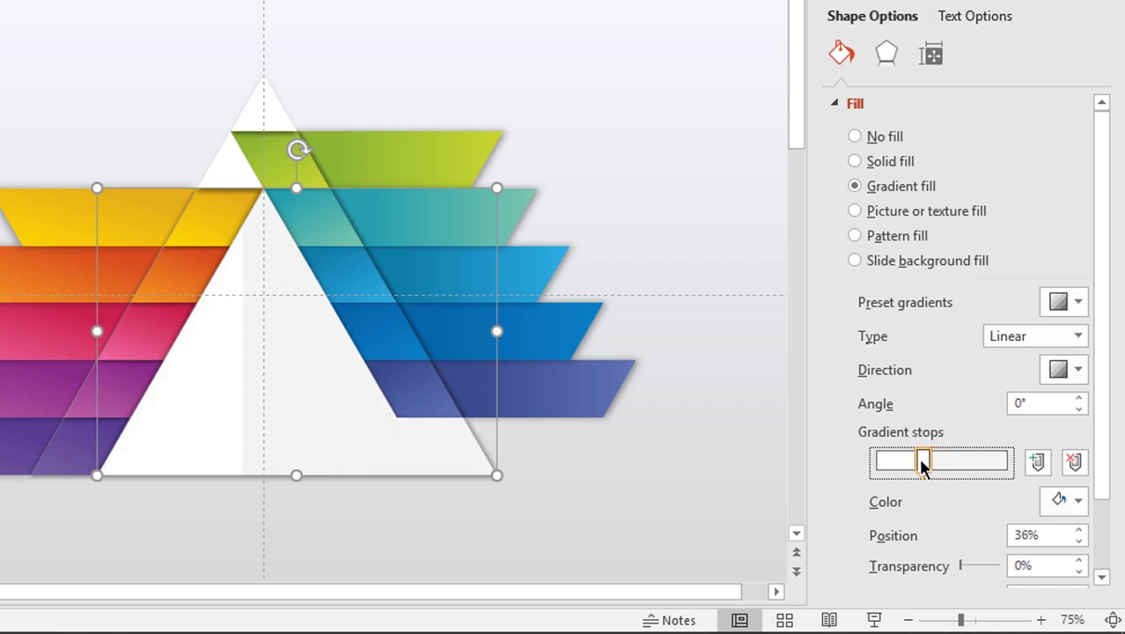
{"action": "left_click_drag", "start_coordinate": [921, 464], "coordinate": [933, 466]}
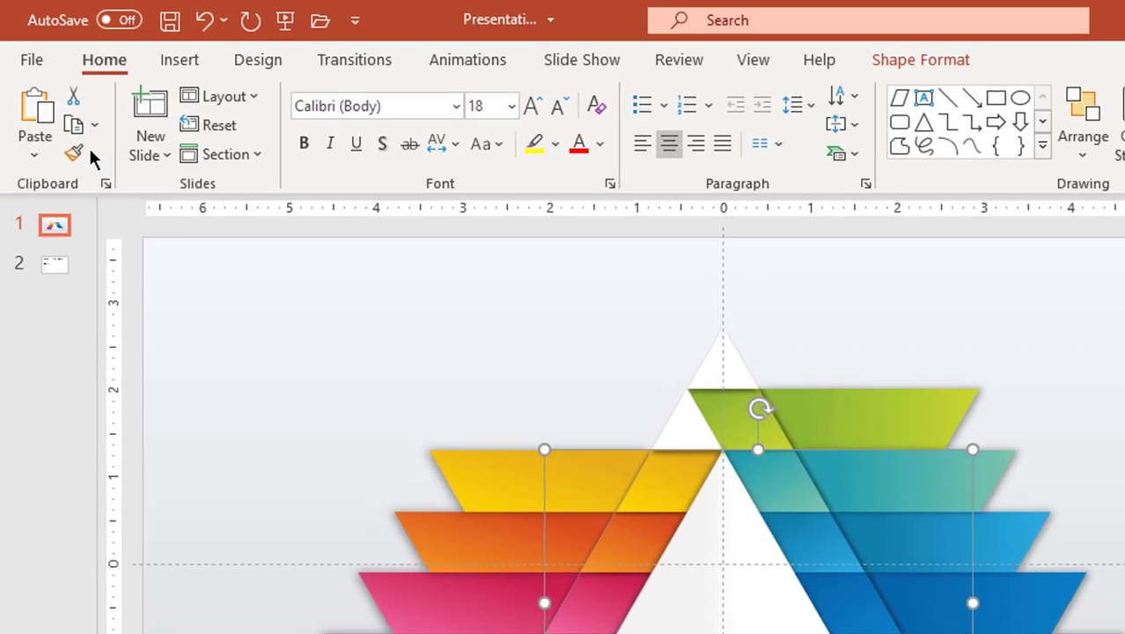
- Copy the big triangle's gradient onto the small top piece and set its stop near 48%
{"action": "left_click", "coordinate": [56, 117]}
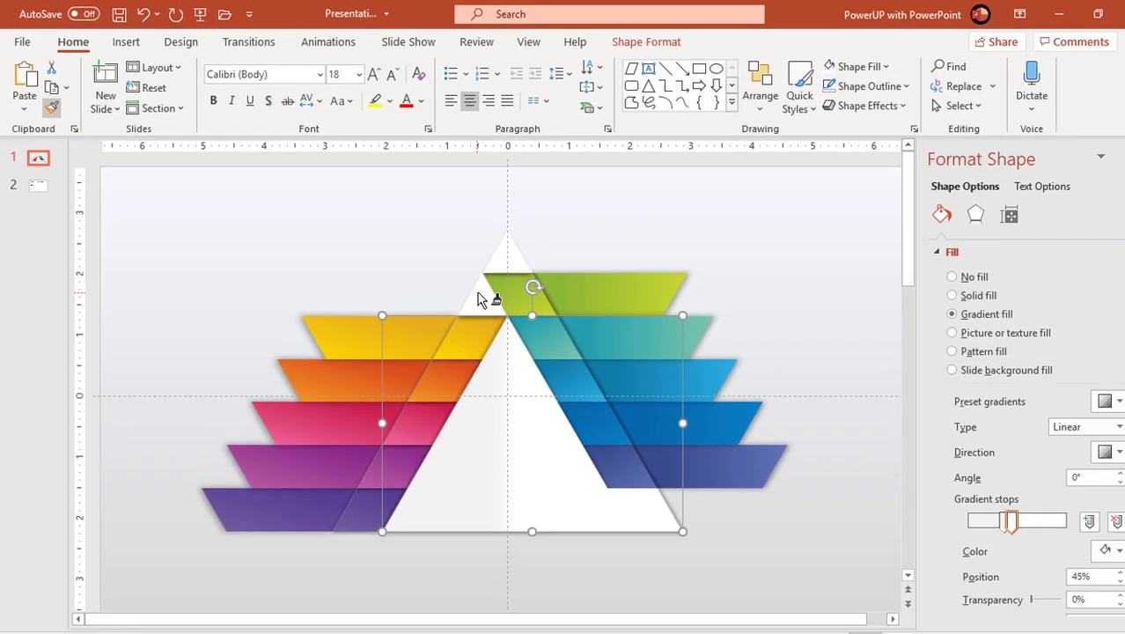
{"action": "left_click", "coordinate": [495, 286]}
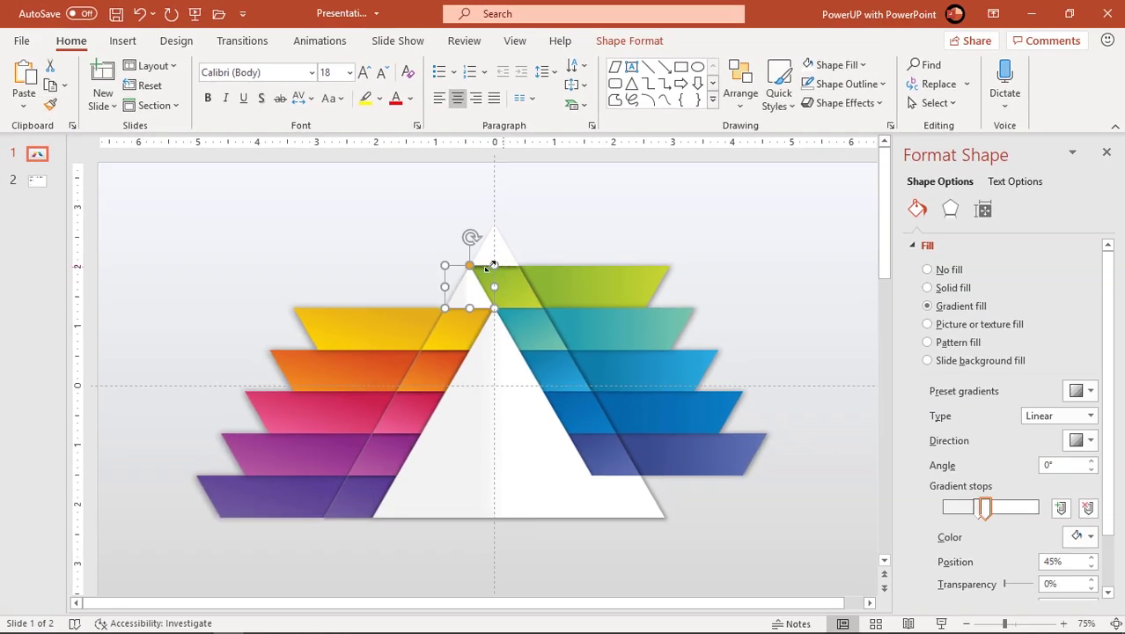
{"action": "left_click_drag", "start_coordinate": [986, 511], "coordinate": [987, 518]}
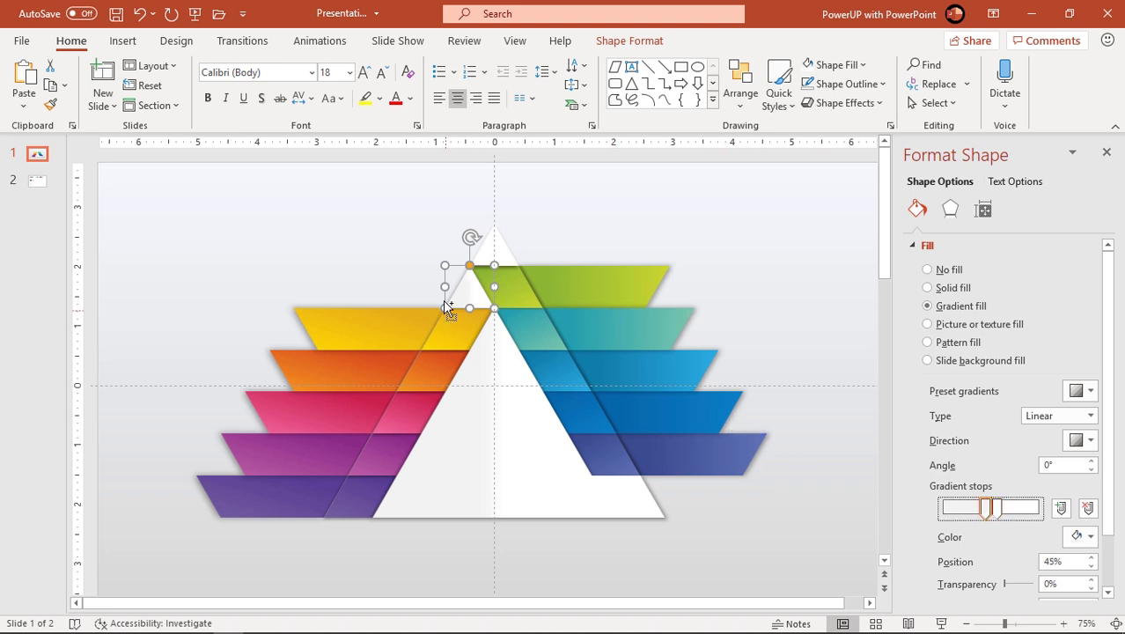
{"action": "scroll", "coordinate": [451, 286], "scroll_direction": "up", "scroll_amount": 5}
{"action": "scroll", "coordinate": [539, 369], "scroll_direction": "up", "scroll_amount": 2}
{"action": "scroll", "coordinate": [541, 369], "scroll_direction": "up", "scroll_amount": 3}
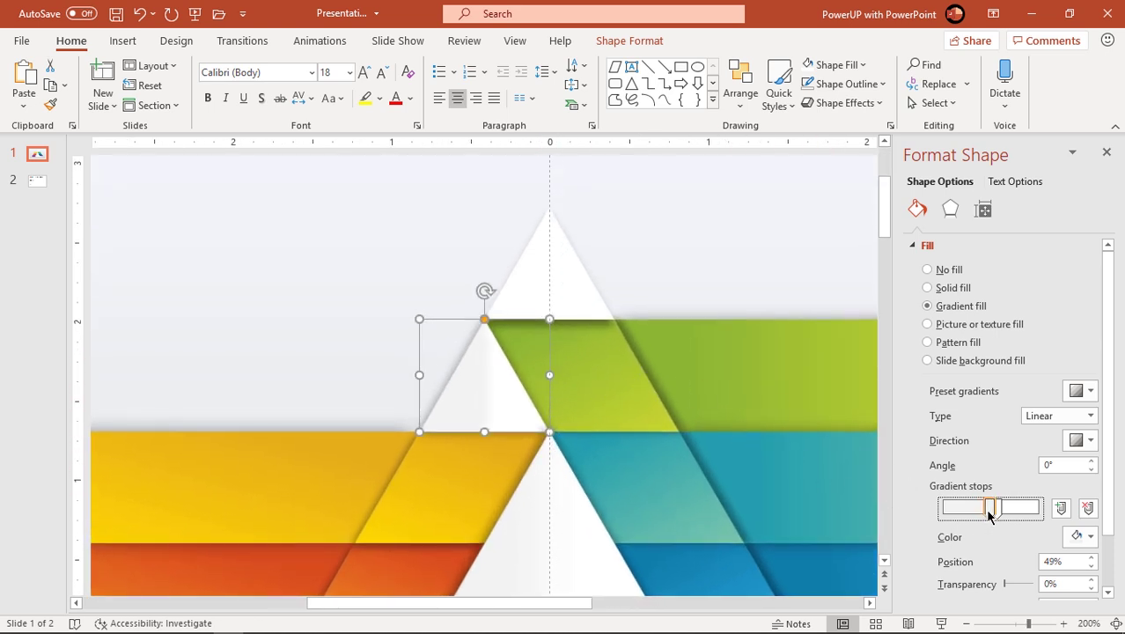
{"action": "left_click_drag", "start_coordinate": [997, 514], "coordinate": [991, 514]}
- Apply the small piece's gradient to the top triangle and close the formatting pane
{"action": "left_click", "coordinate": [50, 104]}
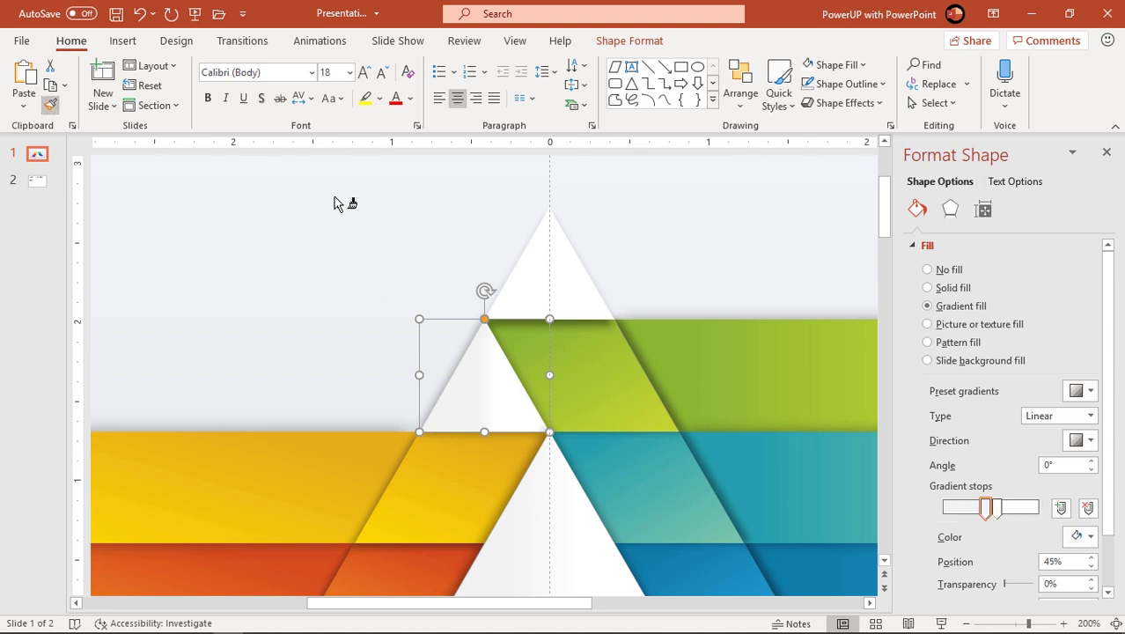
{"action": "left_click", "coordinate": [561, 283]}
{"action": "left_click", "coordinate": [671, 265]}
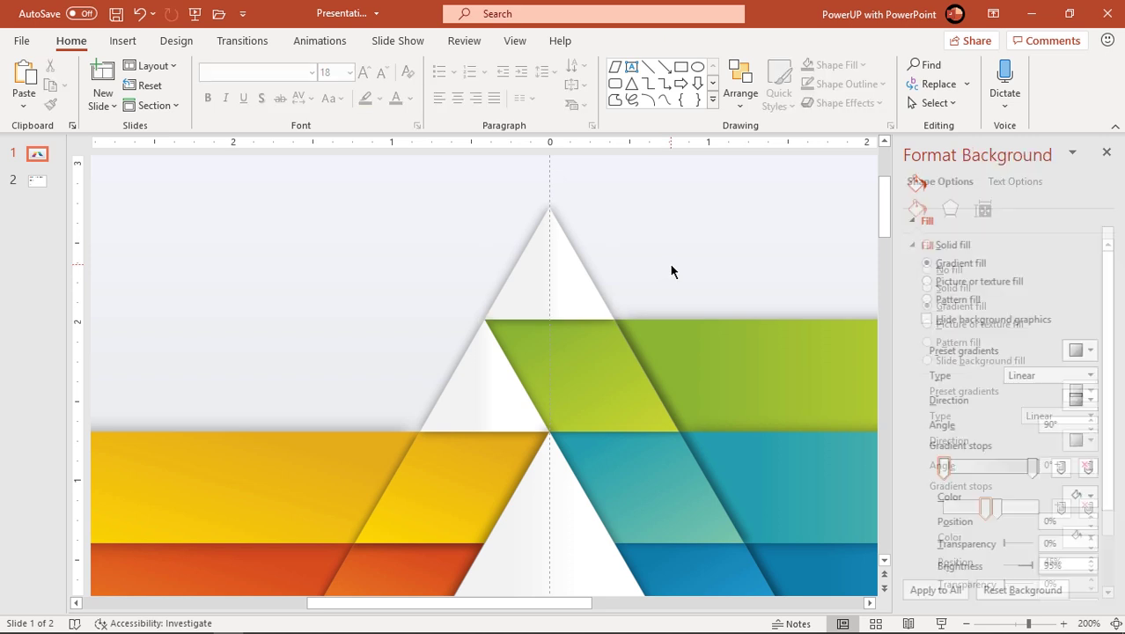
{"action": "scroll", "coordinate": [666, 280], "scroll_direction": "down", "scroll_amount": 3, "text": "ctrl"}
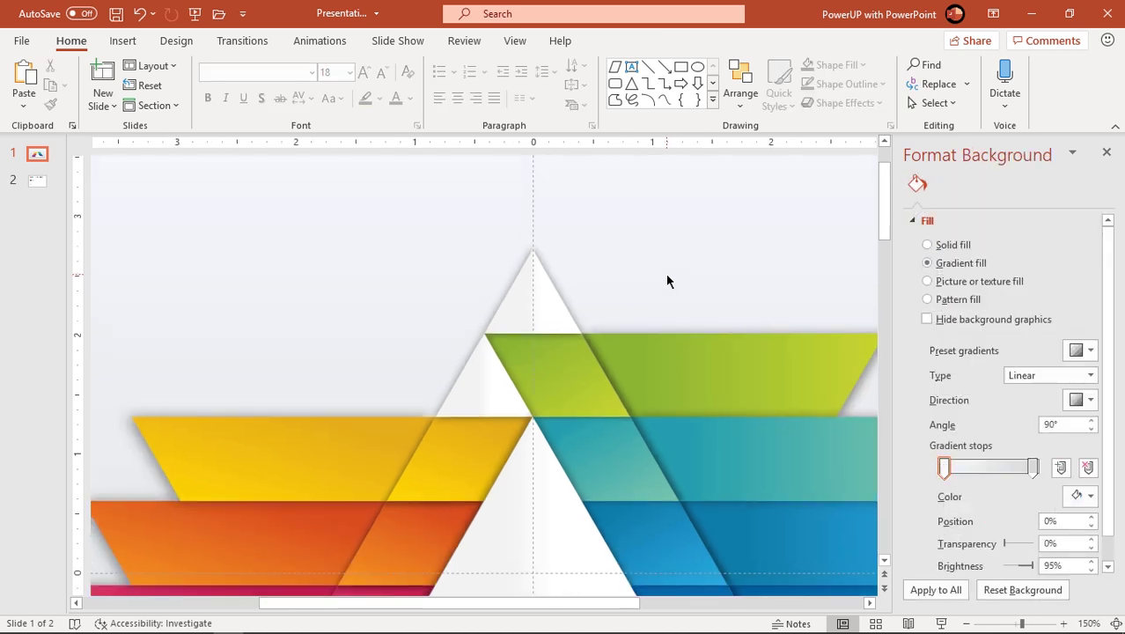
{"action": "scroll", "coordinate": [666, 279], "scroll_direction": "down", "scroll_amount": 3, "text": "ctrl"}
{"action": "scroll", "coordinate": [666, 280], "scroll_direction": "down", "scroll_amount": 3, "text": "ctrl"}
{"action": "scroll", "coordinate": [666, 279], "scroll_direction": "down", "scroll_amount": 2, "text": "ctrl"}
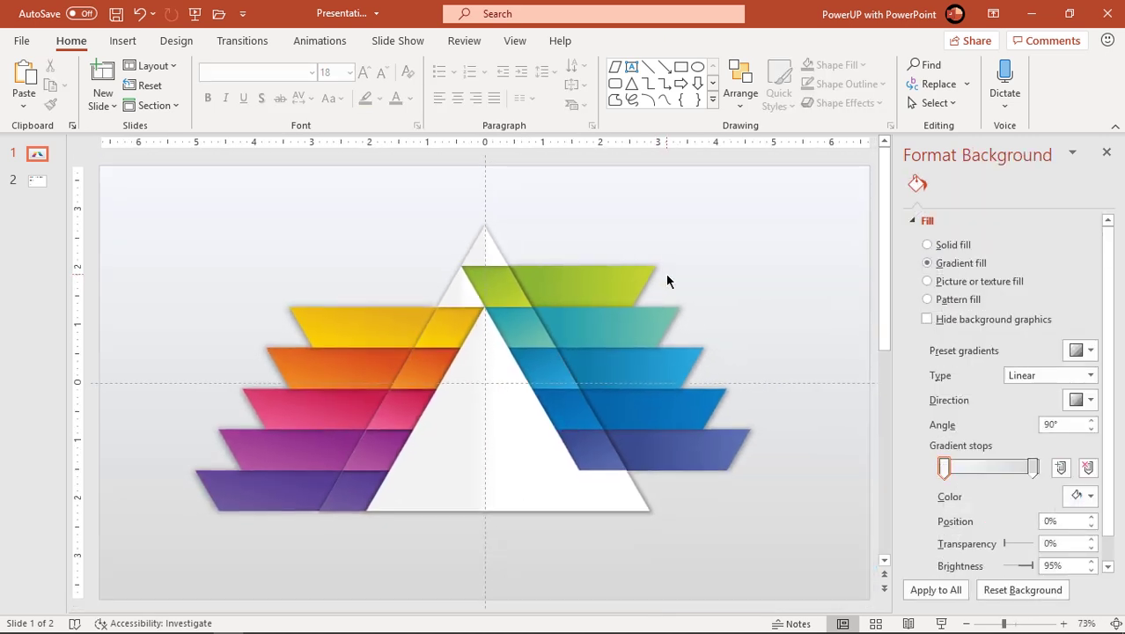
{"action": "left_click", "coordinate": [1106, 153]}
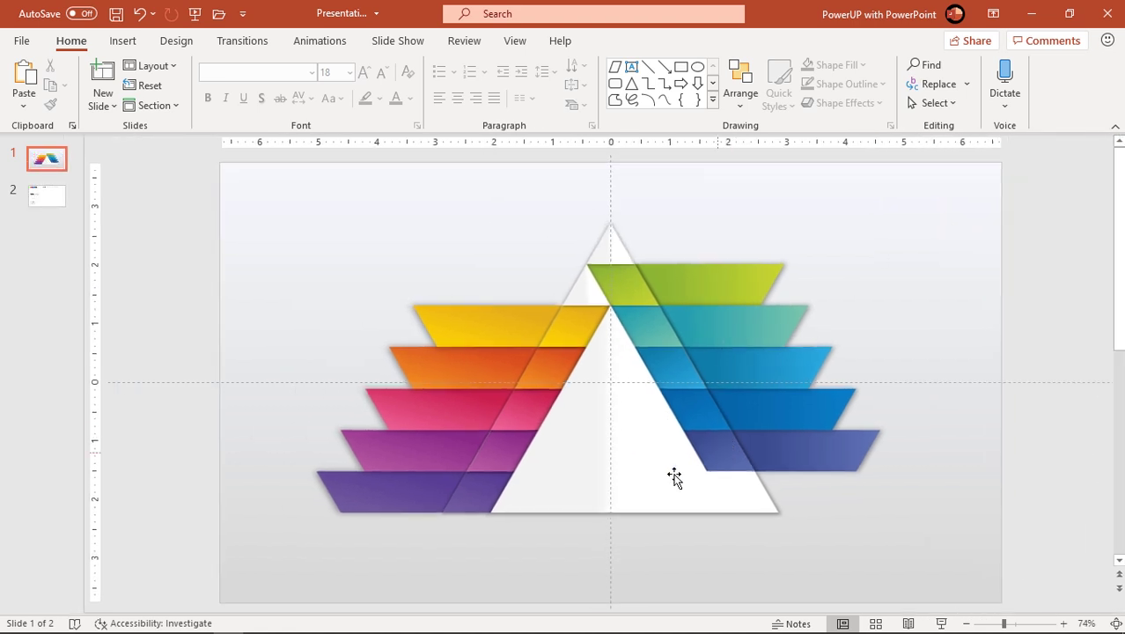
- Apply a Half Touching reflection to the white triangle and the purple bottom pieces
{"action": "left_click", "coordinate": [630, 489]}
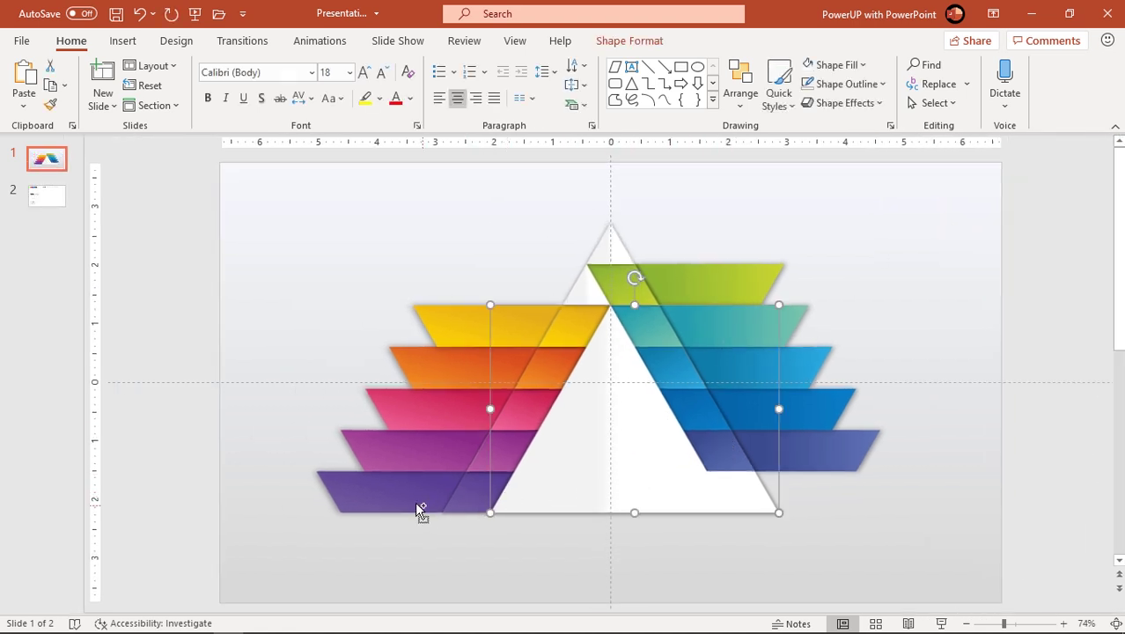
{"action": "left_click", "coordinate": [475, 506], "text": "shift"}
{"action": "left_click", "coordinate": [407, 496], "text": "shift"}
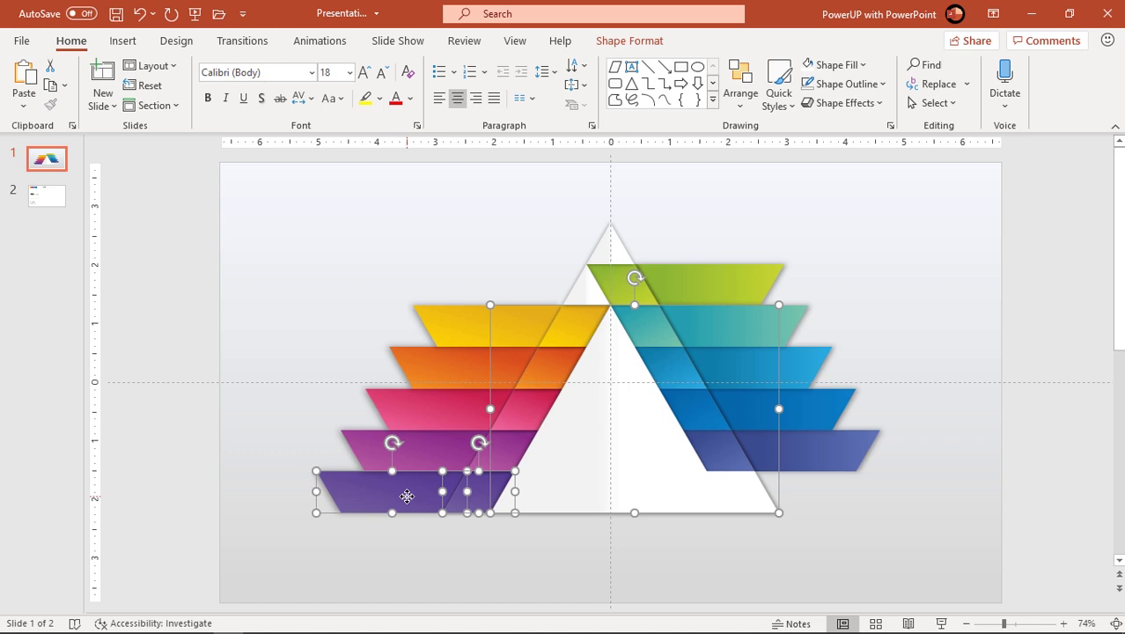
{"action": "right_click", "coordinate": [407, 497]}
{"action": "left_click", "coordinate": [467, 458]}
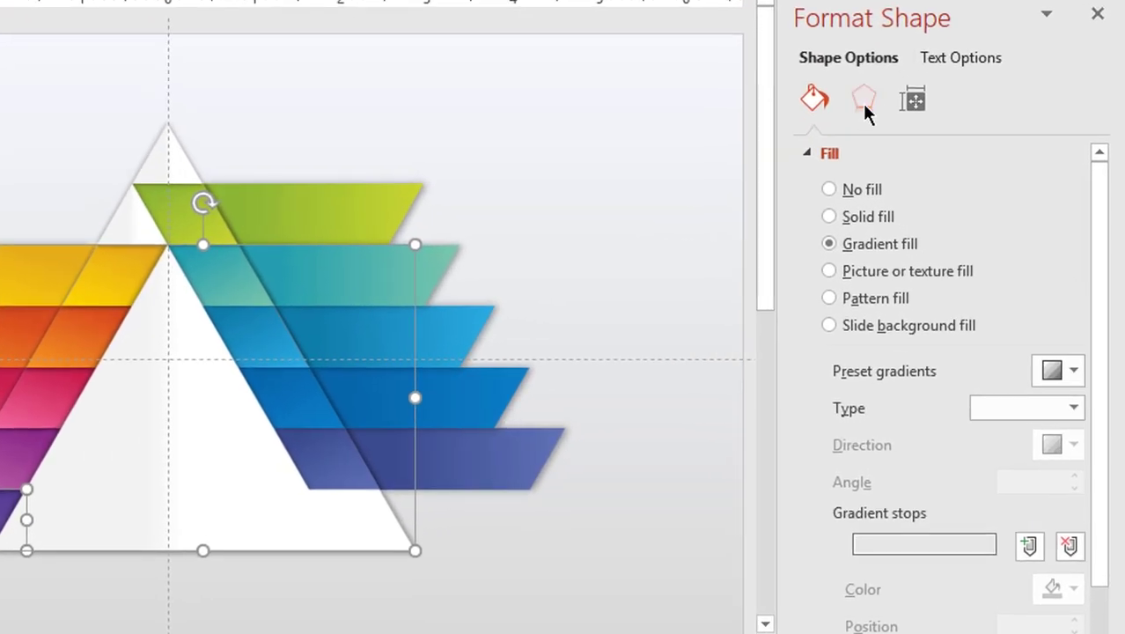
{"action": "left_click", "coordinate": [918, 169]}
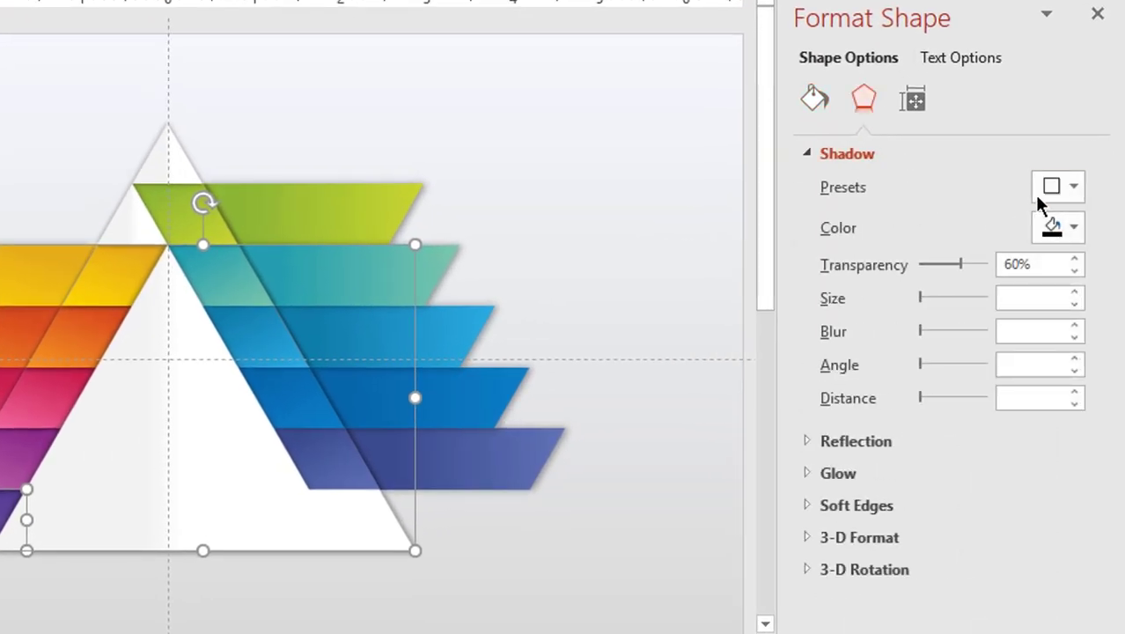
{"action": "left_click", "coordinate": [810, 155]}
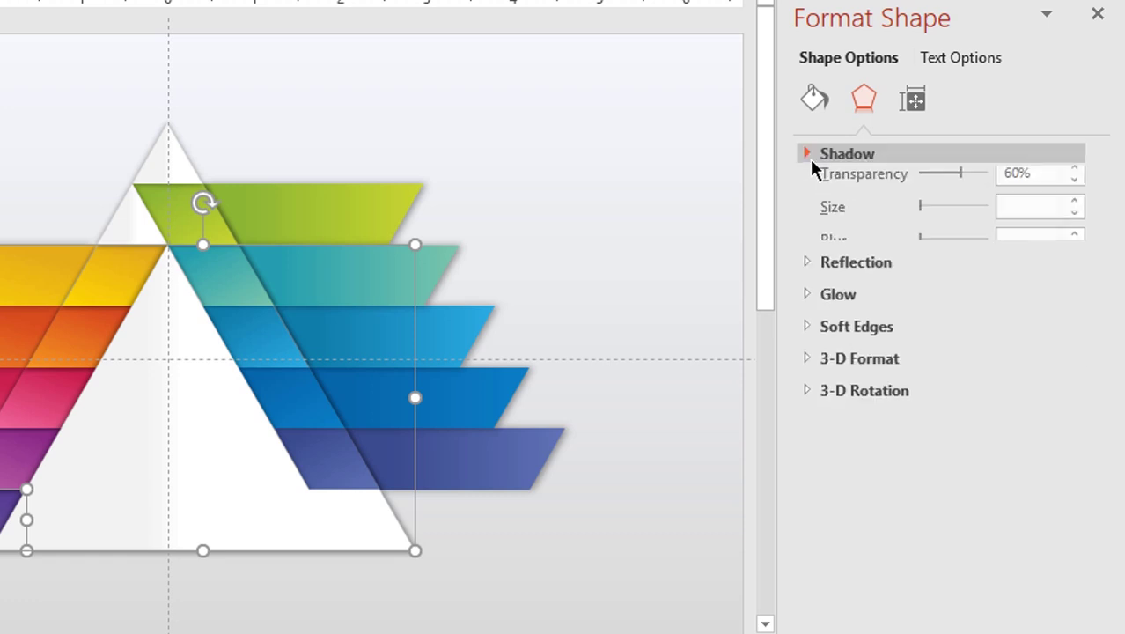
{"action": "left_click", "coordinate": [809, 187]}
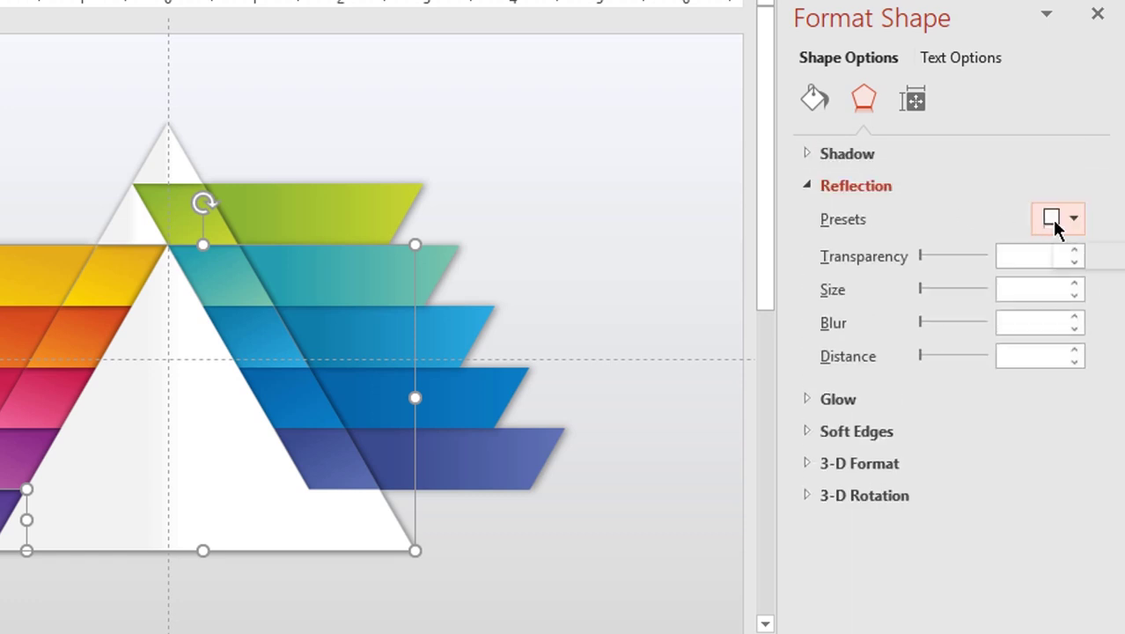
{"action": "left_click", "coordinate": [1055, 226]}
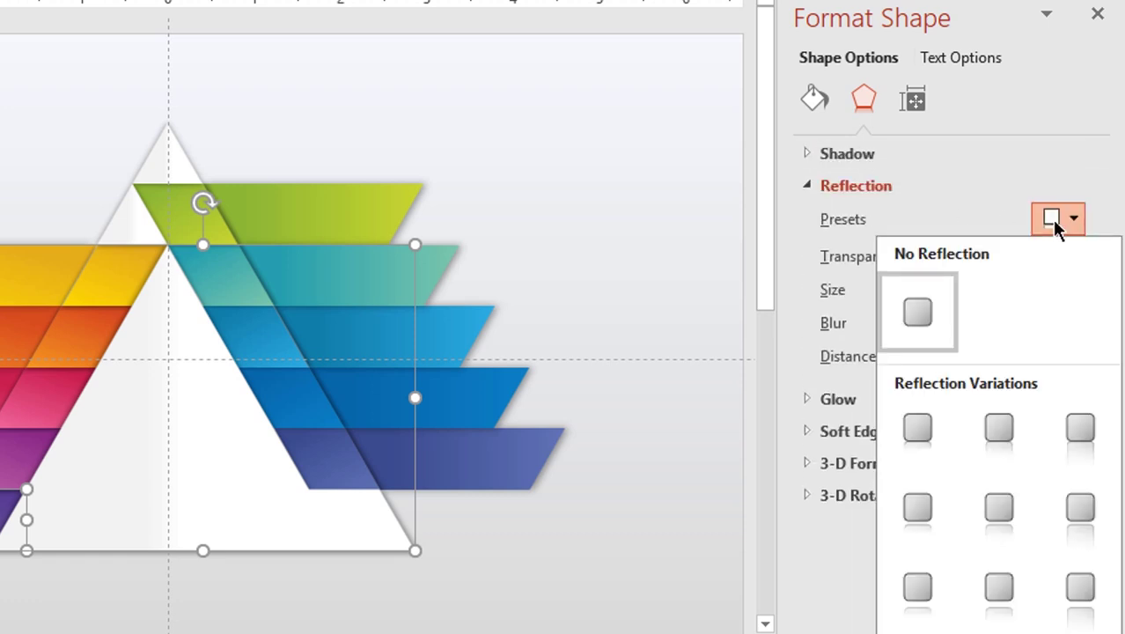
{"action": "left_click", "coordinate": [1004, 444]}
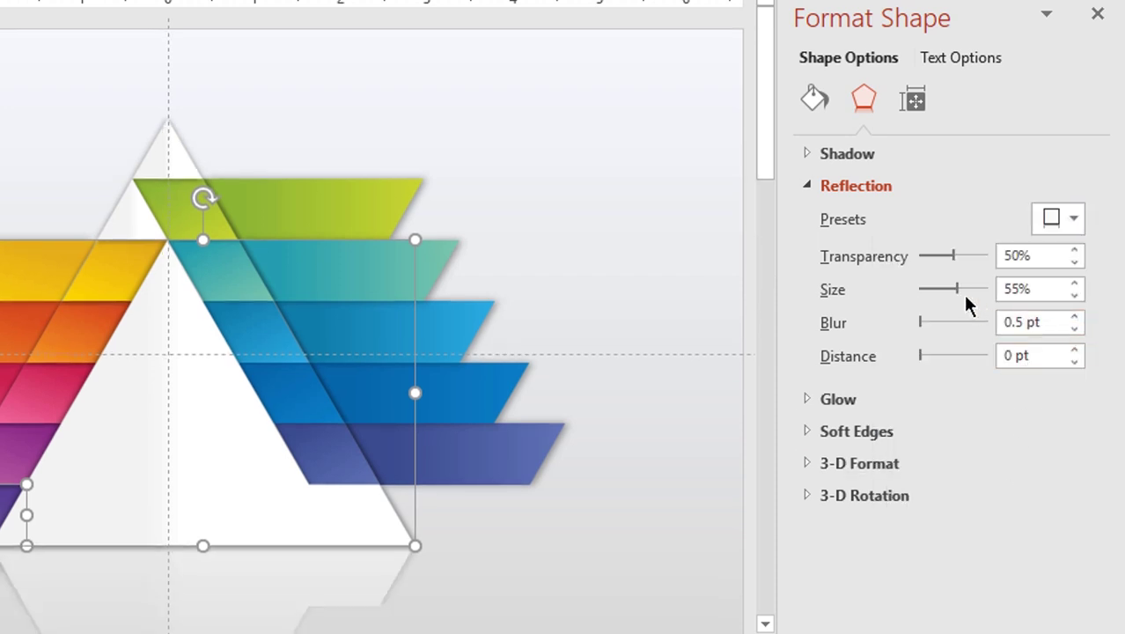
- Tune the reflection to 36% transparency, 51% size and 7 pt blur
{"action": "left_click_drag", "start_coordinate": [955, 290], "coordinate": [942, 290]}
{"action": "left_click", "coordinate": [1076, 317]}
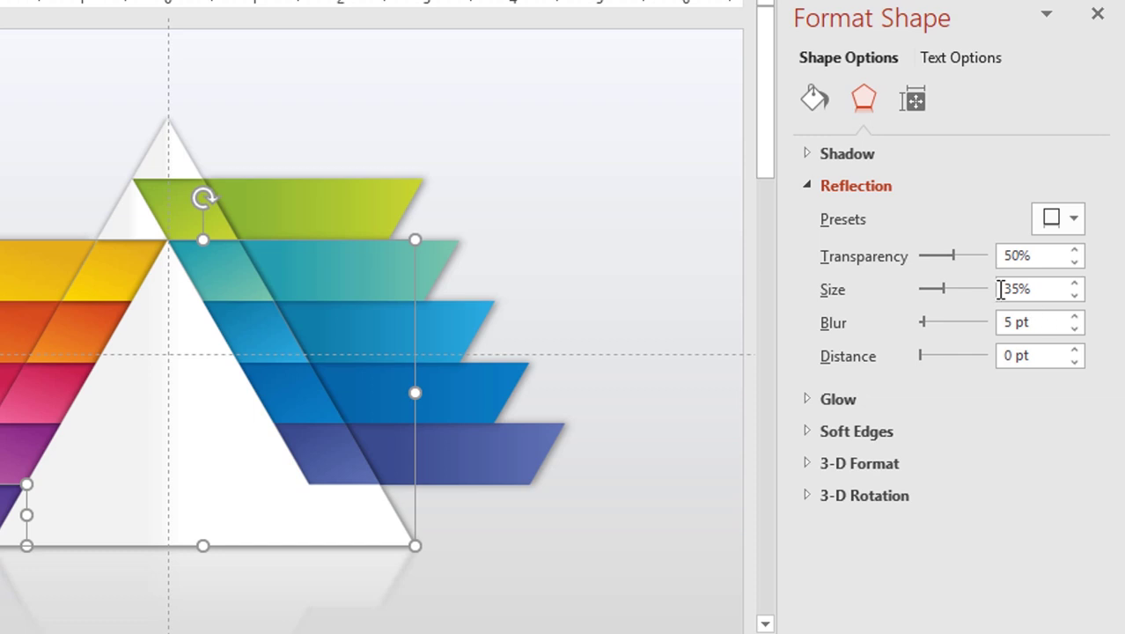
{"action": "left_click_drag", "start_coordinate": [950, 280], "coordinate": [957, 292]}
{"action": "left_click", "coordinate": [1075, 318]}
{"action": "left_click_drag", "start_coordinate": [951, 255], "coordinate": [942, 256]}
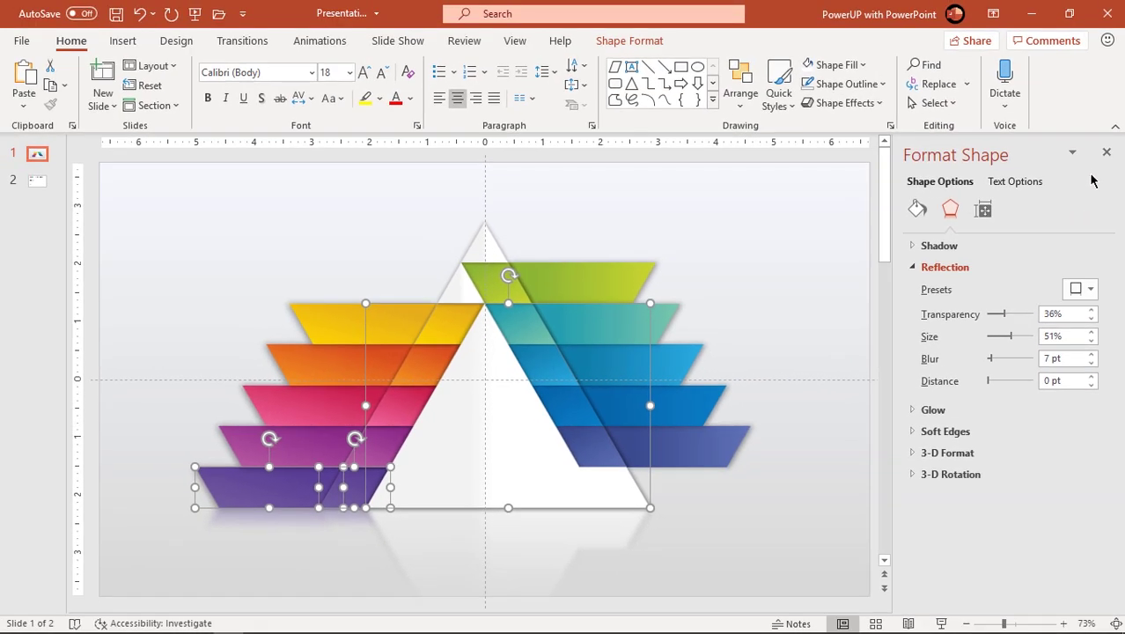
{"action": "left_click", "coordinate": [1106, 153]}
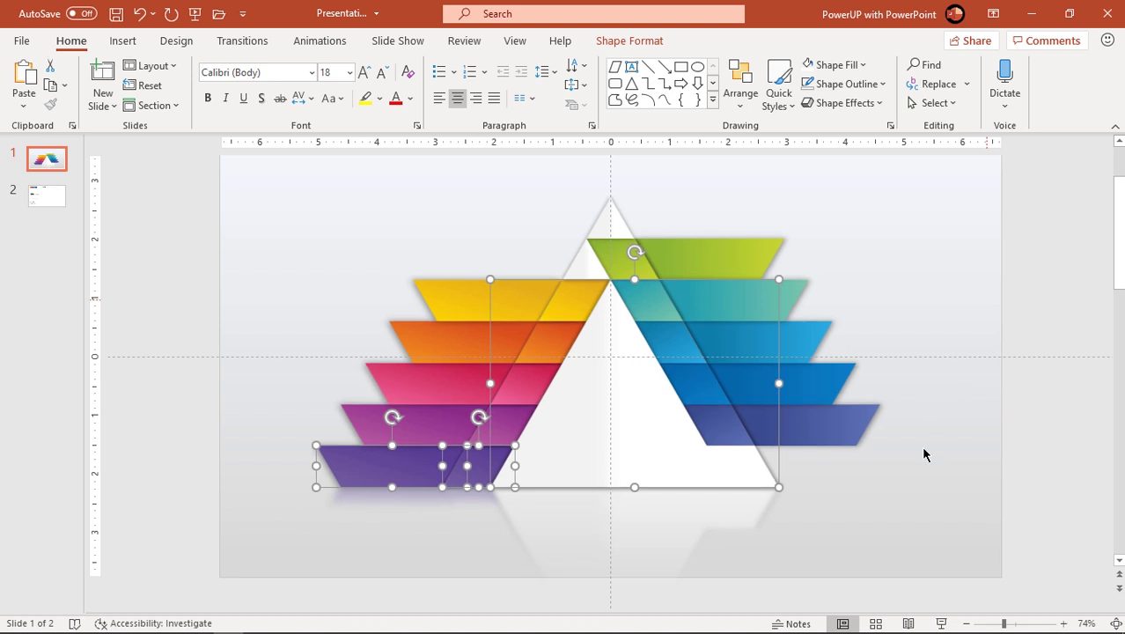
{"action": "left_click", "coordinate": [920, 490]}
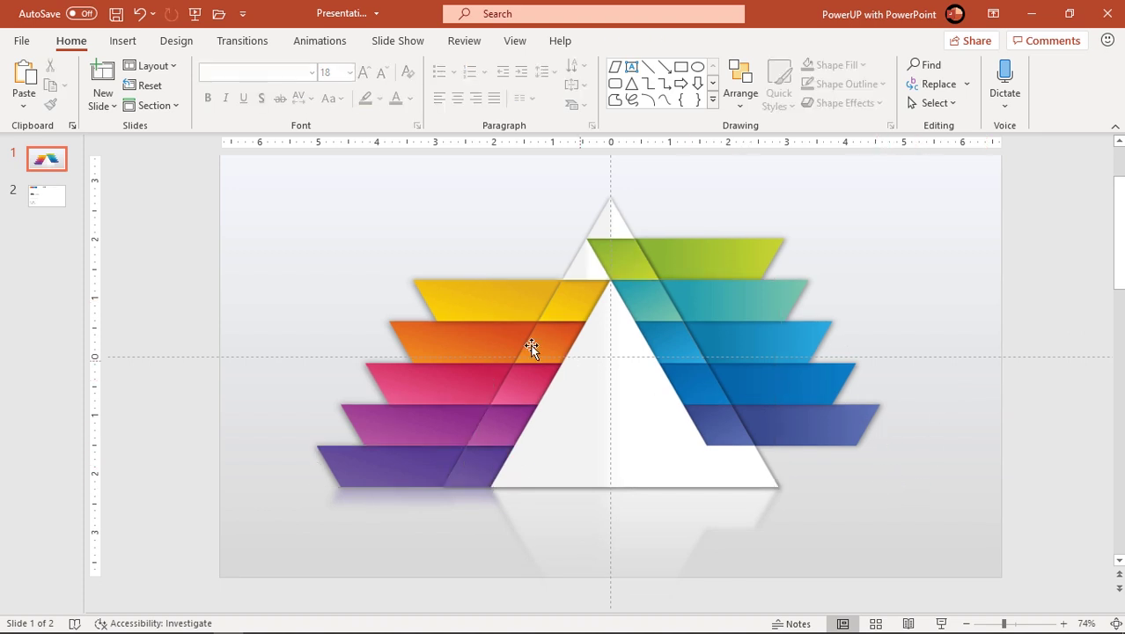
- Paste the 10 STEPS INFOGRAPHICS title, HEADING box and numbers 01–10 from slide 2 onto the pyramid slide
{"action": "left_click", "coordinate": [46, 202]}
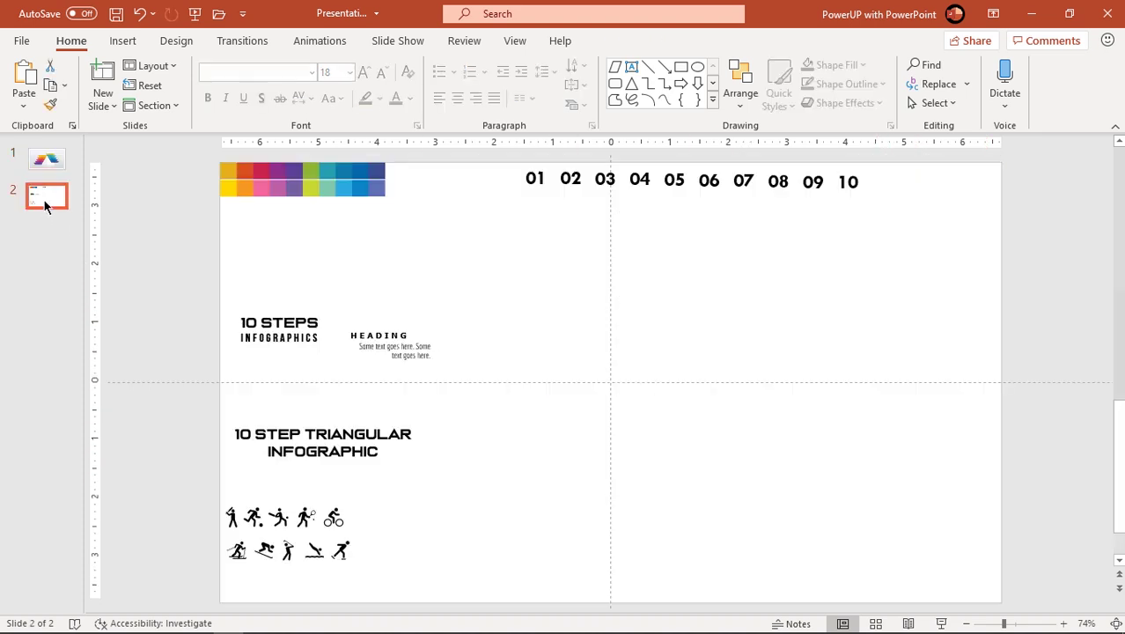
{"action": "left_click", "coordinate": [278, 346]}
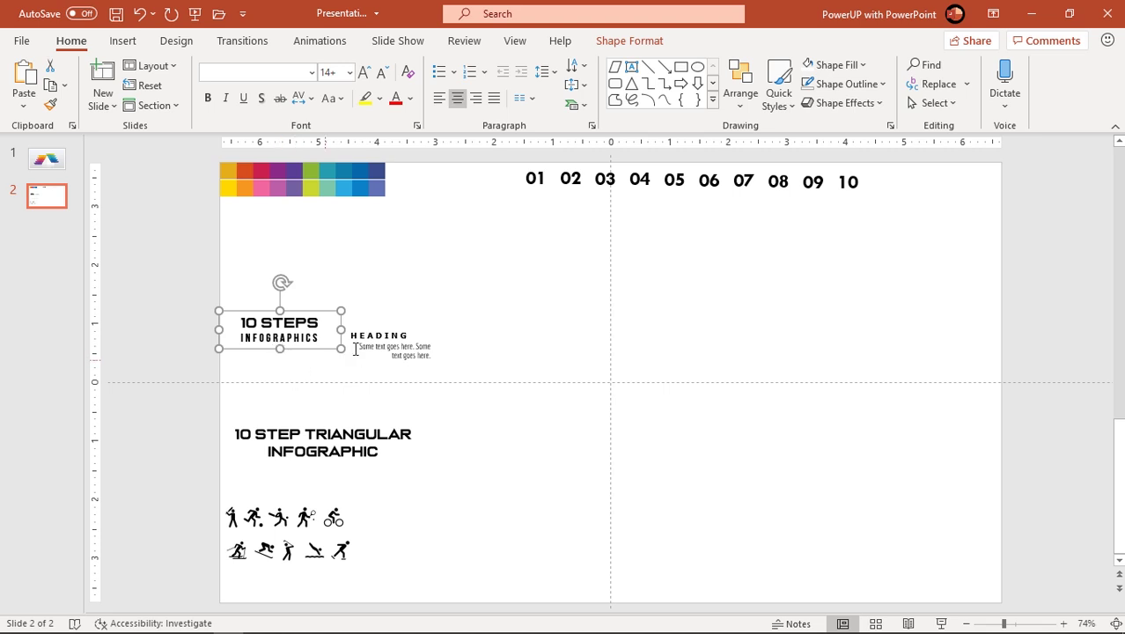
{"action": "left_click", "coordinate": [388, 331], "text": "shift"}
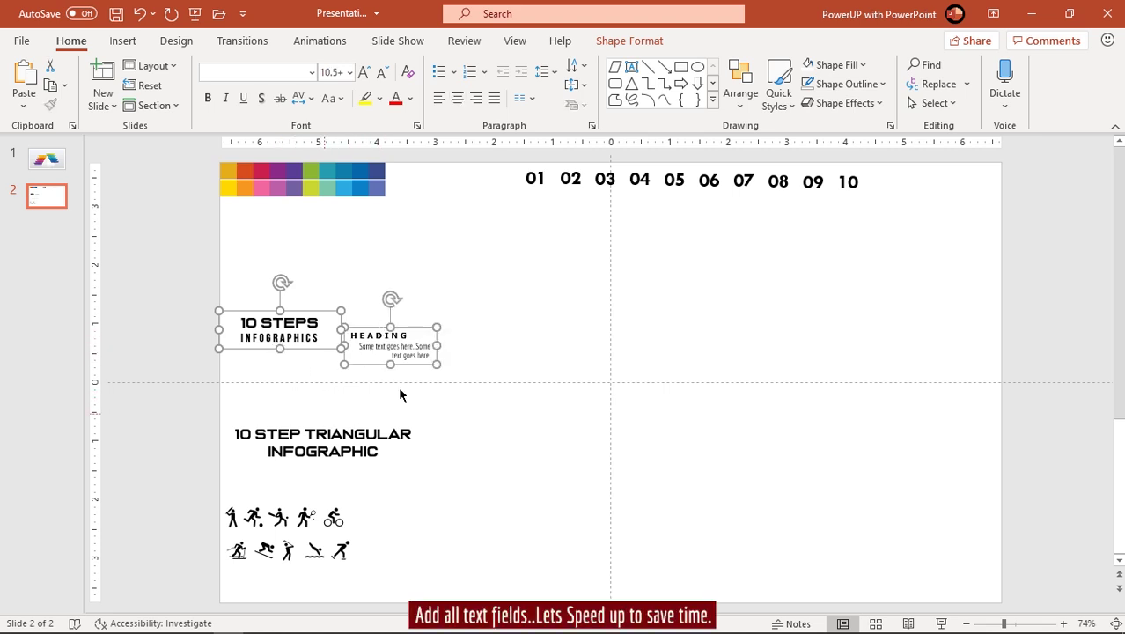
{"action": "left_click_drag", "start_coordinate": [906, 249], "coordinate": [443, 156]}
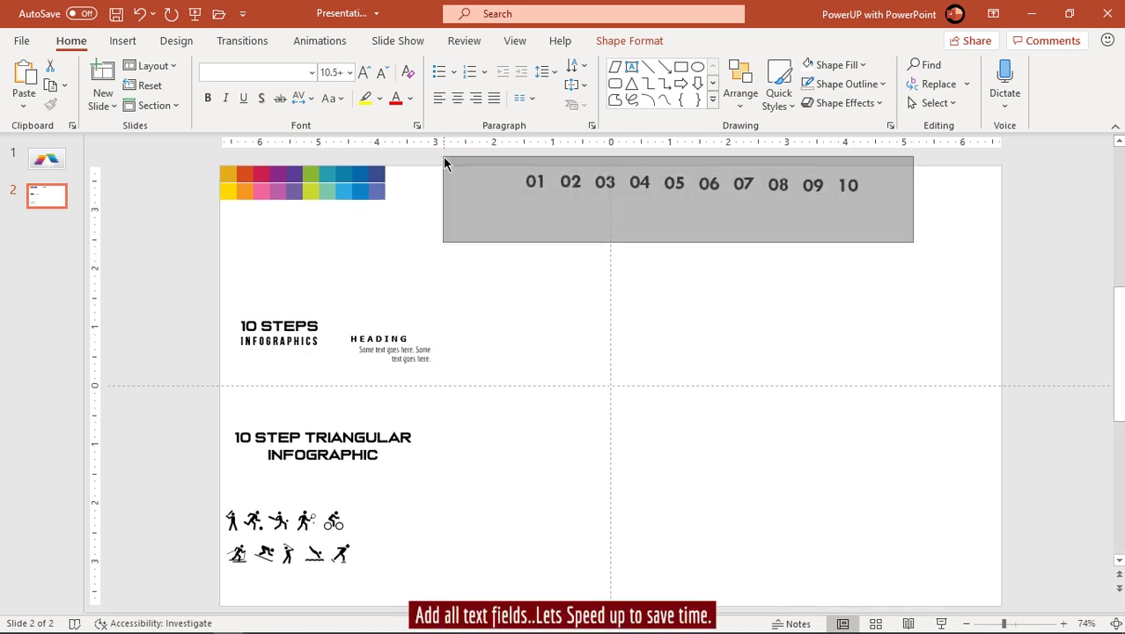
{"action": "left_click", "coordinate": [46, 158]}
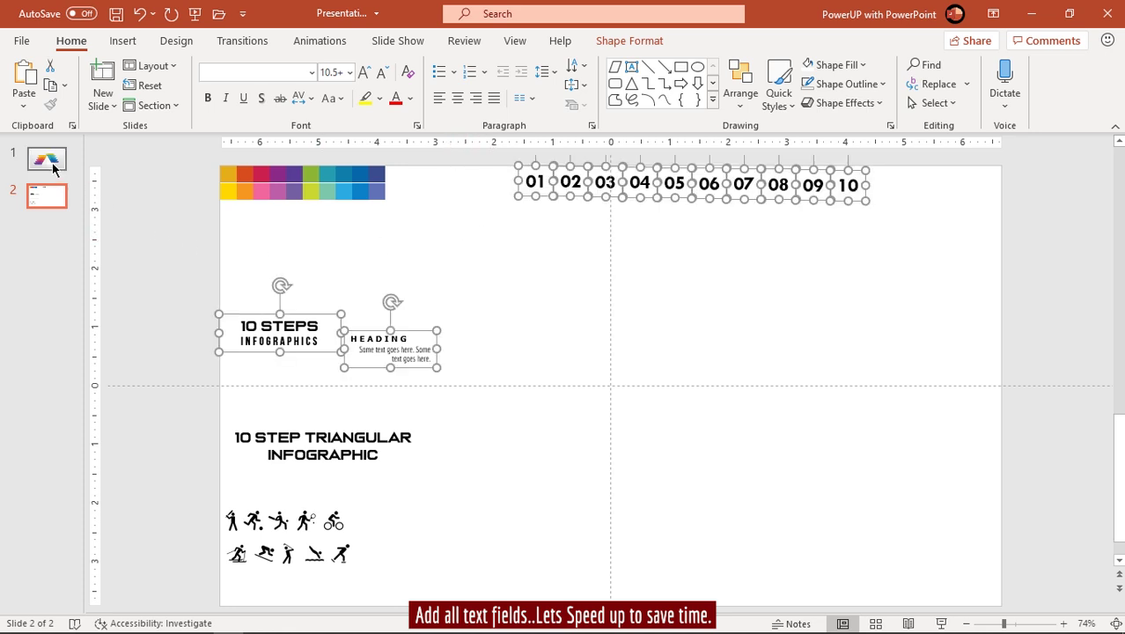
{"action": "key", "text": "ctrl+v"}
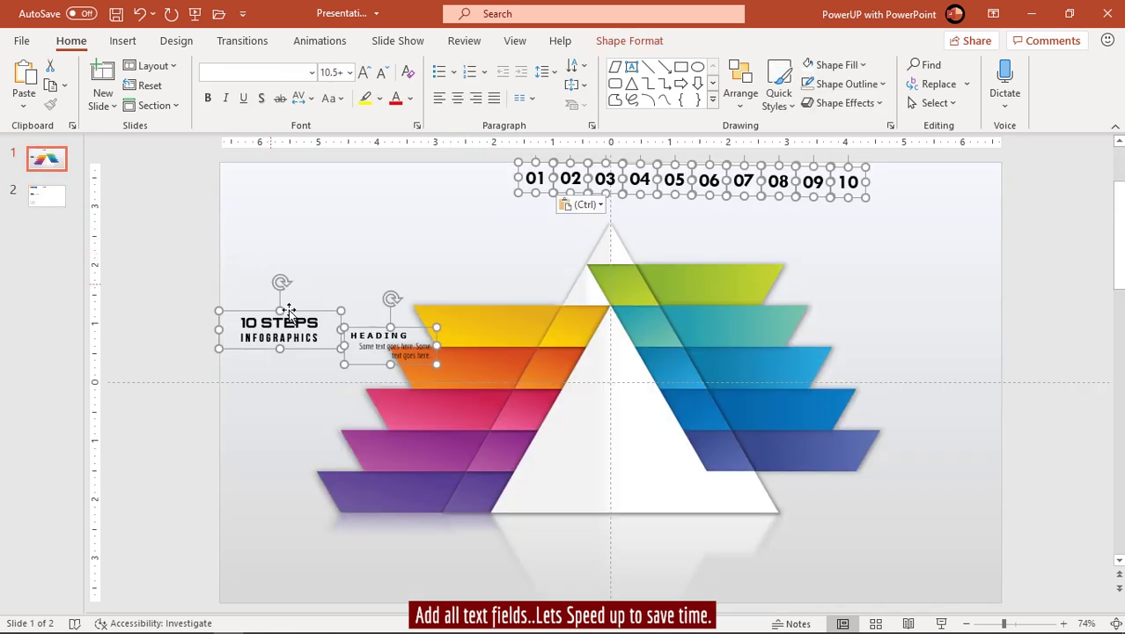
- Position the 10 STEPS INFOGRAPHICS title at the triangle's bottom centre
{"action": "left_click", "coordinate": [316, 269]}
{"action": "left_click", "coordinate": [313, 307]}
{"action": "left_click_drag", "start_coordinate": [313, 306], "coordinate": [644, 471]}
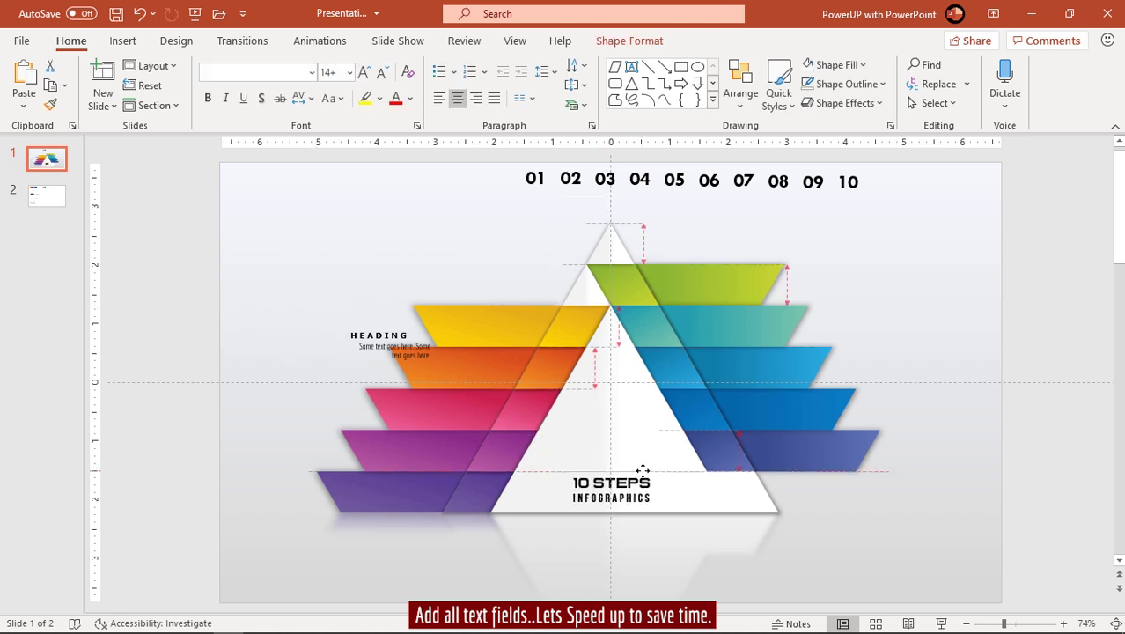
{"action": "key", "text": "ctrl+z"}
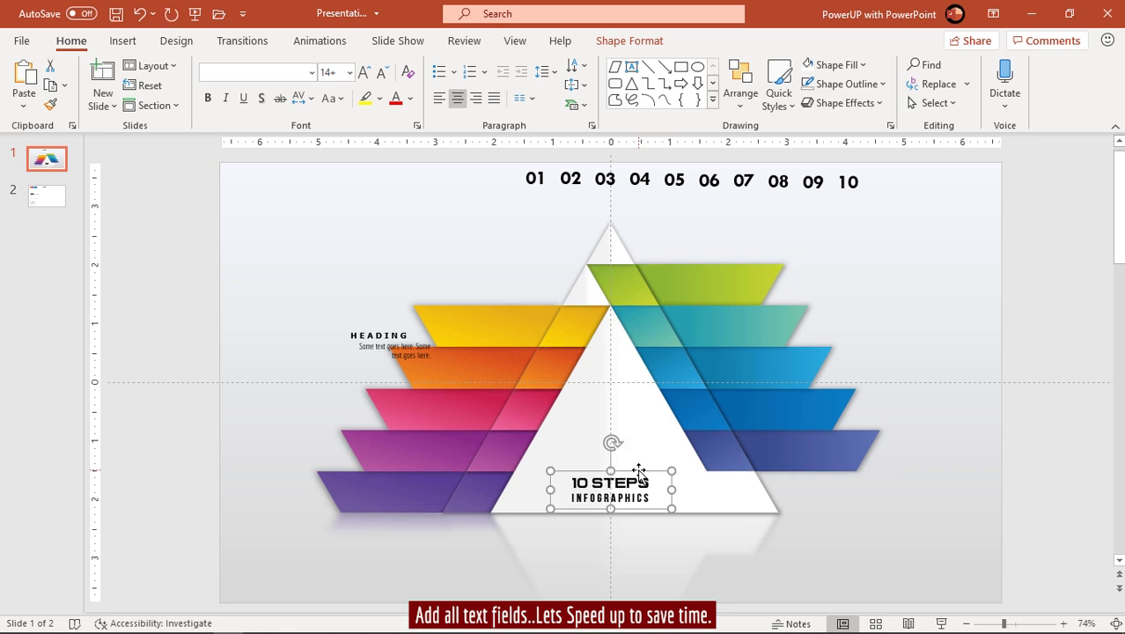
{"action": "left_click_drag", "start_coordinate": [640, 473], "coordinate": [640, 469]}
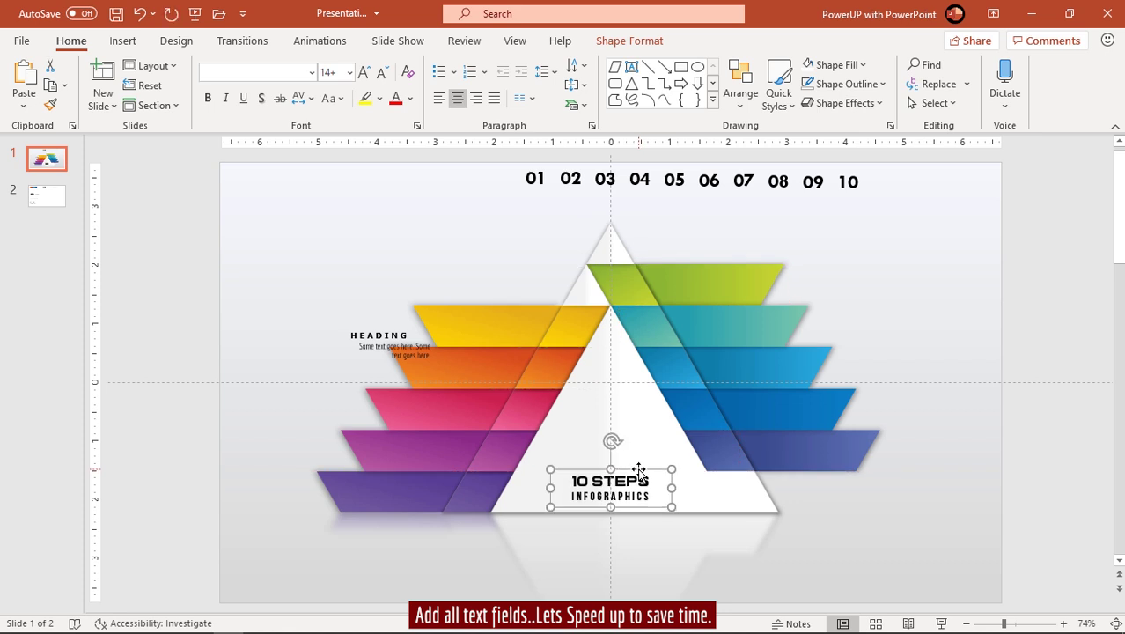
- Put the HEADING text on the green band and make it white
{"action": "left_click", "coordinate": [394, 325]}
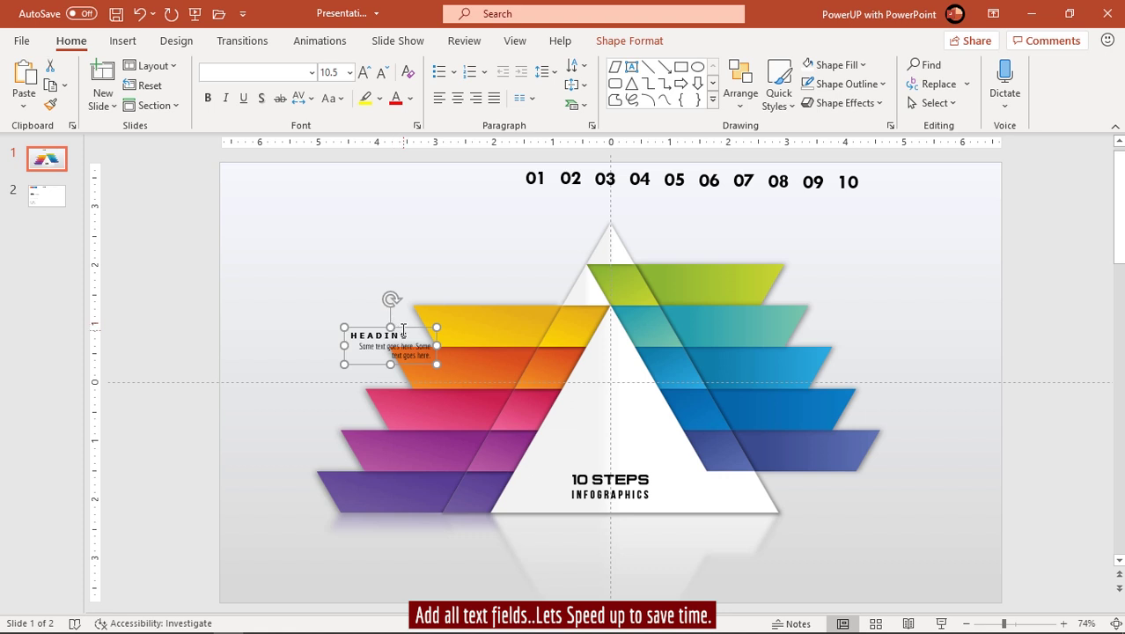
{"action": "left_click_drag", "start_coordinate": [403, 329], "coordinate": [715, 266]}
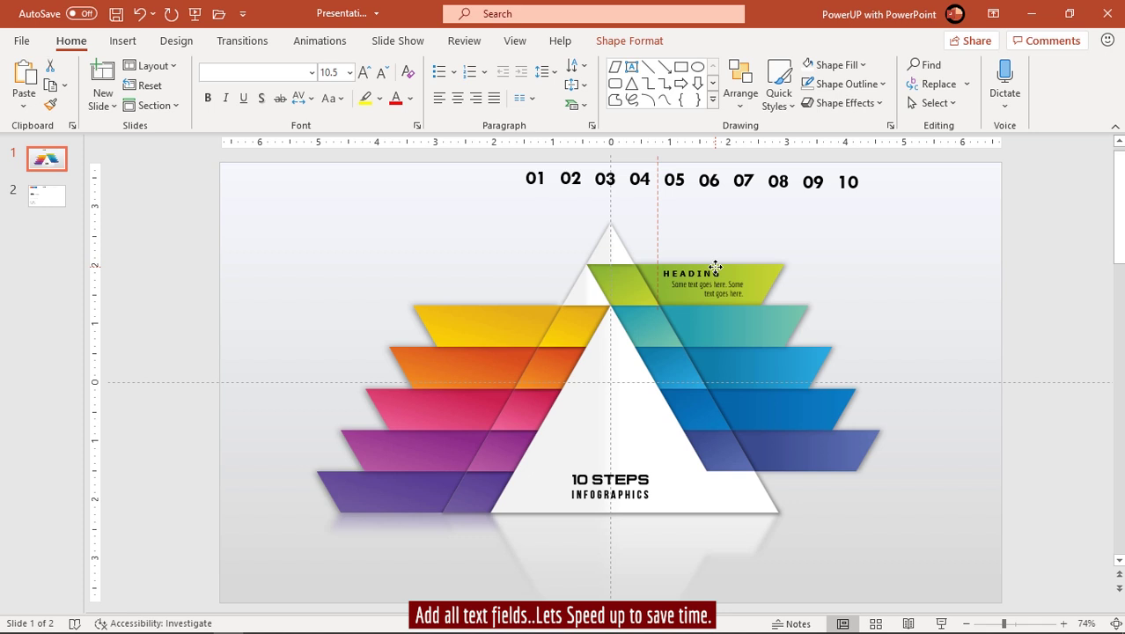
{"action": "left_click_drag", "start_coordinate": [716, 267], "coordinate": [708, 265]}
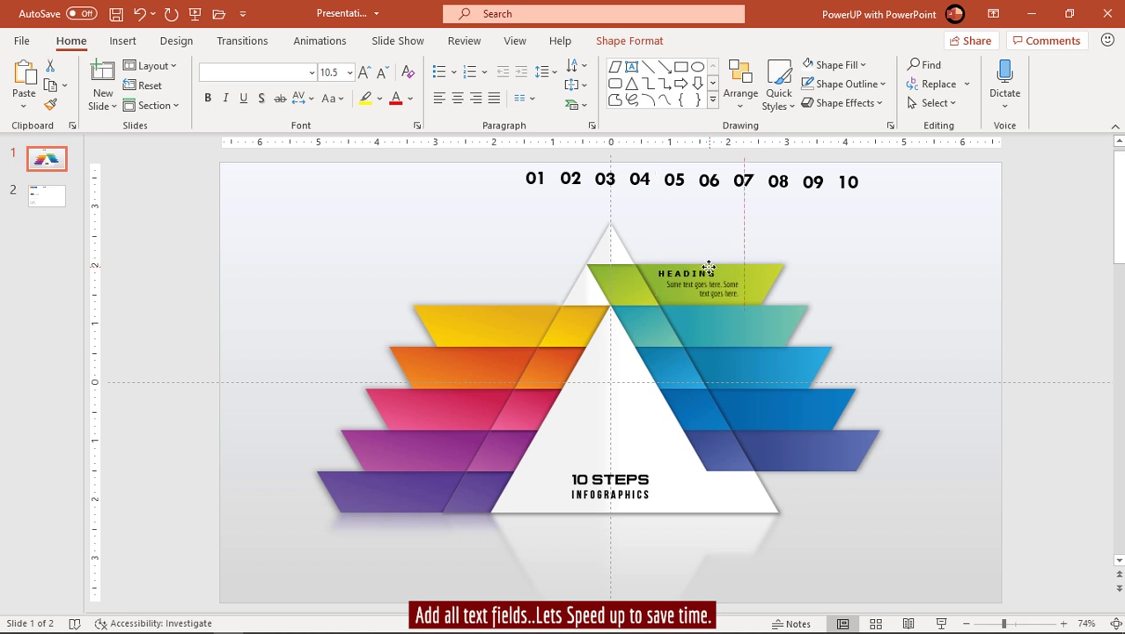
{"action": "left_click", "coordinate": [408, 98]}
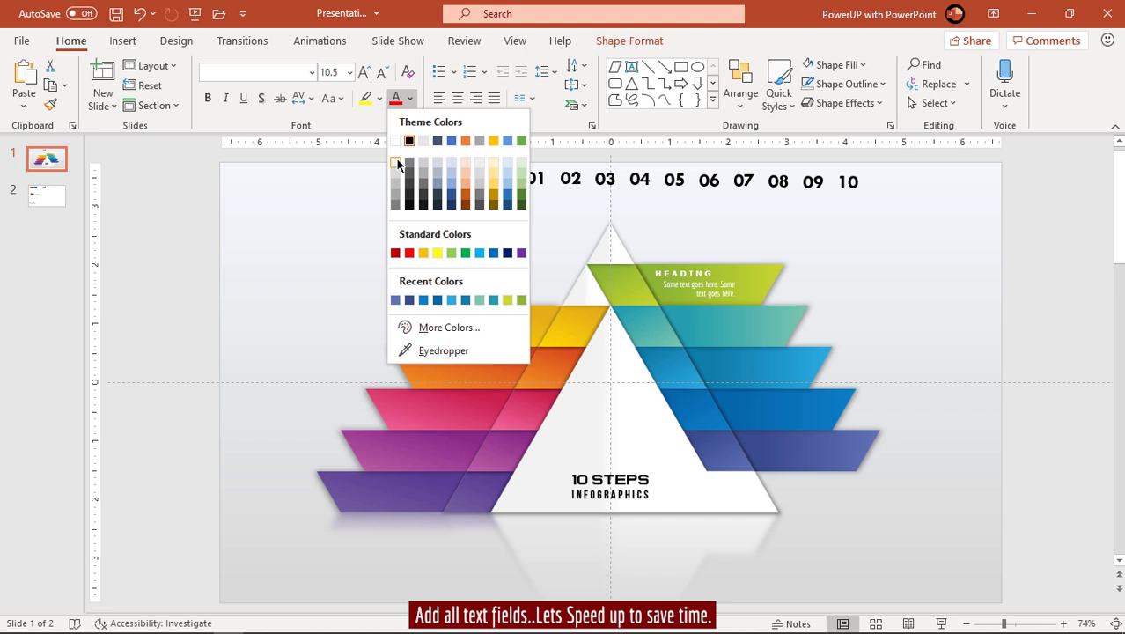
{"action": "left_click", "coordinate": [398, 164]}
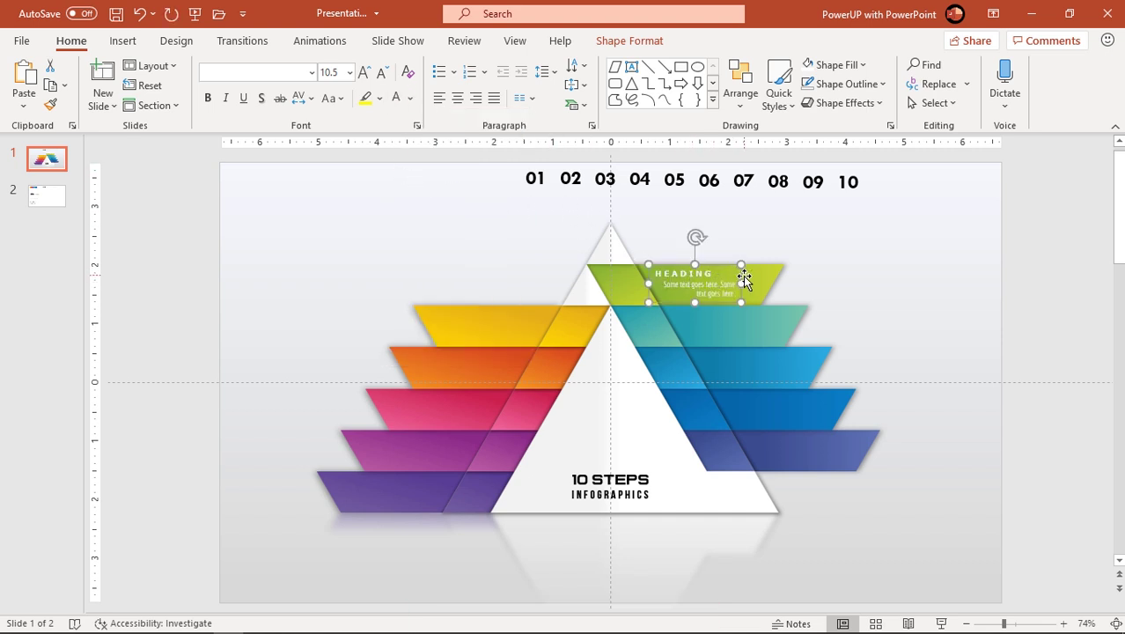
- Duplicate the white heading onto the teal, blue, yellow, purple and dark-purple bands
{"action": "key", "text": "ctrl+d"}
{"action": "key", "text": "ctrl+d"}
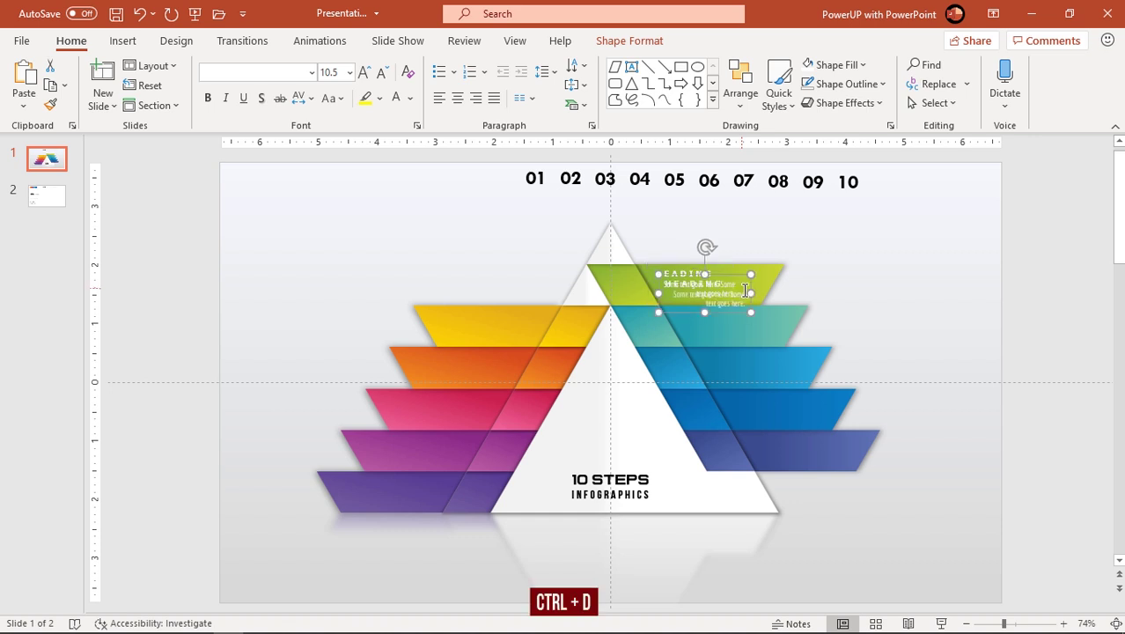
{"action": "left_click_drag", "start_coordinate": [750, 284], "coordinate": [758, 315]}
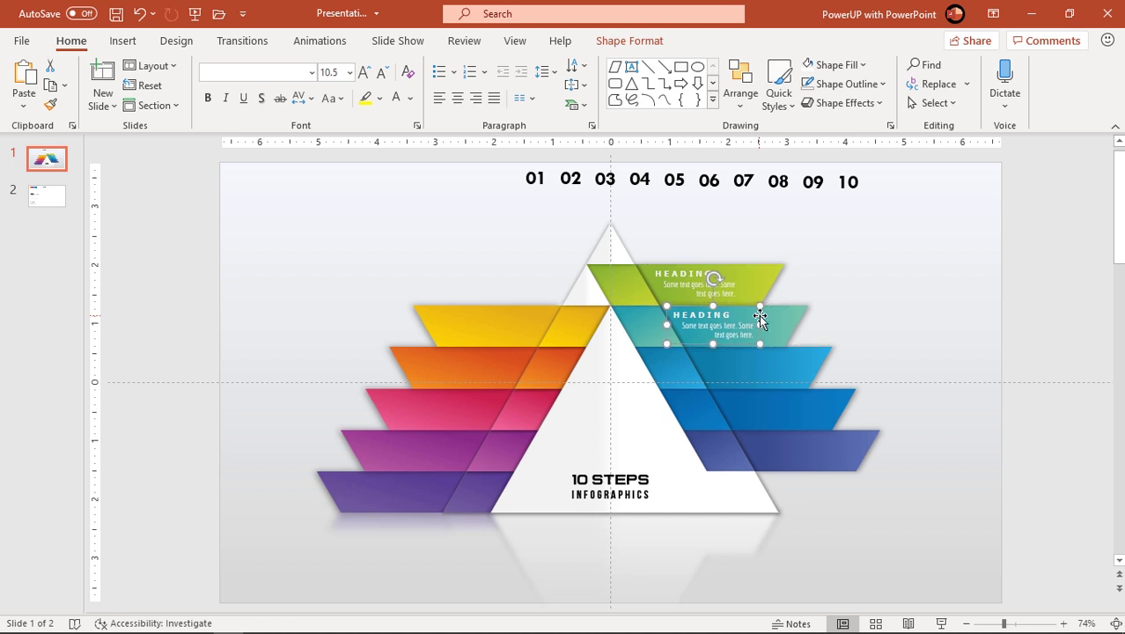
{"action": "key", "text": "ctrl+d"}
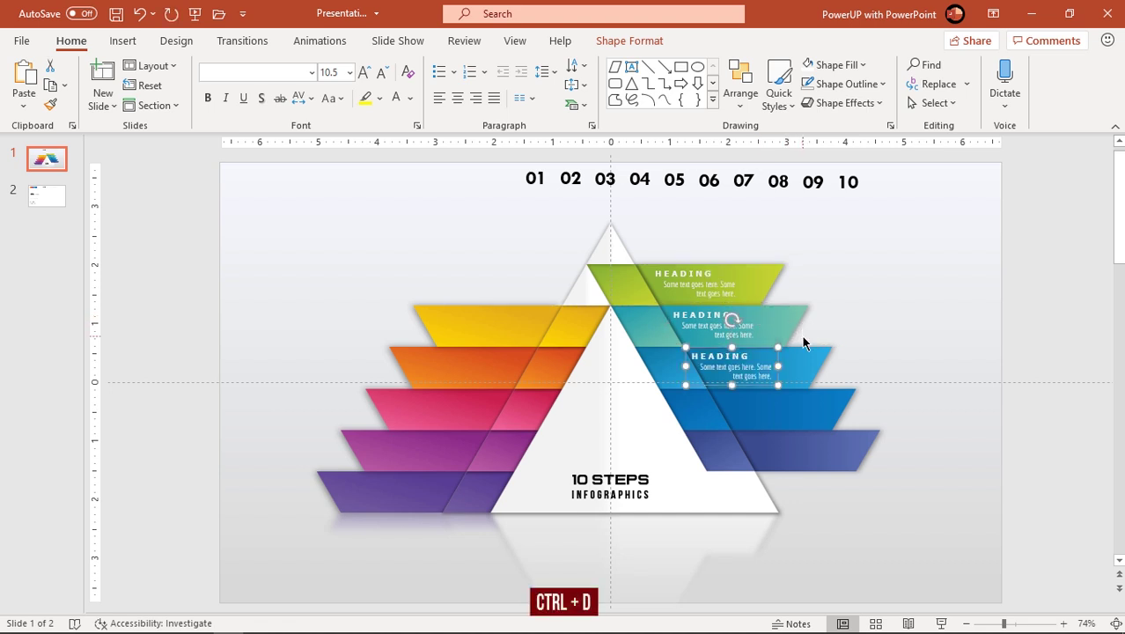
{"action": "key", "text": "Right"}
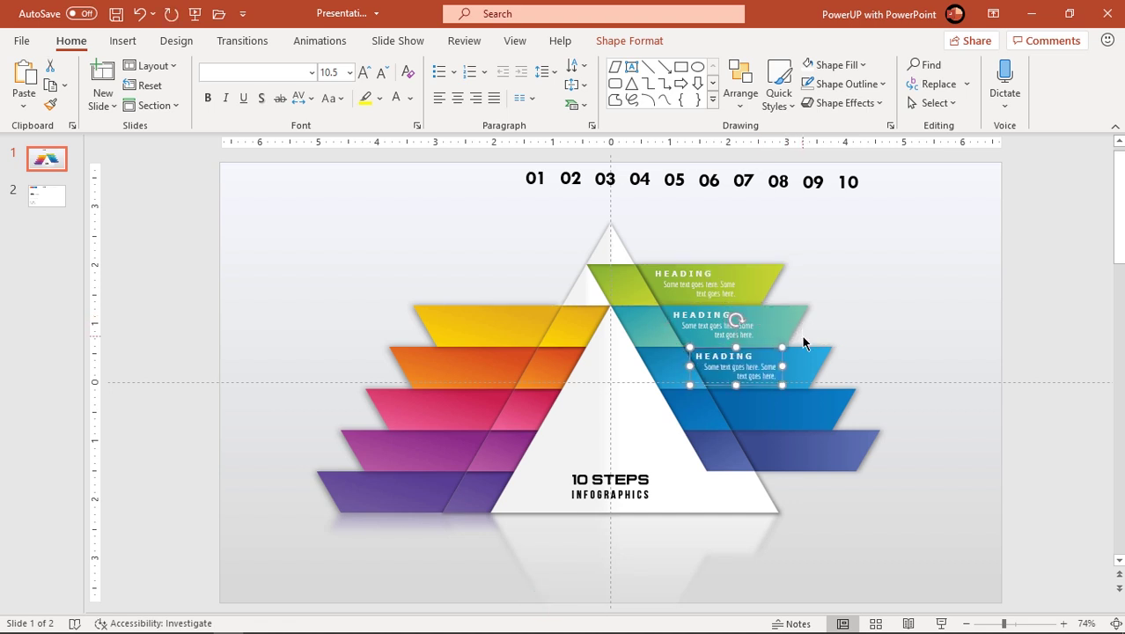
{"action": "key", "text": "ctrl+d"}
{"action": "key", "text": "ctrl+d"}
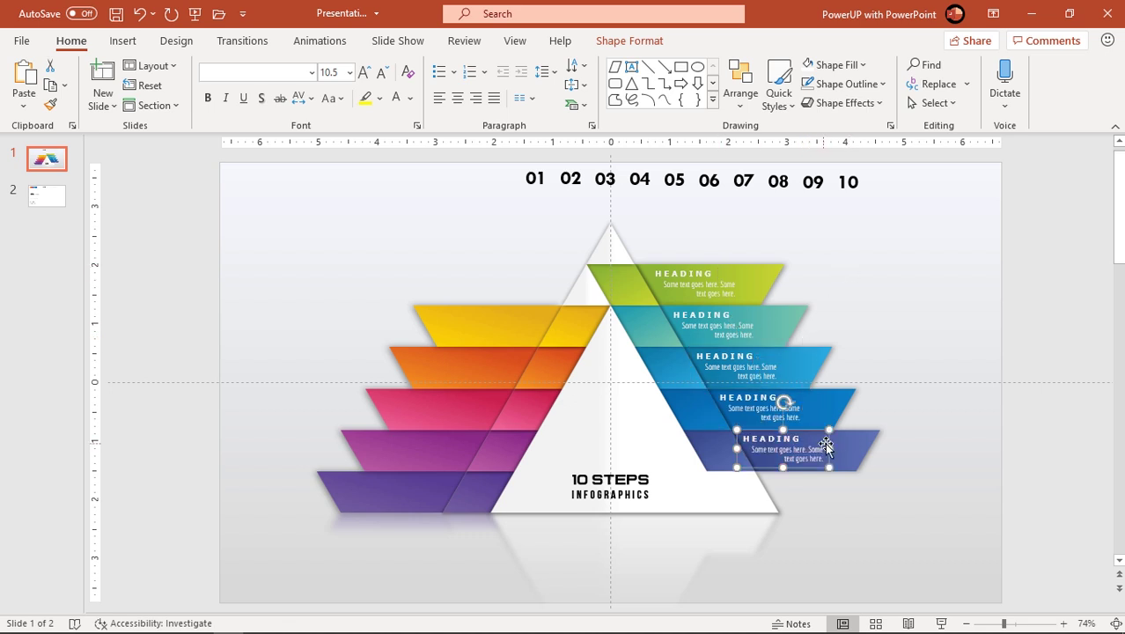
{"action": "mouse_move", "coordinate": [830, 440]}
{"action": "left_mouse_down"}
{"action": "mouse_move", "coordinate": [537, 317]}
{"action": "mouse_move", "coordinate": [517, 363]}
{"action": "mouse_move", "coordinate": [548, 383]}
{"action": "left_mouse_up"}
{"action": "key", "text": "Escape"}
{"action": "left_click_drag", "start_coordinate": [449, 414], "coordinate": [427, 492]}
{"action": "left_click_drag", "start_coordinate": [449, 414], "coordinate": [427, 453]}
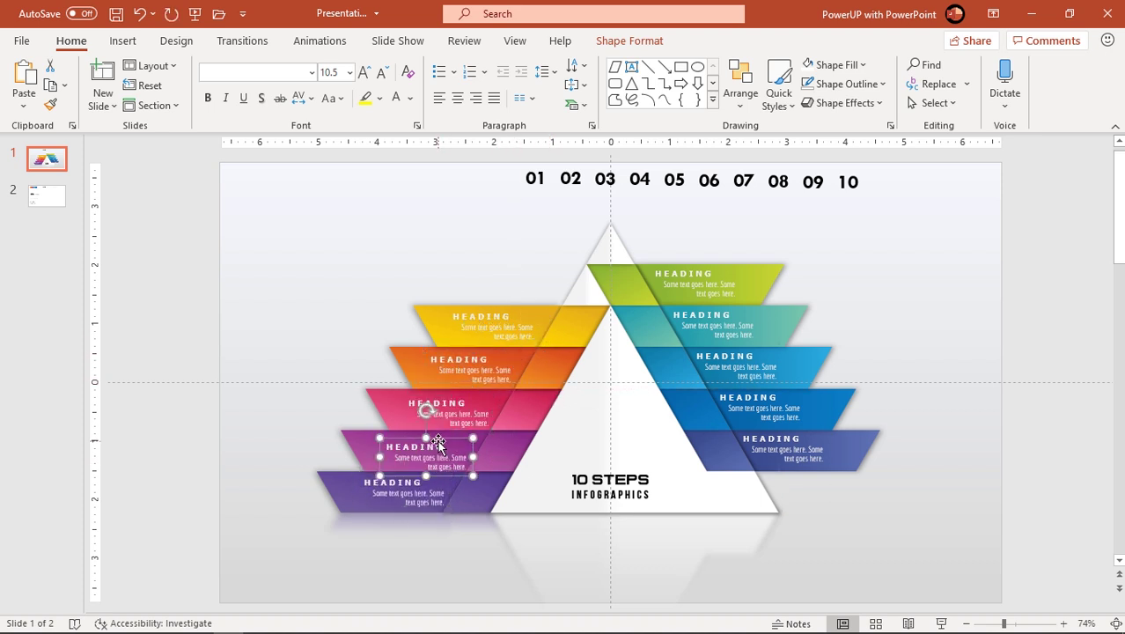
- Place numbers 01–05 on the yellow, orange, pink, purple and violet left bands
{"action": "left_click_drag", "start_coordinate": [910, 238], "coordinate": [493, 155]}
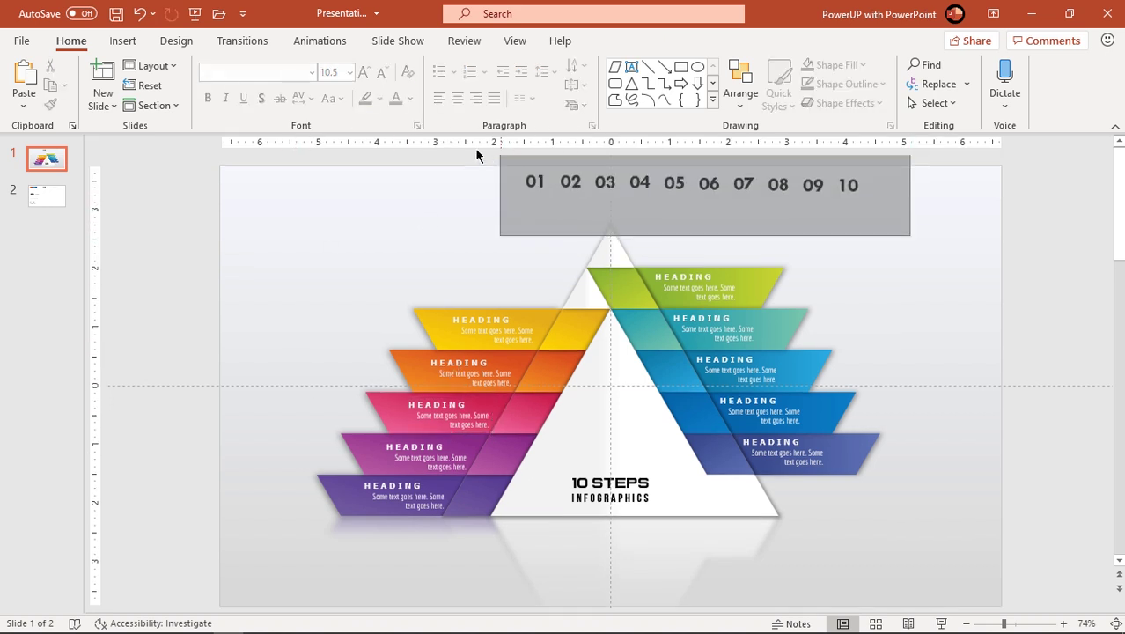
{"action": "left_click_drag", "start_coordinate": [567, 198], "coordinate": [686, 574]}
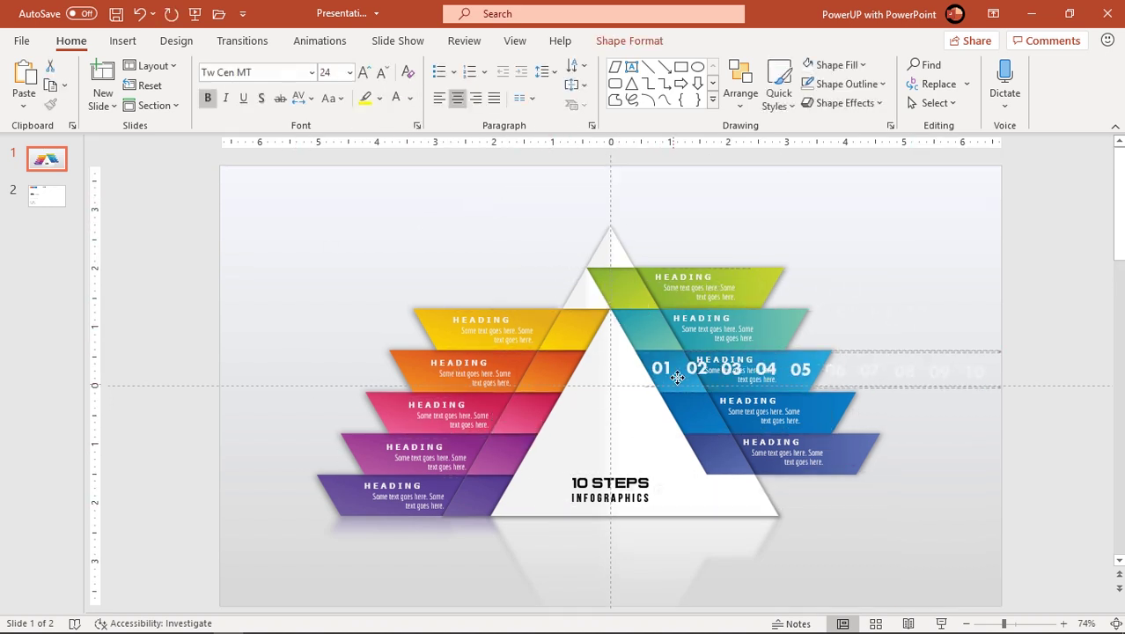
{"action": "left_click_drag", "start_coordinate": [720, 532], "coordinate": [589, 303]}
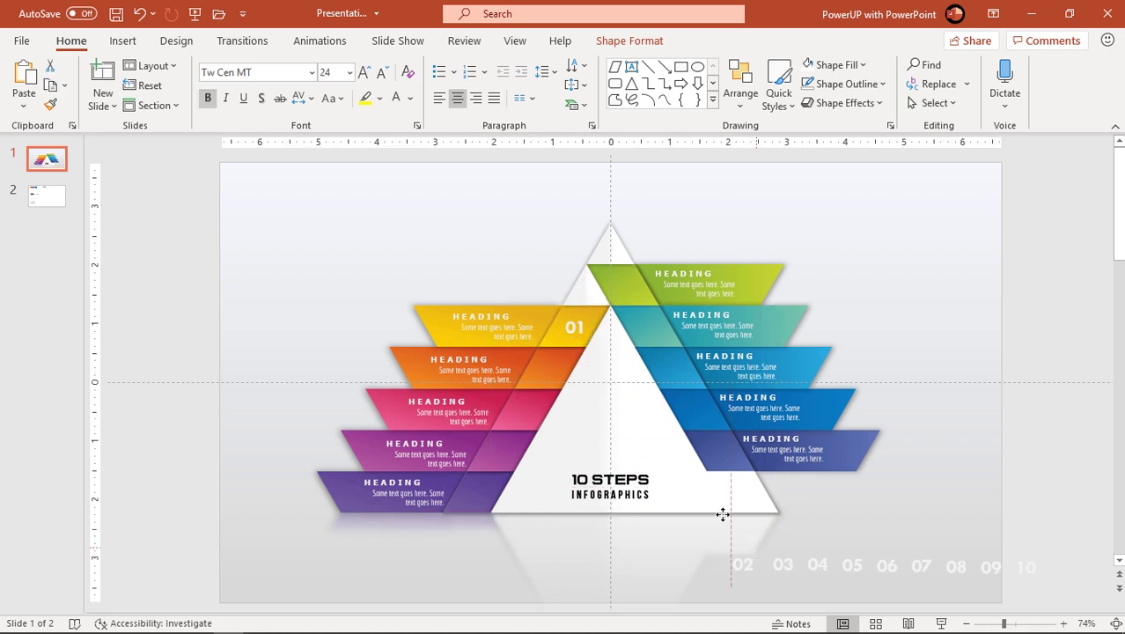
{"action": "left_click_drag", "start_coordinate": [746, 554], "coordinate": [560, 357]}
{"action": "left_click_drag", "start_coordinate": [783, 560], "coordinate": [537, 398]}
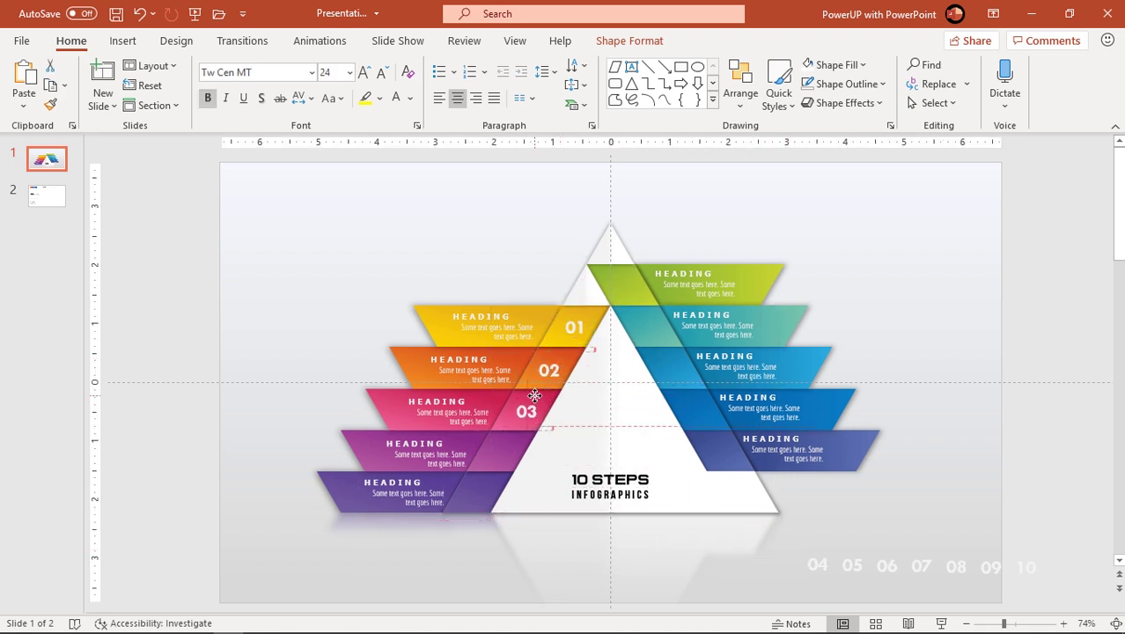
{"action": "left_click", "coordinate": [825, 552]}
{"action": "left_click_drag", "start_coordinate": [824, 552], "coordinate": [501, 451]}
{"action": "left_click_drag", "start_coordinate": [852, 565], "coordinate": [478, 494]}
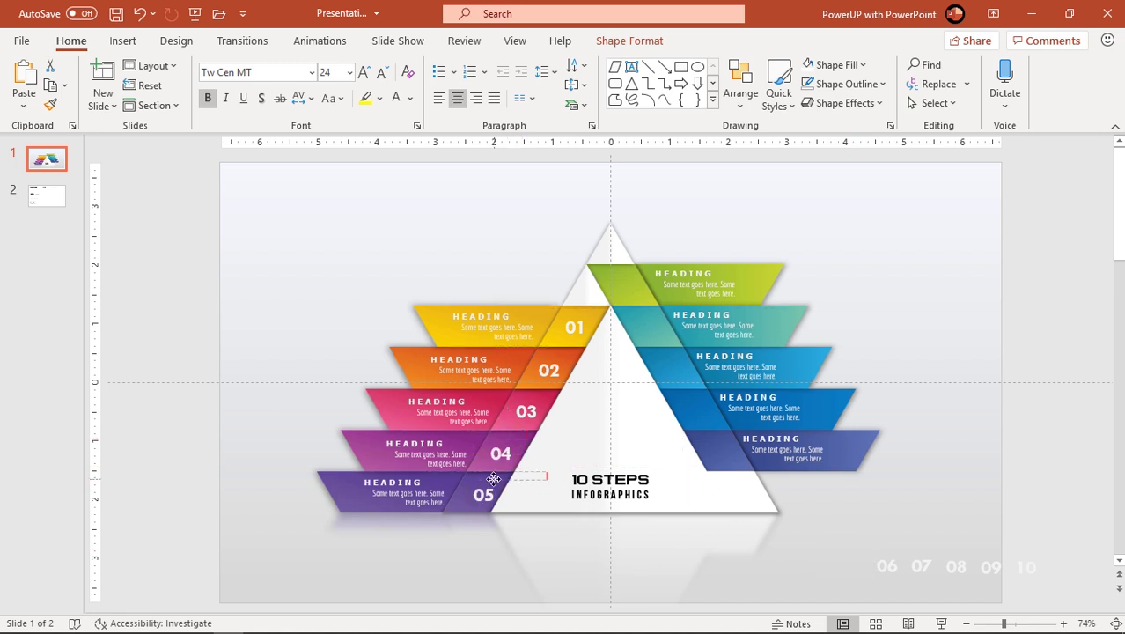
- Place numbers 06–10 on the green, teal, blue and indigo right bands
{"action": "left_click_drag", "start_coordinate": [887, 565], "coordinate": [624, 285]}
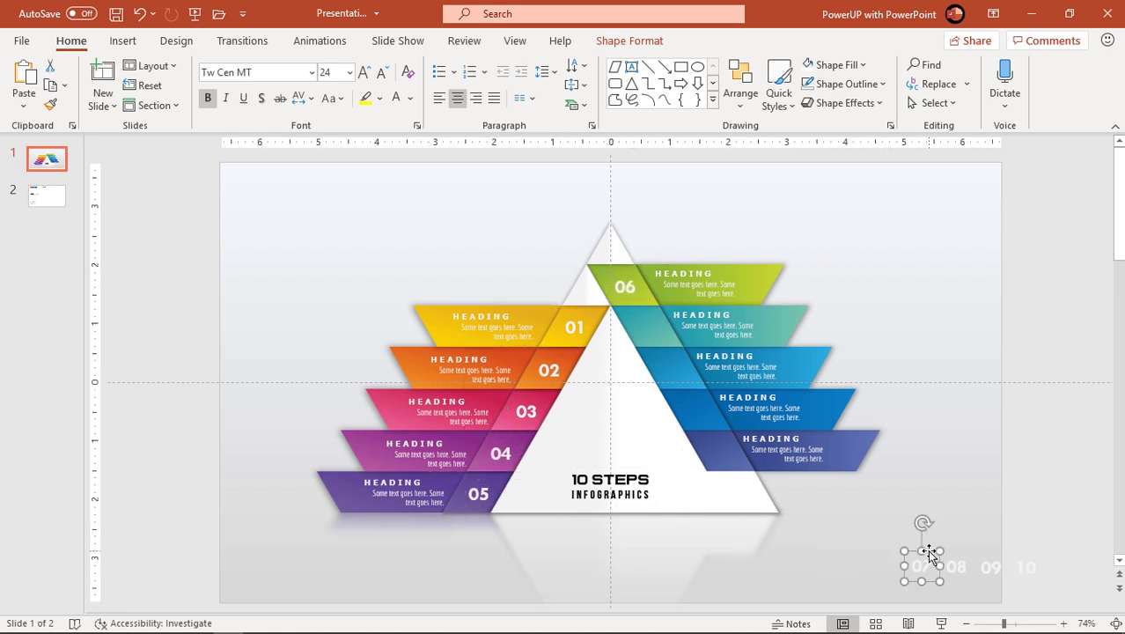
{"action": "left_click_drag", "start_coordinate": [922, 564], "coordinate": [653, 314]}
{"action": "left_click_drag", "start_coordinate": [955, 567], "coordinate": [671, 368]}
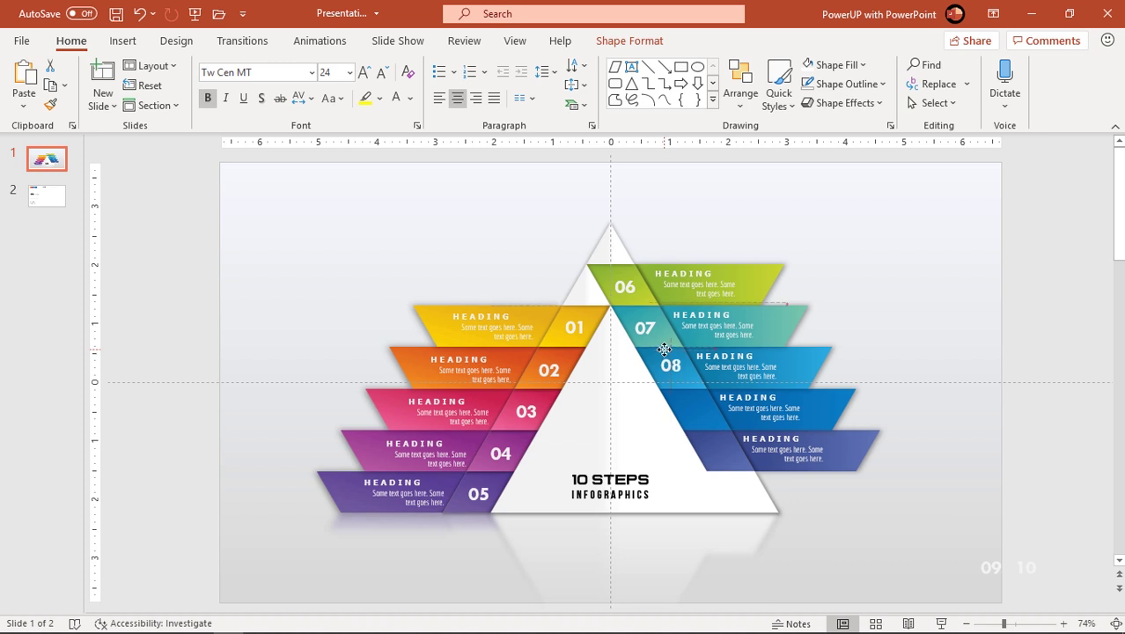
{"action": "left_click_drag", "start_coordinate": [988, 565], "coordinate": [694, 407]}
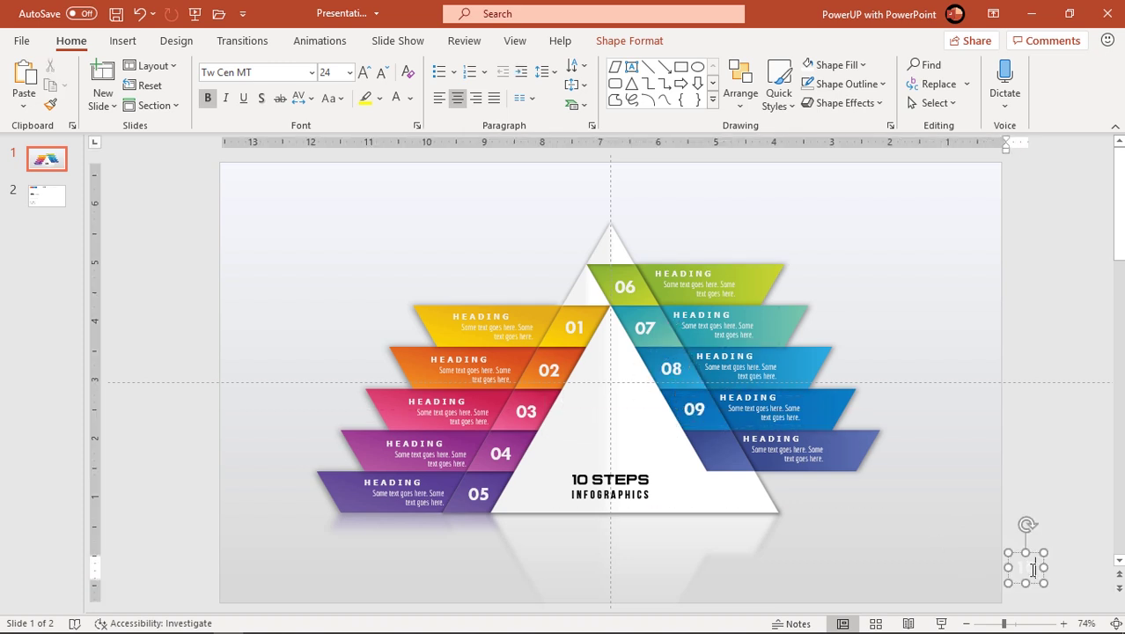
{"action": "left_click_drag", "start_coordinate": [1028, 558], "coordinate": [728, 440]}
- Copy the sport icons from slide 2 onto slide 1 and fill them white
{"action": "left_click", "coordinate": [45, 195]}
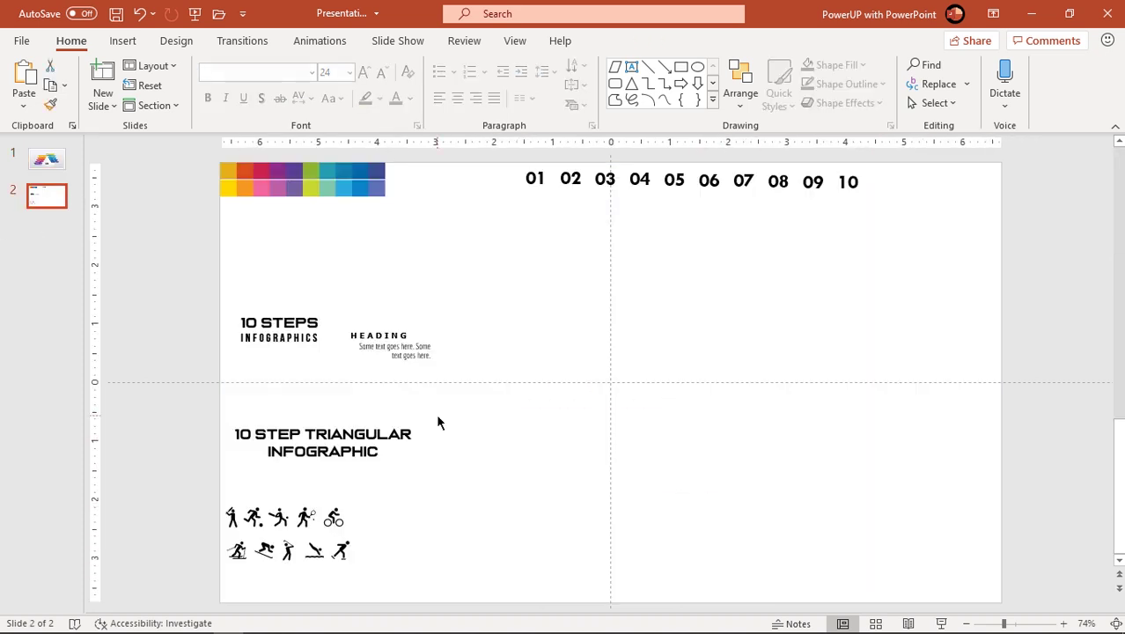
{"action": "left_click_drag", "start_coordinate": [419, 580], "coordinate": [193, 489]}
{"action": "key", "text": "ctrl+c"}
{"action": "left_click", "coordinate": [48, 164]}
{"action": "key", "text": "ctrl+v"}
{"action": "left_click", "coordinate": [634, 41]}
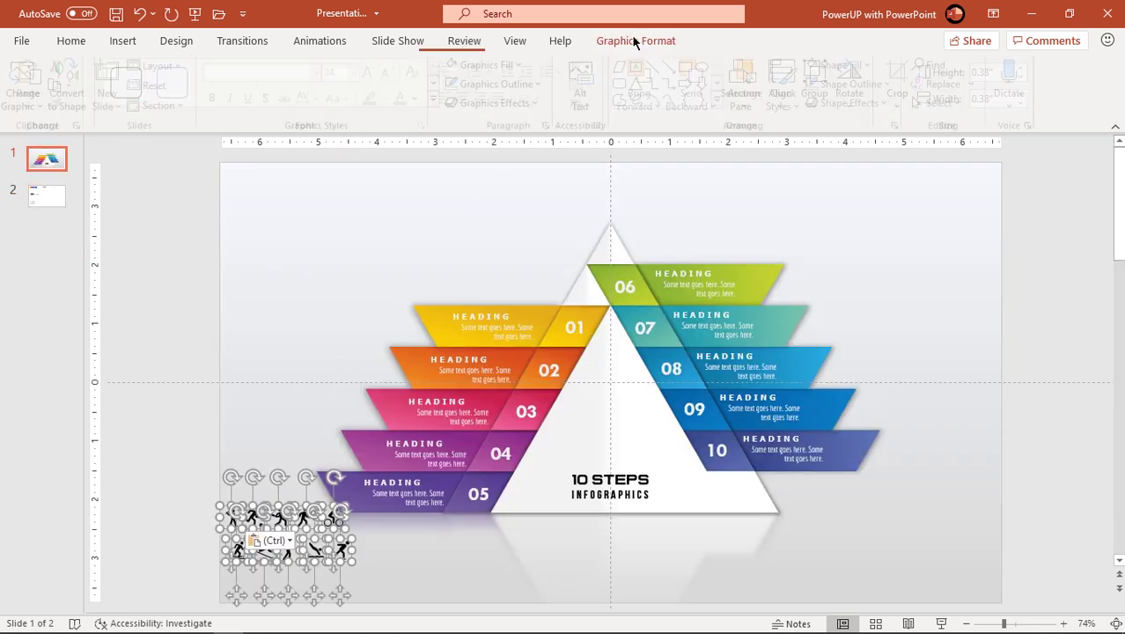
{"action": "left_click", "coordinate": [525, 64]}
{"action": "left_click", "coordinate": [458, 129]}
{"action": "left_click", "coordinate": [310, 291]}
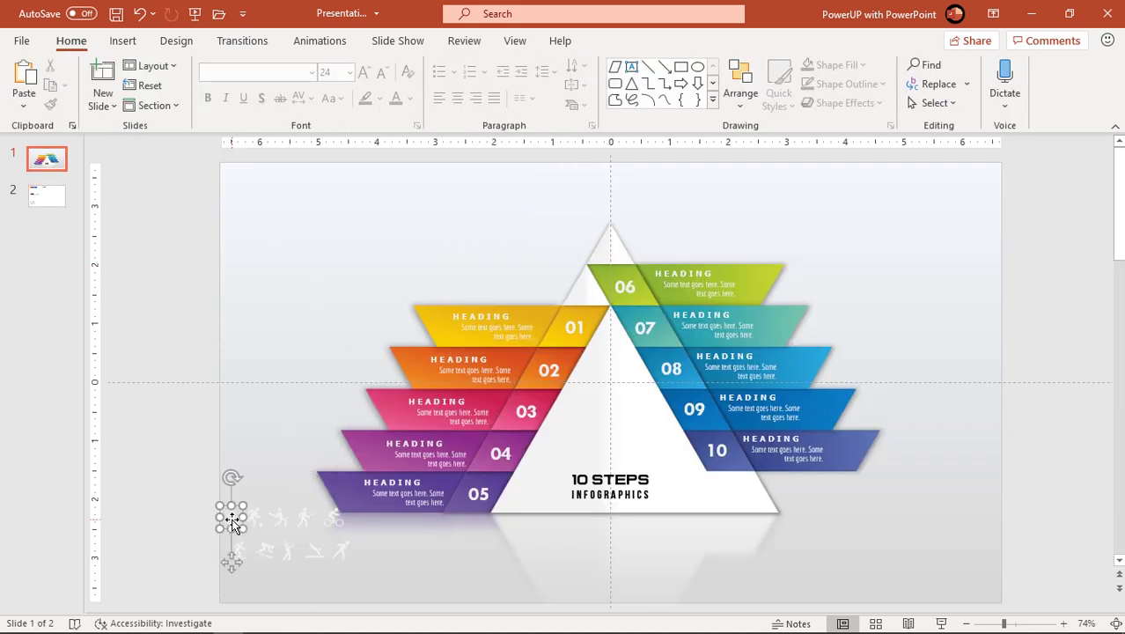
- Place the first icon on band 01 and shift the five left-band headings left
{"action": "left_click_drag", "start_coordinate": [230, 517], "coordinate": [540, 321]}
{"action": "left_click", "coordinate": [480, 319]}
{"action": "left_click", "coordinate": [460, 362]}
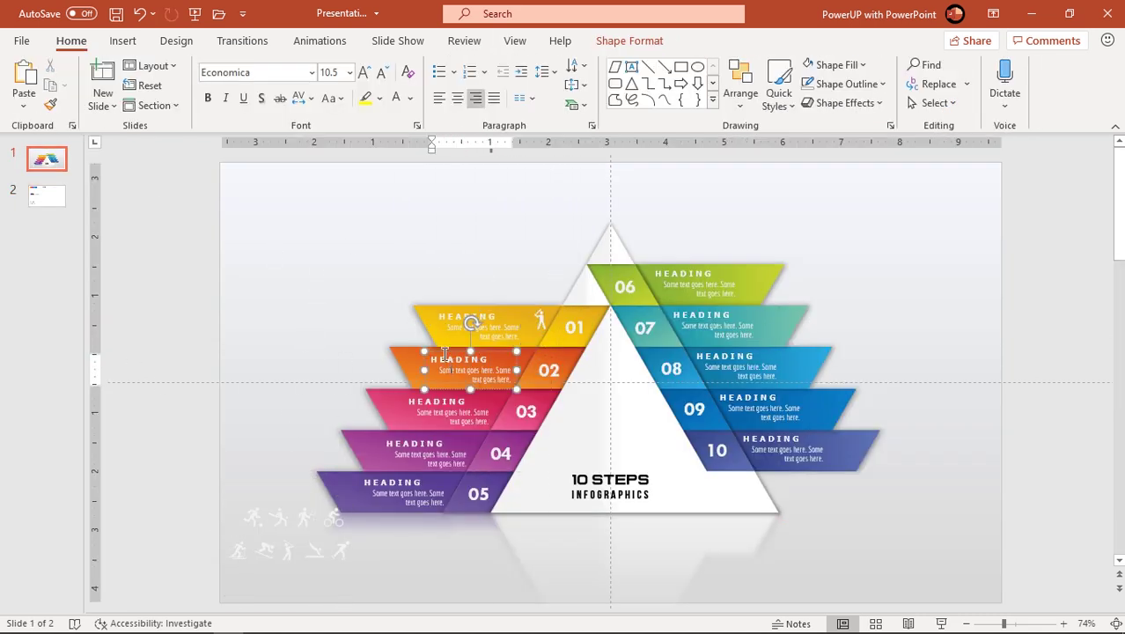
{"action": "left_click", "coordinate": [437, 407], "text": "shift"}
{"action": "left_click", "coordinate": [409, 455], "text": "shift"}
{"action": "left_click", "coordinate": [387, 489], "text": "shift"}
{"action": "key", "text": "Left"}
{"action": "key", "text": "Left"}
{"action": "key", "text": "Left"}
{"action": "key", "text": "Left"}
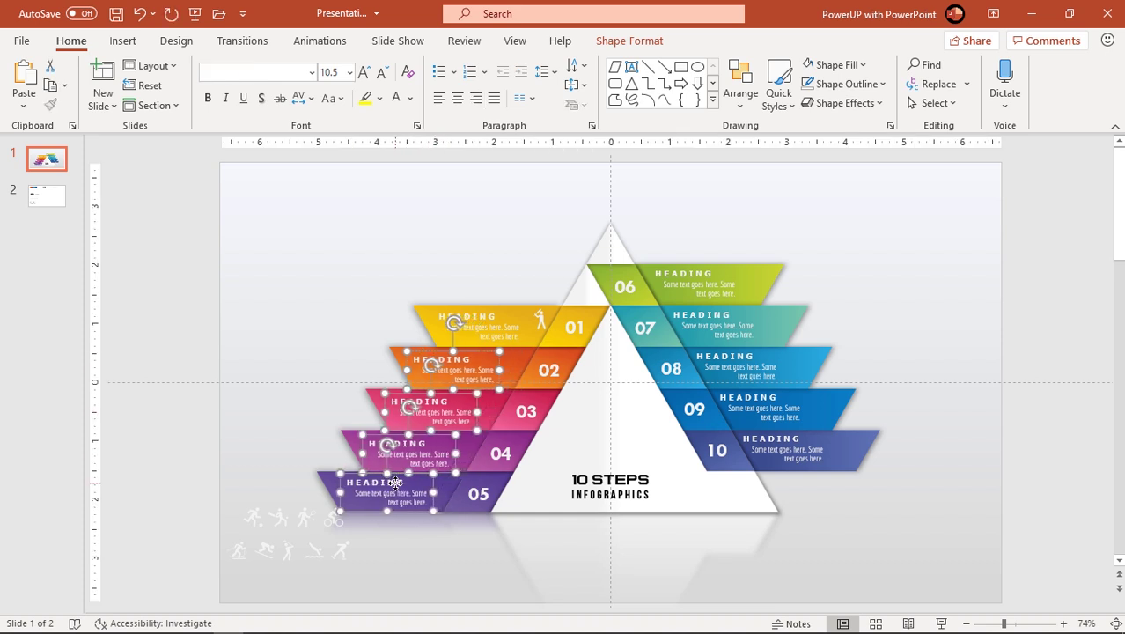
{"action": "key", "text": "Left"}
{"action": "key", "text": "Left"}
{"action": "left_click", "coordinate": [540, 318]}
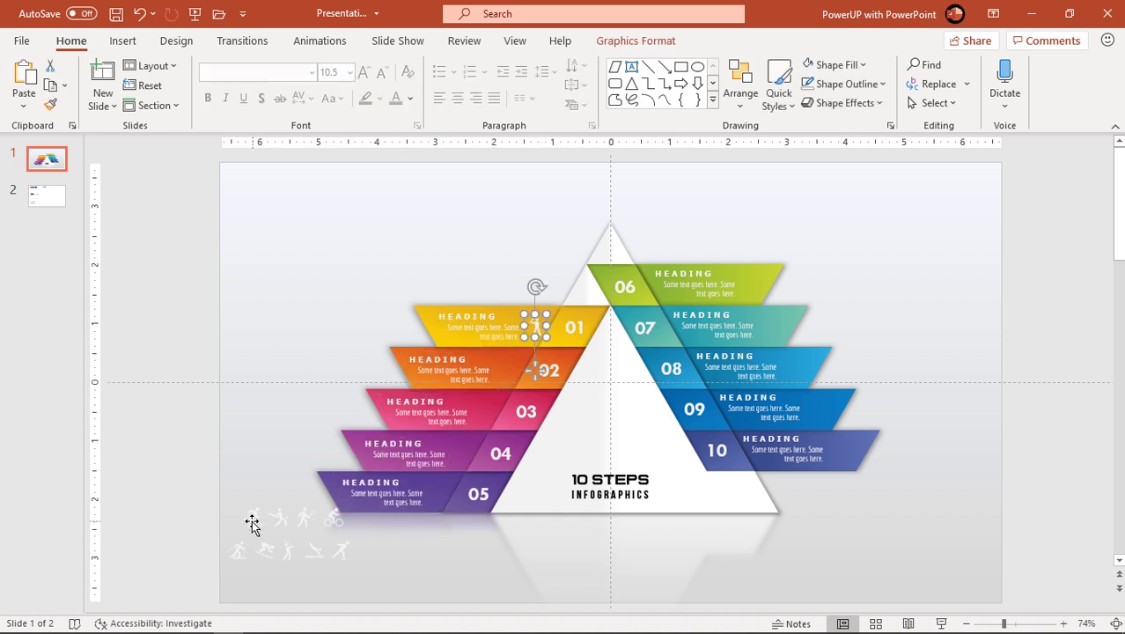
- Position the remaining sport icons on bands 02 through 10
{"action": "mouse_move", "coordinate": [253, 519]}
{"action": "left_mouse_down"}
{"action": "mouse_move", "coordinate": [508, 369]}
{"action": "mouse_move", "coordinate": [481, 410]}
{"action": "left_mouse_up"}
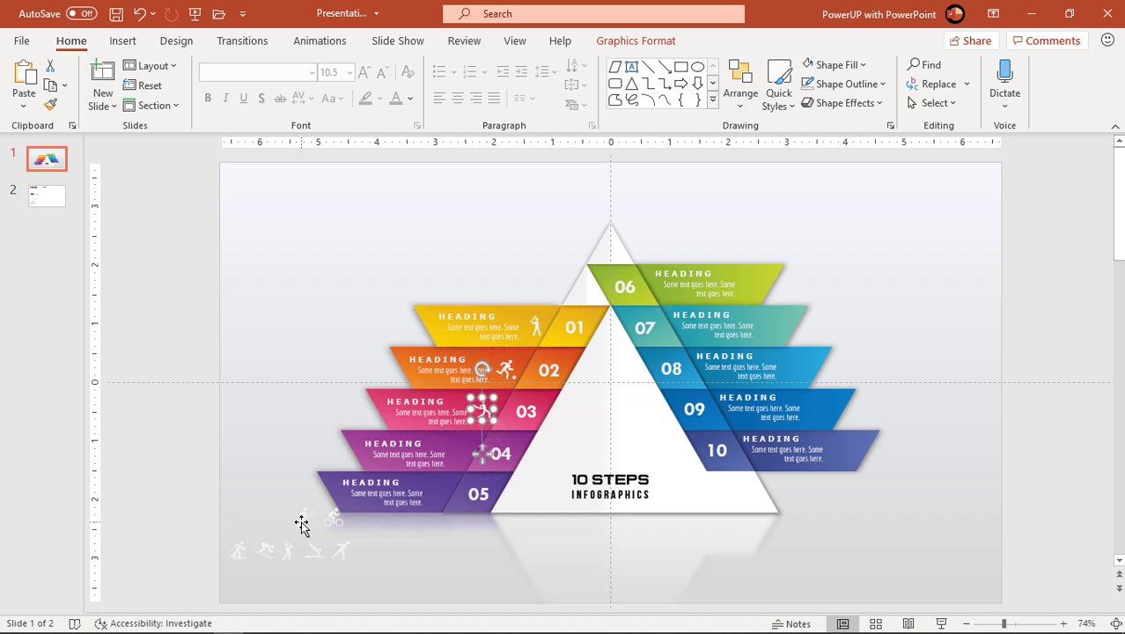
{"action": "left_click_drag", "start_coordinate": [304, 519], "coordinate": [462, 454]}
{"action": "left_click_drag", "start_coordinate": [332, 517], "coordinate": [436, 492]}
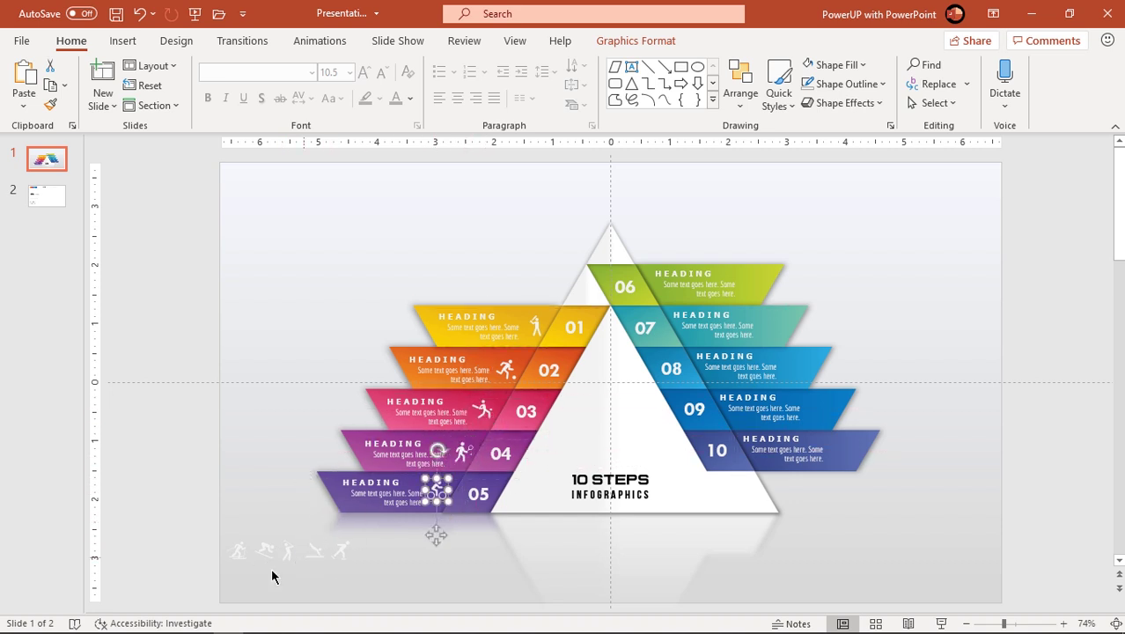
{"action": "mouse_move", "coordinate": [238, 550]}
{"action": "left_mouse_down"}
{"action": "mouse_move", "coordinate": [735, 302]}
{"action": "mouse_move", "coordinate": [753, 282]}
{"action": "left_mouse_up"}
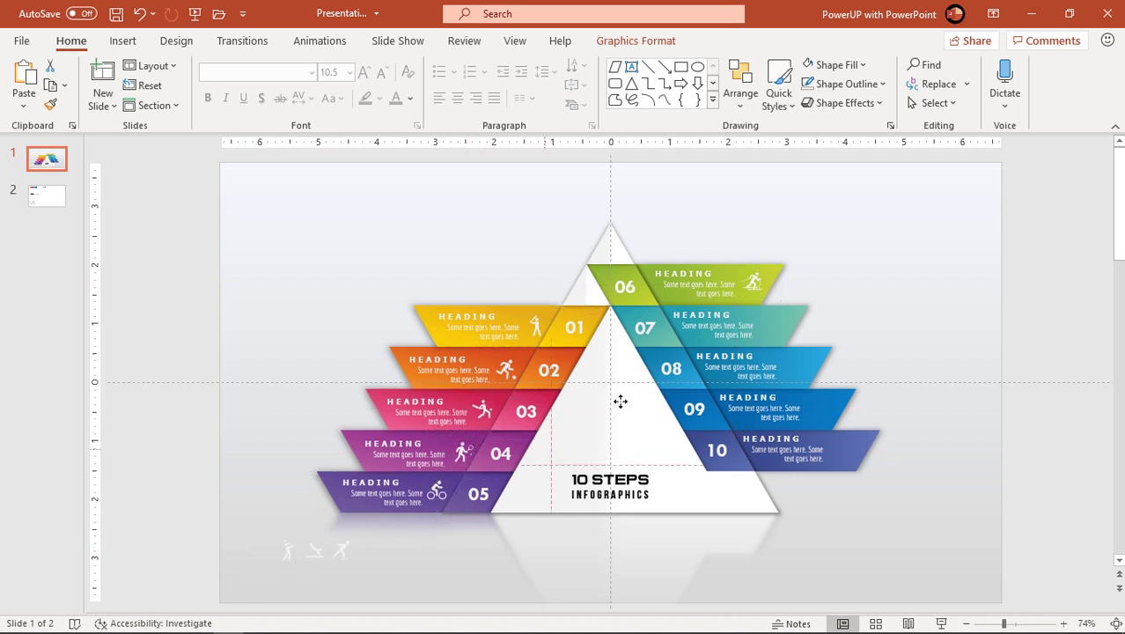
{"action": "left_click_drag", "start_coordinate": [288, 550], "coordinate": [771, 326]}
{"action": "left_click_drag", "start_coordinate": [356, 540], "coordinate": [798, 367]}
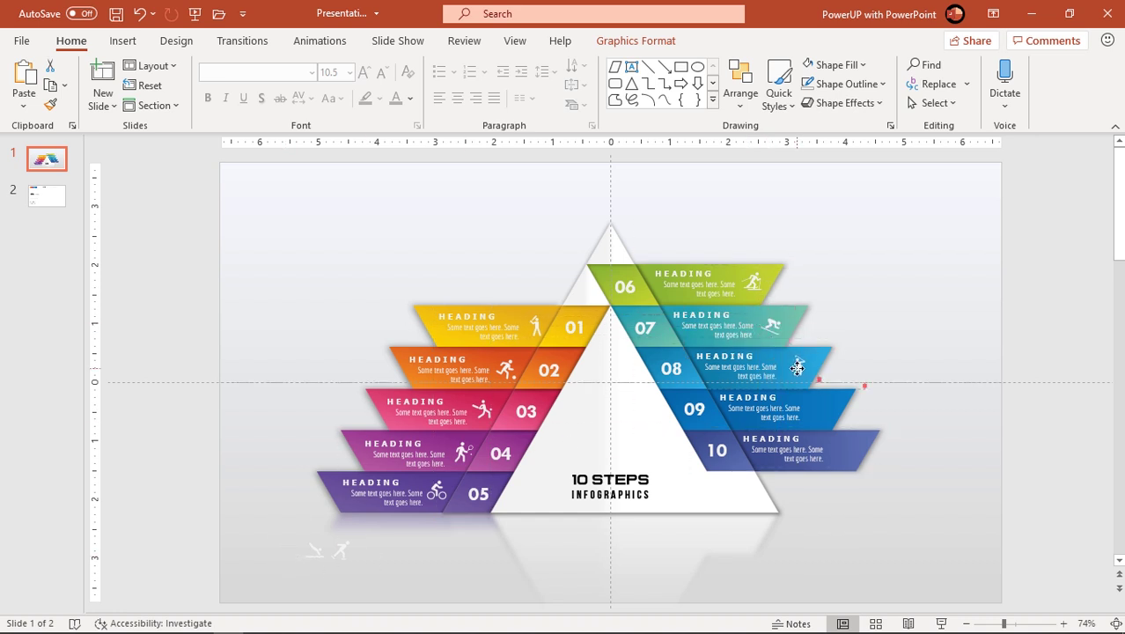
{"action": "left_click_drag", "start_coordinate": [313, 548], "coordinate": [824, 408]}
{"action": "left_click_drag", "start_coordinate": [825, 490], "coordinate": [843, 452]}
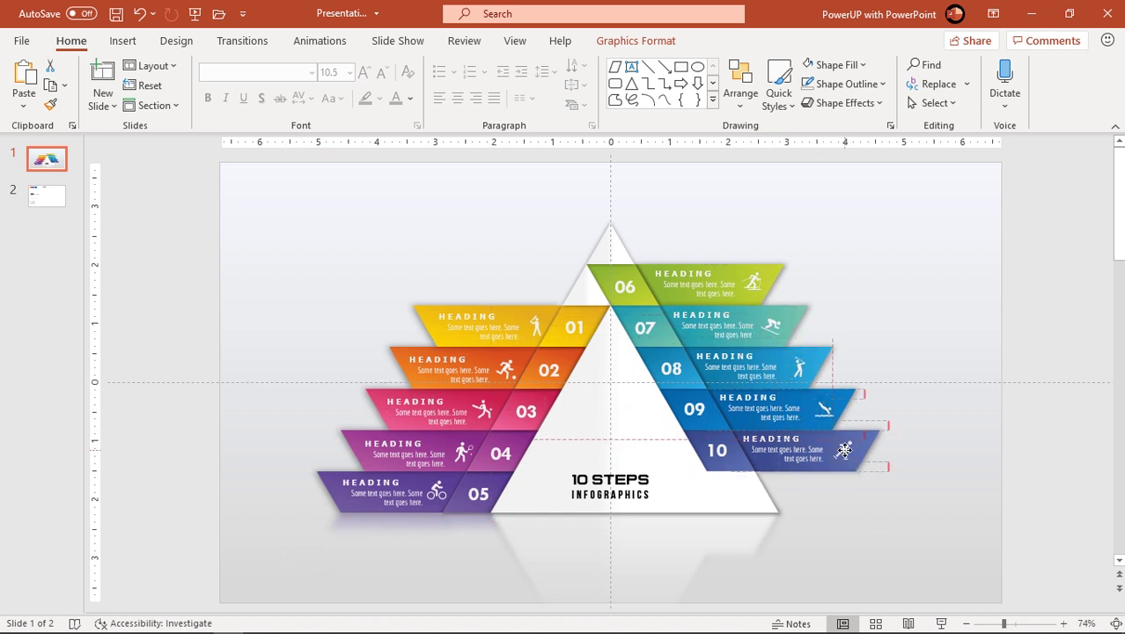
{"action": "left_click", "coordinate": [947, 467]}
- Copy the 10 STEP TRIANGULAR INFOGRAPHIC title from slide 2 onto slide 1
{"action": "left_click", "coordinate": [47, 195]}
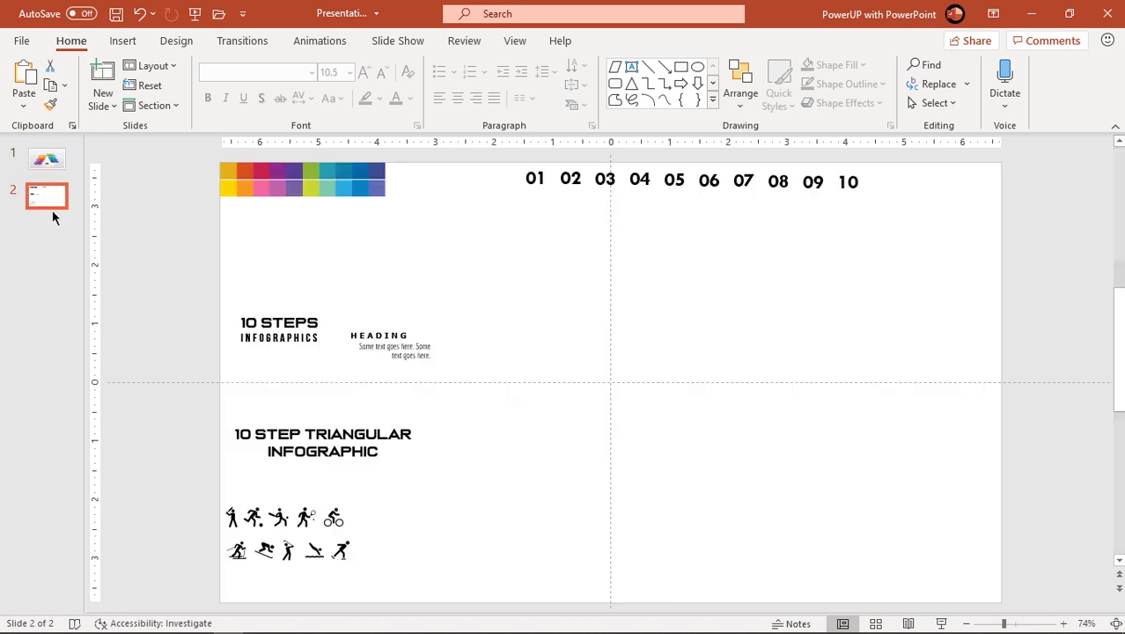
{"action": "left_click", "coordinate": [349, 467]}
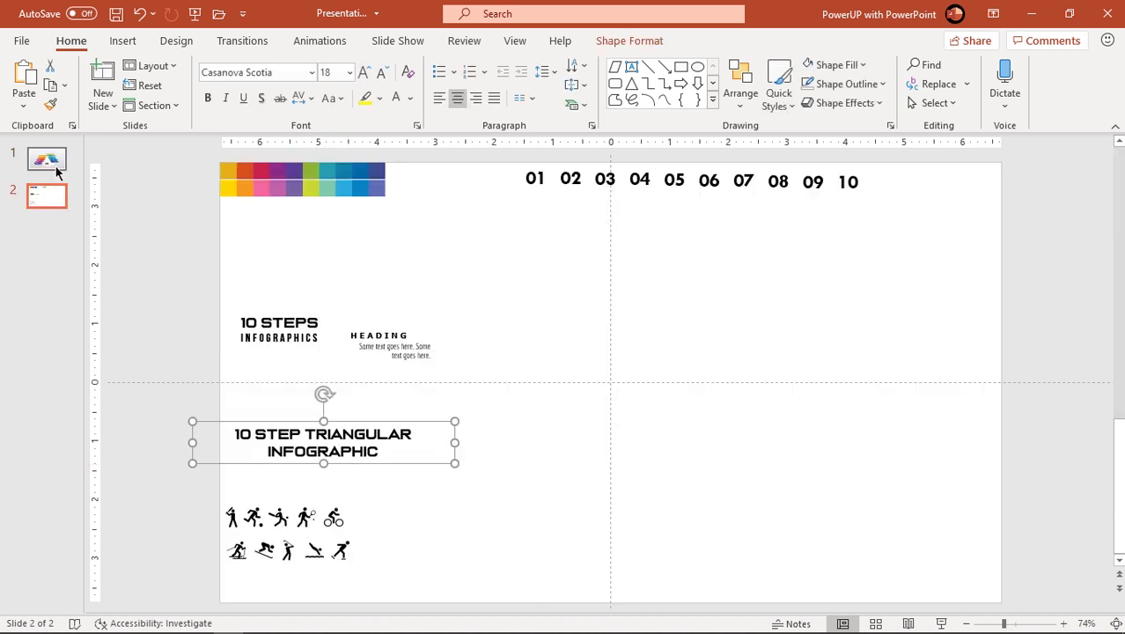
{"action": "left_click", "coordinate": [46, 158]}
{"action": "key", "text": "ctrl+v"}
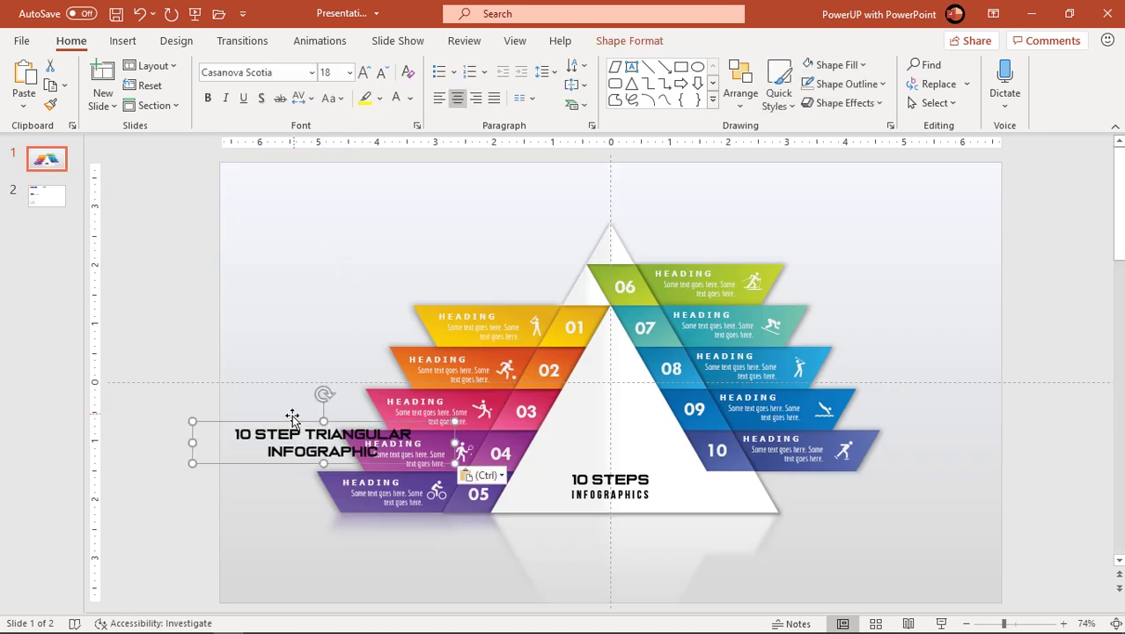
- Enlarge the title to 24 pt, widen its box and place it above the pyramid
{"action": "left_click_drag", "start_coordinate": [293, 425], "coordinate": [378, 212]}
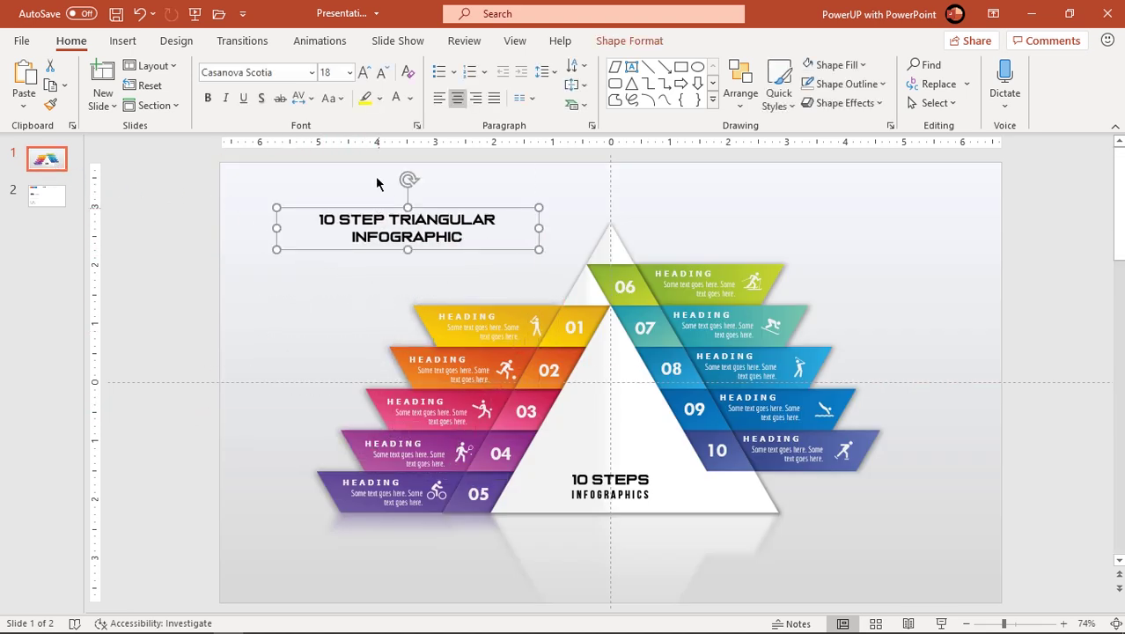
{"action": "left_click", "coordinate": [364, 73]}
{"action": "left_click", "coordinate": [365, 74]}
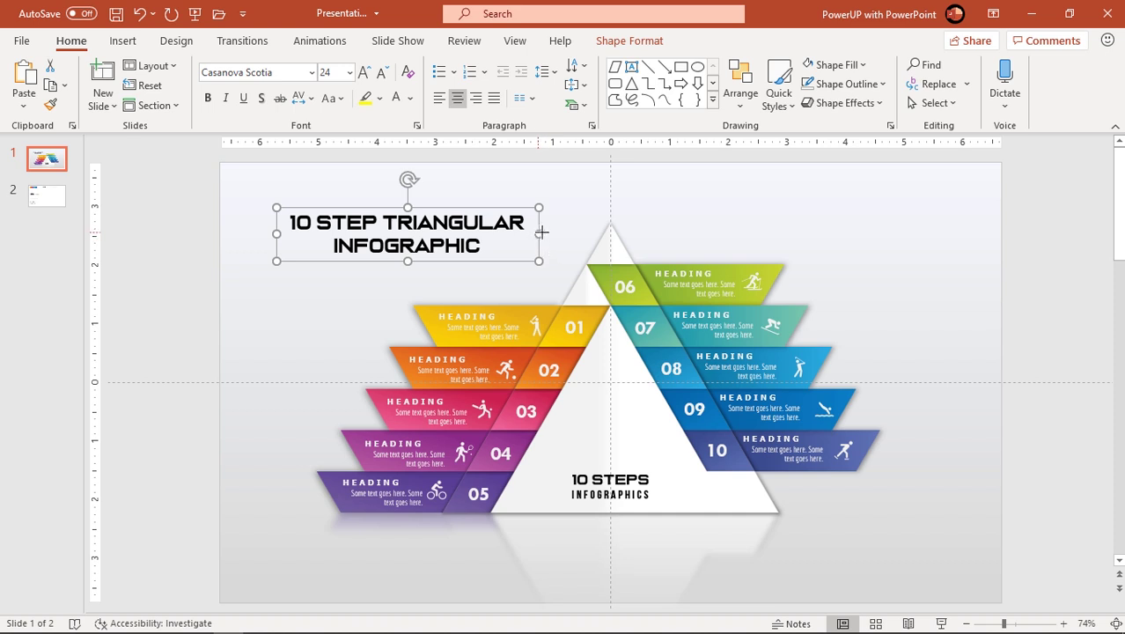
{"action": "left_click_drag", "start_coordinate": [542, 231], "coordinate": [561, 233]}
{"action": "left_click_drag", "start_coordinate": [521, 266], "coordinate": [545, 247]}
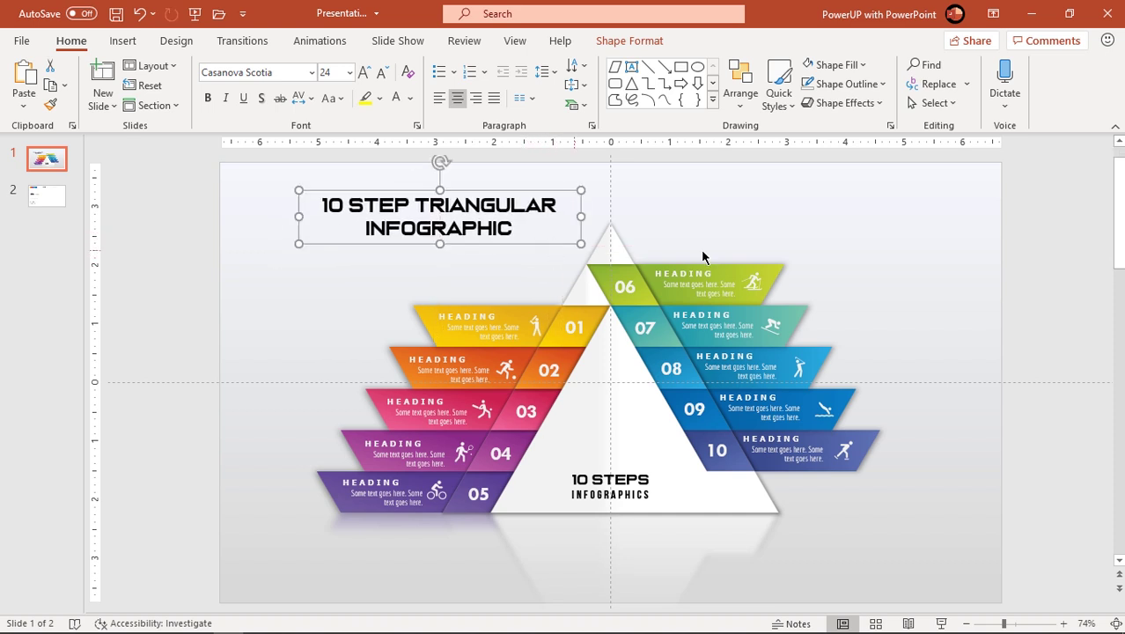
{"action": "left_click", "coordinate": [911, 258]}
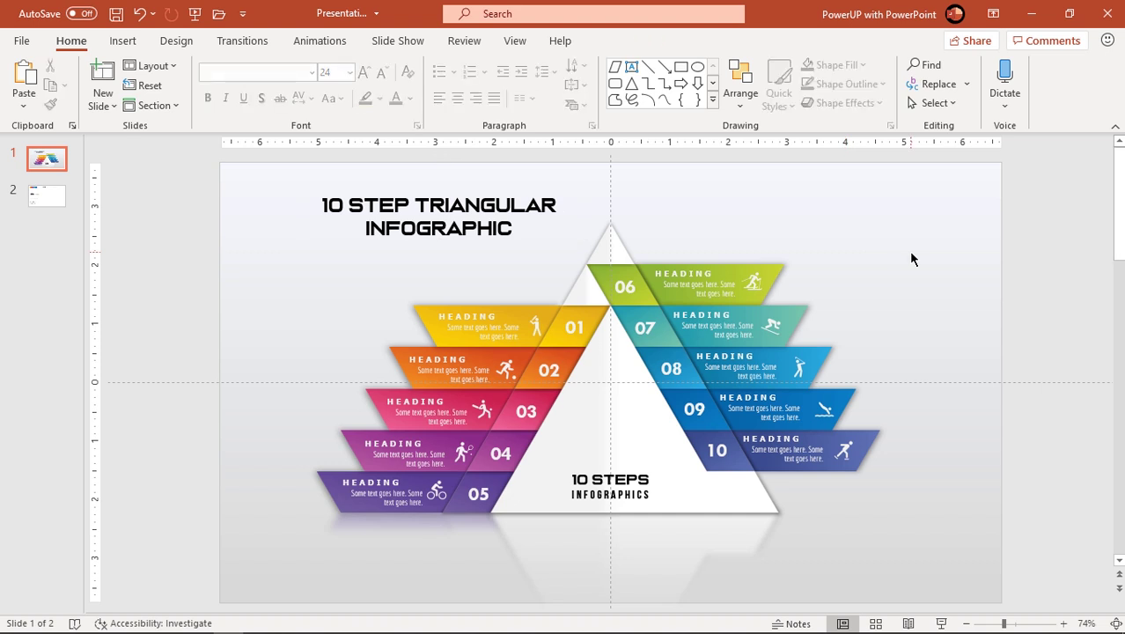
{"action": "key", "text": "F5"}
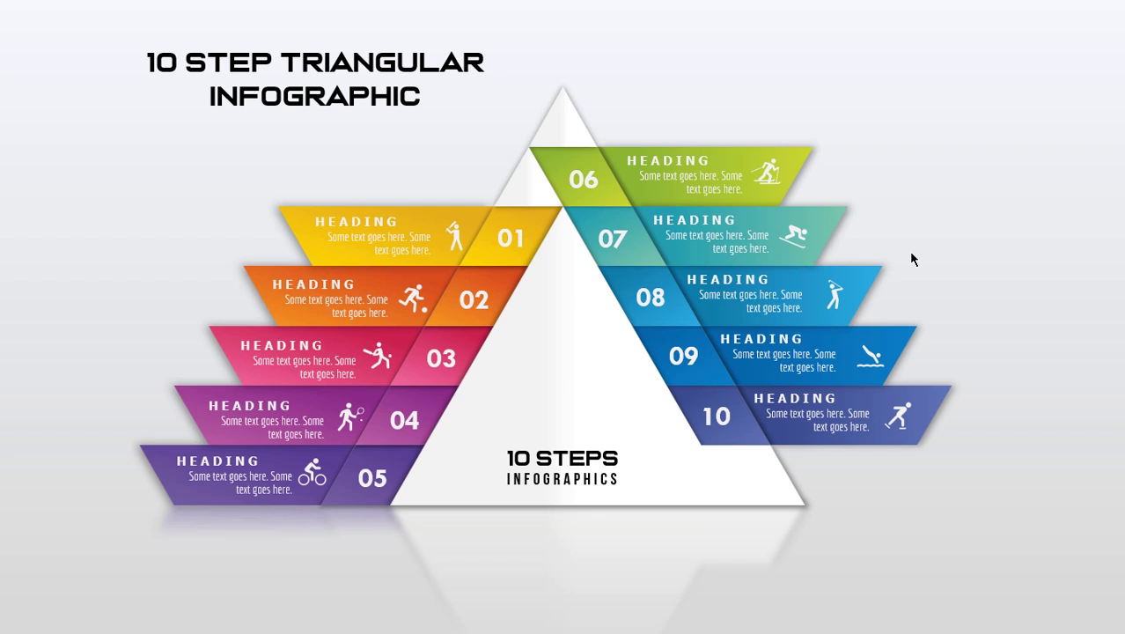
{"action": "key", "text": "Escape"}
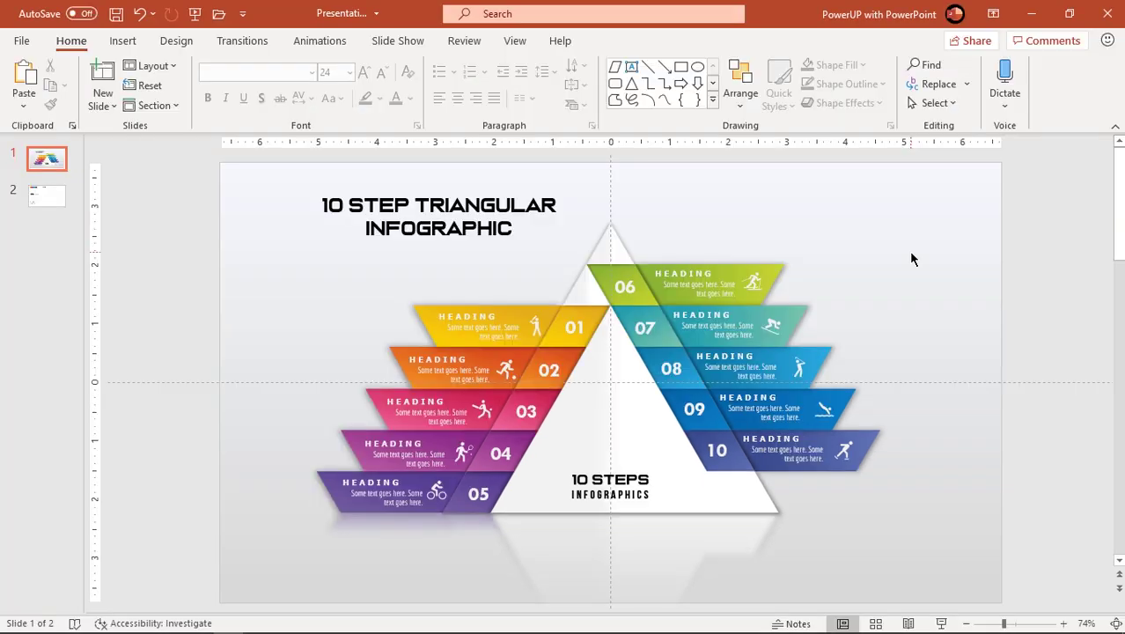